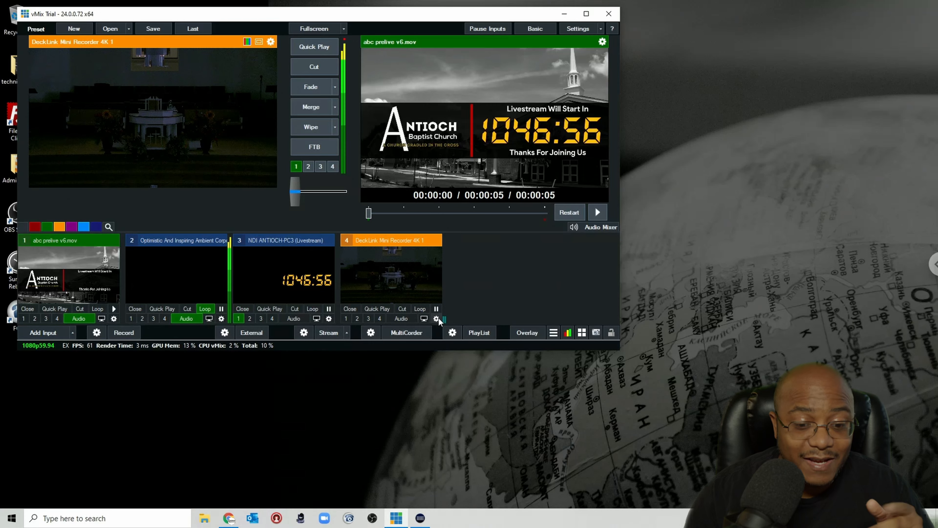
Step: Open the DeckLink Mini Recorder 4K 1 input's settings and set its PTZ device type to PTZ Optics VISCA UDP
left_click(436, 318)
left_click(155, 241)
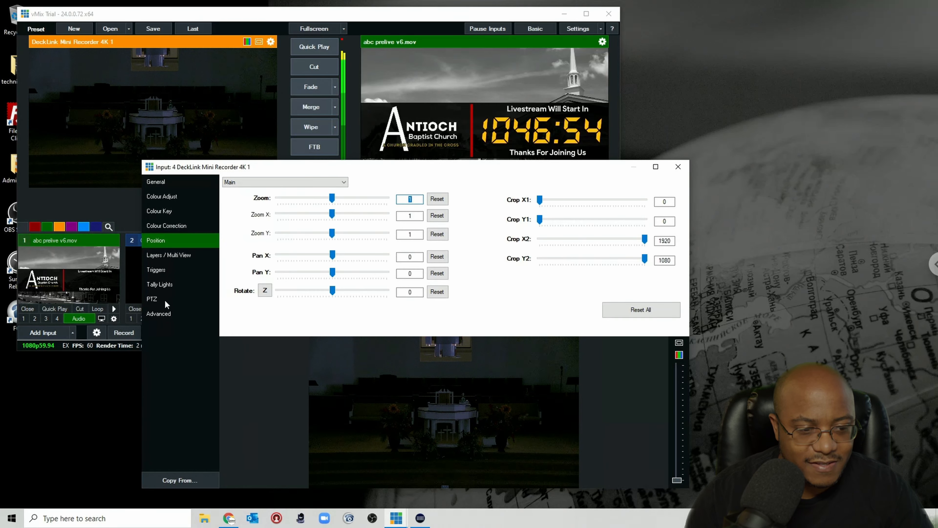
left_click(152, 299)
left_click(365, 199)
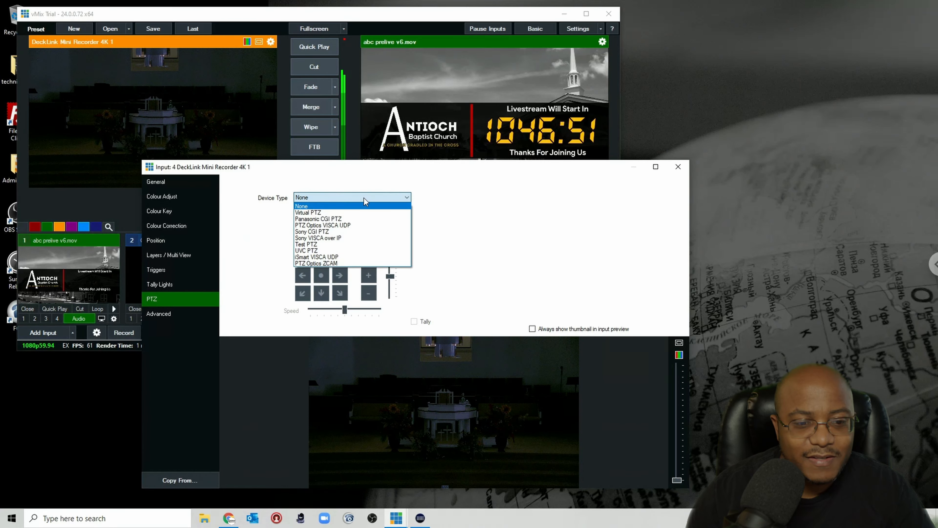
left_click(360, 226)
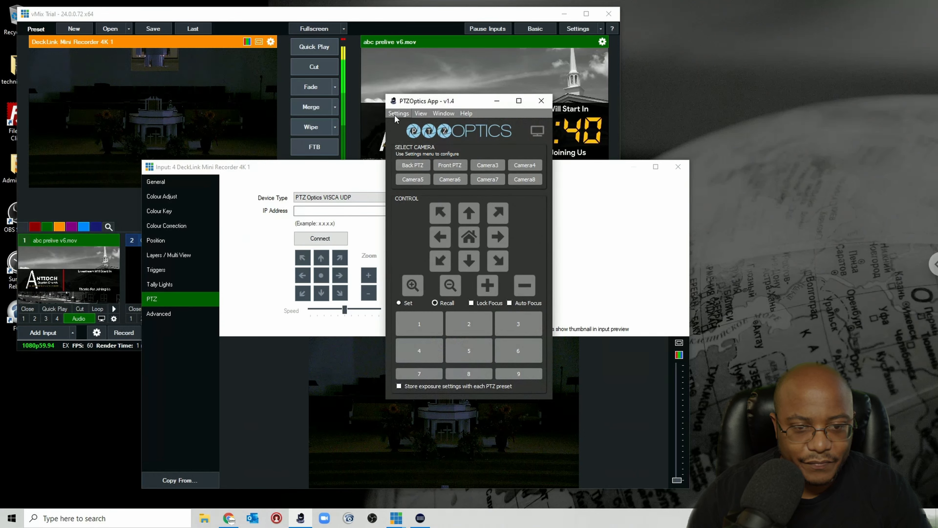
Step: In the PTZOptics App, copy the Back PTZ camera's IP address from the multi-camera settings, then close the app
left_click(398, 113)
left_click(403, 123)
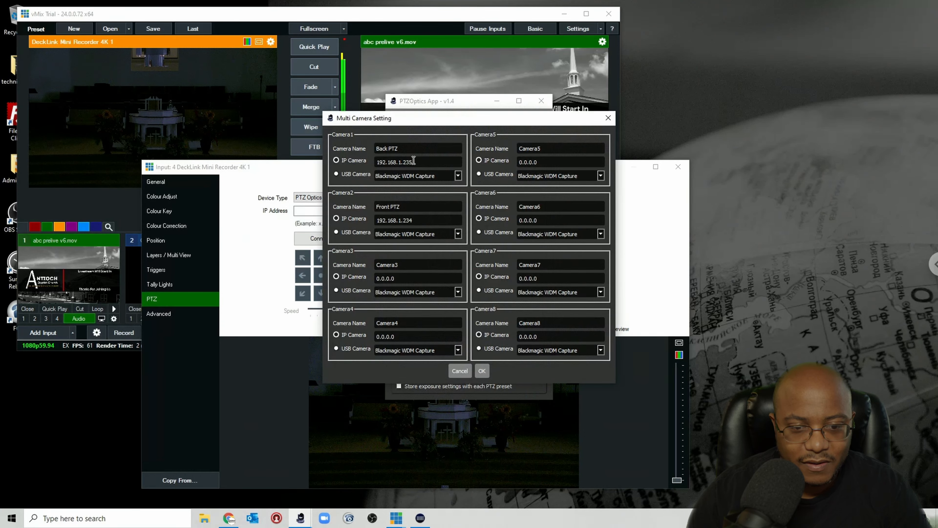
left_click_drag(414, 162, 358, 157)
key("ctrl+c")
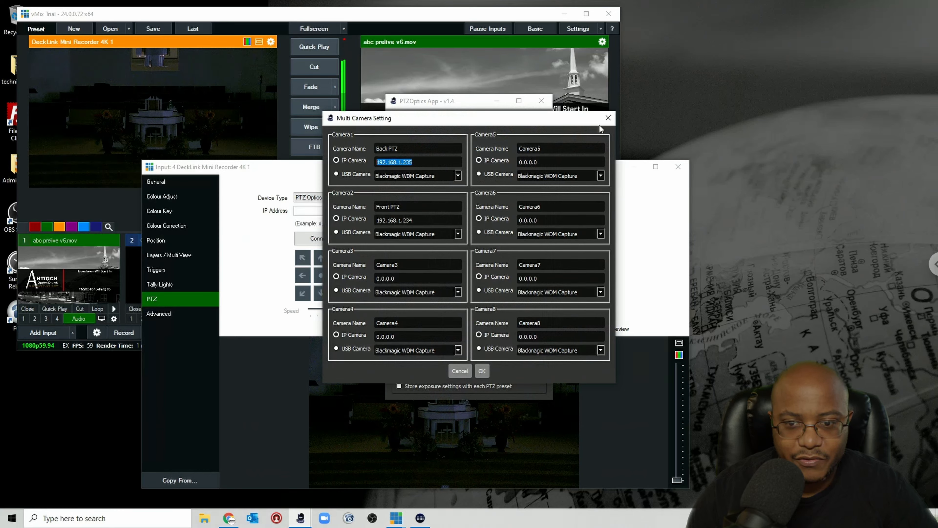
left_click(608, 118)
left_click(541, 100)
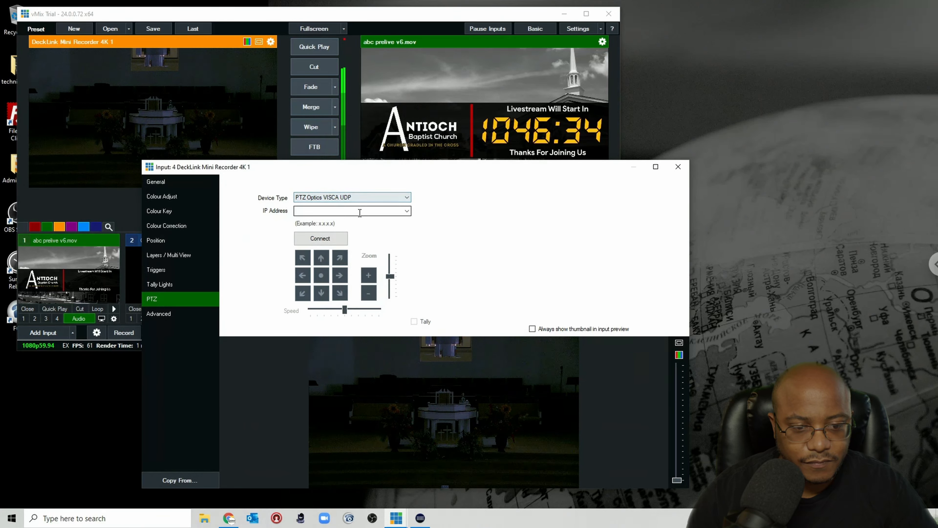
Step: Paste the IP address 192.168.1.235 into the PTZ IP address field and connect to the camera
left_click(360, 211)
key("ctrl+v")
left_click(320, 238)
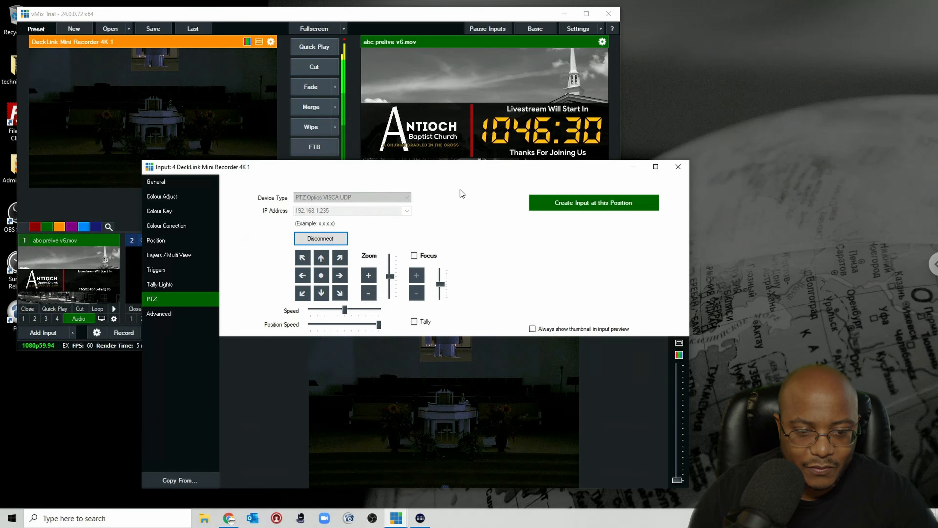
Step: Test the camera's zoom slider and zoom in and out controls, then disconnect from the camera
left_click_drag(390, 277, 389, 247)
left_click(371, 279)
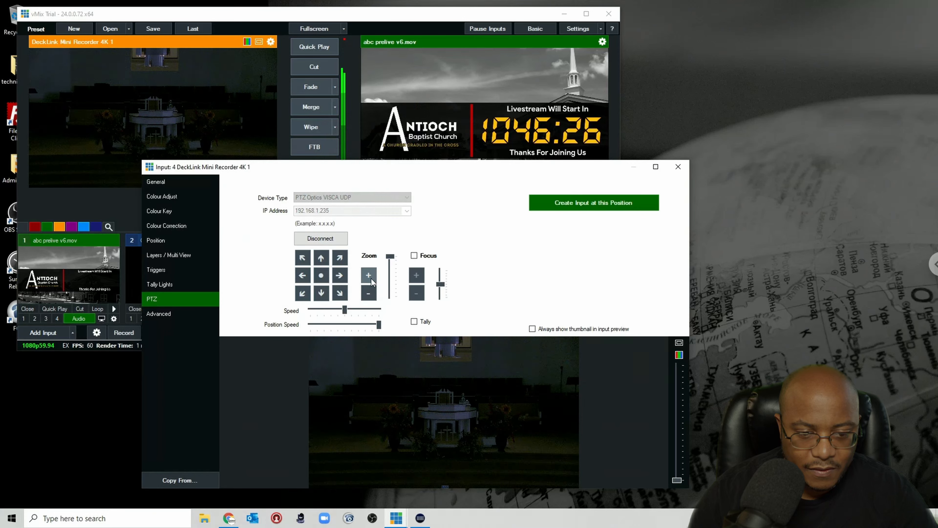
left_click(364, 294)
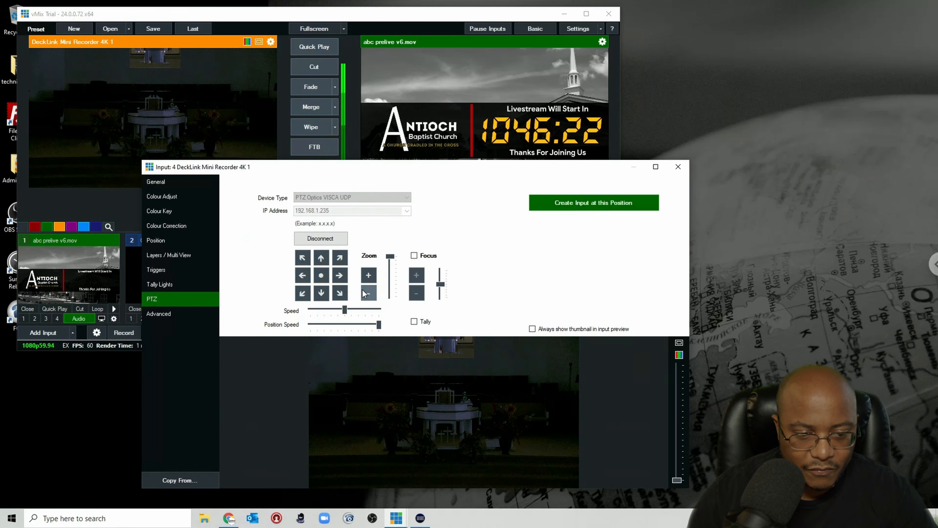
left_click(393, 279)
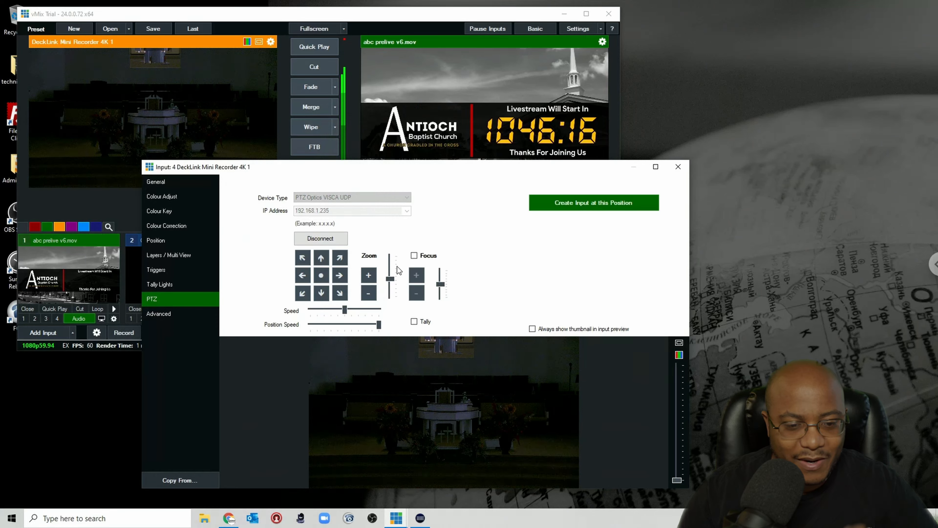
left_click(321, 238)
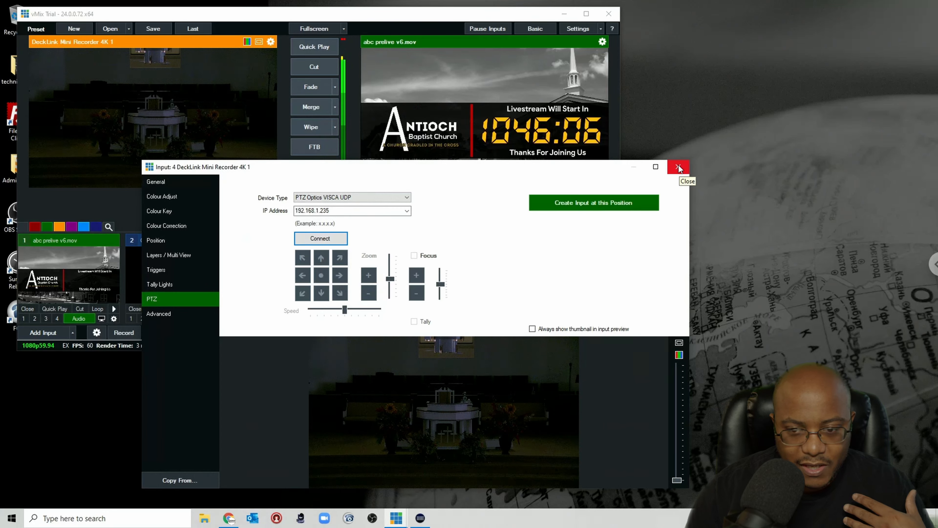
Step: Open the input's general audio settings to review them, then close them and the input settings
left_click(158, 180)
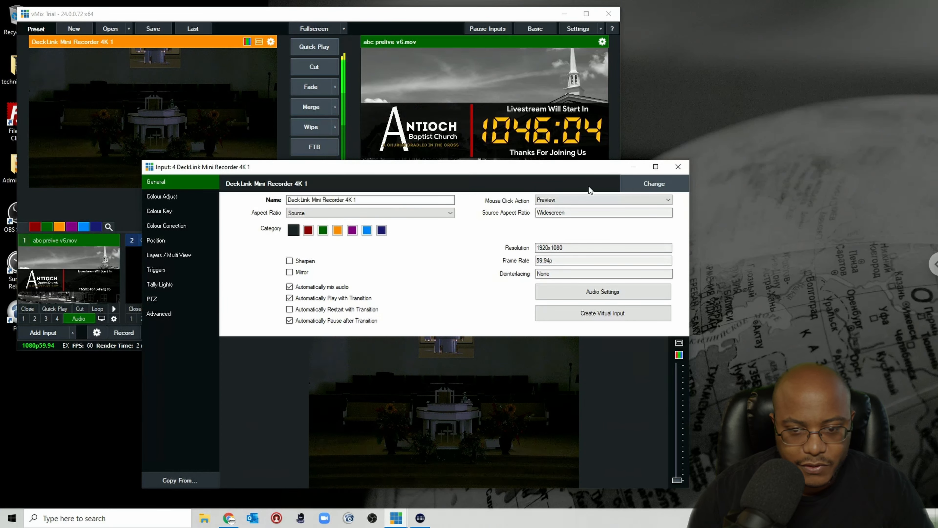
left_click(603, 292)
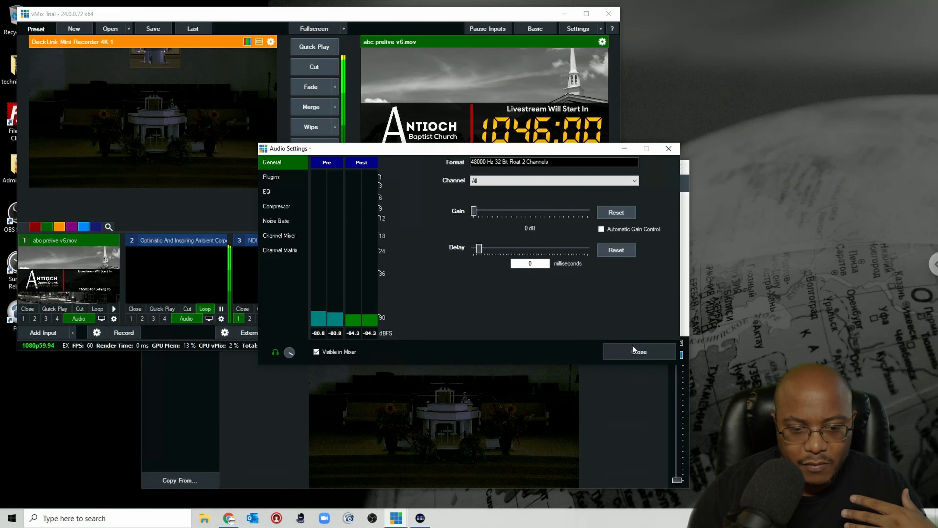
left_click(636, 351)
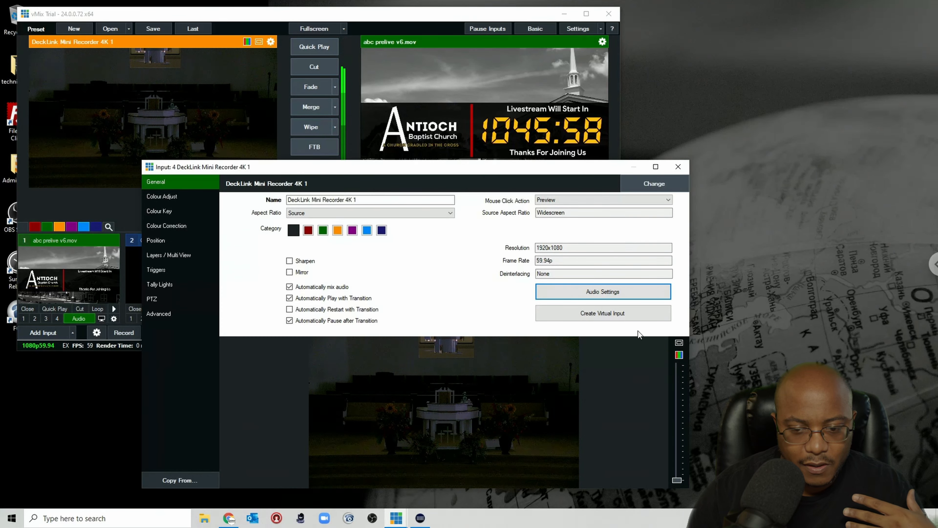
left_click(680, 168)
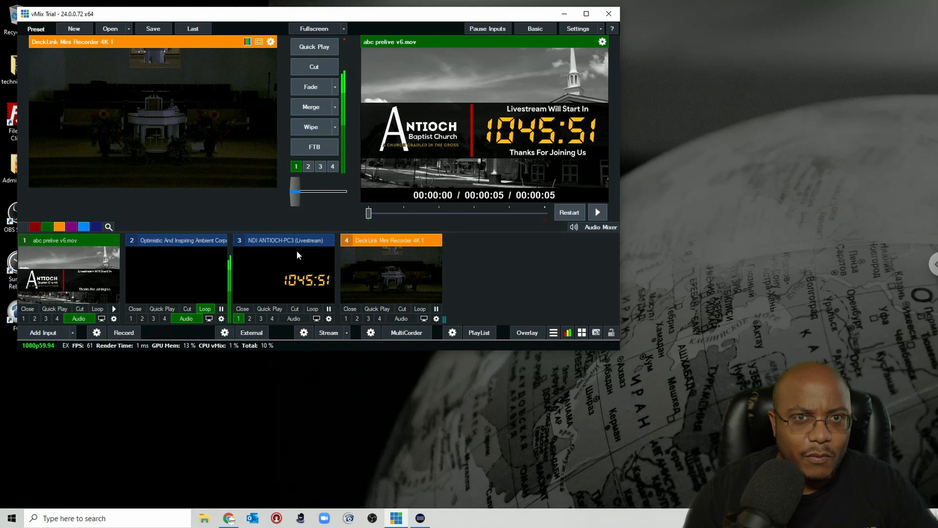
Step: Add a video input from the file ways 2 give background.mov
left_click(43, 334)
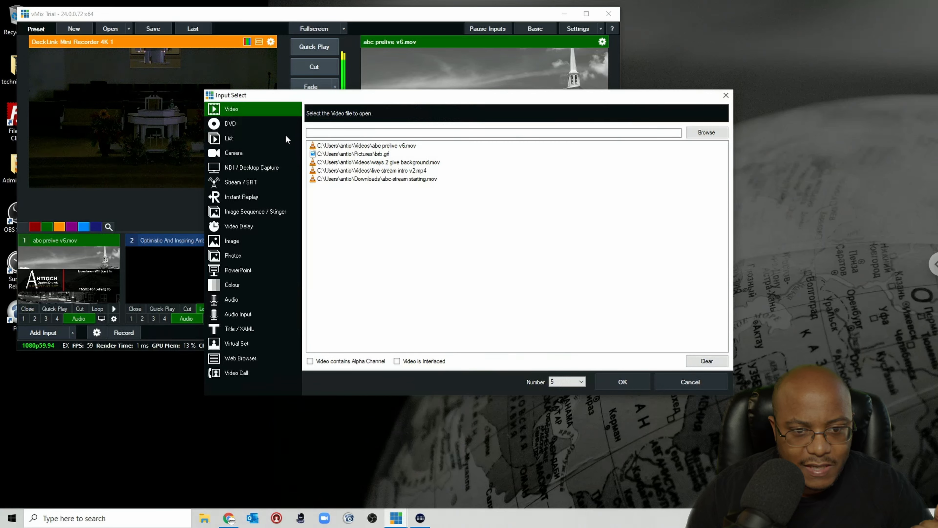
left_click(345, 163)
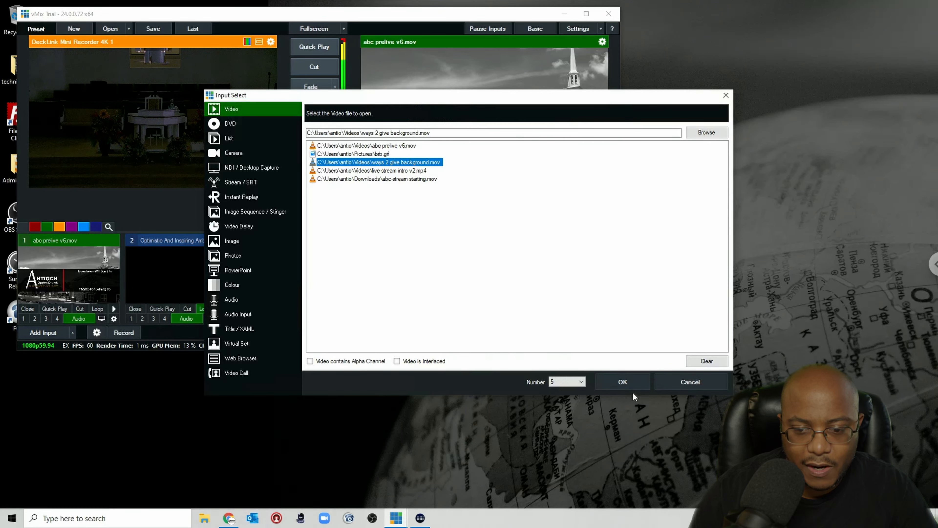
left_click(626, 378)
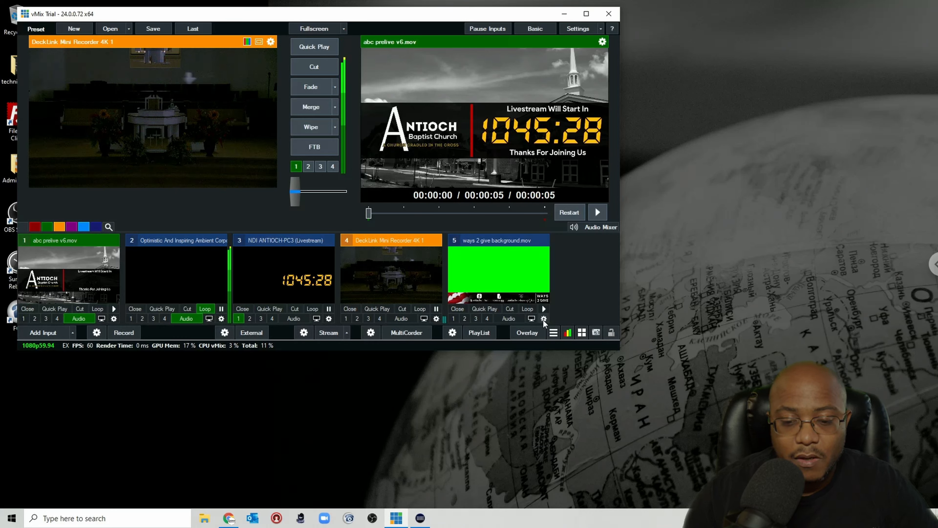
Step: Turn on looping for the ways 2 give background input, put it in preview, and fade it to program
left_click(530, 309)
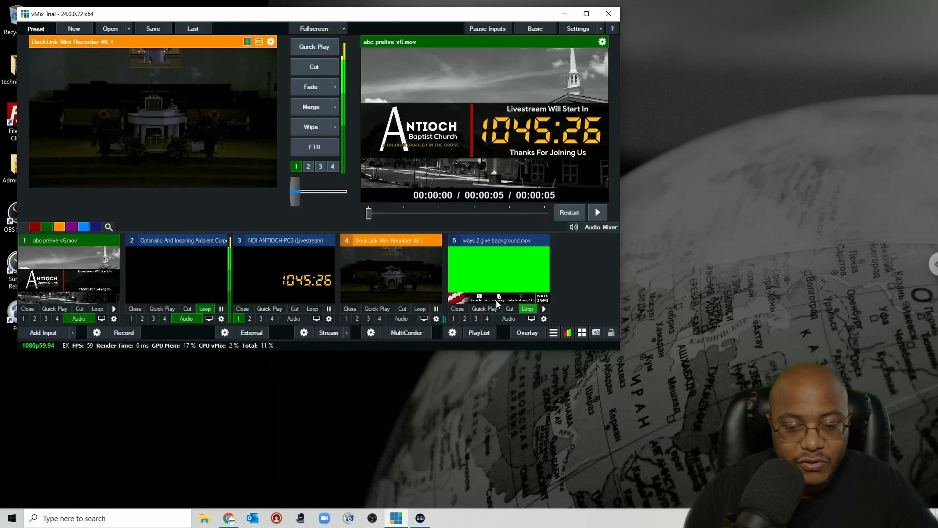
left_click(504, 289)
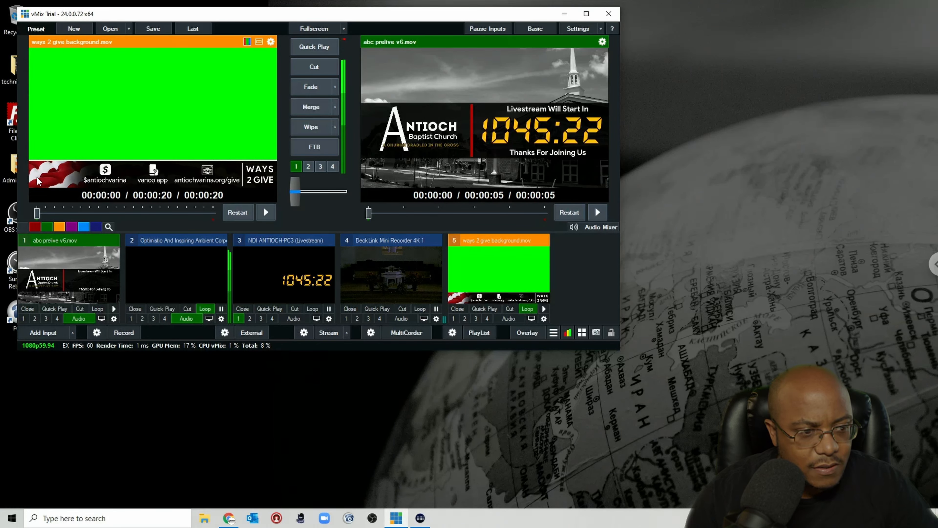
left_click(310, 87)
Step: Enable colour key on the ways 2 give background input, pick its green with the eyedropper, and enable Chroma Key Filter
left_click(238, 319)
left_click(544, 319)
left_click(159, 211)
left_click(233, 196)
left_click(307, 196)
left_click(443, 400)
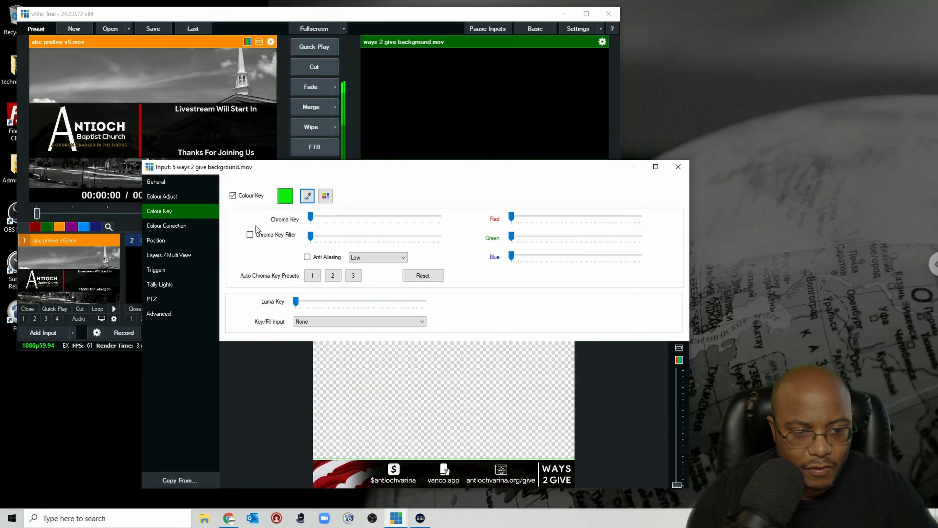
left_click(250, 234)
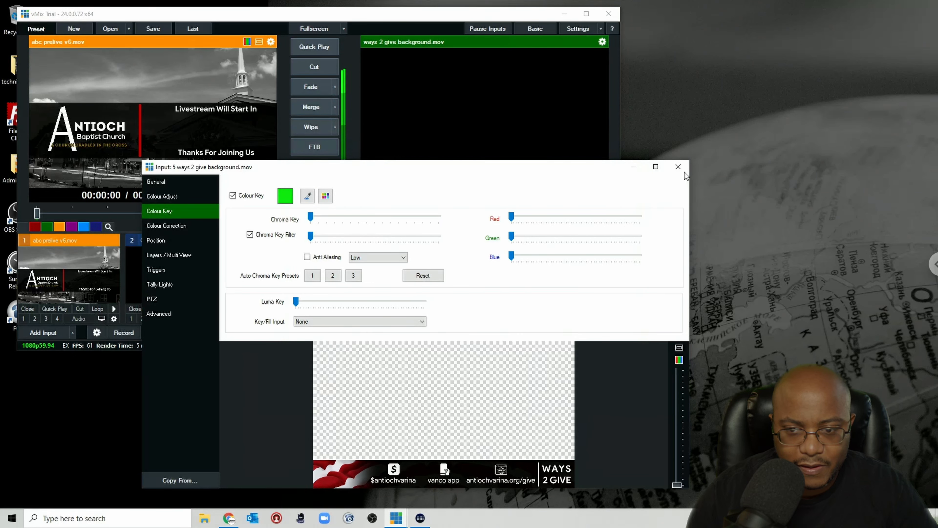
left_click(678, 167)
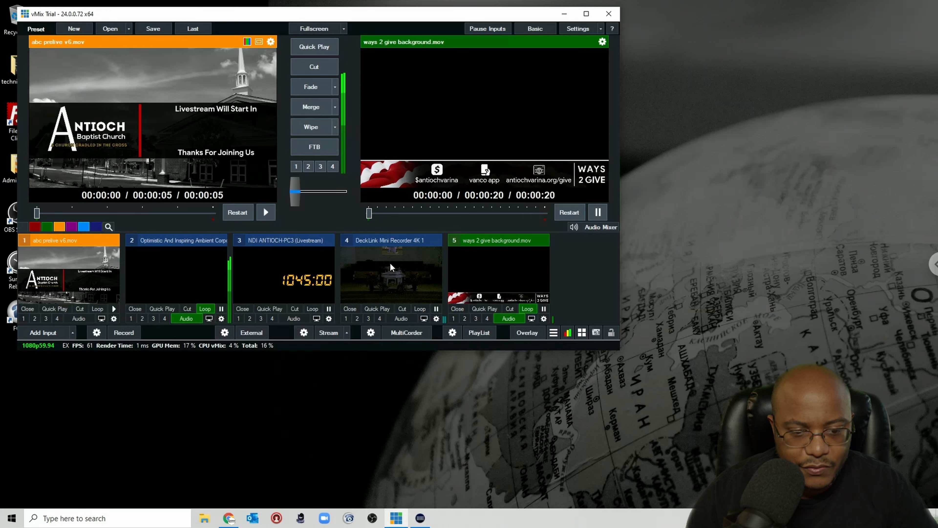
Step: Fade the DeckLink camera to program and toggle the ways 2 give background as overlay 1 on and off
left_click(377, 272)
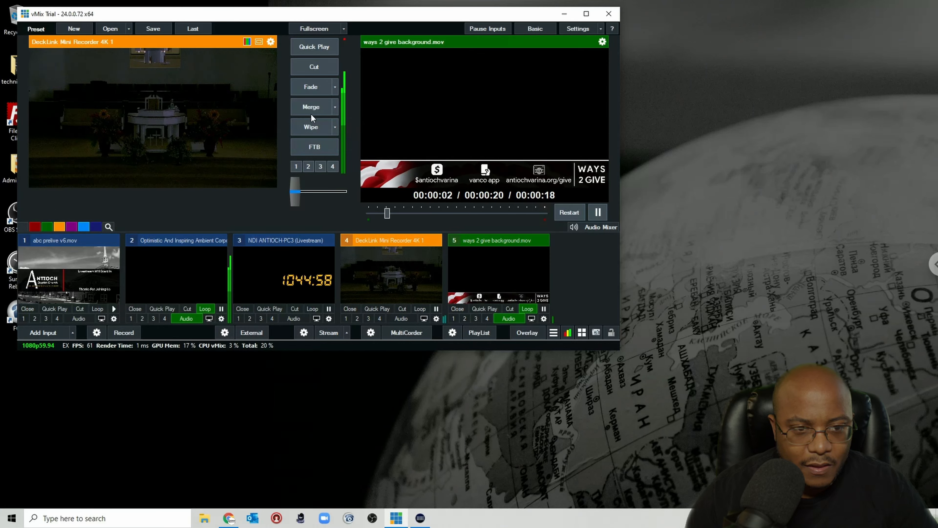
left_click(308, 80)
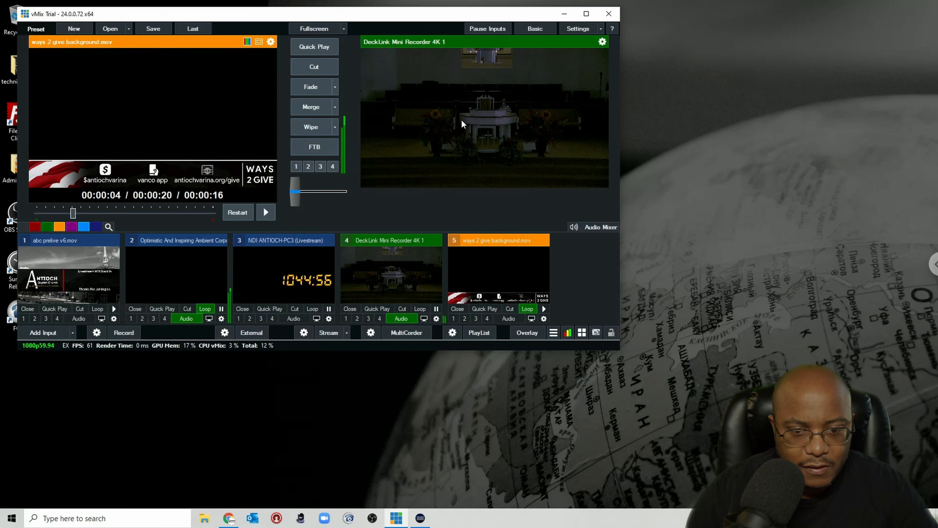
left_click(453, 318)
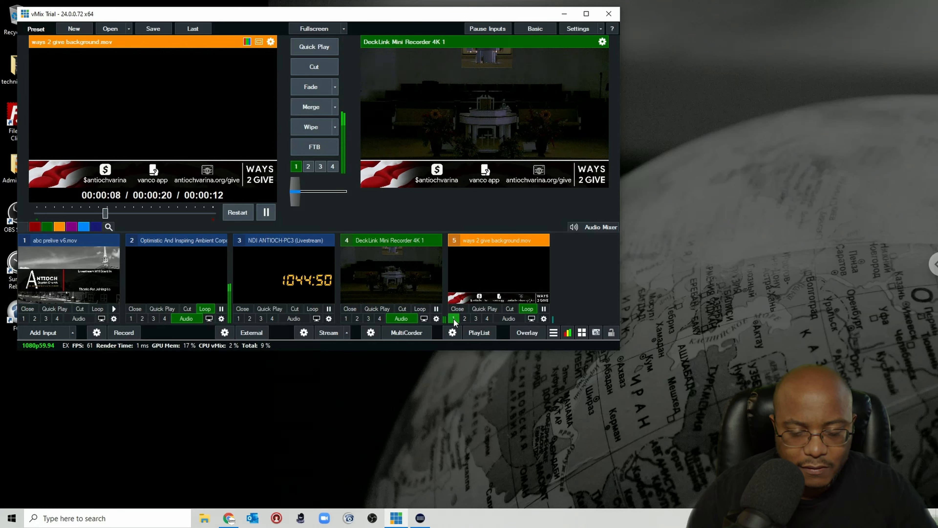
left_click(454, 318)
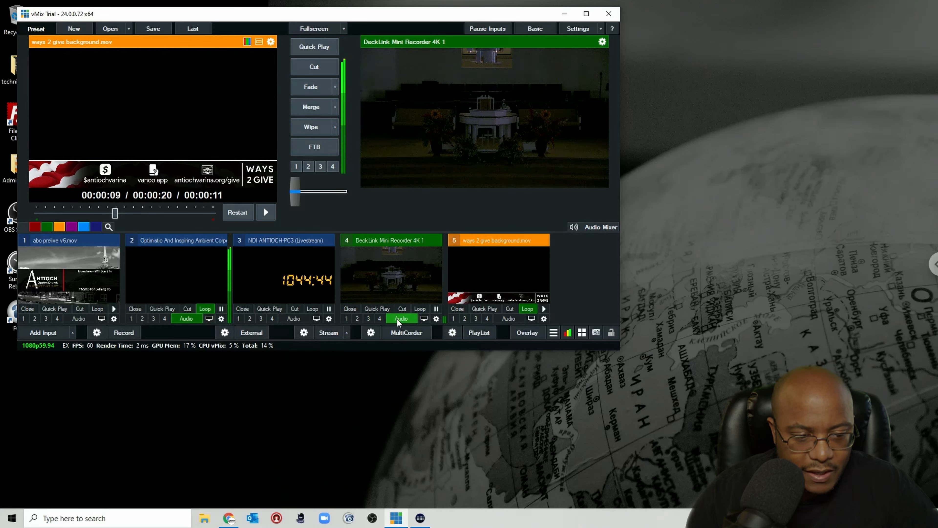
Step: Dock the Audio Mixer inside the main window and enlarge the main window
left_click(591, 229)
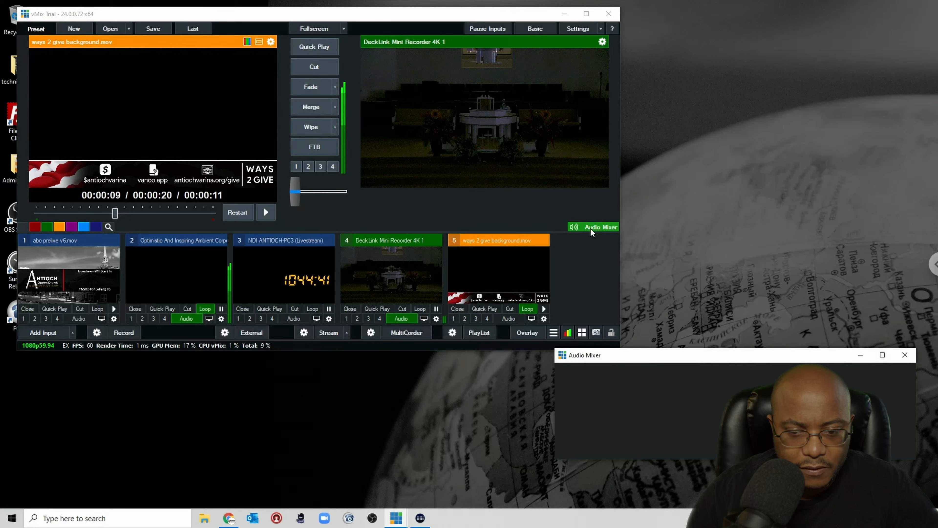
right_click(667, 355)
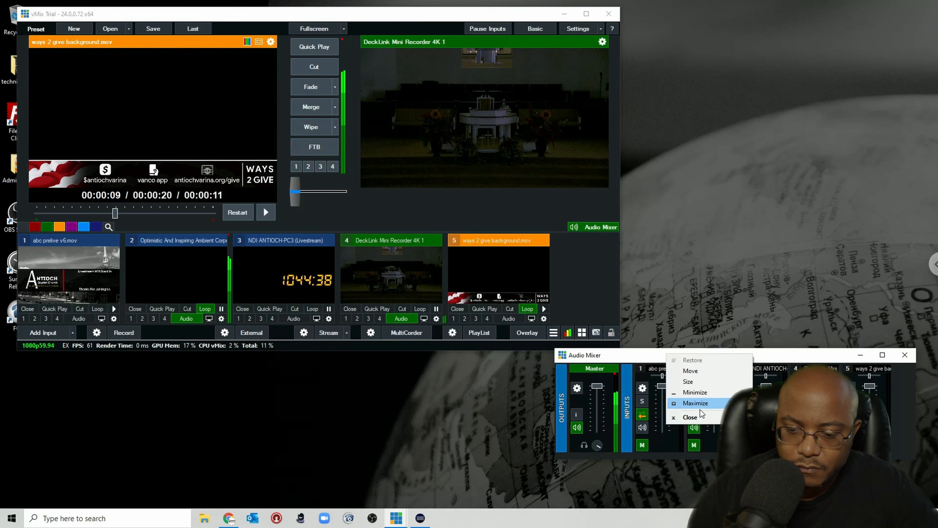
left_click(691, 417)
left_click(594, 227)
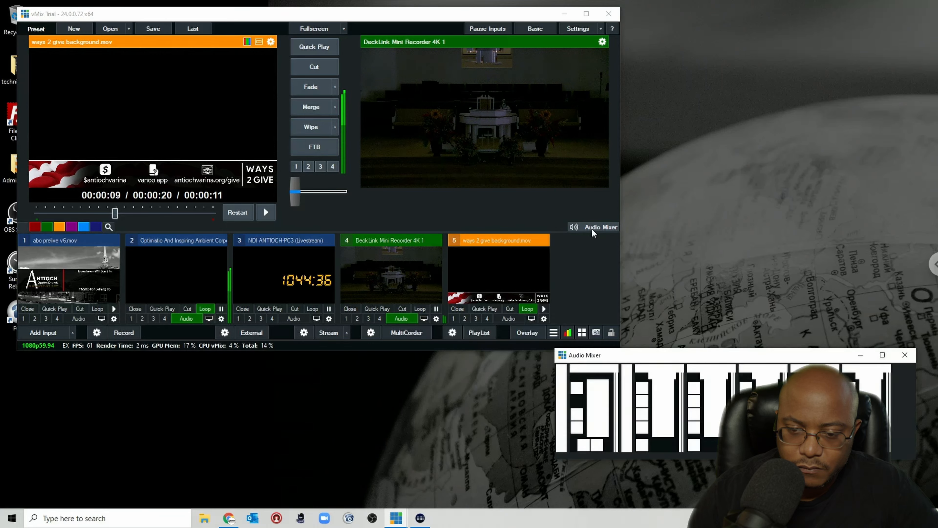
left_click(859, 356)
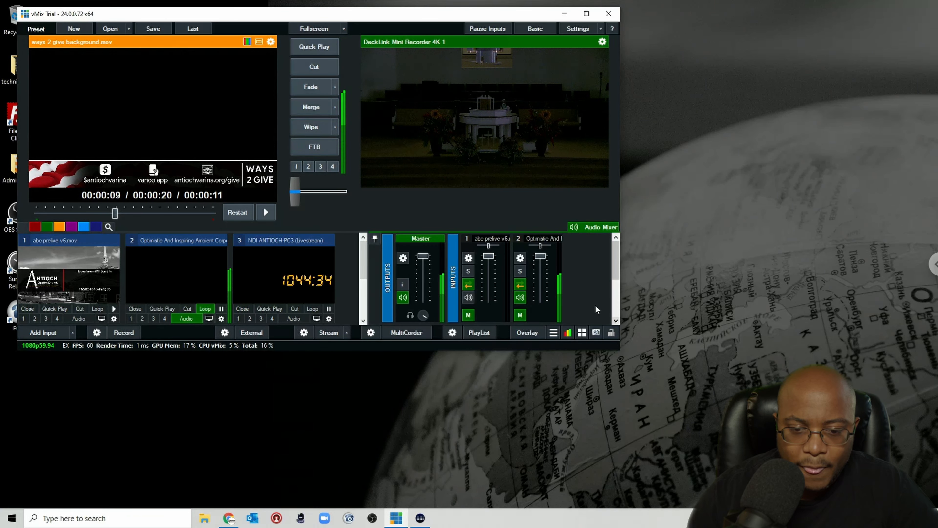
left_click_drag(619, 347, 812, 483)
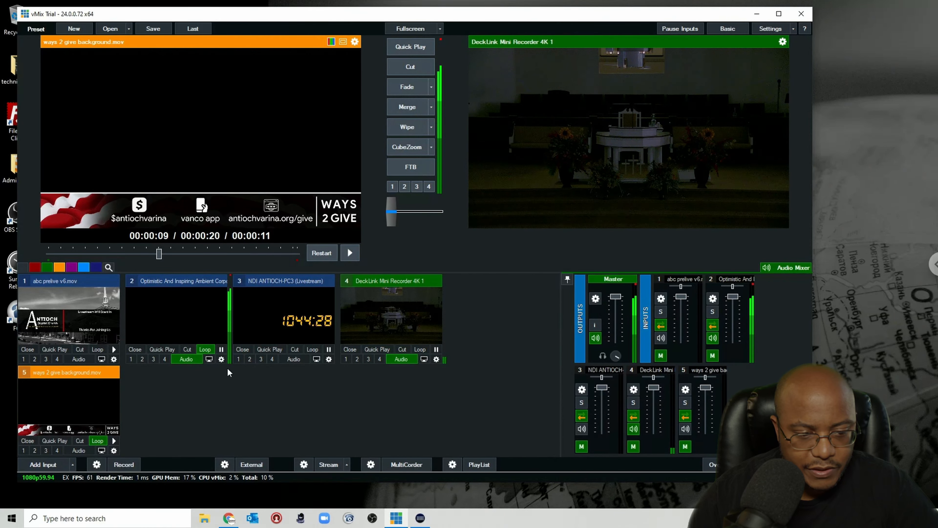
Step: Mute the Optimistic And Inspiring Ambient input's audio and toggle the DeckLink input's audio off and back on
left_click(186, 360)
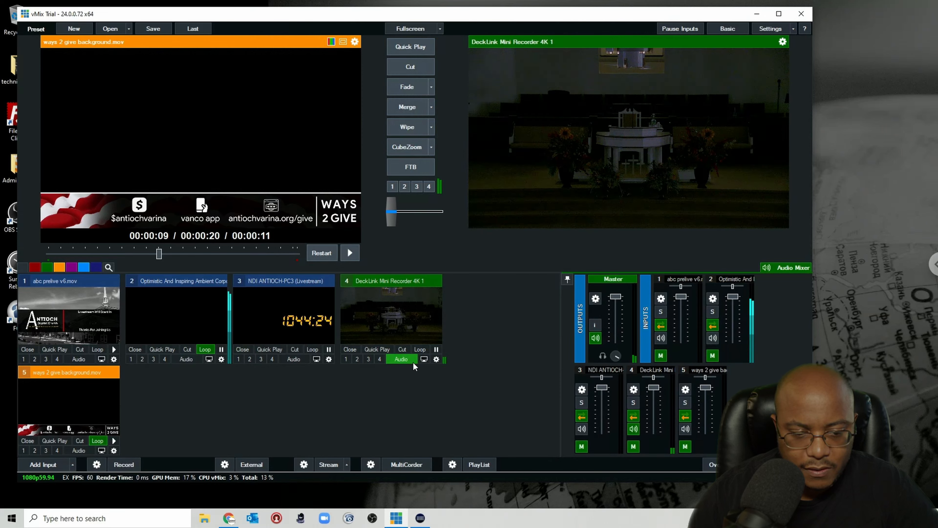
left_click(402, 359)
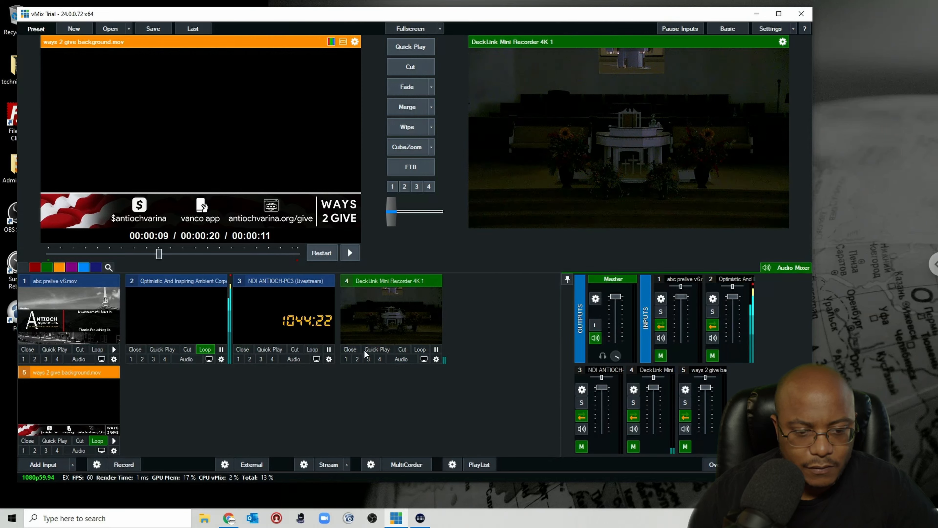
left_click(401, 359)
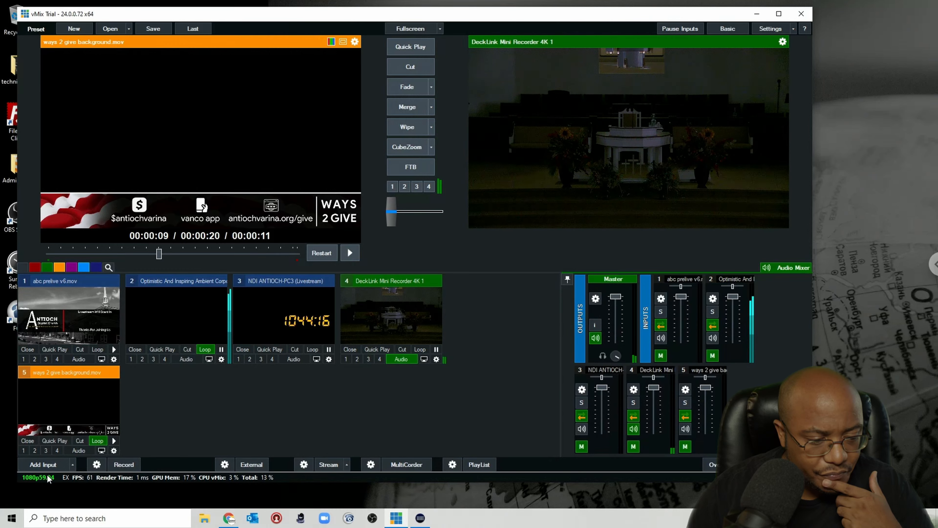
Step: Add brb.gif from Pictures as a new video input
left_click(43, 465)
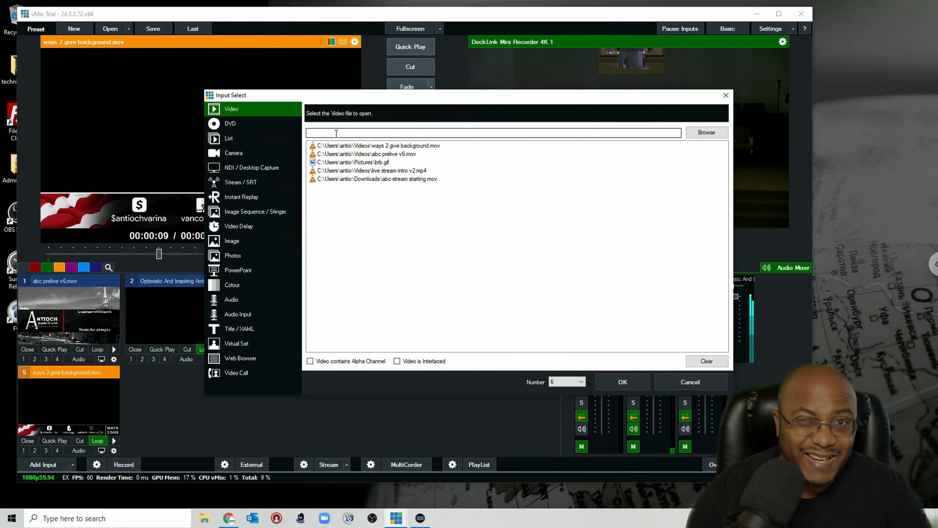
left_click(371, 163)
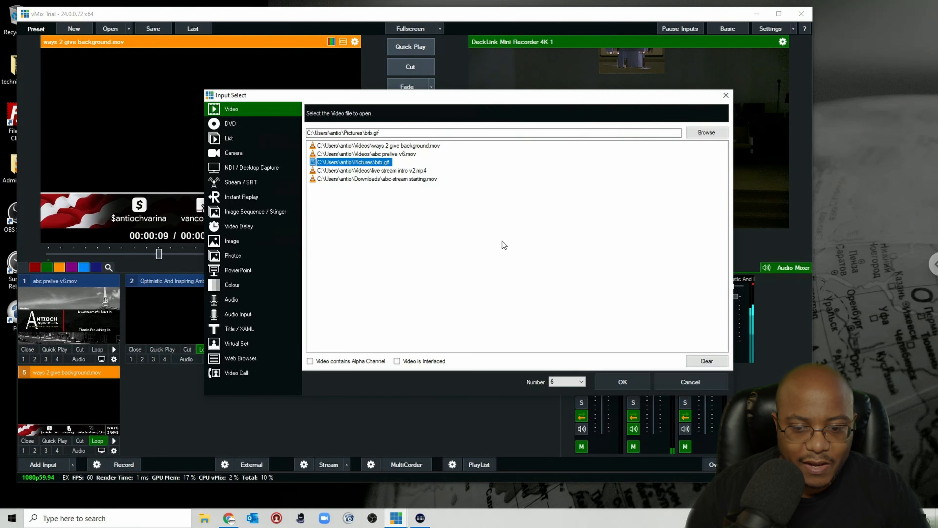
left_click(613, 376)
Step: Load brb.gif into preview, play it, and turn on looping for the input
left_click(174, 403)
left_click(350, 253)
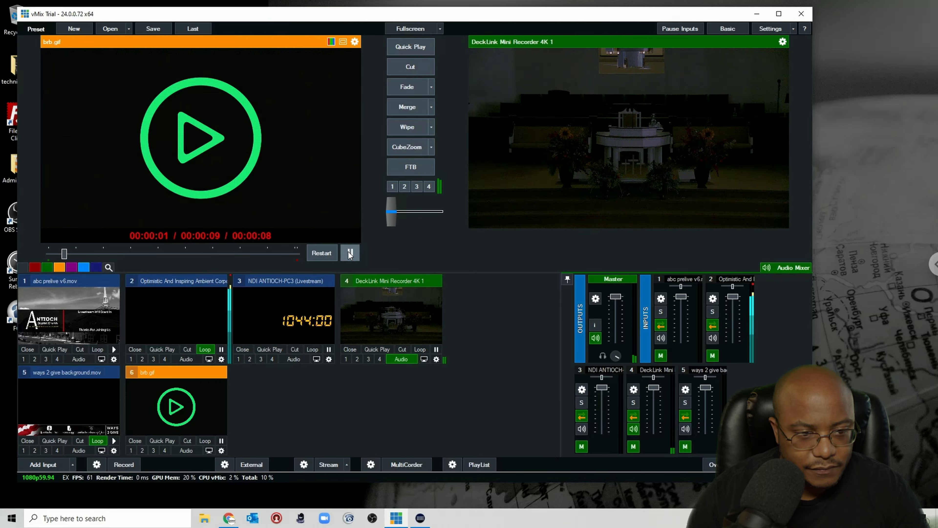
left_click(205, 441)
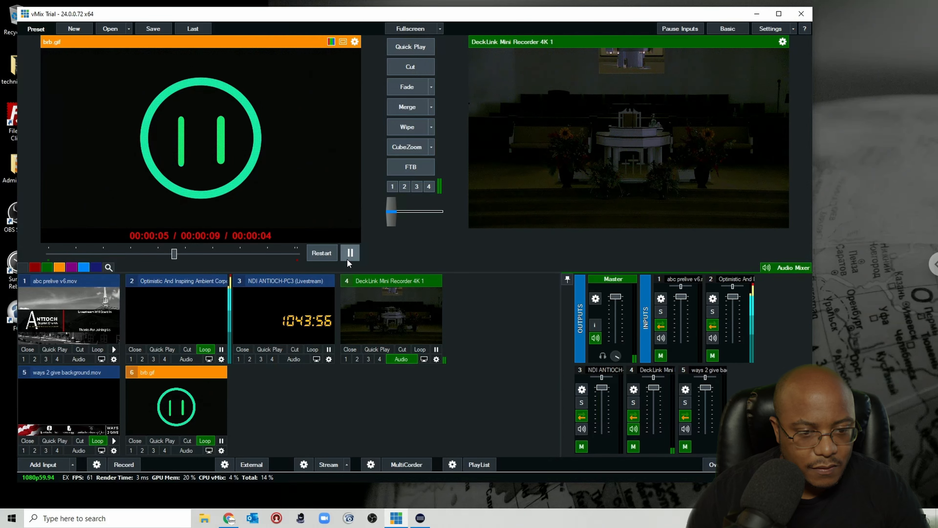
Step: Open the brb.gif input's settings and look through each of its settings pages
left_click(222, 450)
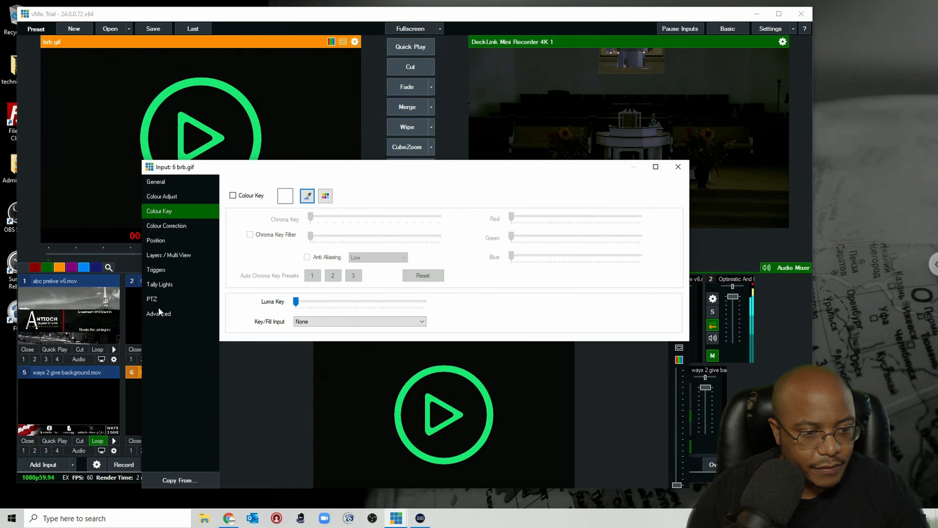
left_click(163, 314)
left_click(149, 294)
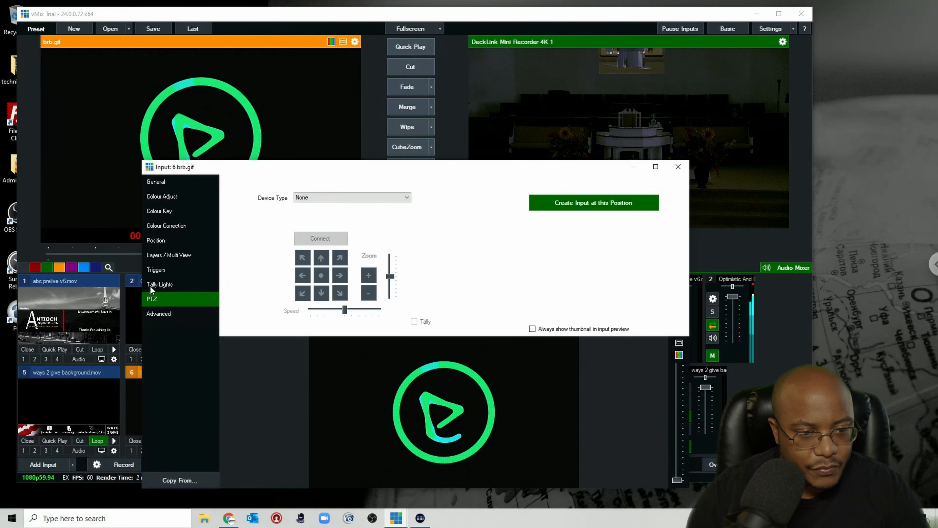
left_click(158, 283)
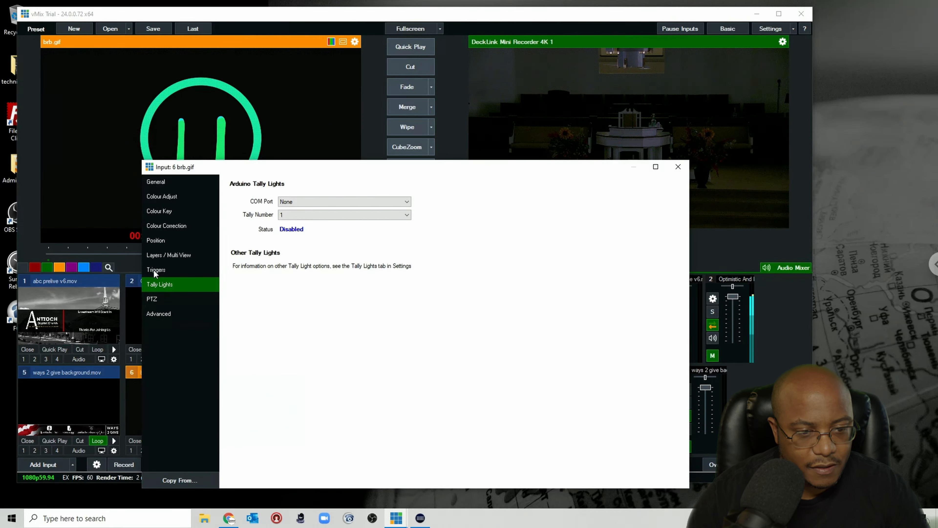
left_click(153, 269)
left_click(163, 256)
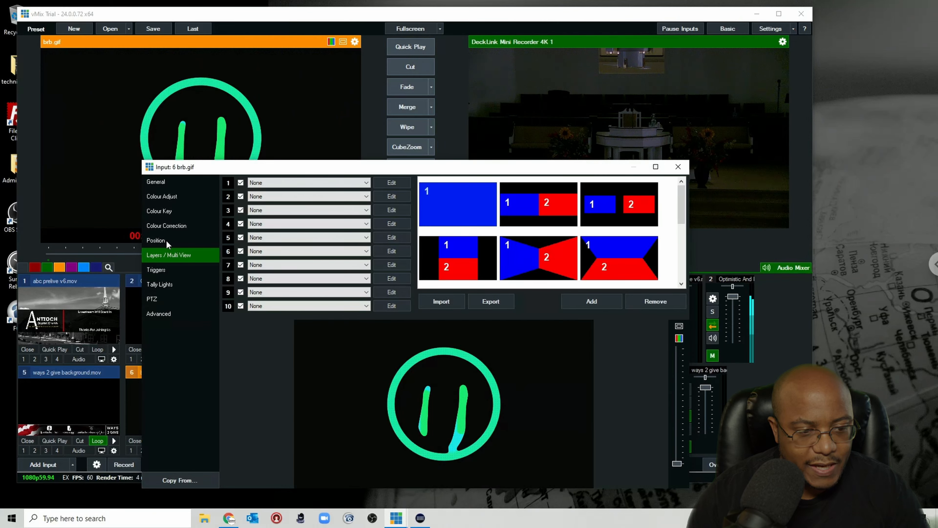
left_click(165, 240)
left_click(169, 224)
left_click(171, 209)
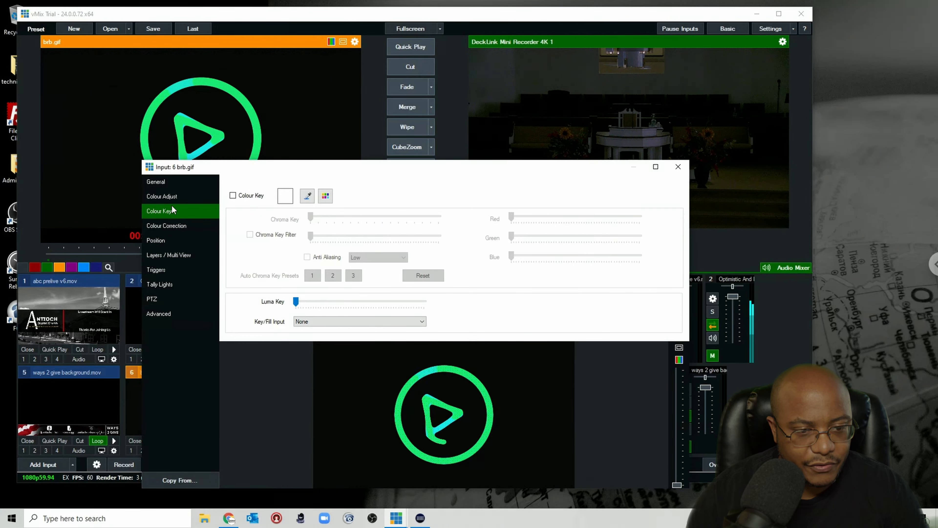
left_click(172, 196)
left_click(171, 182)
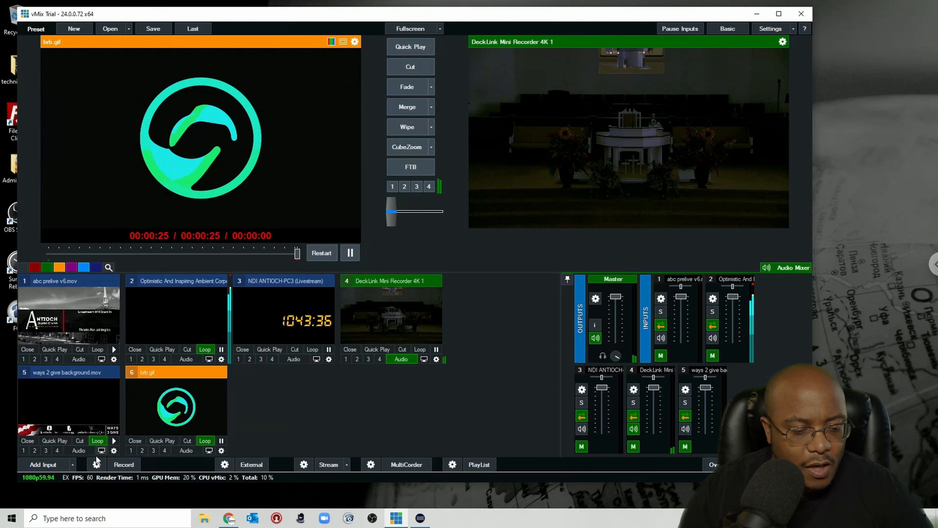
Step: Add copyright notice.png as an image input and load it into preview
left_click(42, 464)
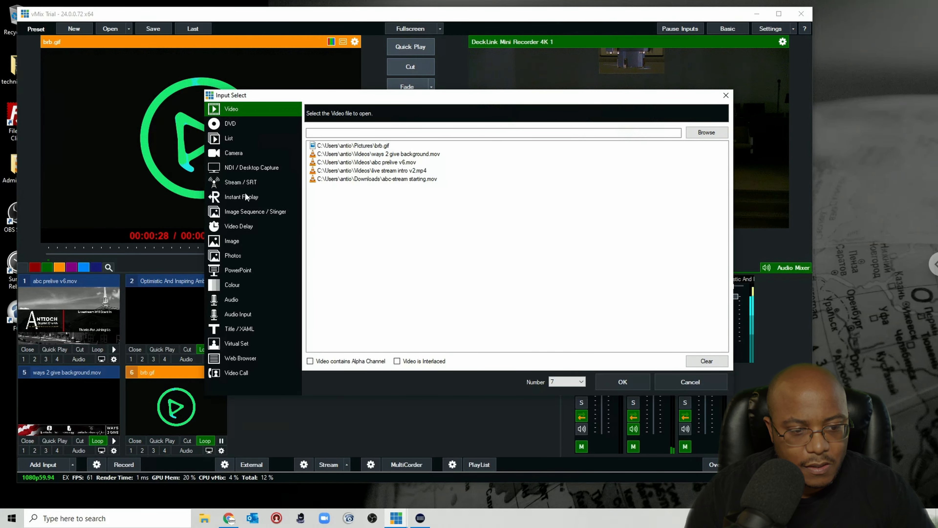
left_click(237, 241)
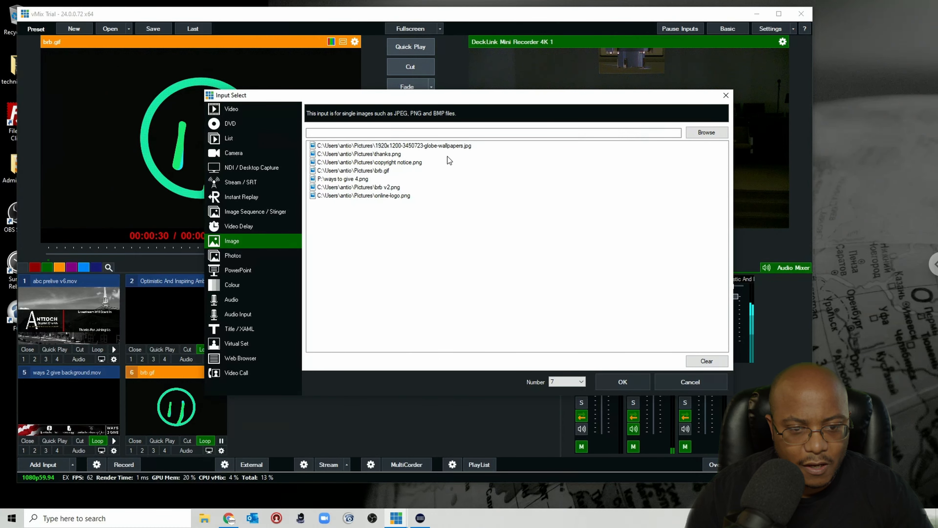
left_click(410, 163)
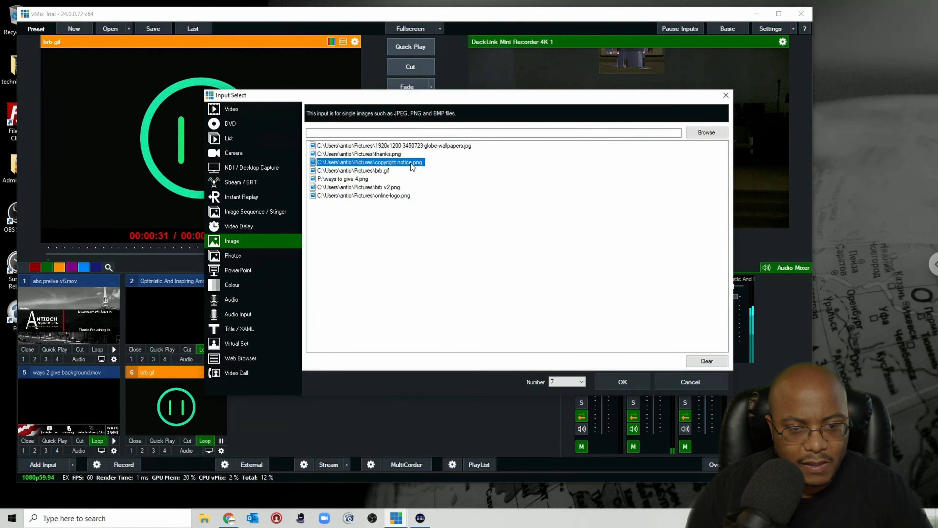
left_click(638, 380)
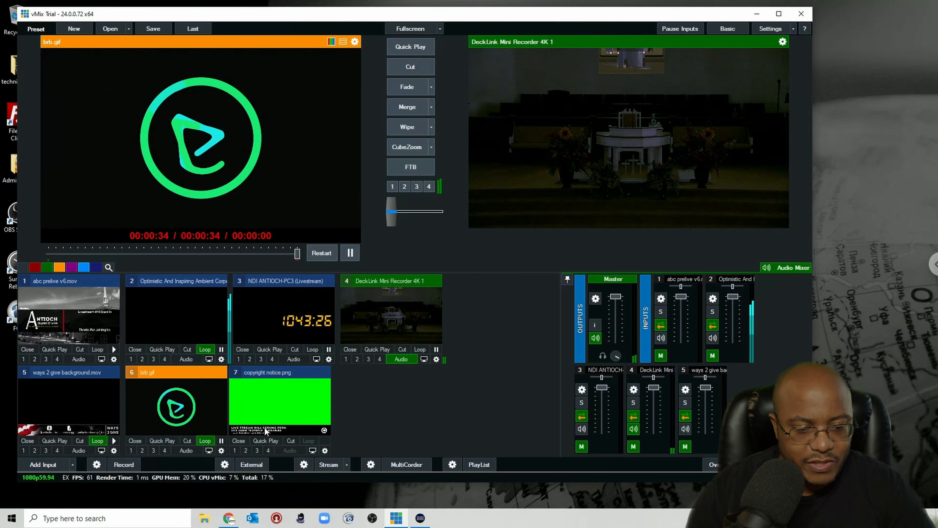
left_click(272, 407)
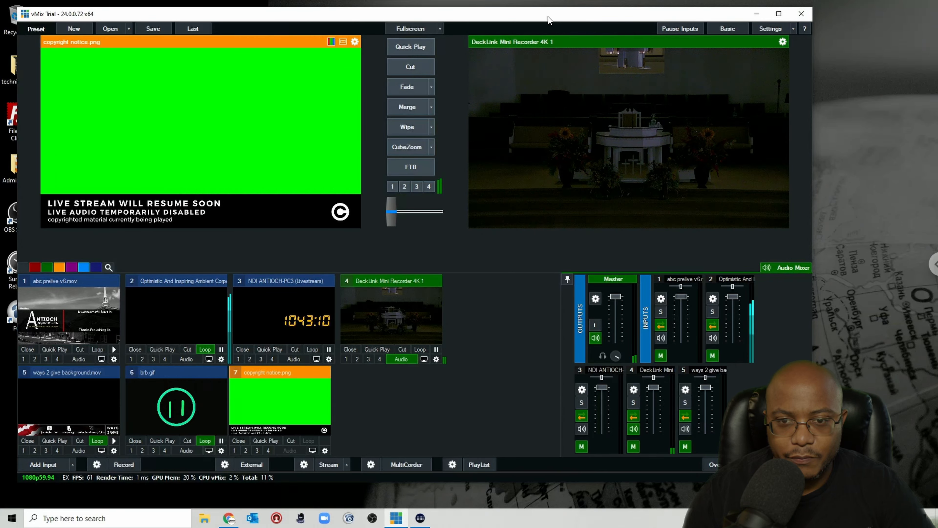
Step: Move the main window and key out the green background of the copyright notice.png input
left_click_drag(558, 23, 658, 16)
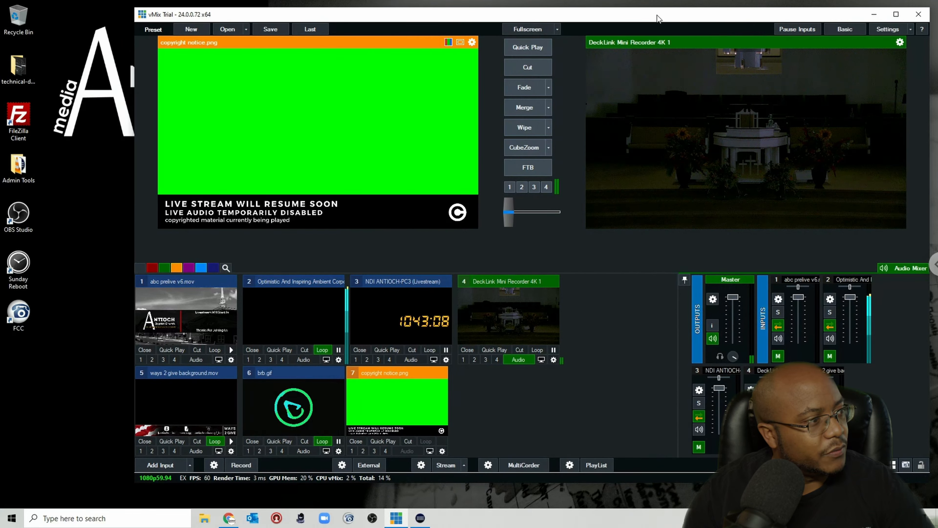
left_click(442, 451)
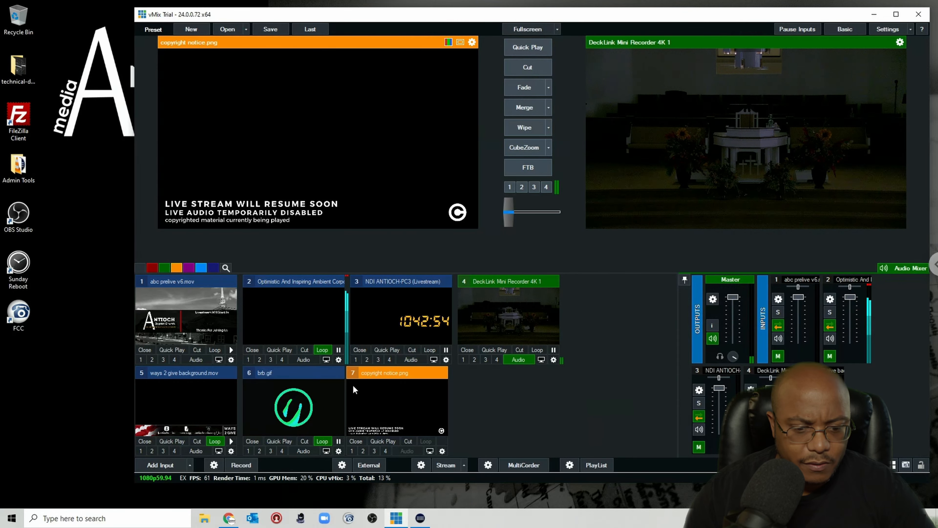
Step: Add thanks.png from Pictures as a new image input
left_click(163, 465)
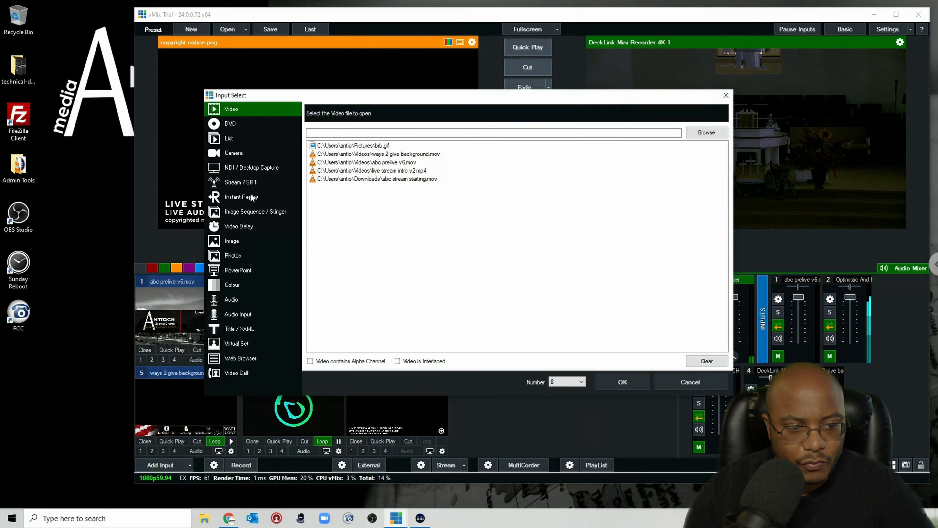
left_click(234, 242)
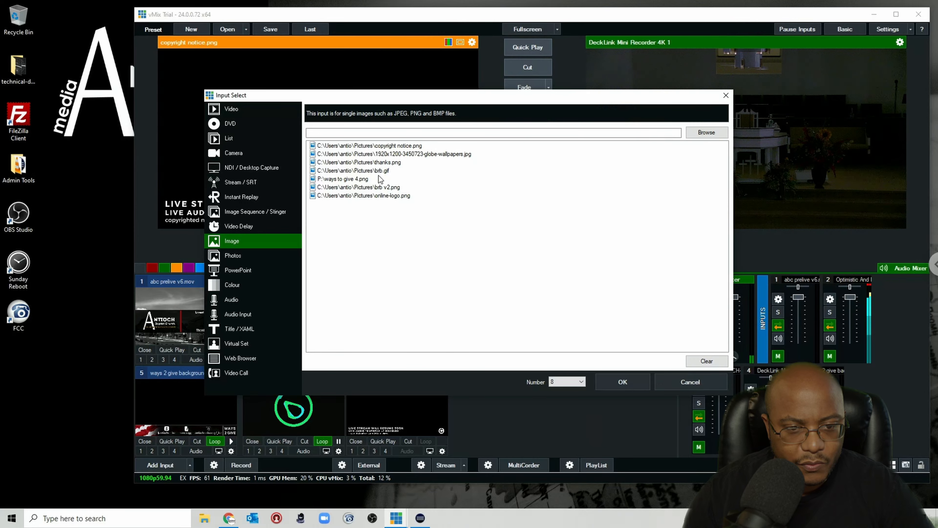
left_click(382, 165)
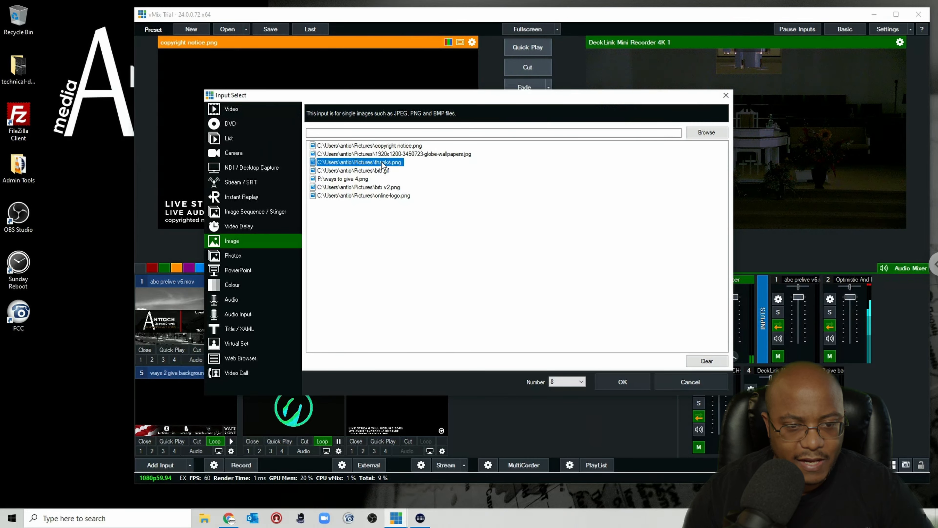
left_click(631, 380)
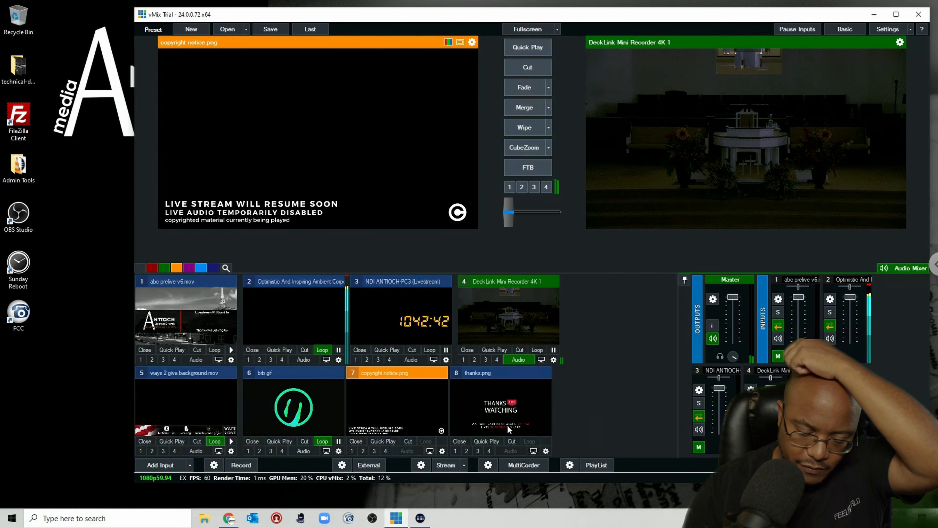
Step: Switch to OBS and inspect the properties of the Technical Difficulties scene's intro music and td1 sources
left_click(372, 517)
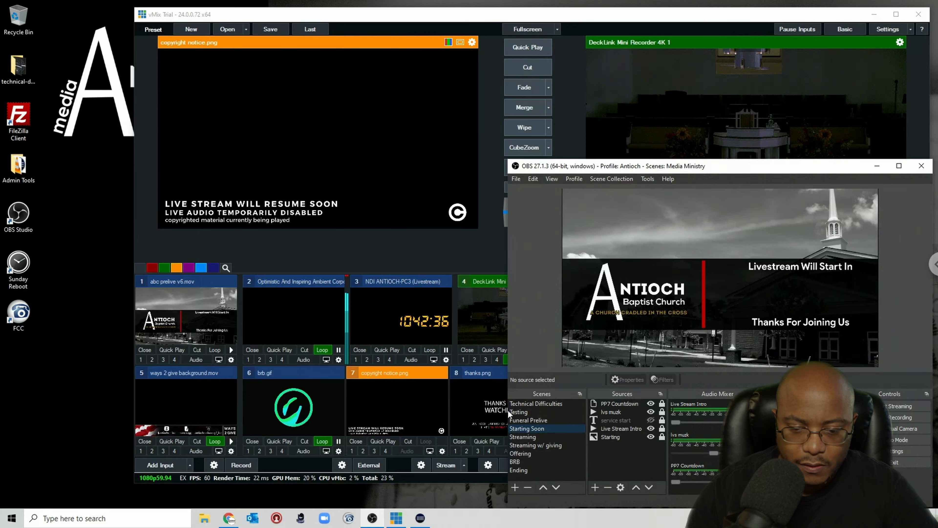
left_click(526, 404)
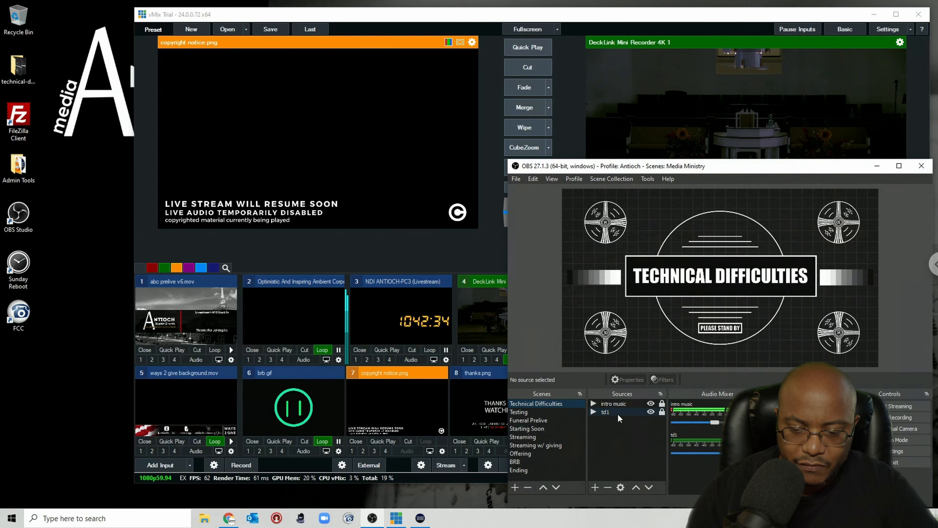
double_click(620, 404)
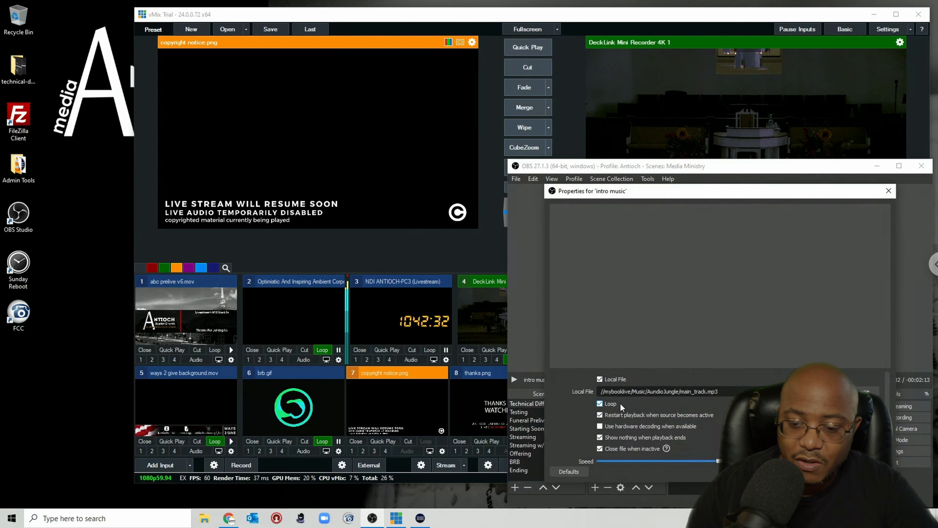
left_click(829, 472)
double_click(621, 413)
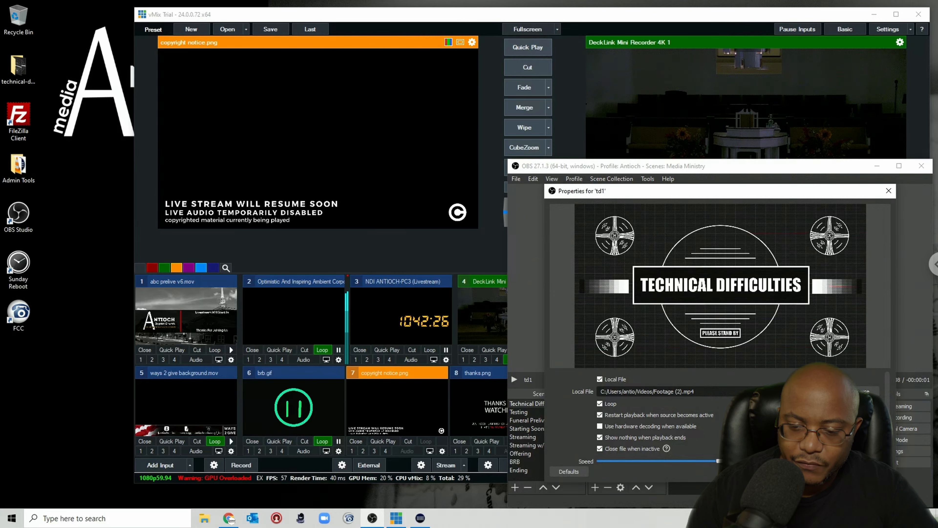
left_click(829, 472)
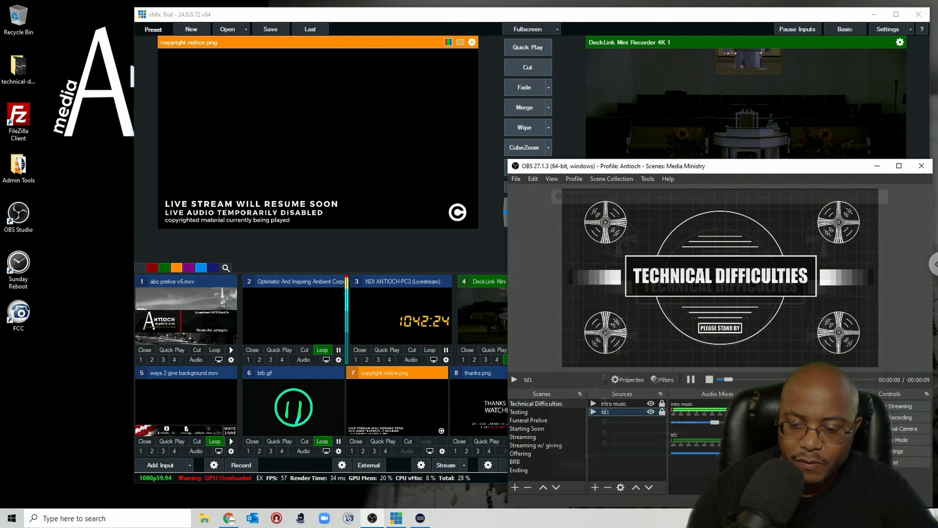
left_click(902, 463)
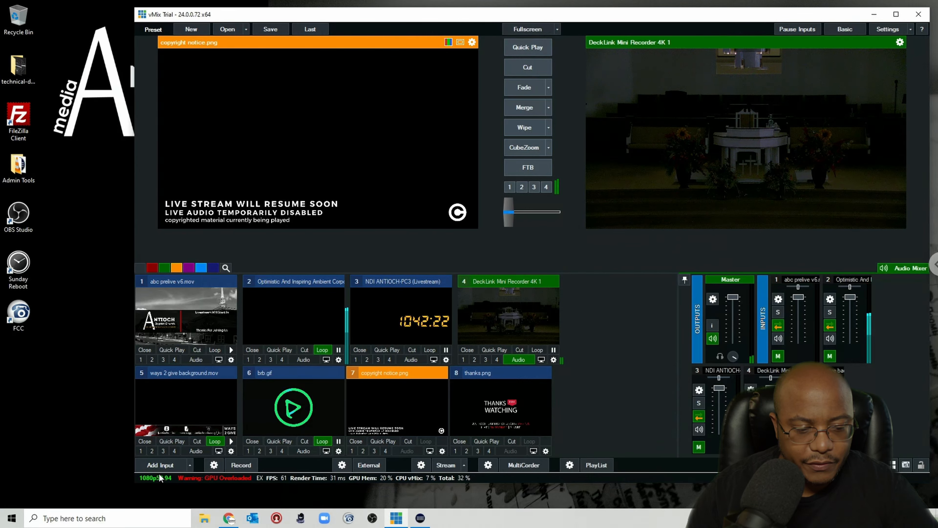
Step: Add Footage (2).mp4 from the Videos folder as a video input and turn on its looping
left_click(160, 465)
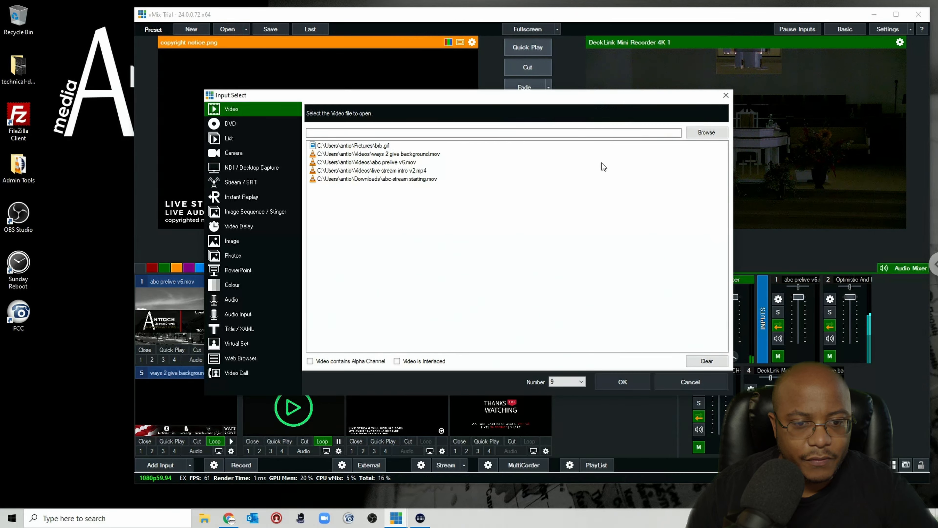
left_click(692, 133)
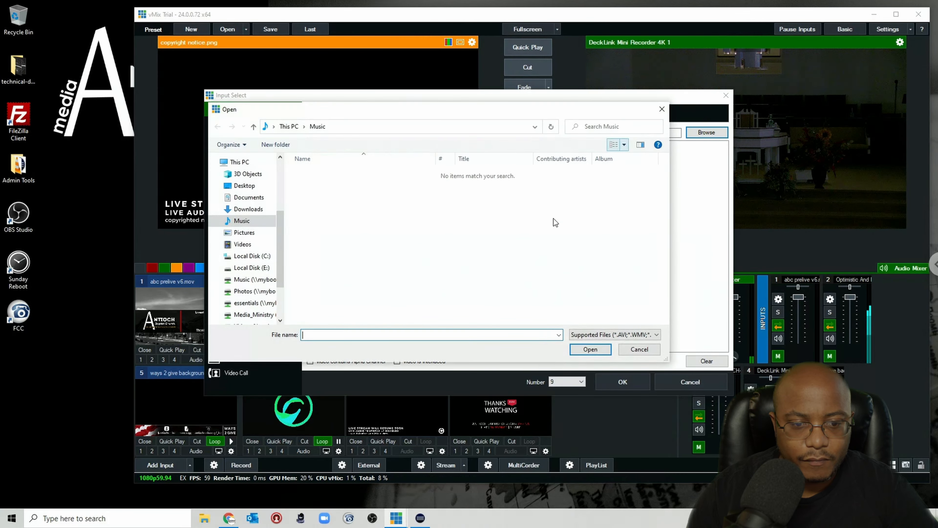
left_click(247, 209)
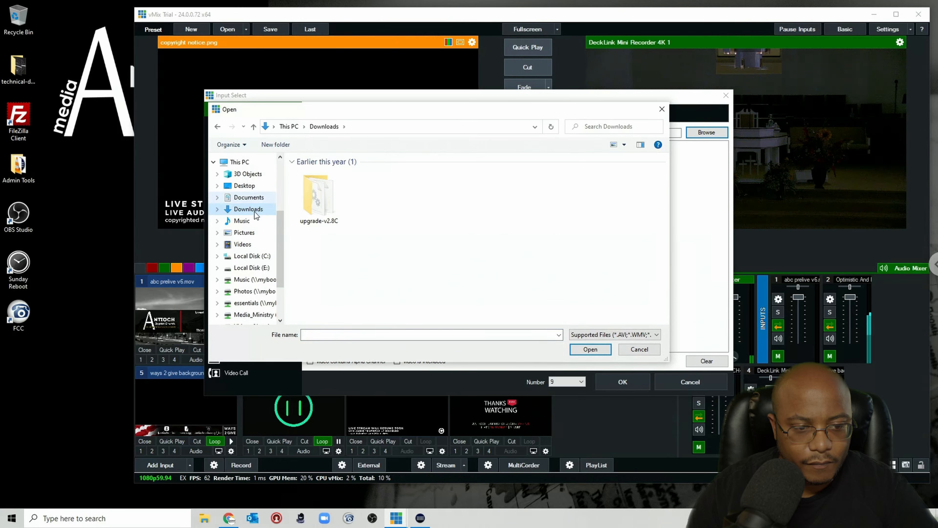
left_click(247, 244)
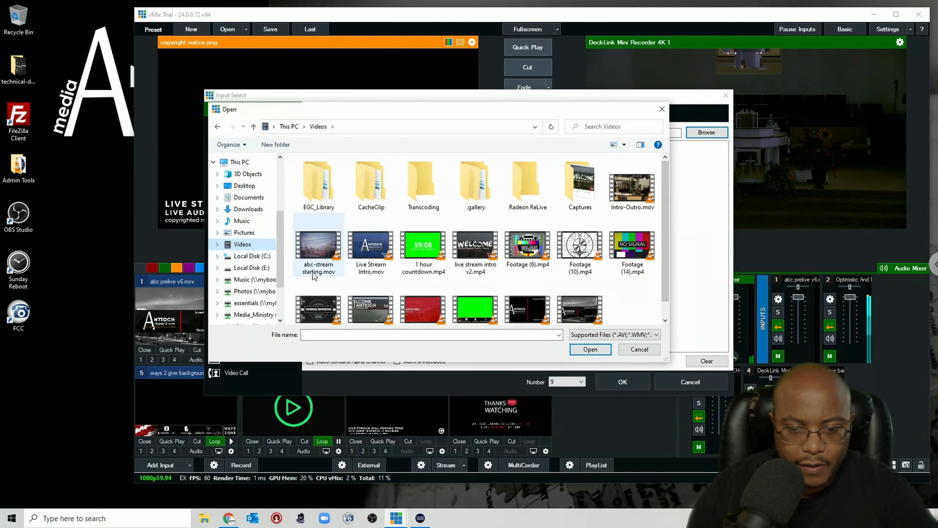
double_click(319, 309)
left_click(623, 382)
left_click(633, 441)
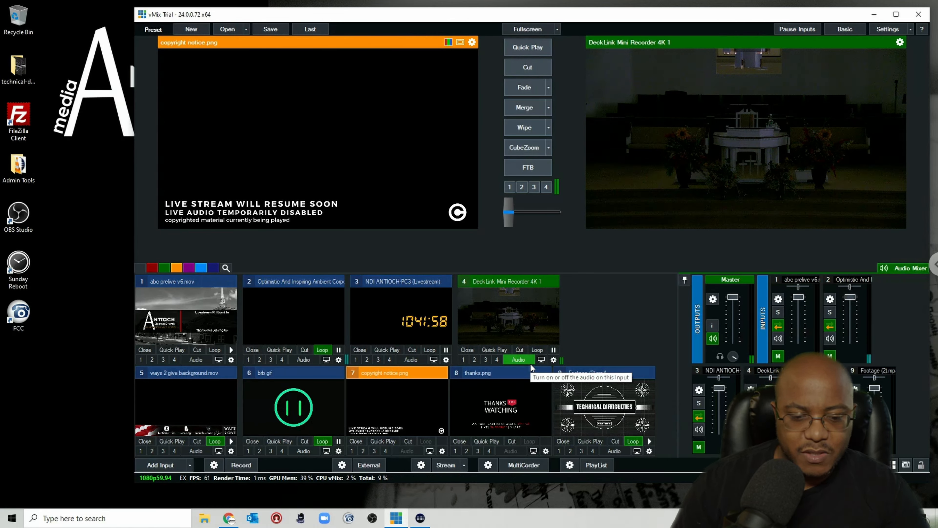
Step: Start adding an audio input and browse the Music network drive for the intro track
left_click(160, 464)
left_click(706, 132)
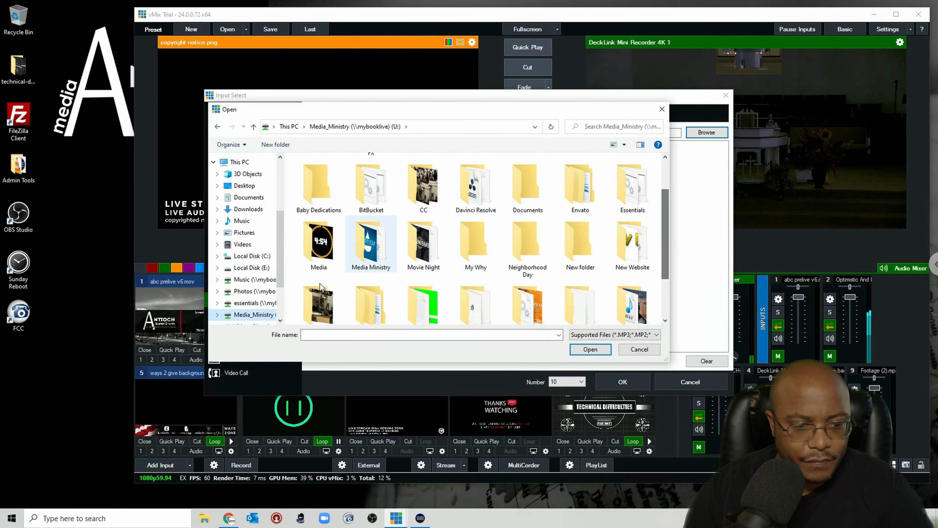
left_click(254, 279)
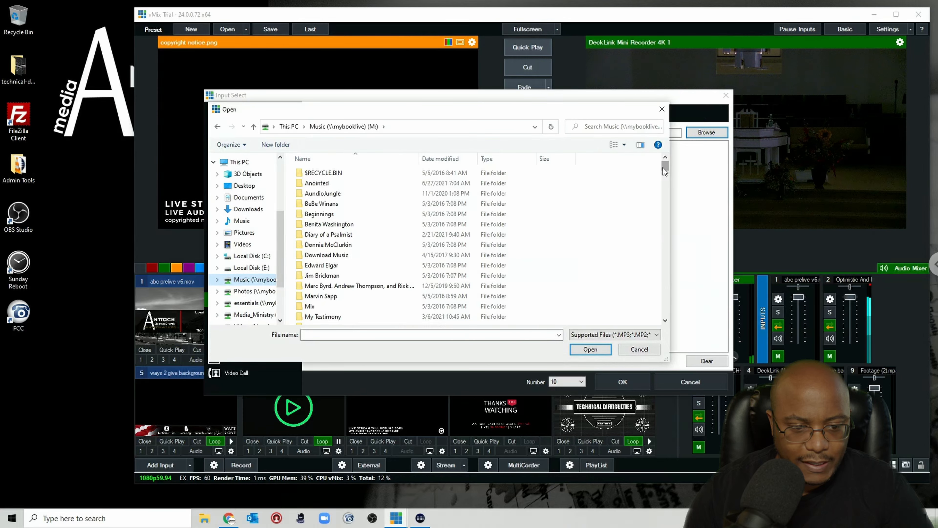
left_click_drag(663, 167, 663, 194)
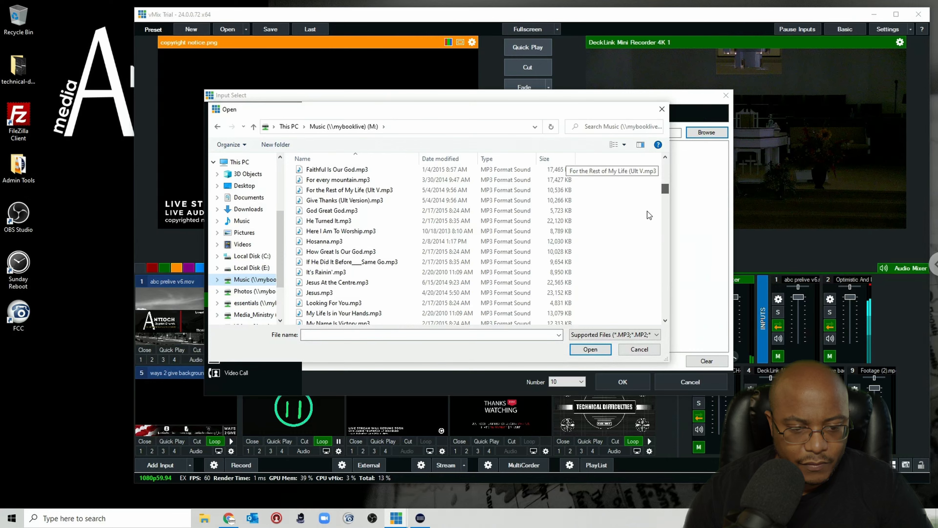
Step: Switch to OBS and check the file path of the intro music source, then close OBS
left_click(370, 518)
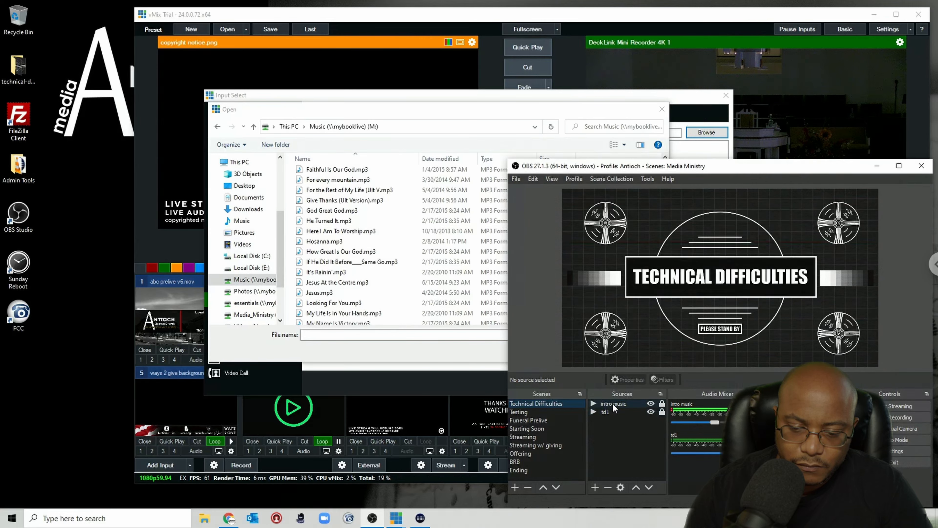
double_click(613, 403)
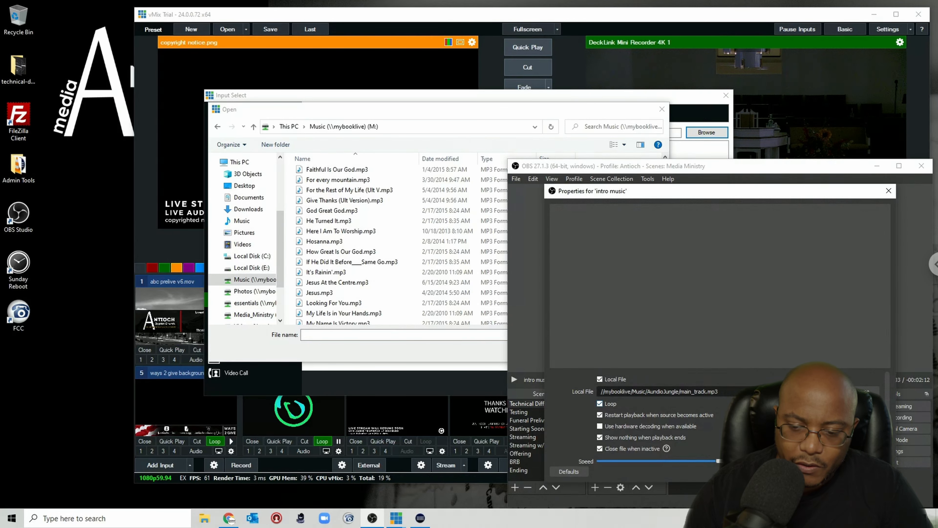
left_click(871, 472)
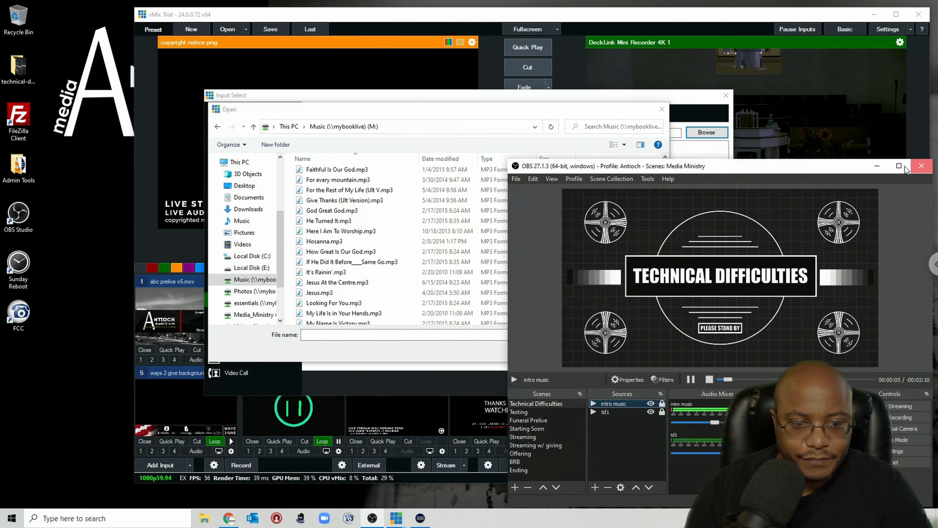
left_click(920, 166)
Step: Add main_track.mp3 from the AudioJungle folder as a new audio input
left_click_drag(668, 189, 667, 160)
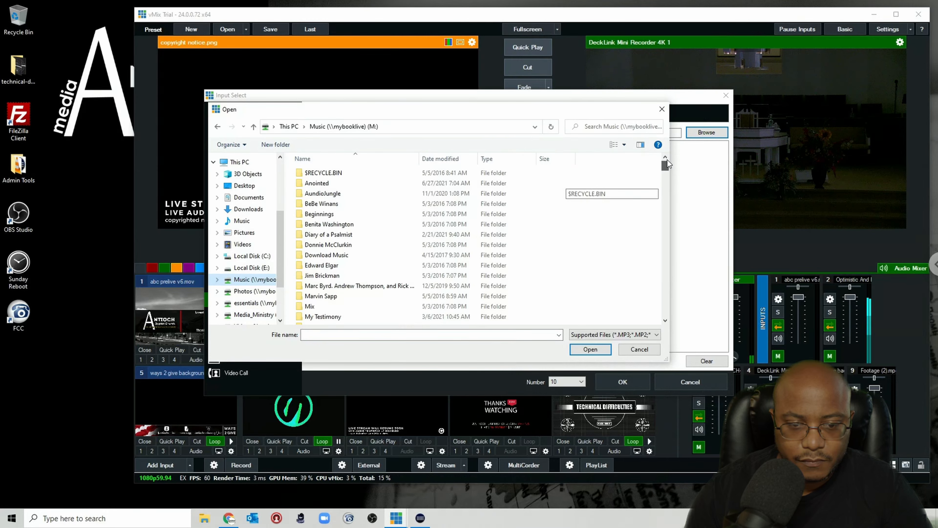
double_click(325, 190)
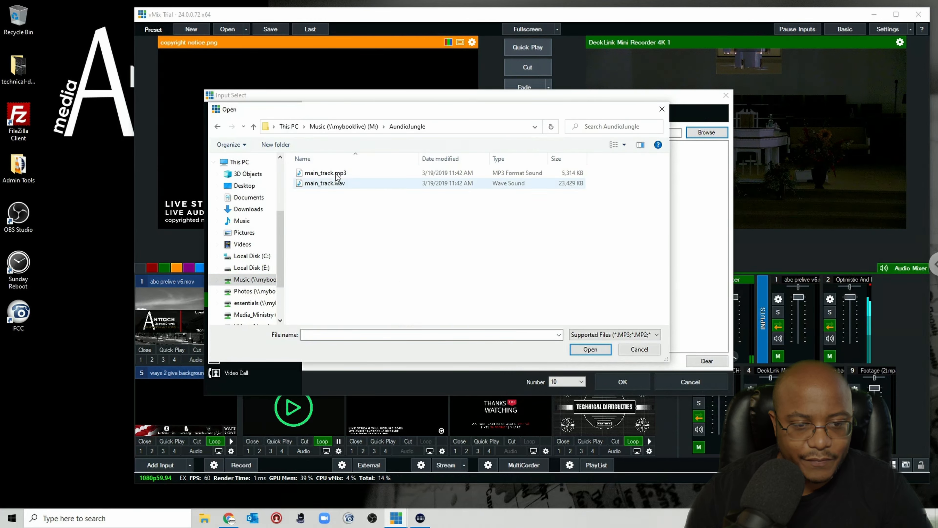
double_click(325, 173)
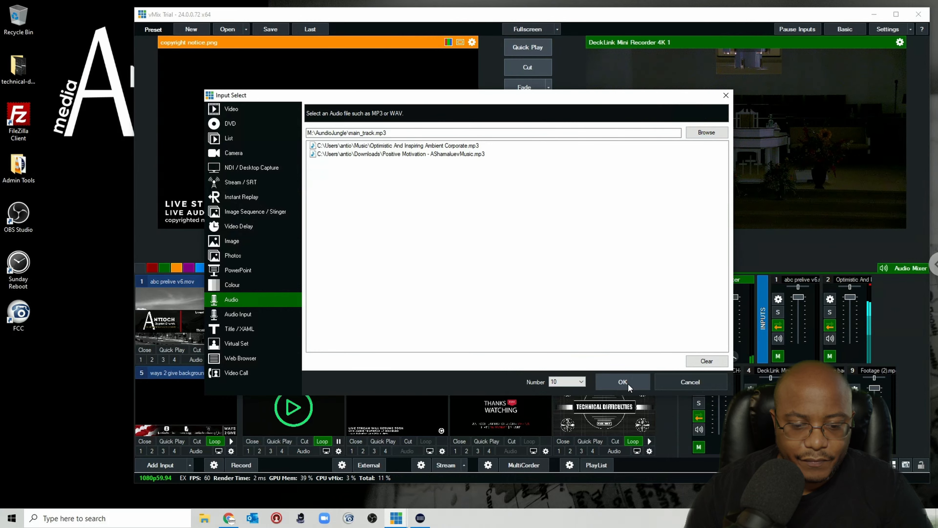
left_click(628, 383)
Step: Widen the main window and quick-play the abc prelive v6.mov input to output
left_click(675, 406)
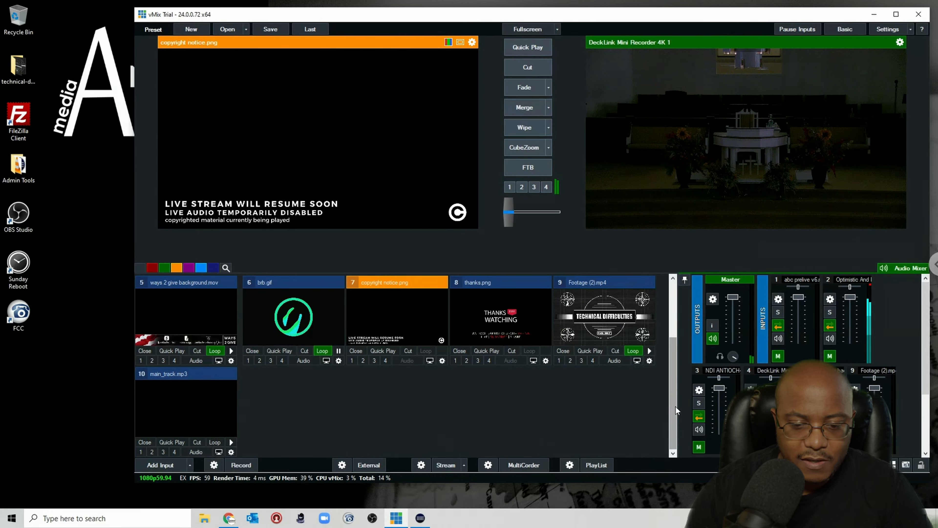
left_click_drag(677, 397, 669, 333)
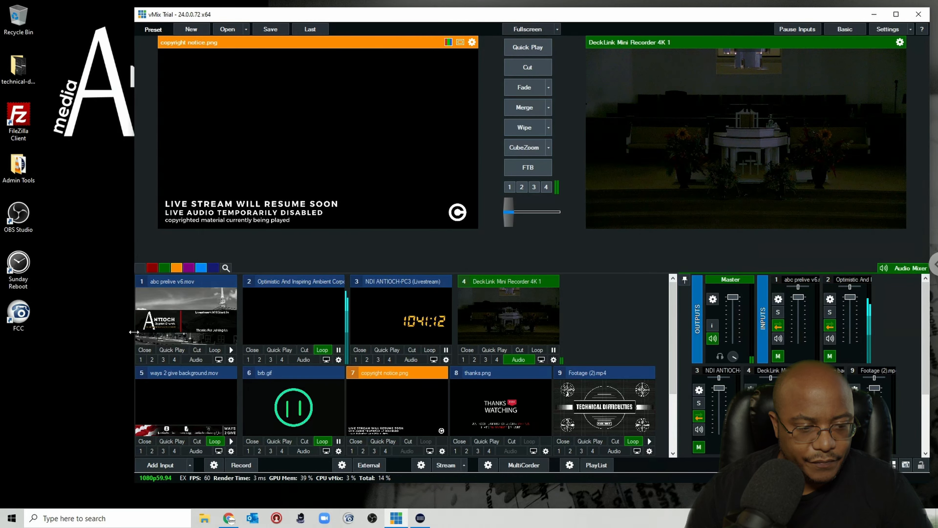
left_click_drag(134, 333, 123, 333)
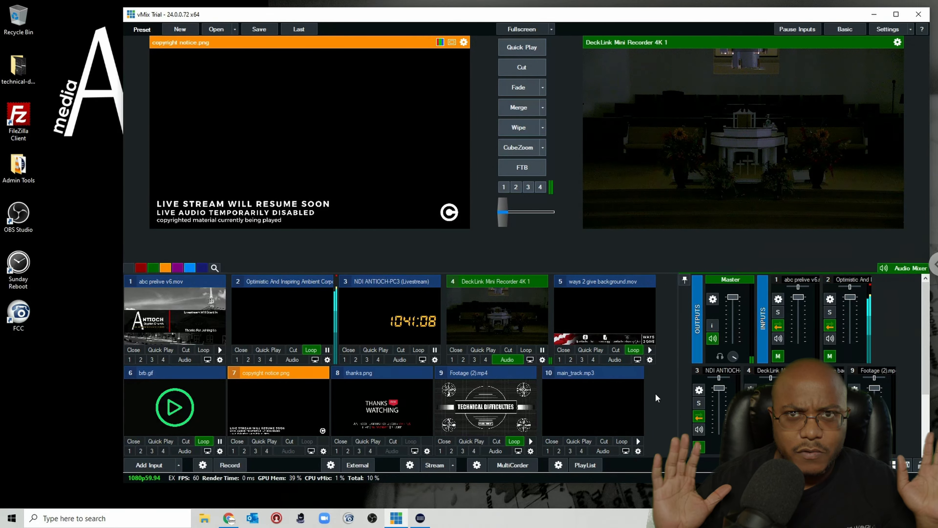
left_click(161, 349)
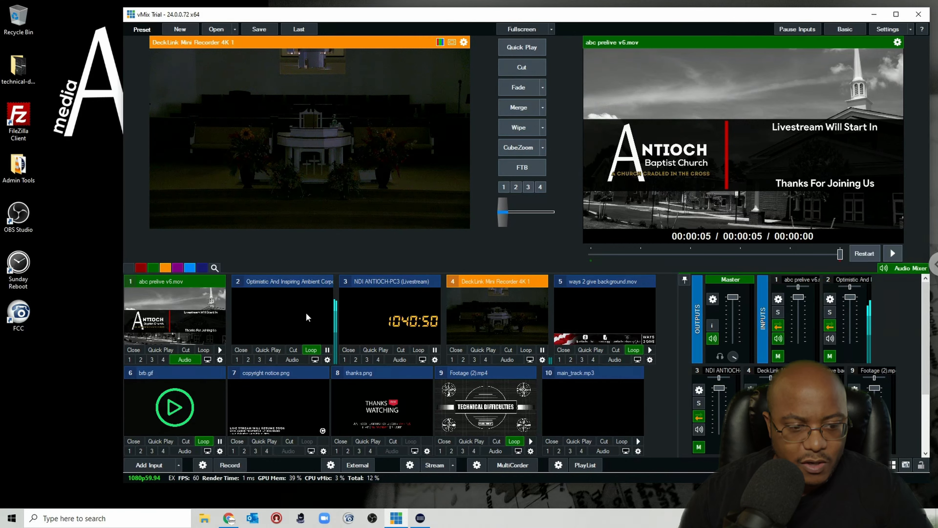
Step: Open the abc prelive v6.mov input's triggers and choose OnTransitionIn as the trigger event
left_click(220, 360)
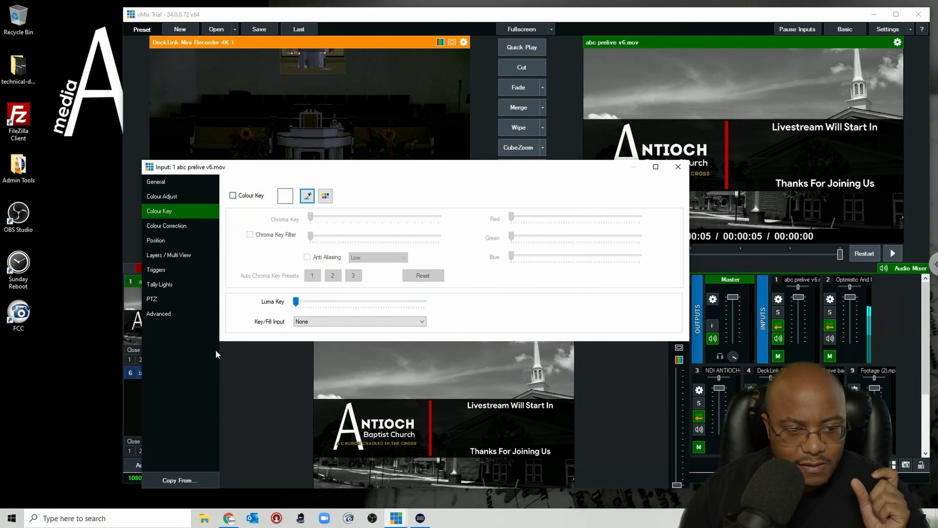
left_click(153, 269)
left_click(242, 303)
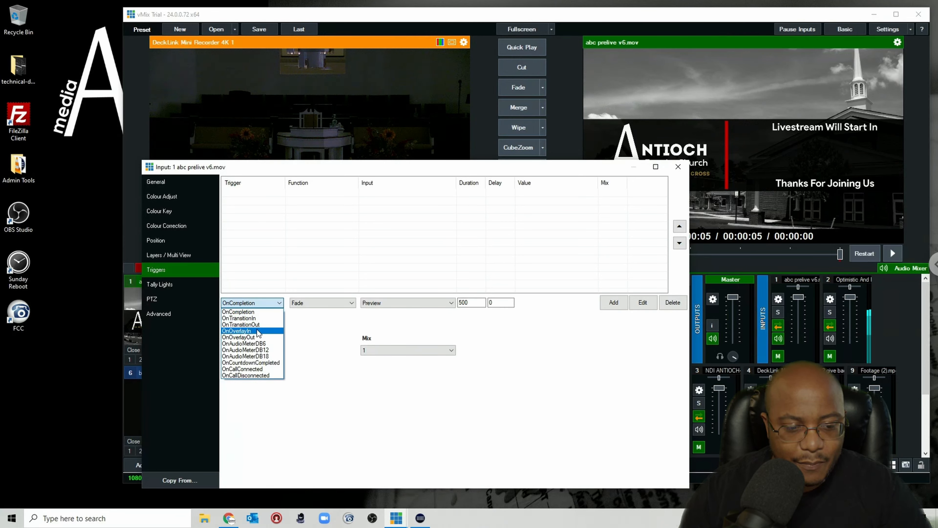
left_click(259, 318)
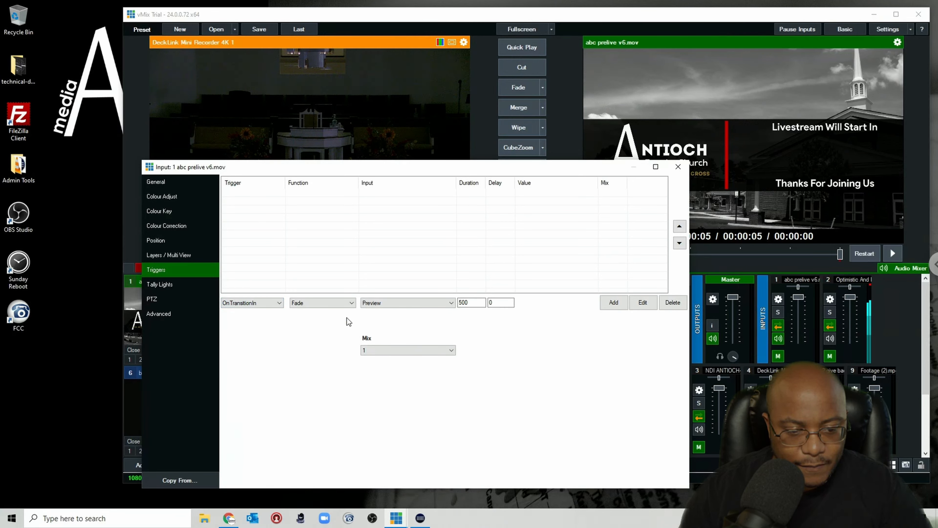
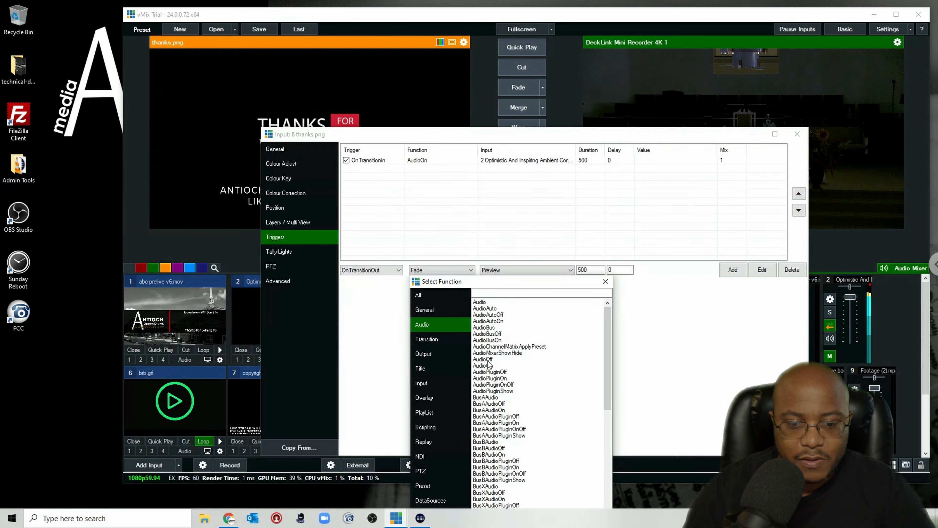
Step: Add an OnTransitionOut AudioOff trigger for the Optimistic And Inspiring Ambient input on thanks.png
double_click(488, 359)
left_click(509, 273)
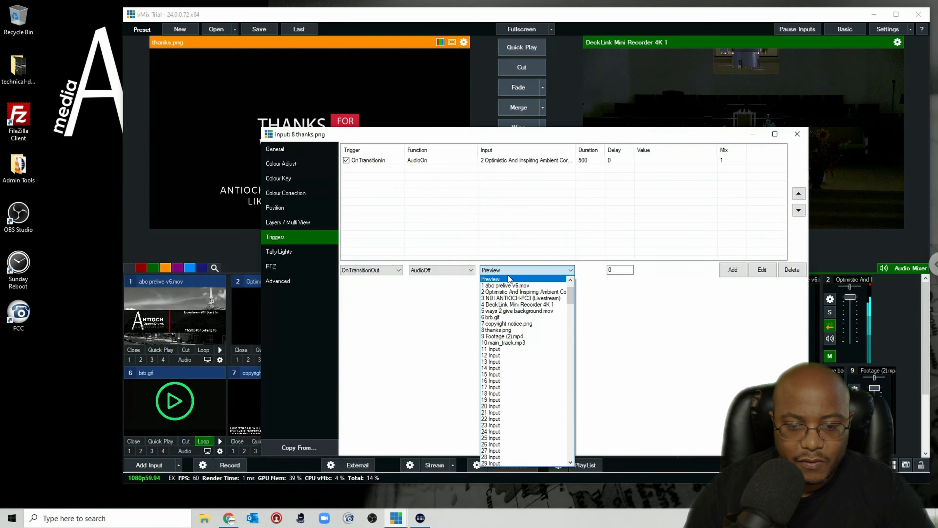
left_click(513, 292)
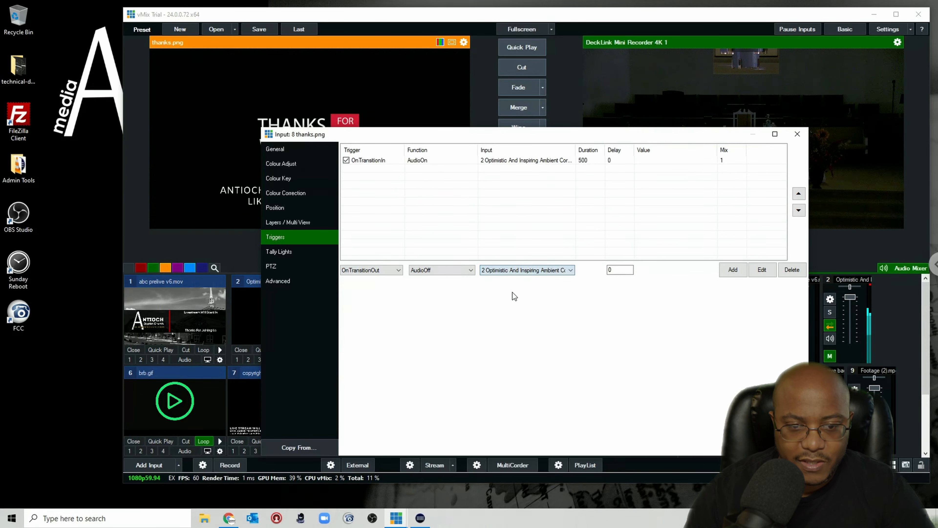
left_click(736, 269)
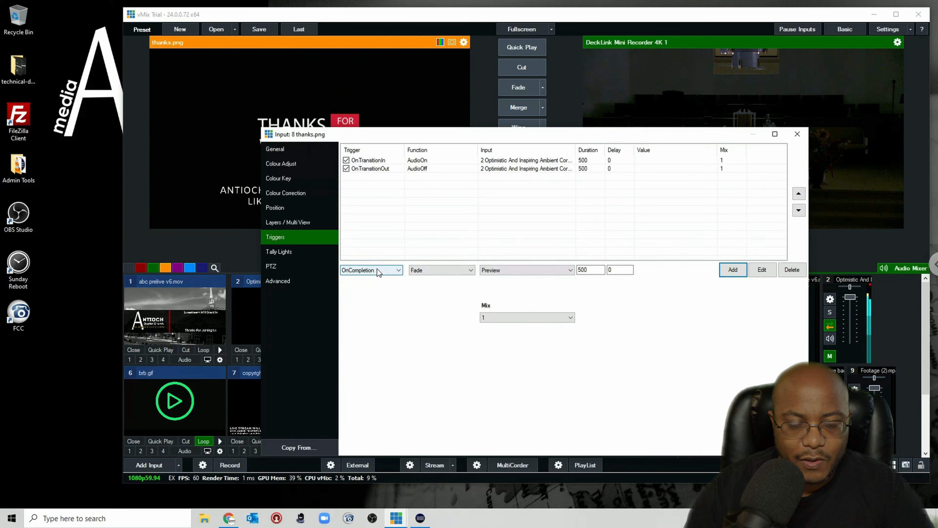
left_click(386, 270)
left_click(370, 285)
left_click(441, 269)
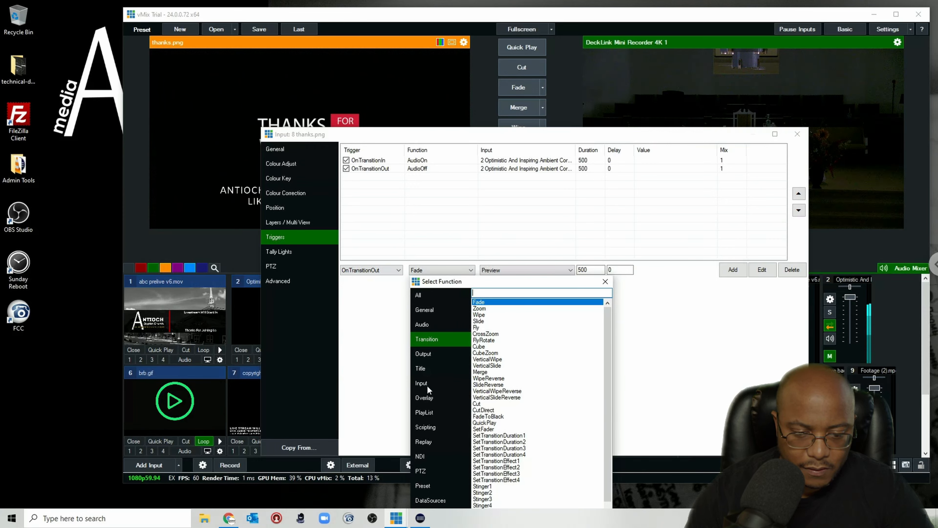
left_click(423, 353)
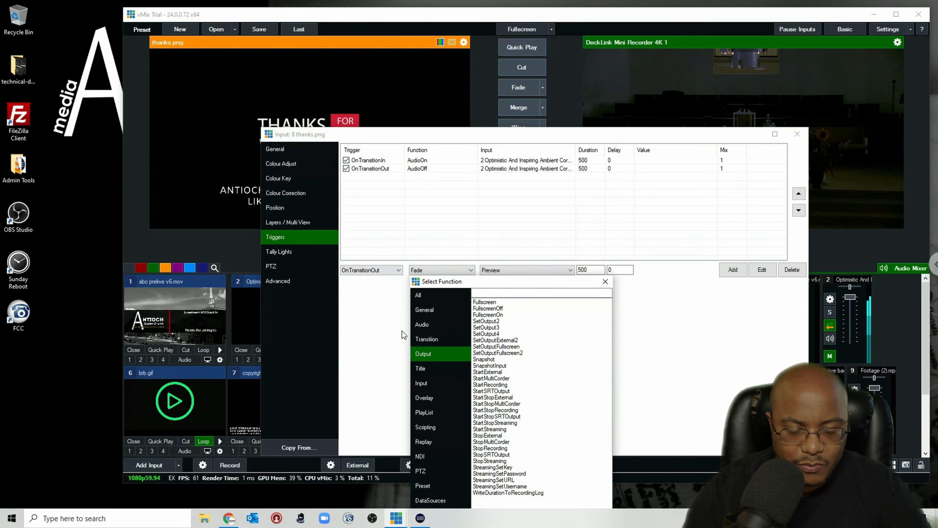
left_click(605, 282)
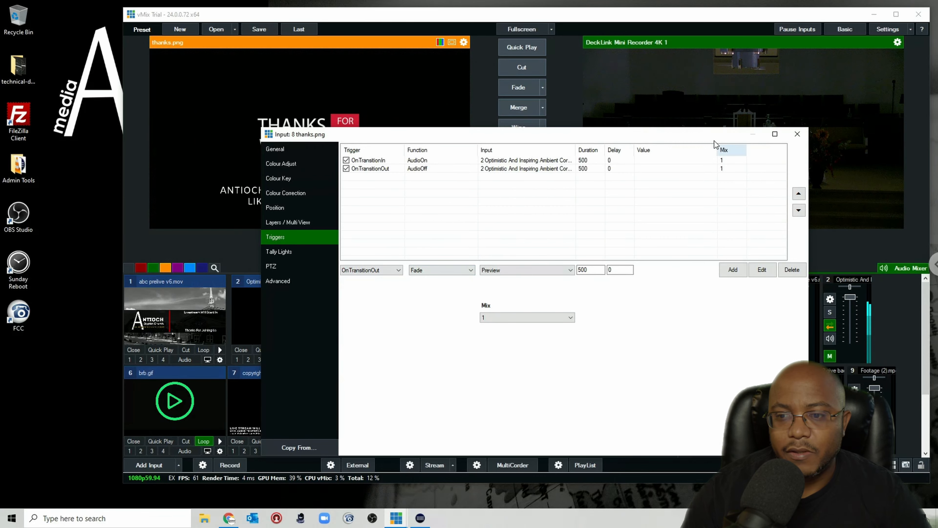
Step: Close the triggers and test thanks.png by fading it in and out of program against the camera
left_click(797, 137)
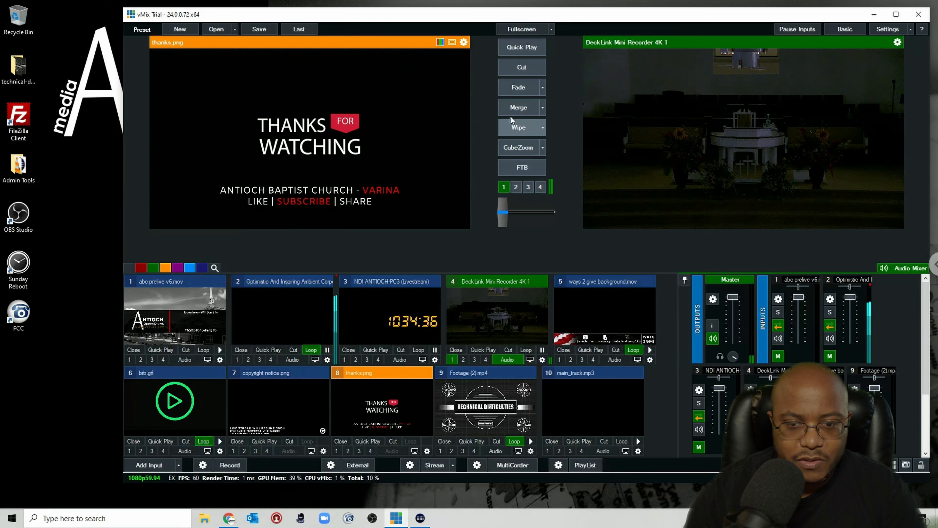
left_click(520, 92)
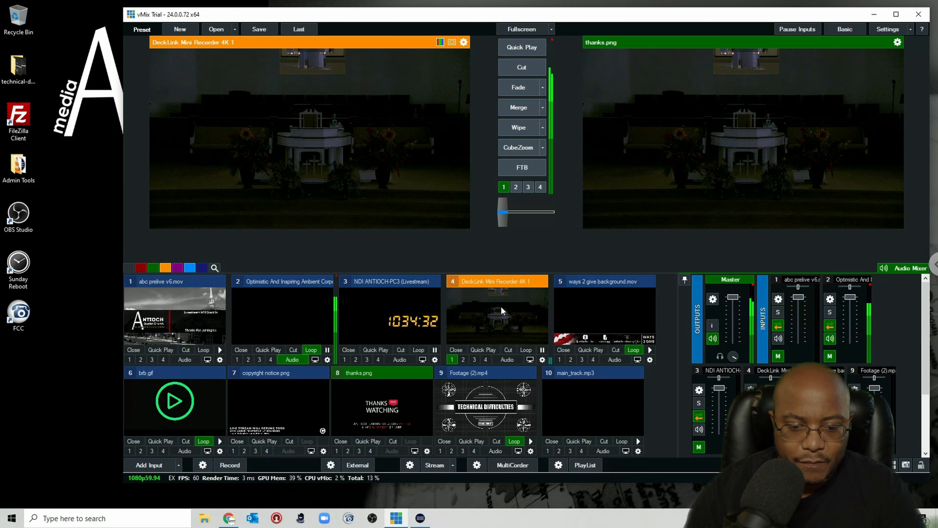
left_click(384, 405)
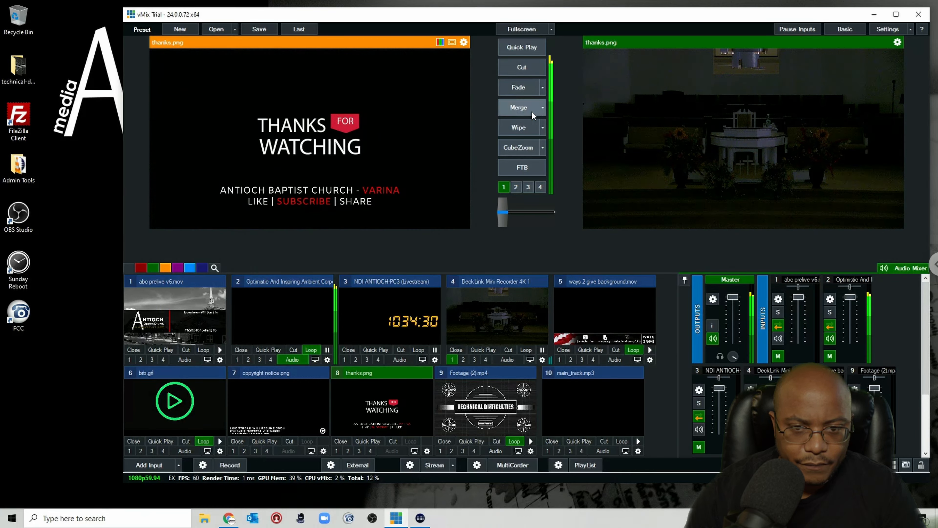
left_click(504, 187)
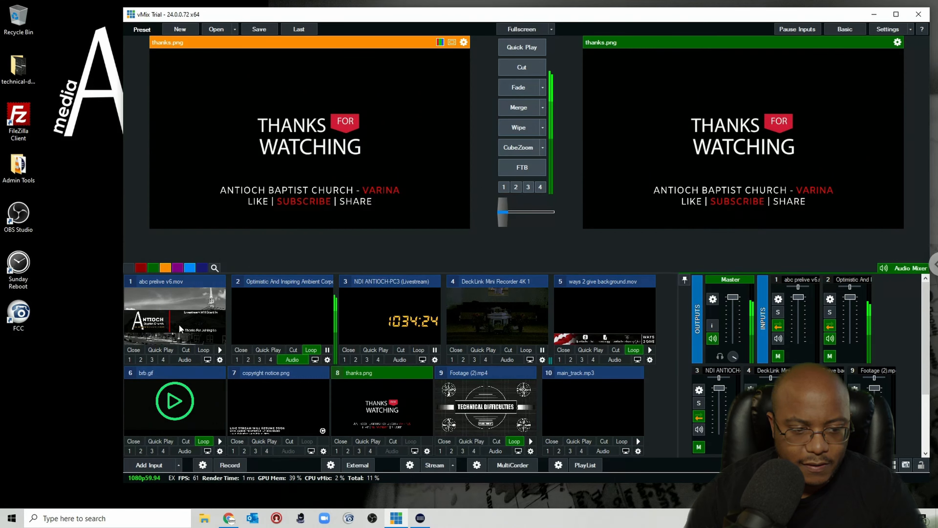
left_click(501, 305)
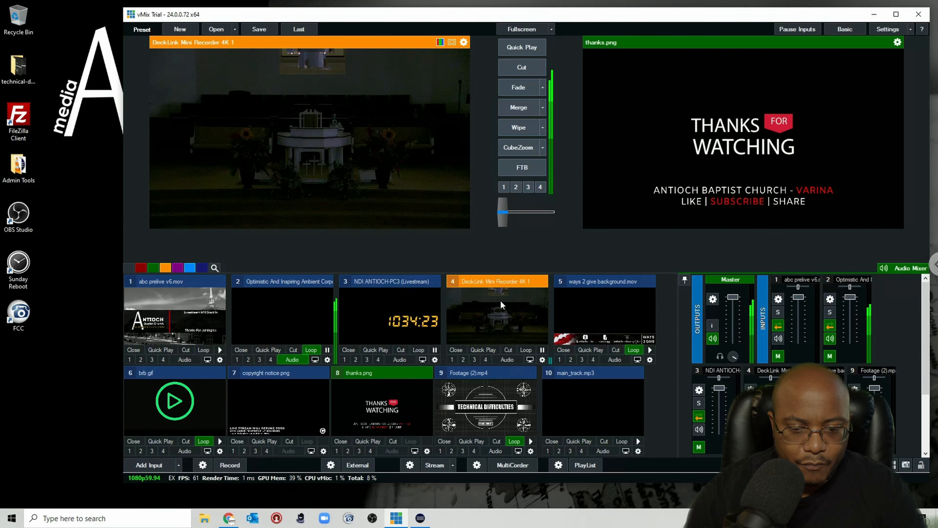
left_click(519, 87)
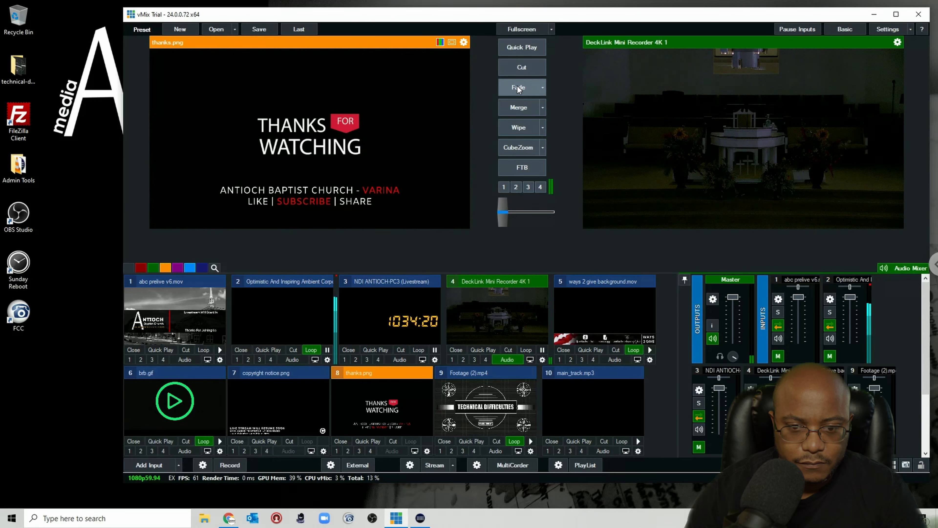
left_click(519, 89)
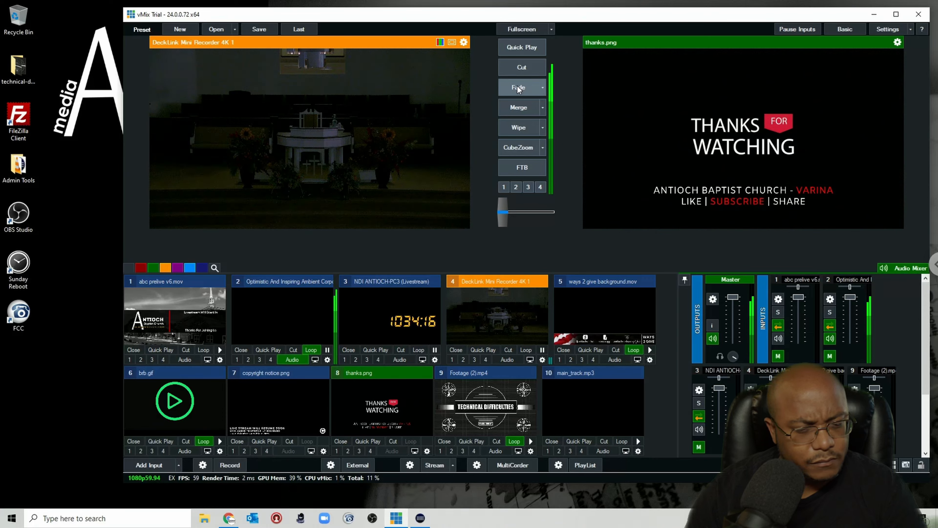
left_click(518, 89)
left_click(519, 89)
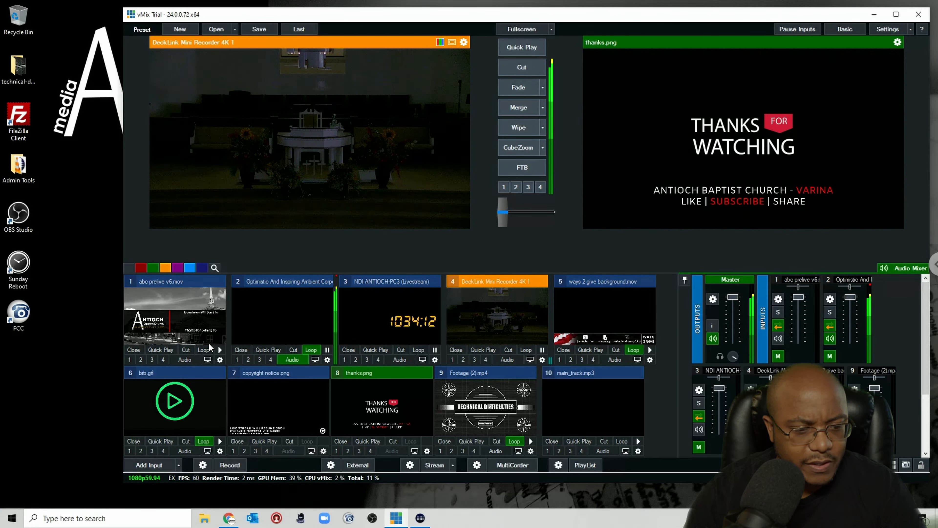
Step: Fade abc prelive v6.mov to program, then fade the DeckLink camera back in to test its triggers
left_click(175, 316)
left_click(518, 93)
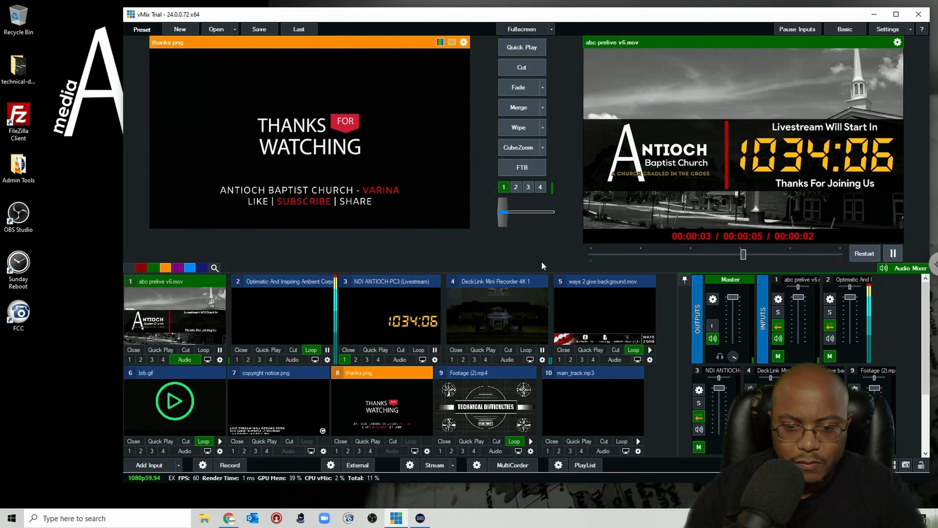
left_click(497, 316)
left_click(518, 88)
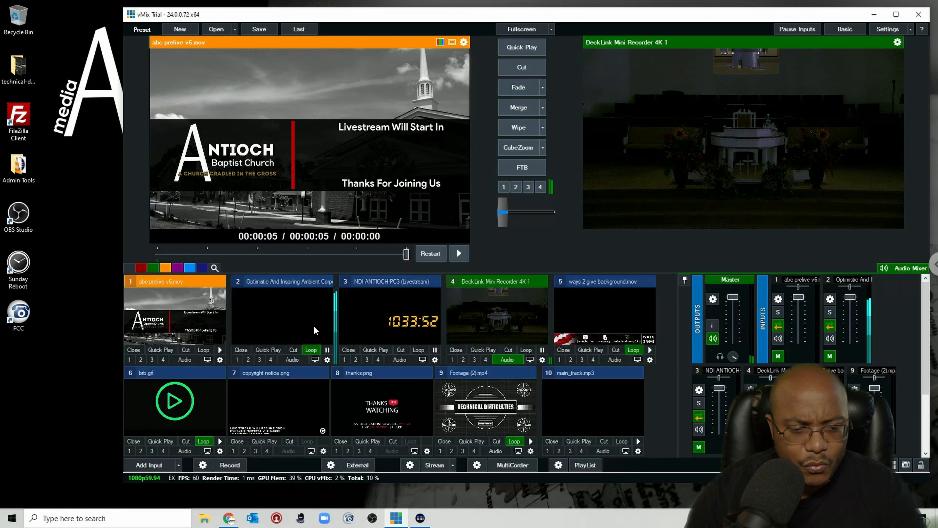
Step: Change abc prelive v6.mov's OnTransitionOut OverlayInput1 trigger to OverlayInput1Off
left_click(543, 360)
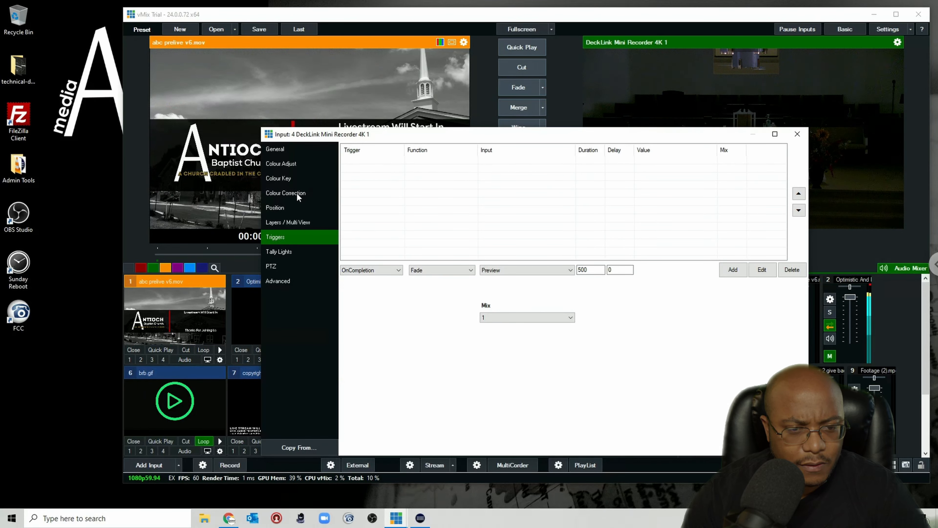
left_click(792, 136)
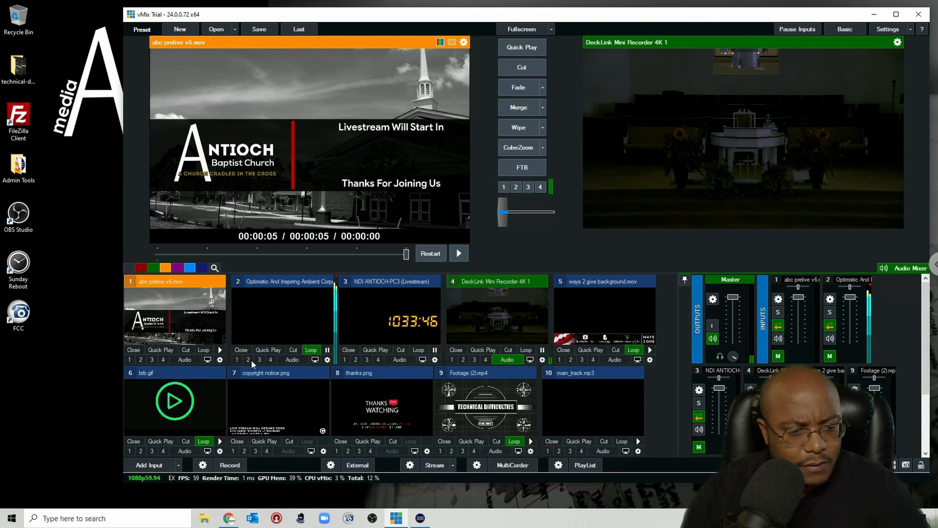
left_click(220, 359)
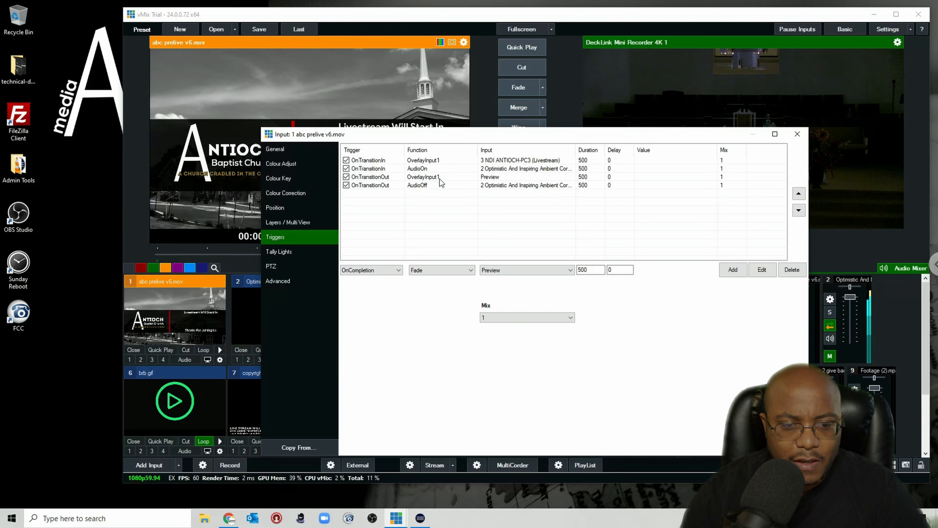
left_click(447, 161)
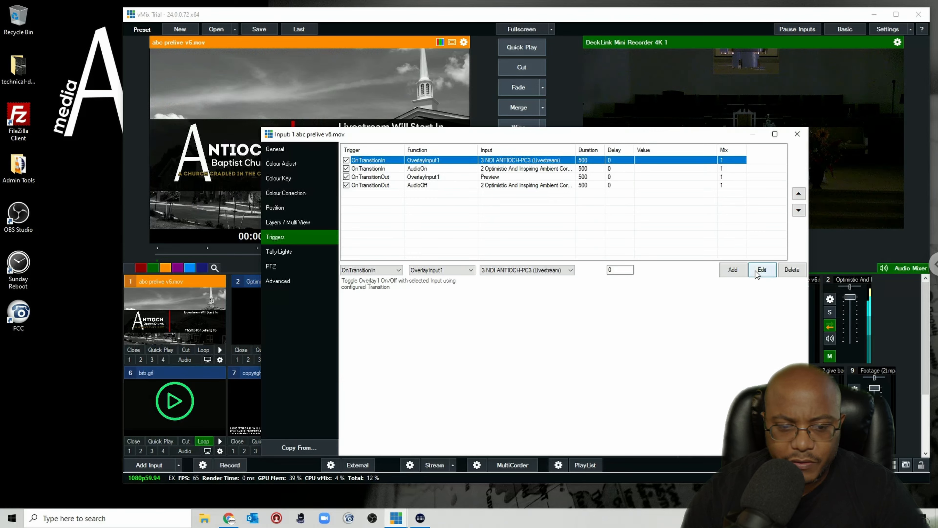
left_click(459, 271)
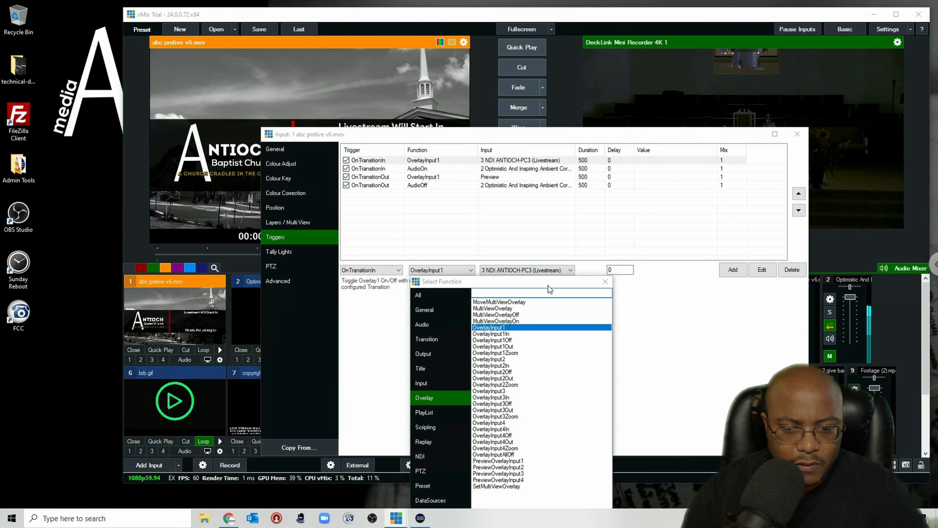
left_click(605, 281)
left_click(438, 177)
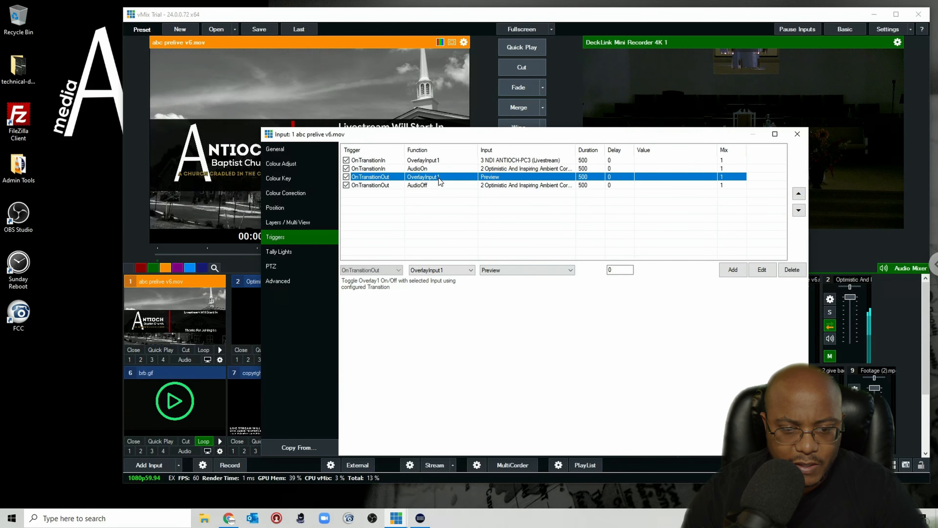
left_click(460, 269)
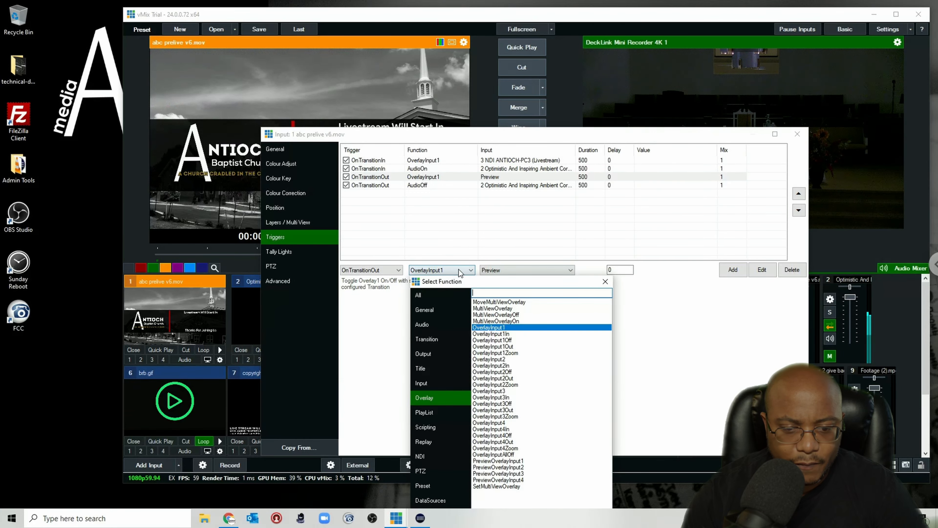
left_click(506, 340)
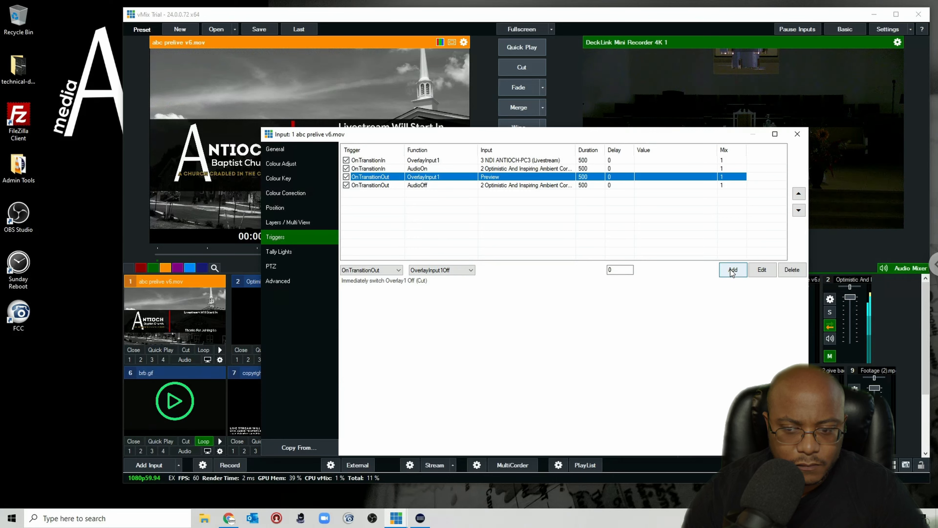
left_click(760, 273)
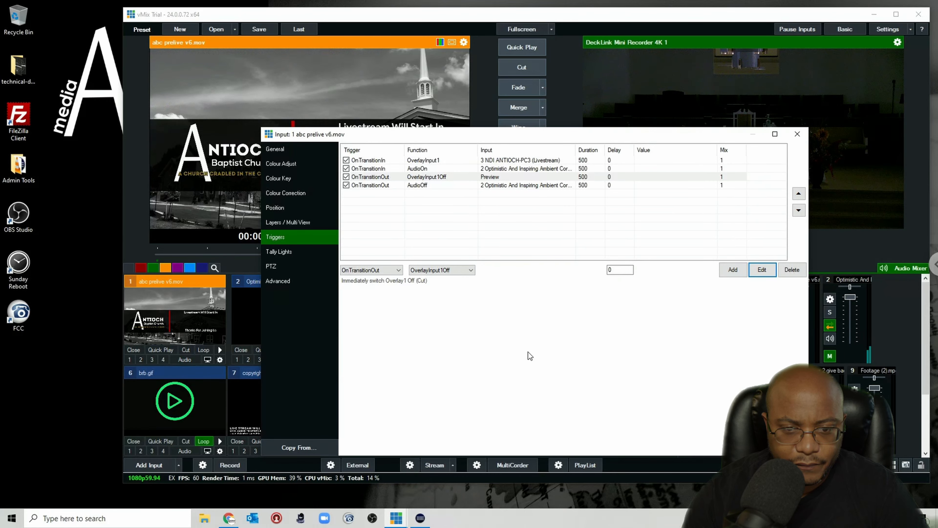
Step: Close the triggers and test abc prelive v6.mov by fading it in and out of program
left_click(798, 134)
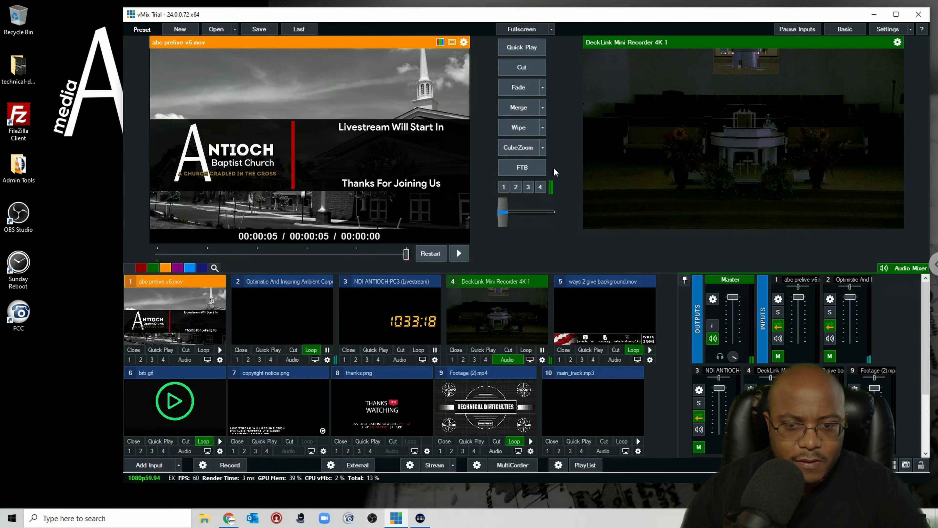
left_click(519, 90)
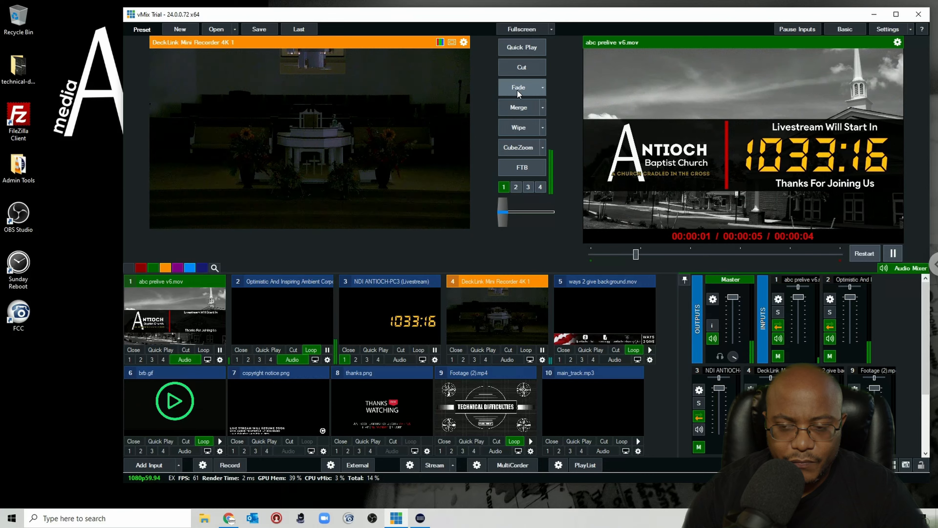
left_click(517, 90)
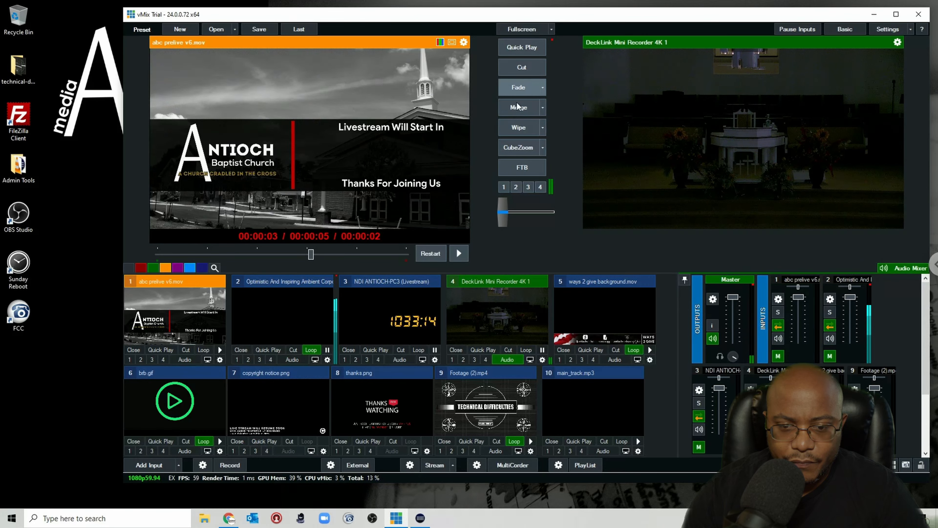
left_click(520, 89)
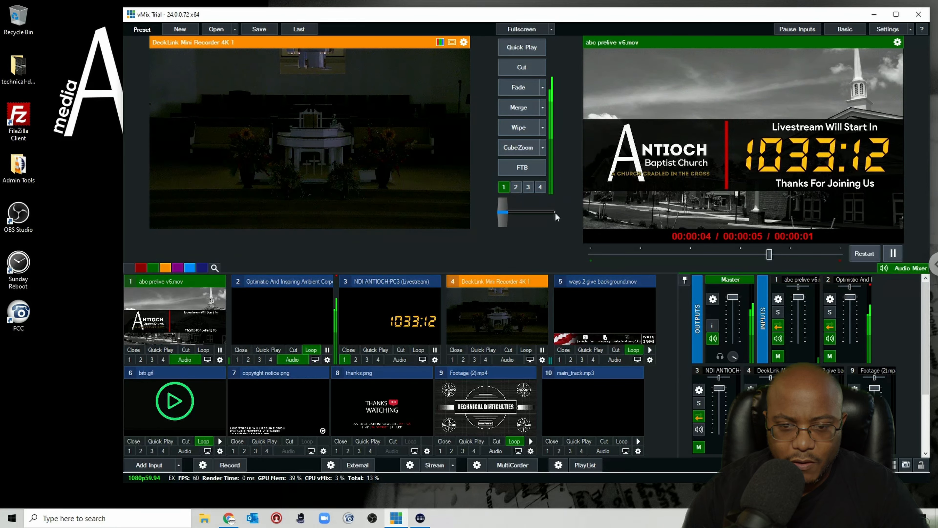
left_click(520, 89)
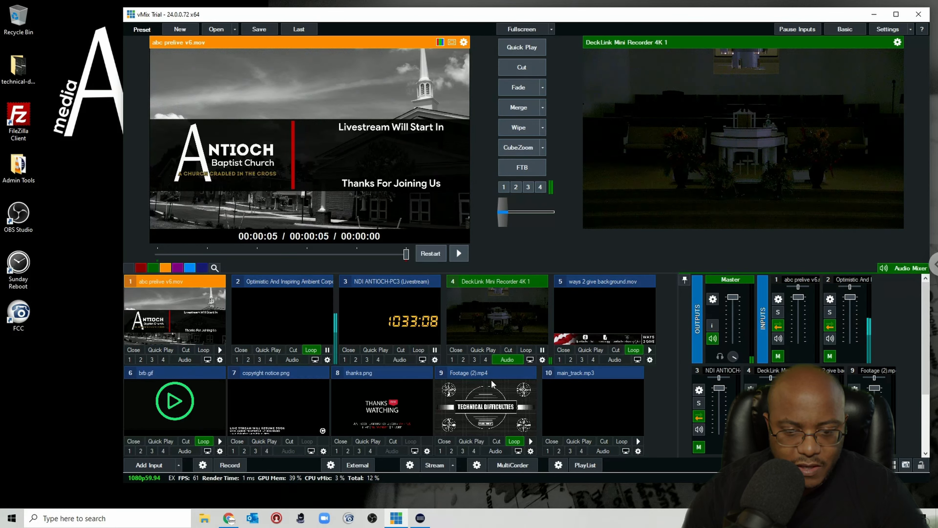
Step: Change brb.gif's OnTransitionOut OverlayInput1 trigger to OverlayInput1Off
left_click(220, 451)
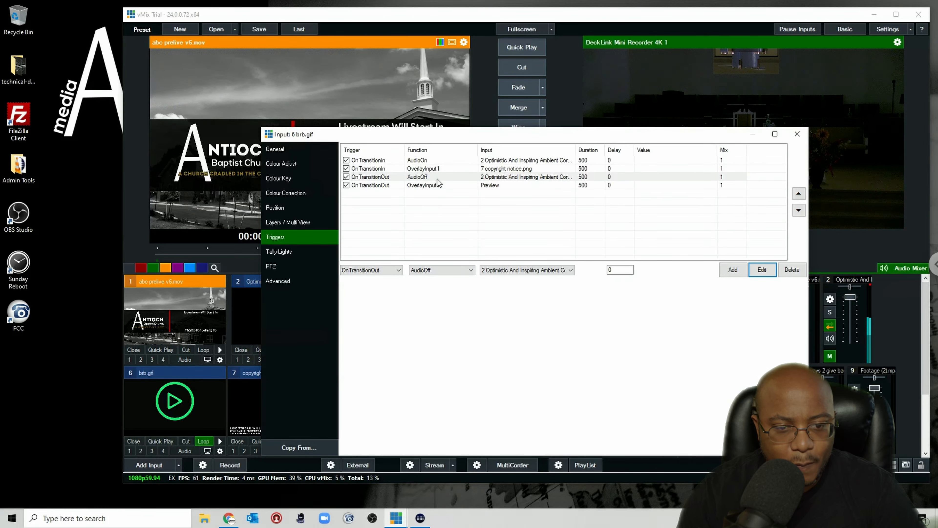
left_click(435, 187)
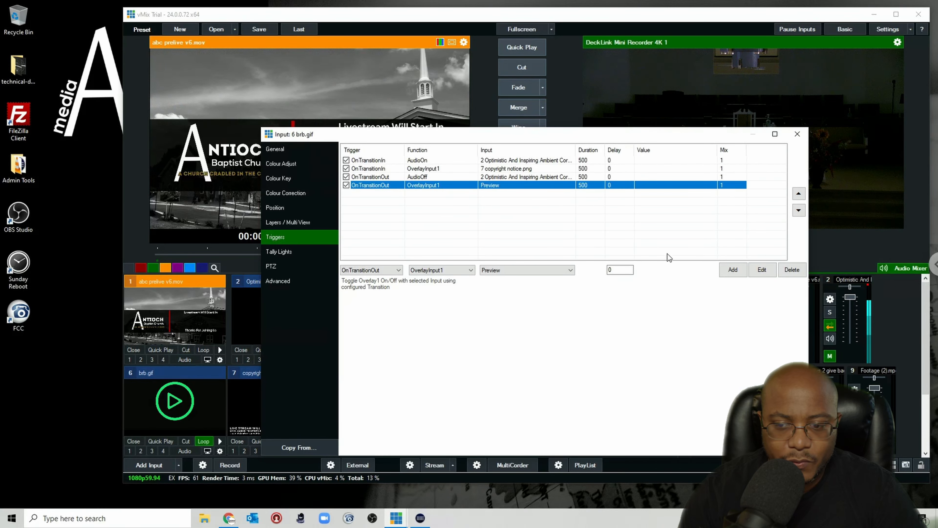
left_click(448, 269)
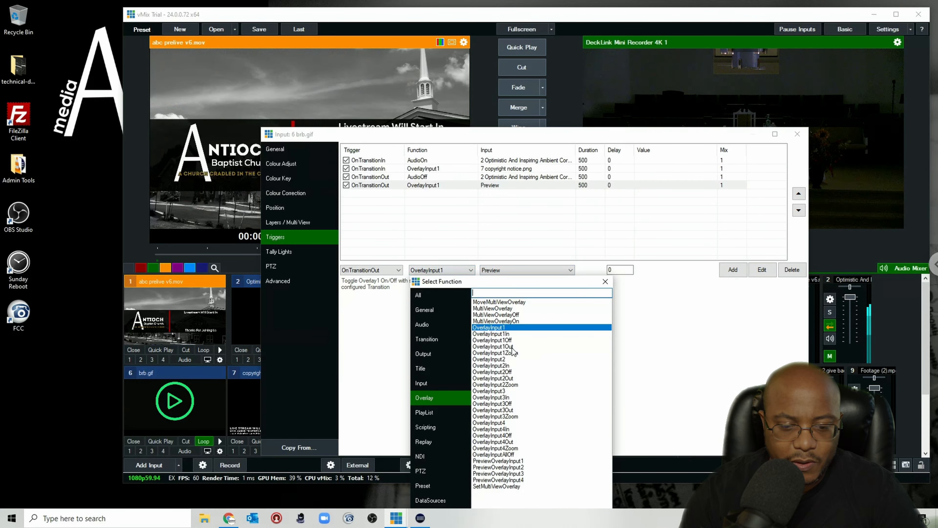
double_click(513, 340)
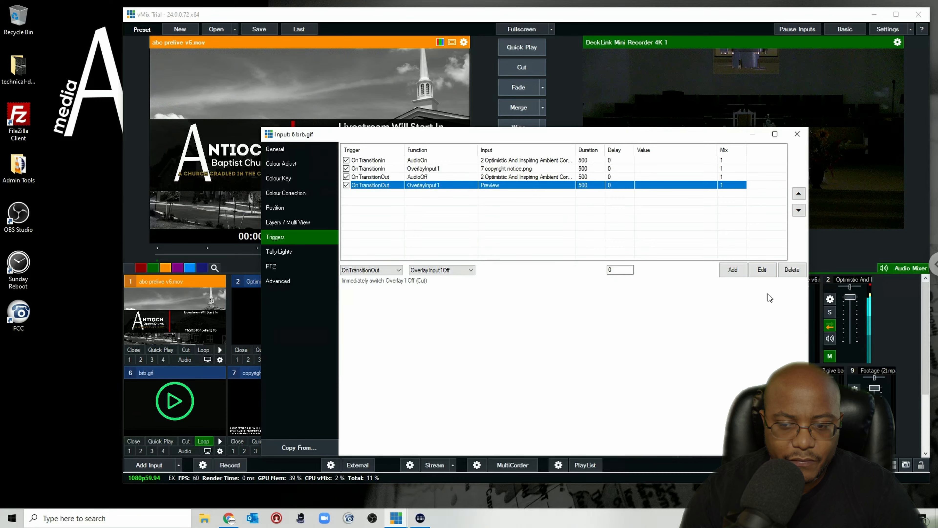
left_click(760, 269)
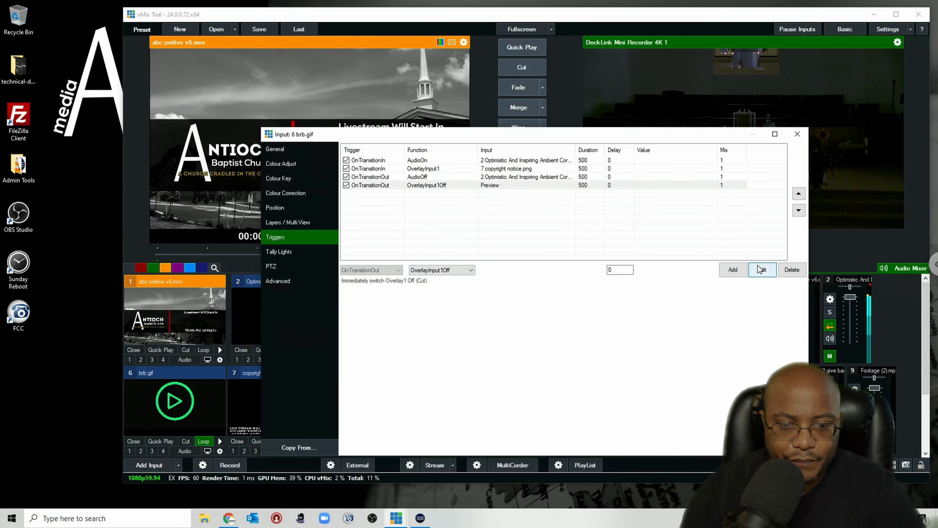
left_click(790, 138)
left_click(426, 452)
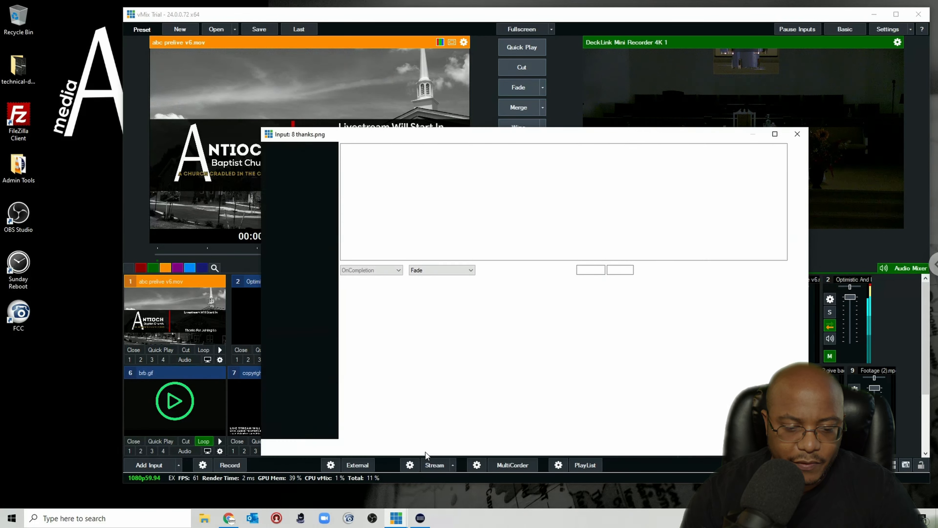
left_click(797, 134)
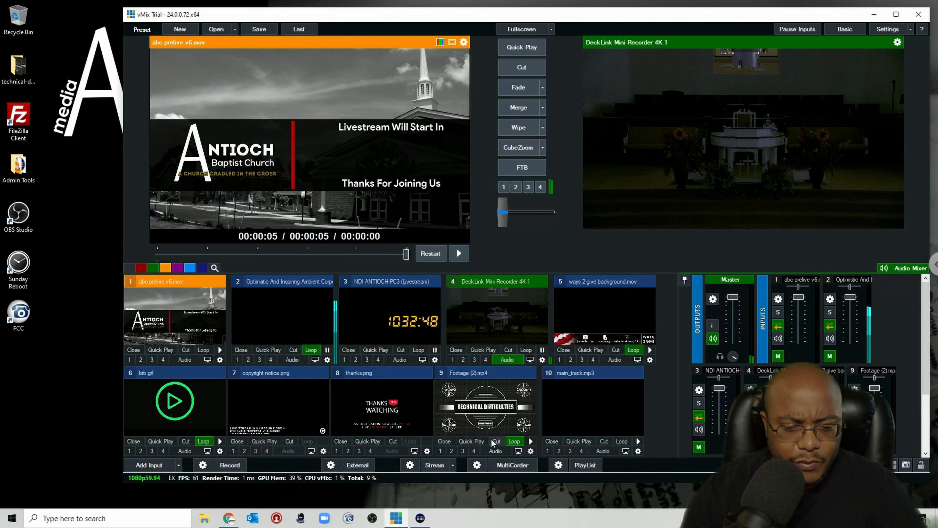
left_click(531, 450)
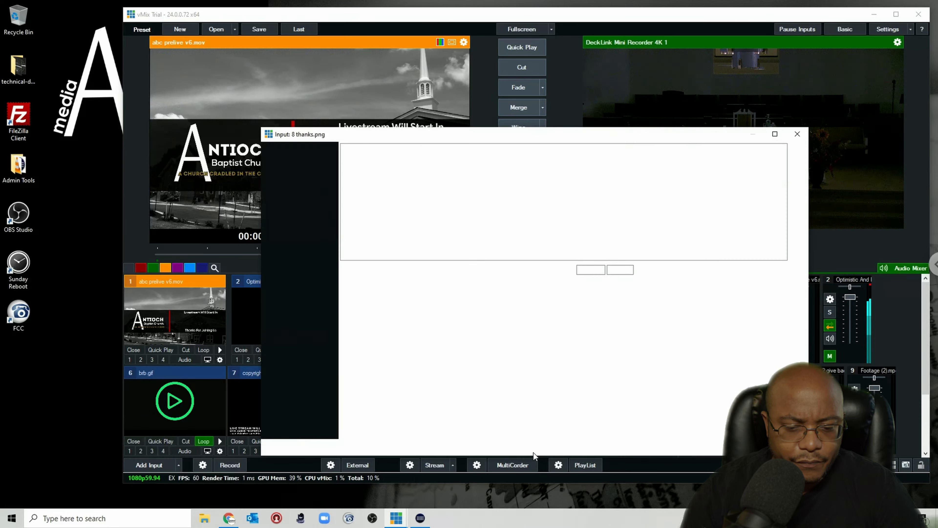
left_click(798, 135)
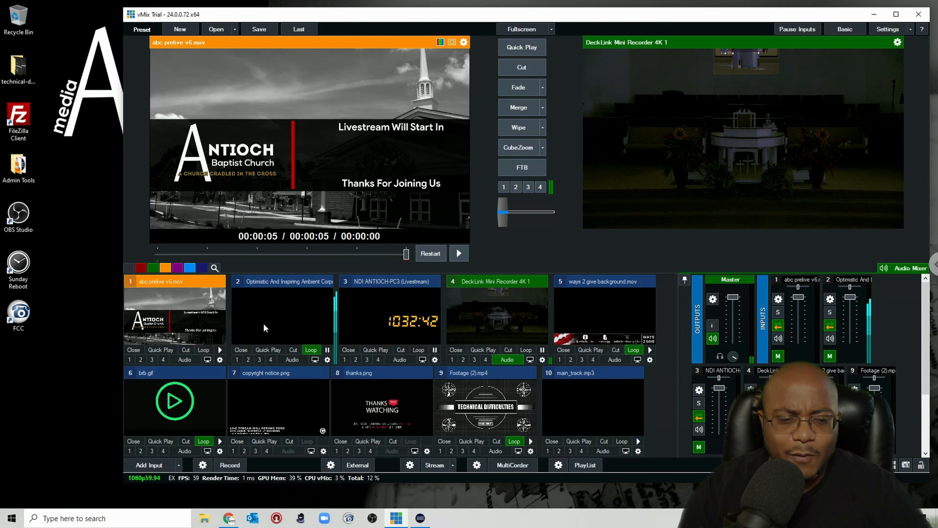
Step: Fade abc prelive v6.mov in and out of program, then toggle the ways 2 give background.mov overlay on and off
left_click(519, 88)
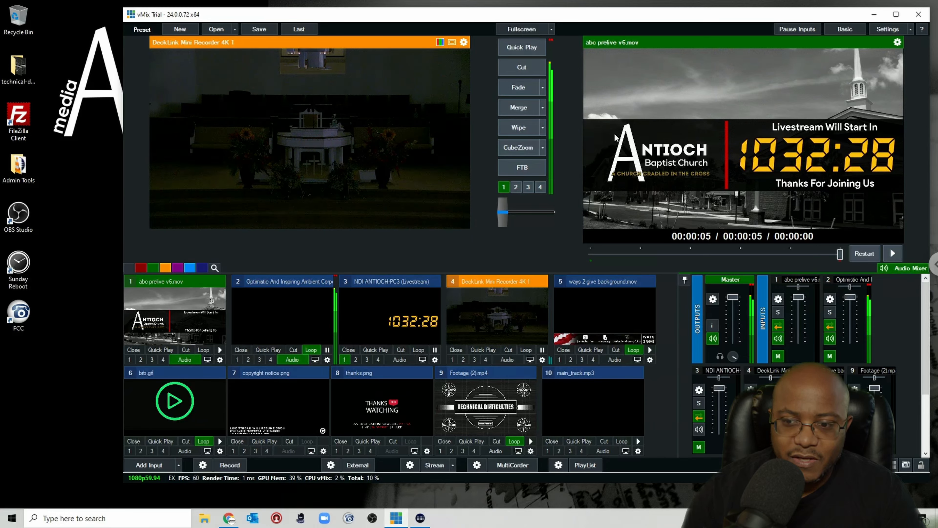
left_click(518, 89)
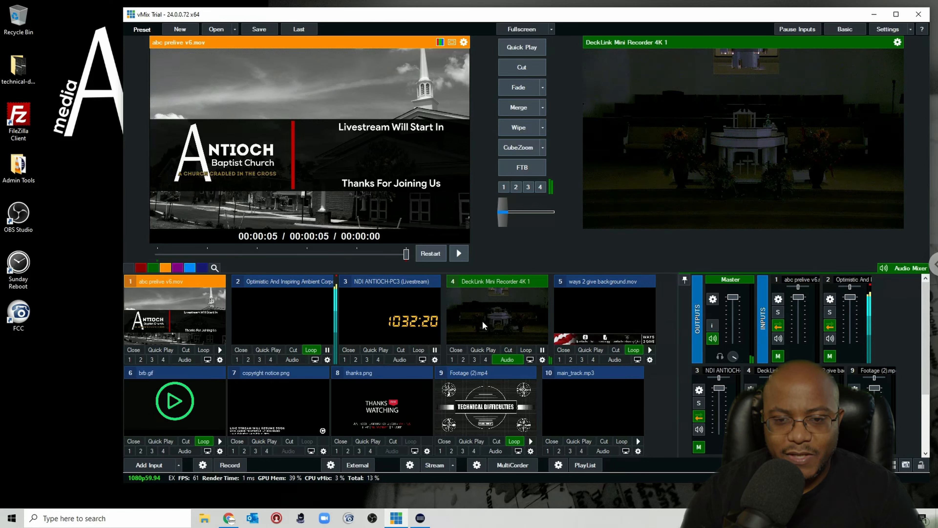
left_click(558, 360)
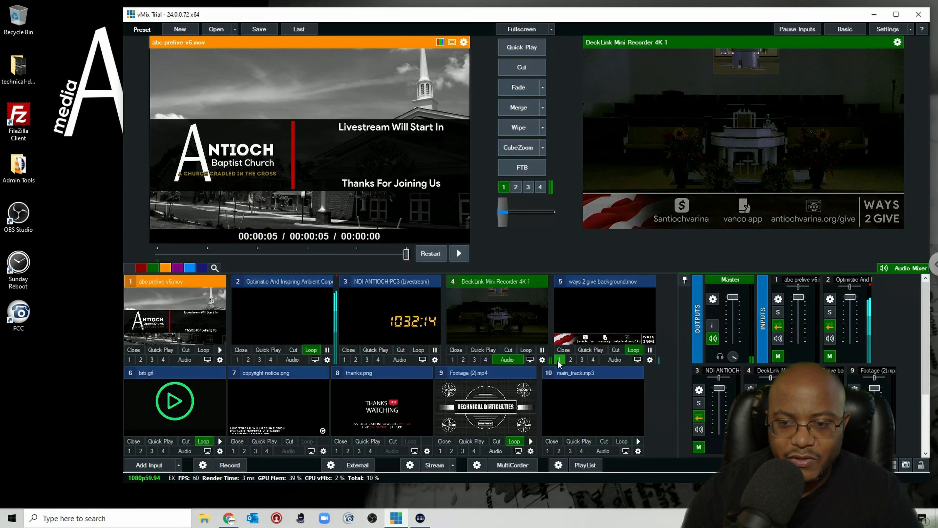
left_click(558, 360)
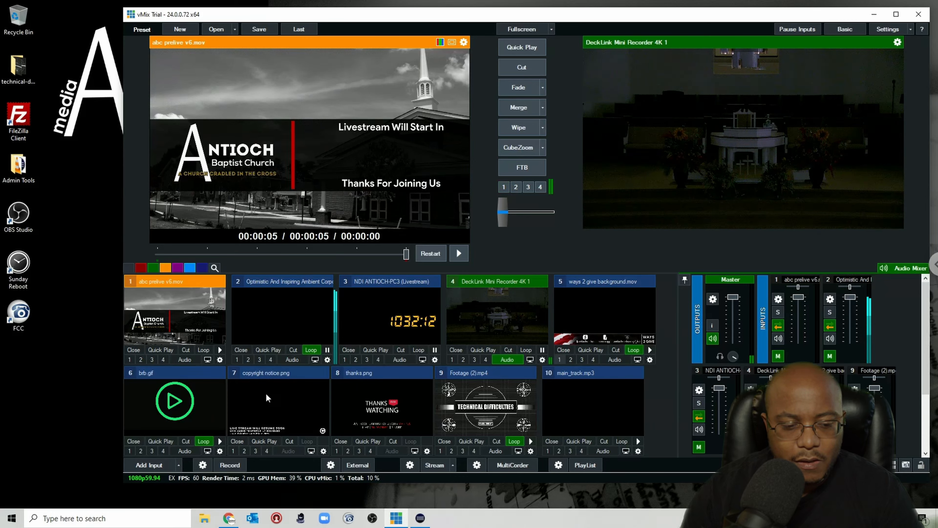
Step: Preview brb.gif and fade it into program and back out to test its triggers
left_click(175, 405)
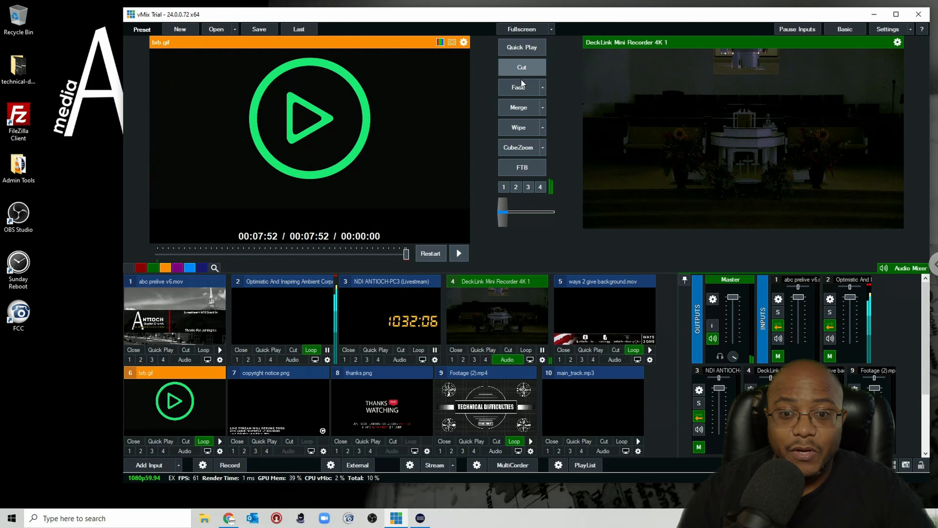
left_click(518, 88)
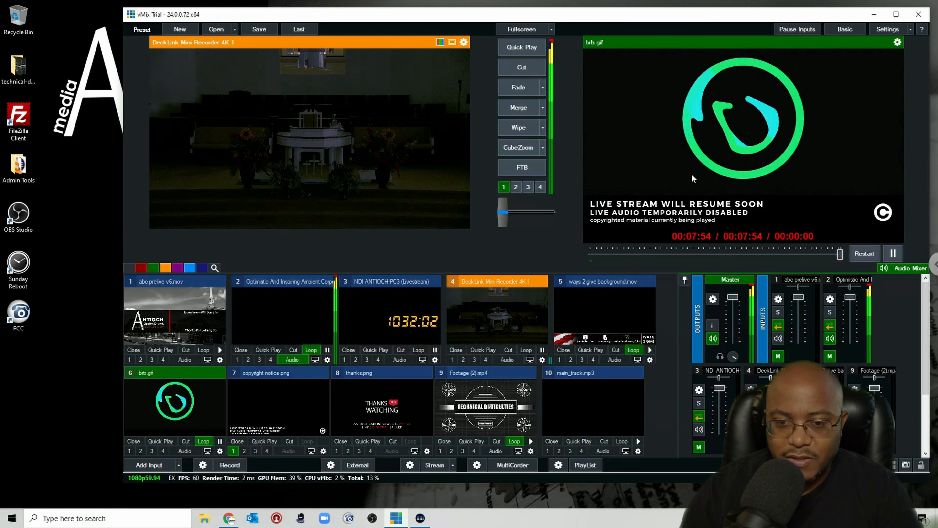
left_click(522, 90)
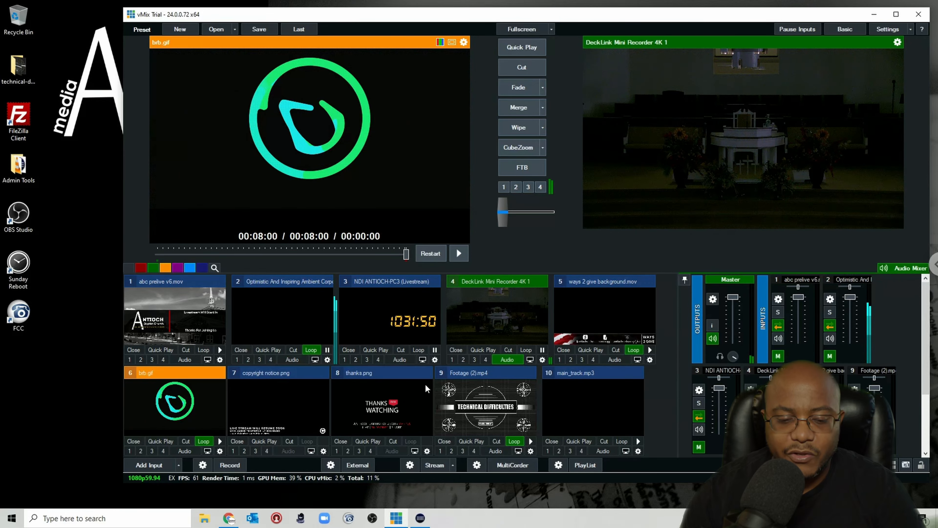
Step: Open Footage (2).mp4's triggers and add an OnTransitionIn AudioOn trigger for 10 main_track.mp3
left_click(531, 451)
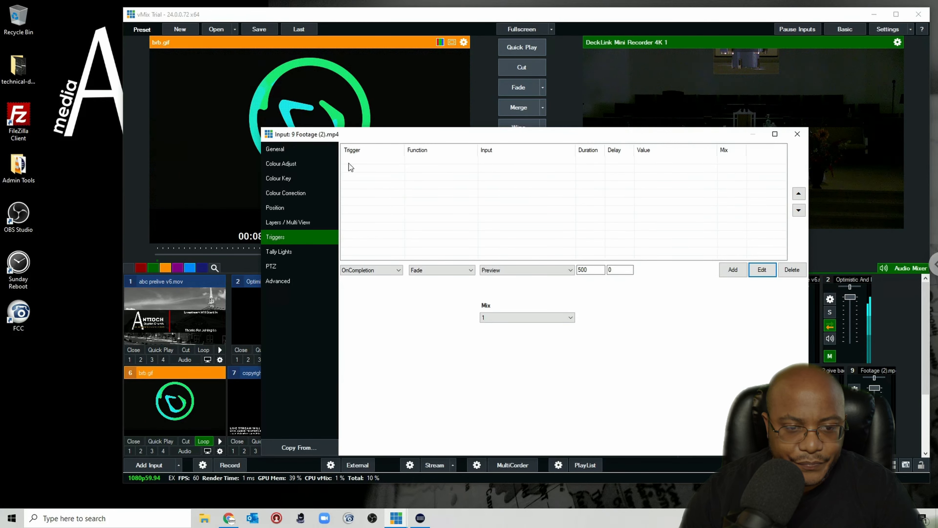
left_click(385, 273)
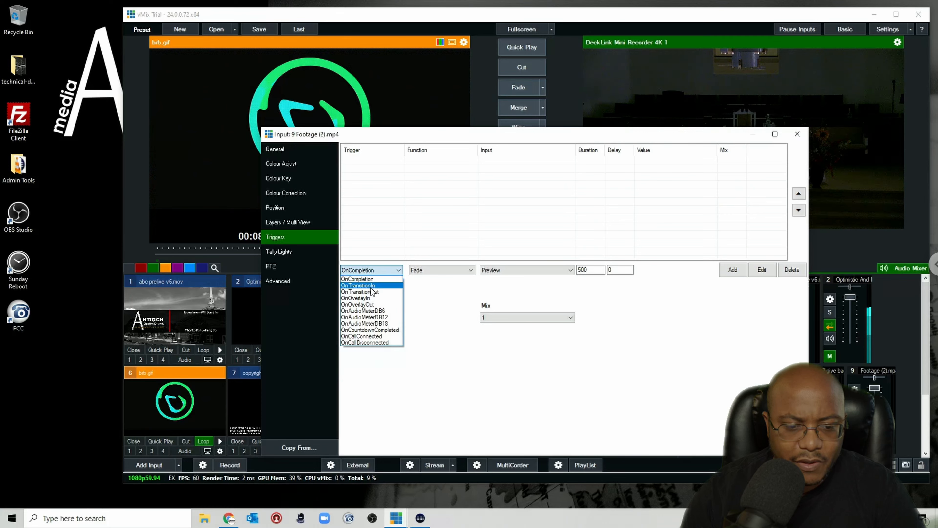
left_click(373, 292)
left_click(442, 271)
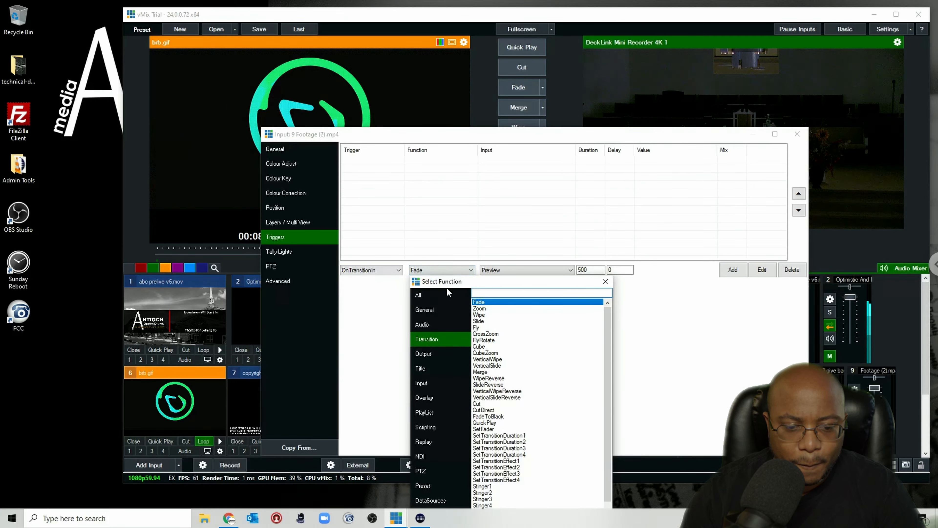
left_click(423, 324)
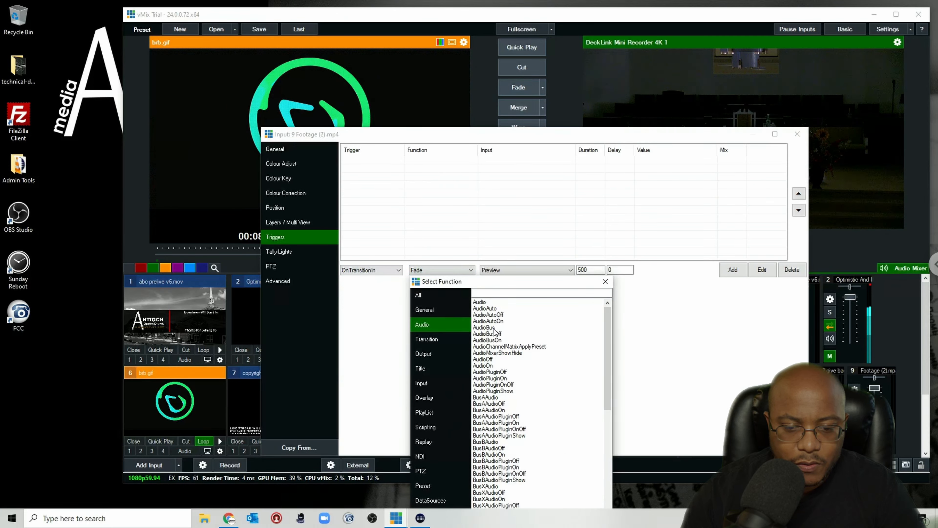
double_click(493, 365)
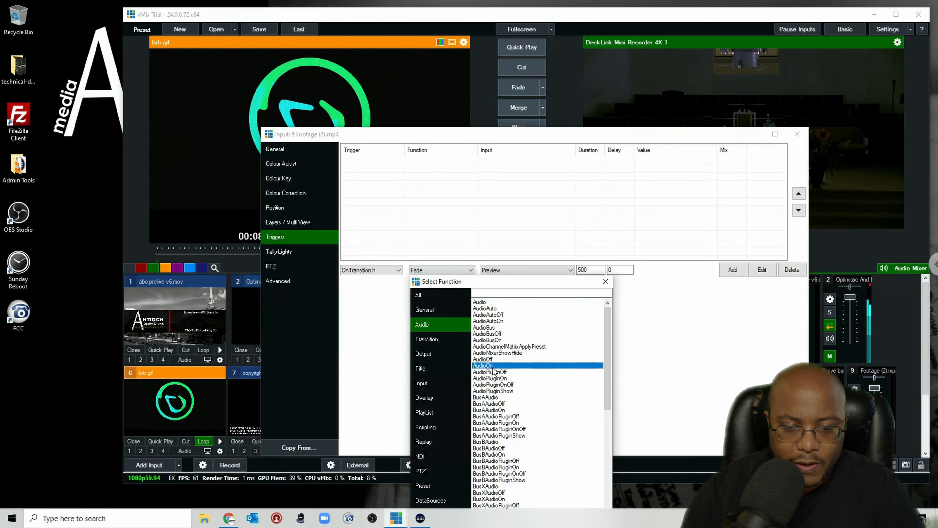
left_click(525, 273)
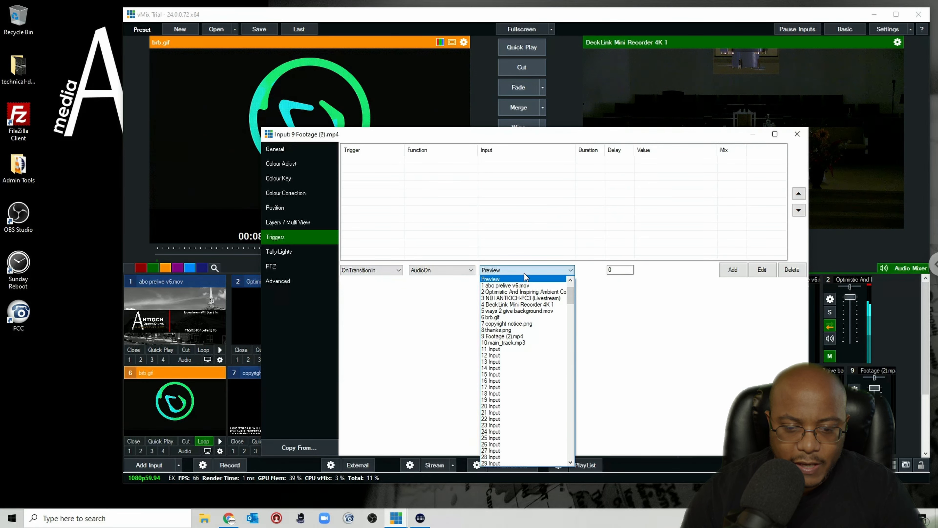
left_click(506, 342)
left_click(733, 270)
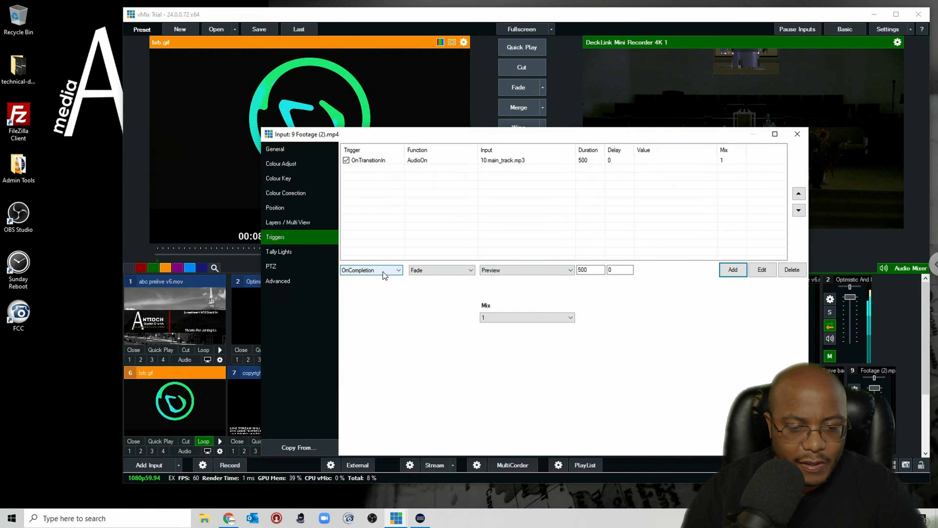
Step: Add an OnTransitionOut AudioOff trigger for 10 main_track.mp3 to Footage (2).mp4 and close the triggers
left_click(395, 270)
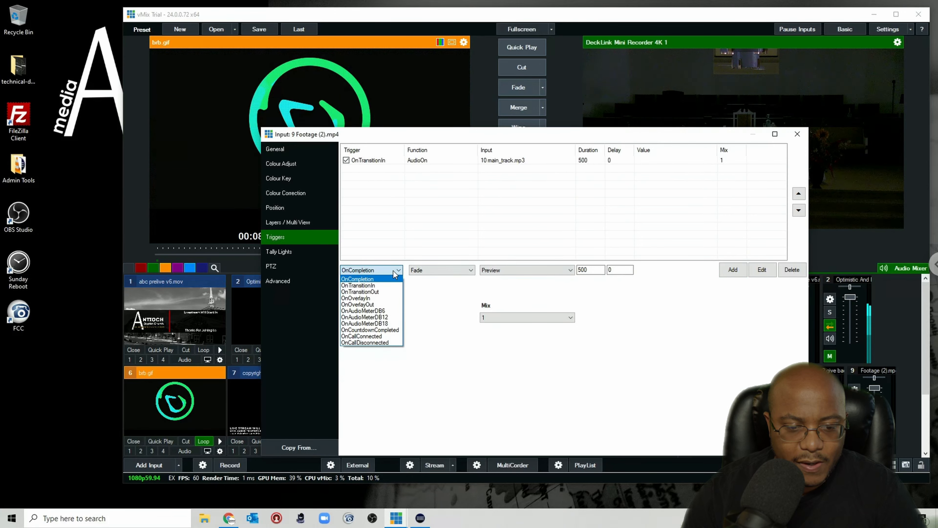
left_click(380, 292)
left_click(428, 272)
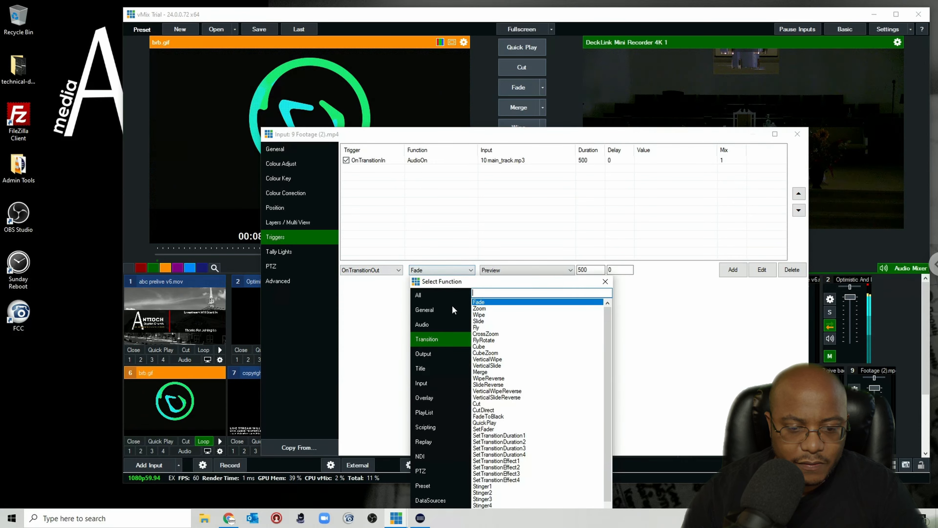
left_click(421, 325)
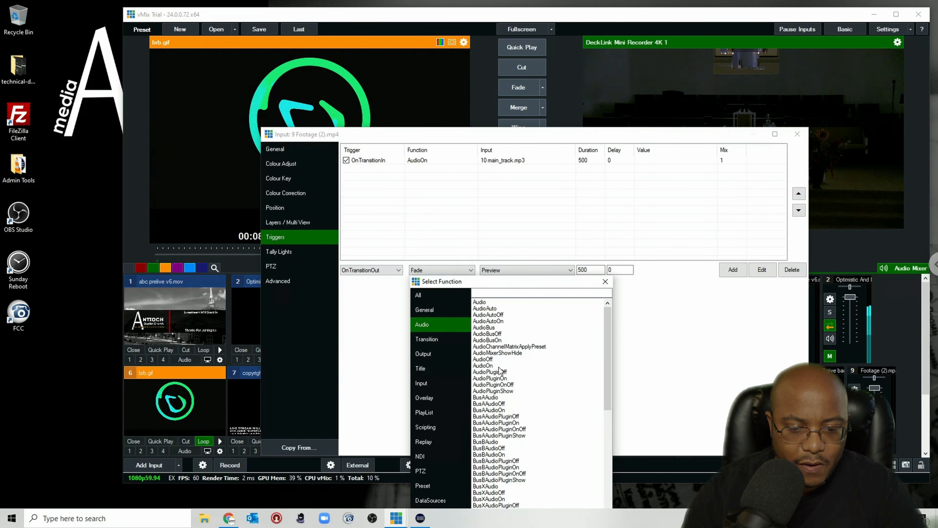
double_click(490, 360)
left_click(514, 274)
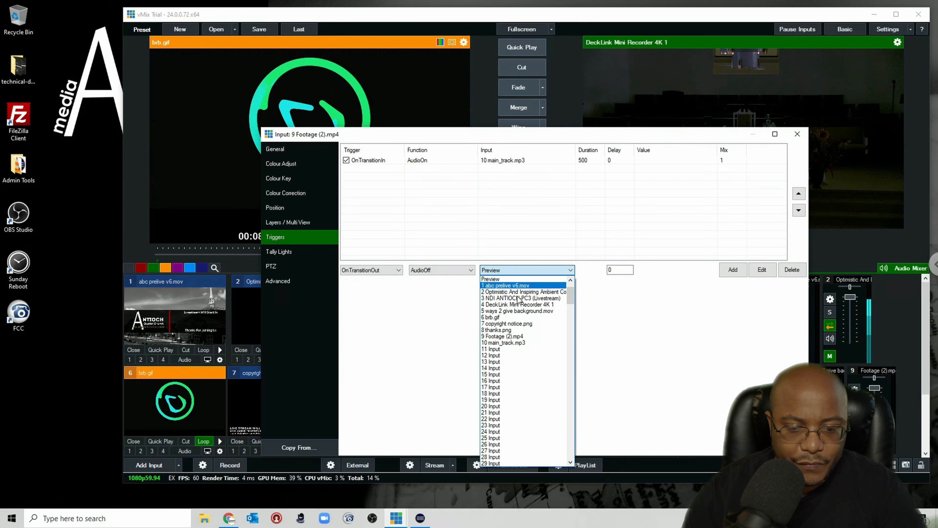
left_click(516, 343)
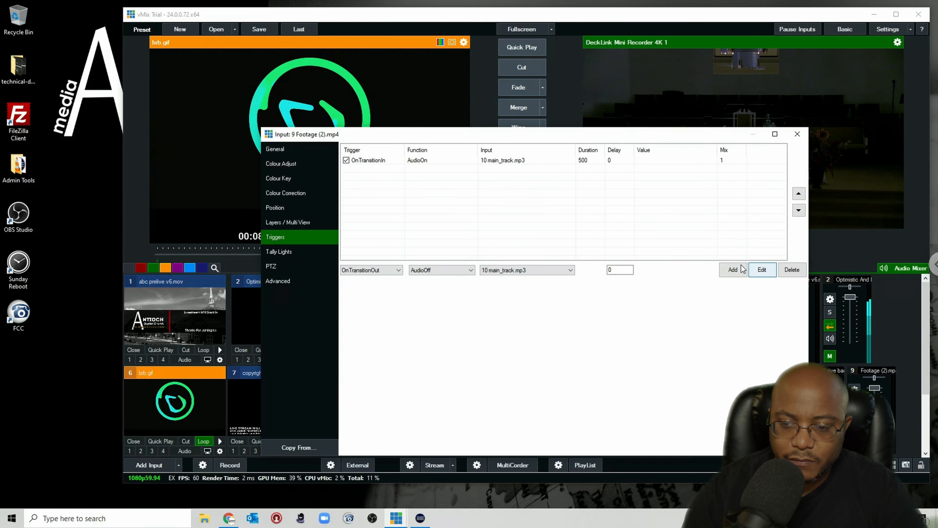
left_click(733, 270)
left_click(797, 134)
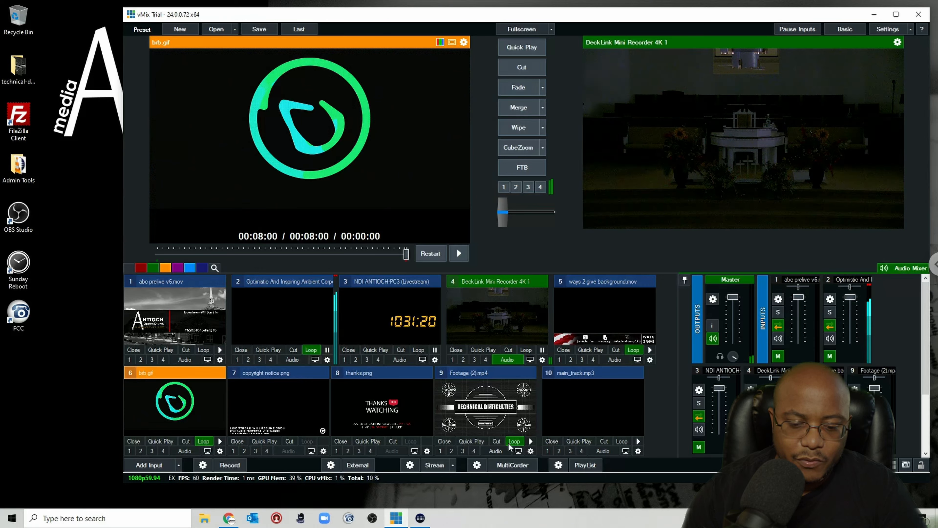
Step: Fade Footage (2).mp4 into program and turn on looping for main_track.mp3
left_click(496, 414)
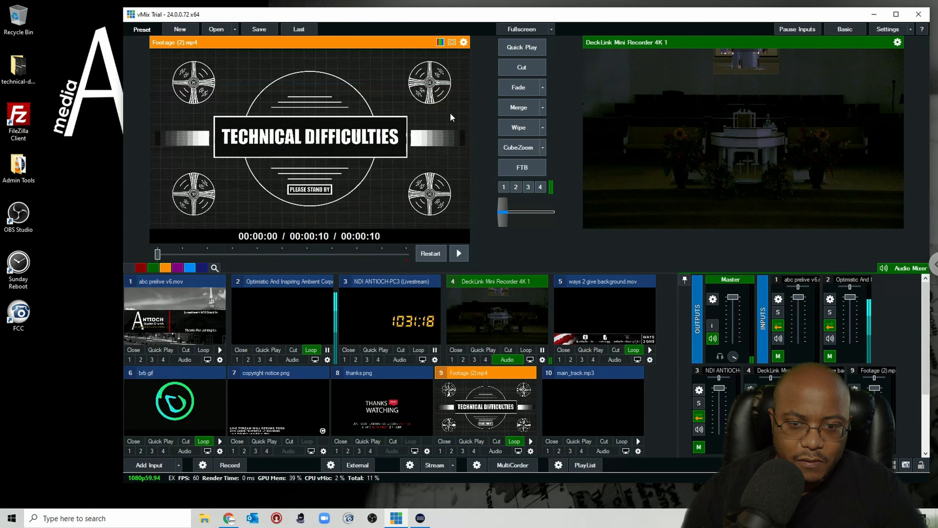
left_click(519, 91)
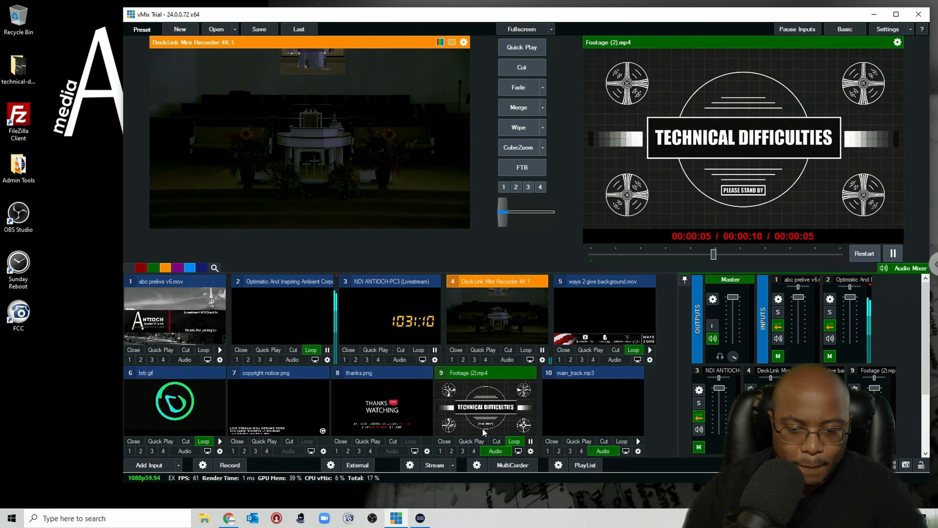
left_click(639, 441)
left_click(621, 441)
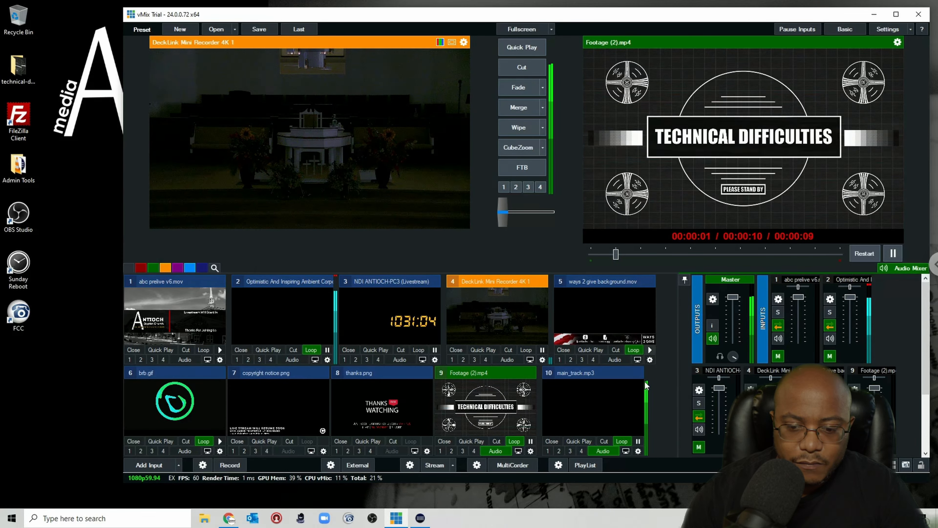
Step: Inspect the general settings of the Optimistic And Inspiring Ambient Corporate.mp3 and main_track.mp3 inputs
left_click(327, 359)
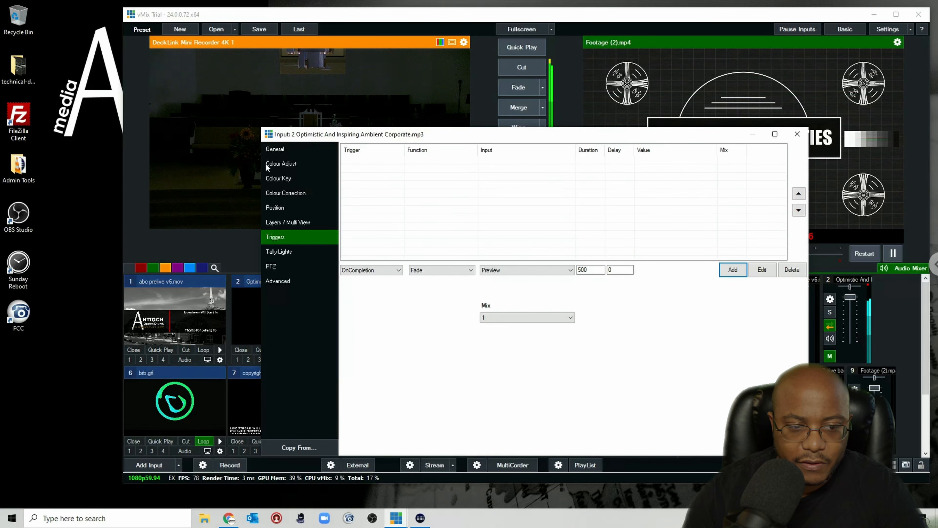
left_click(278, 148)
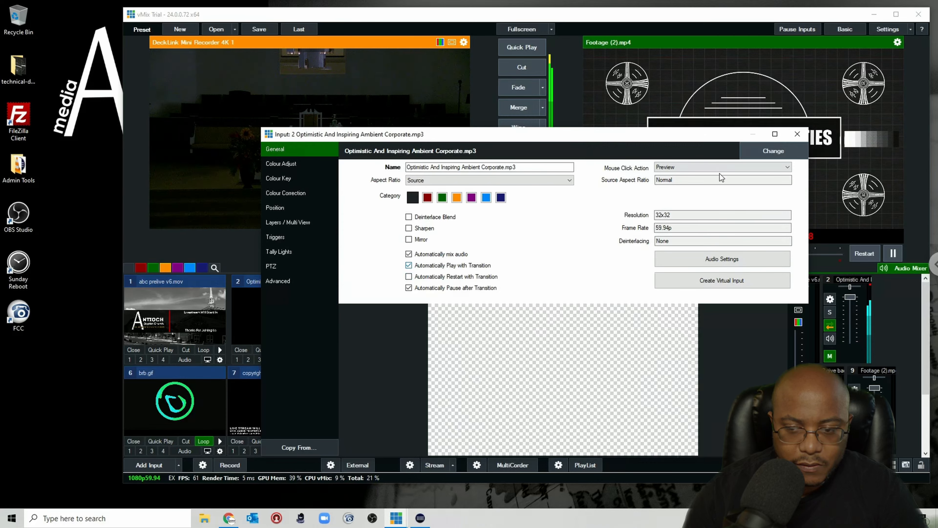
key("Escape")
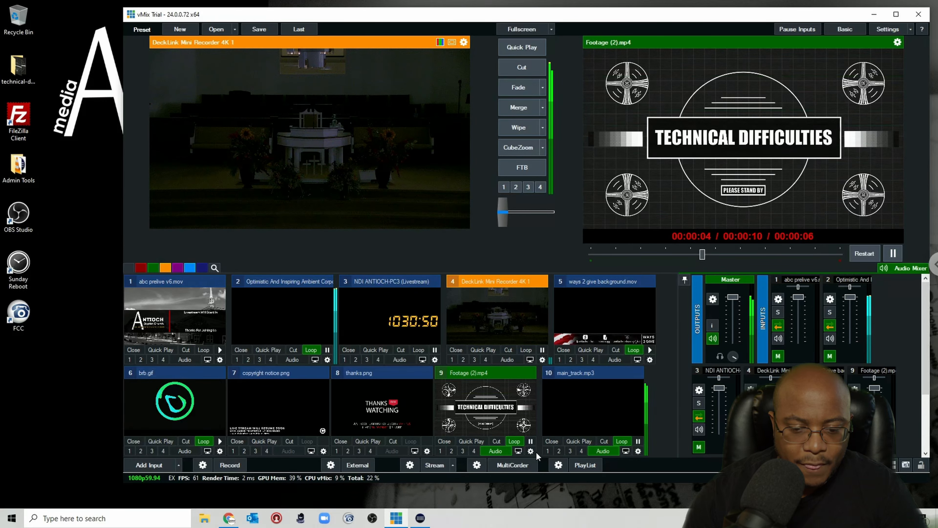
left_click(639, 451)
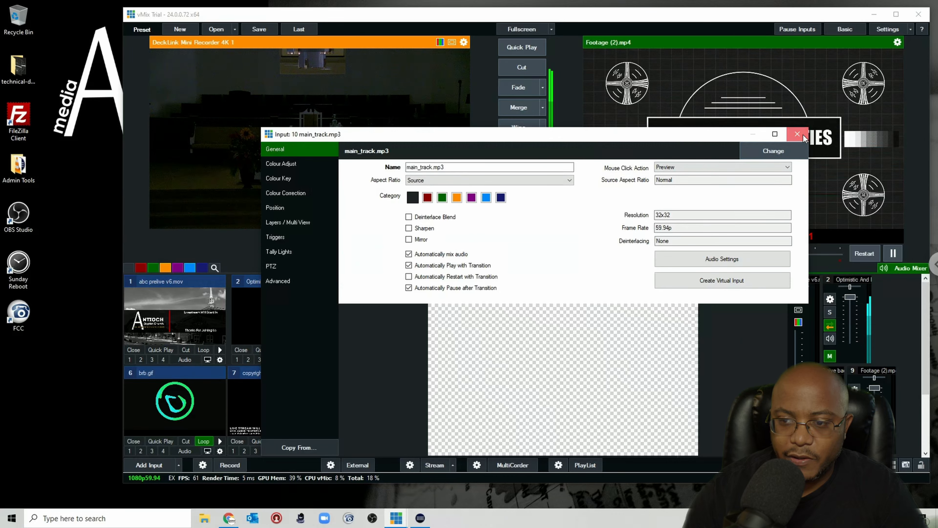
key("Escape")
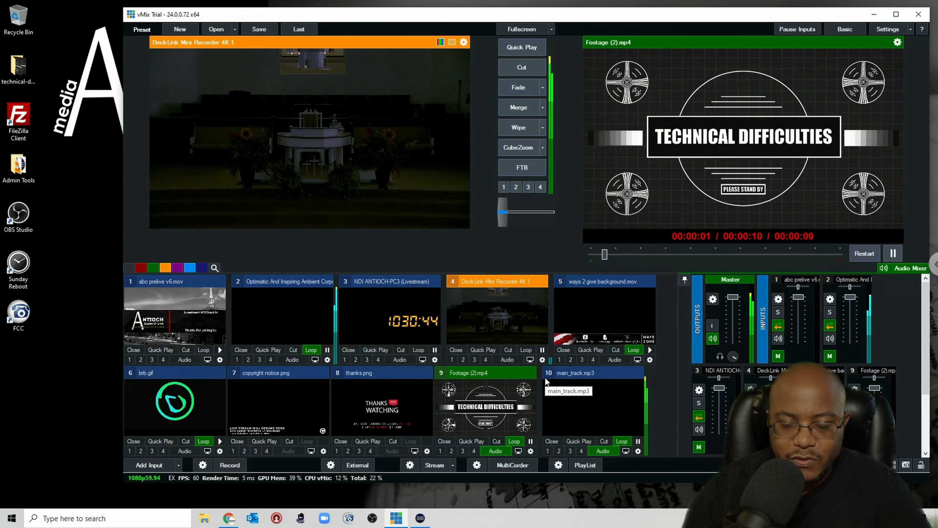
Step: Fade Footage (2).mp4 out of program, then preview thanks.png and fade it into program
left_click(517, 89)
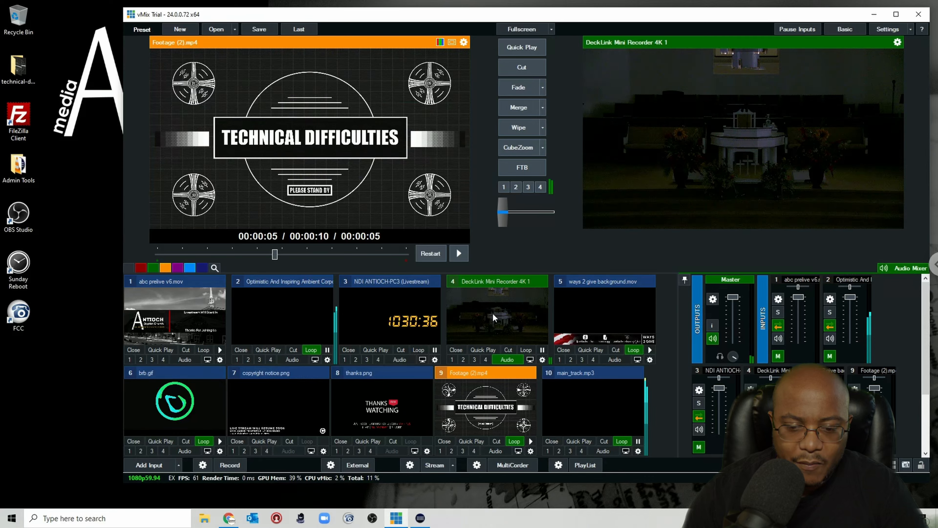
left_click(381, 408)
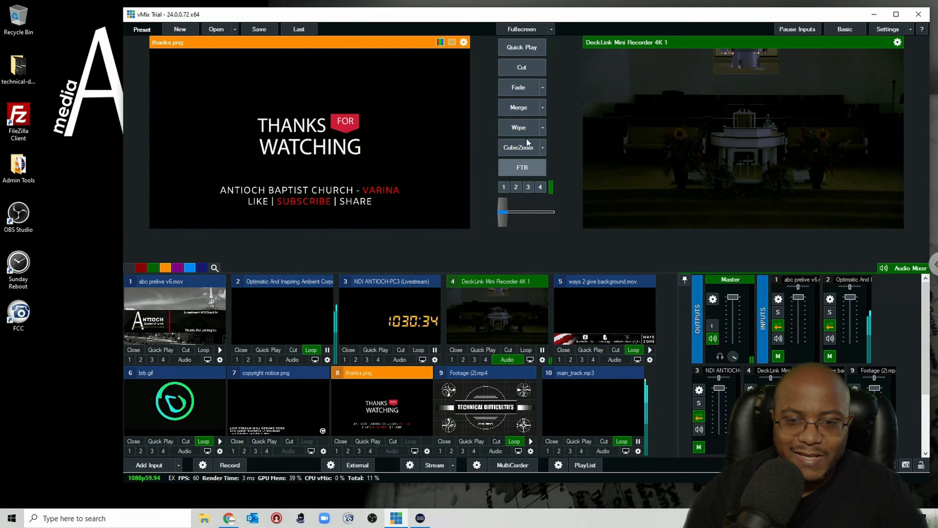
left_click(512, 90)
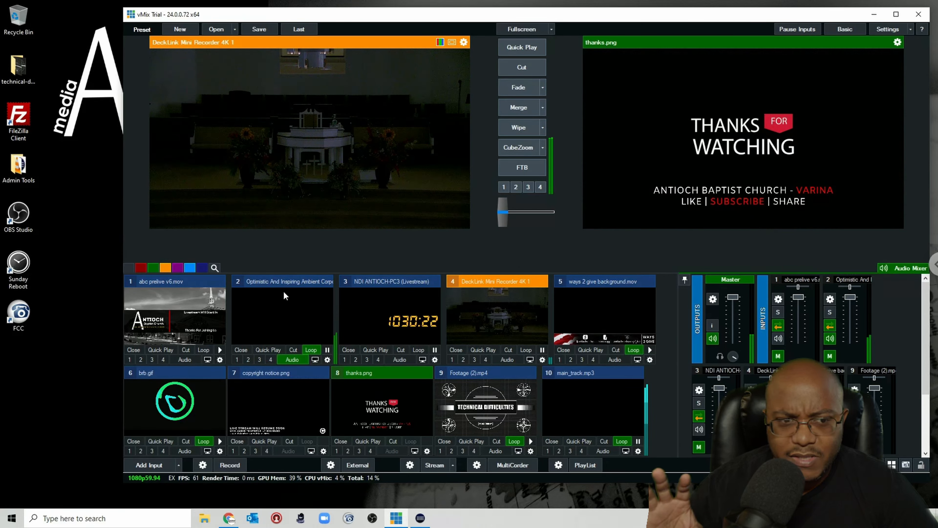
Step: Save the current vMix preset as Sunday Service in Documents
left_click(263, 30)
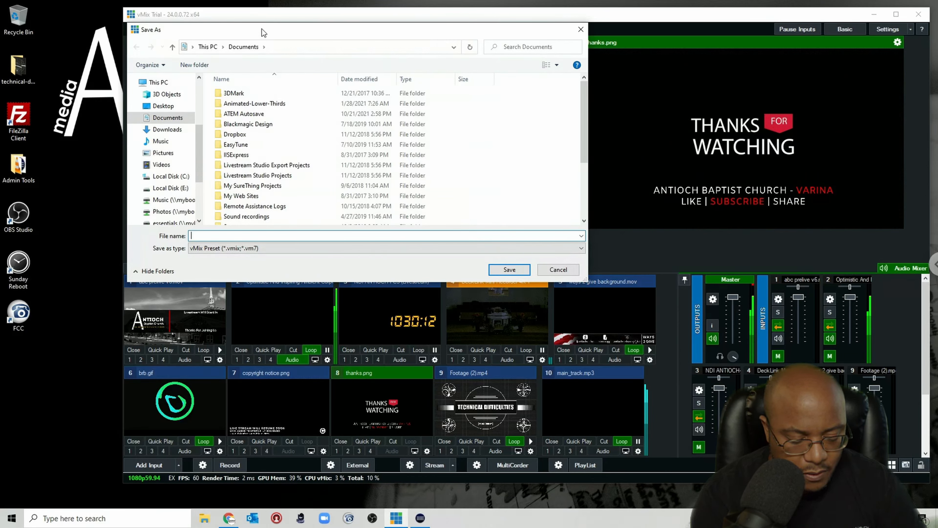
type("Sunday ser")
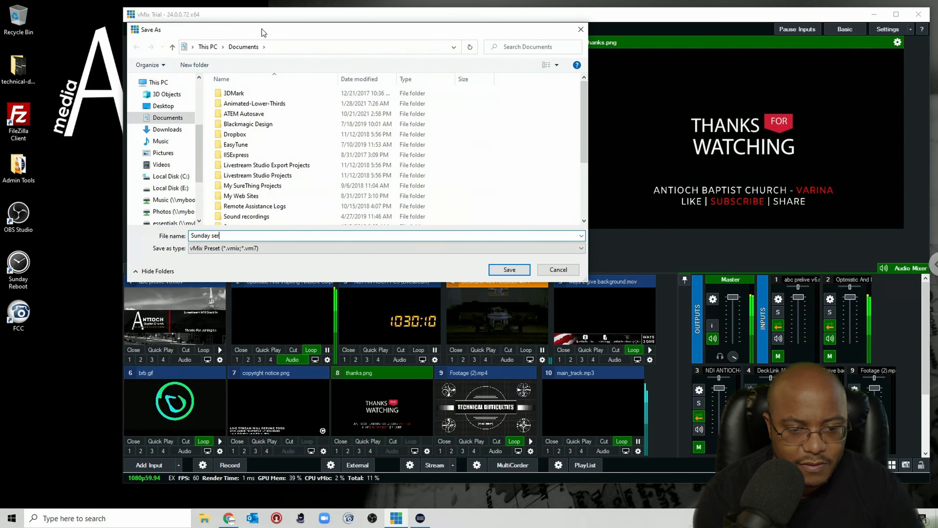
type("vice")
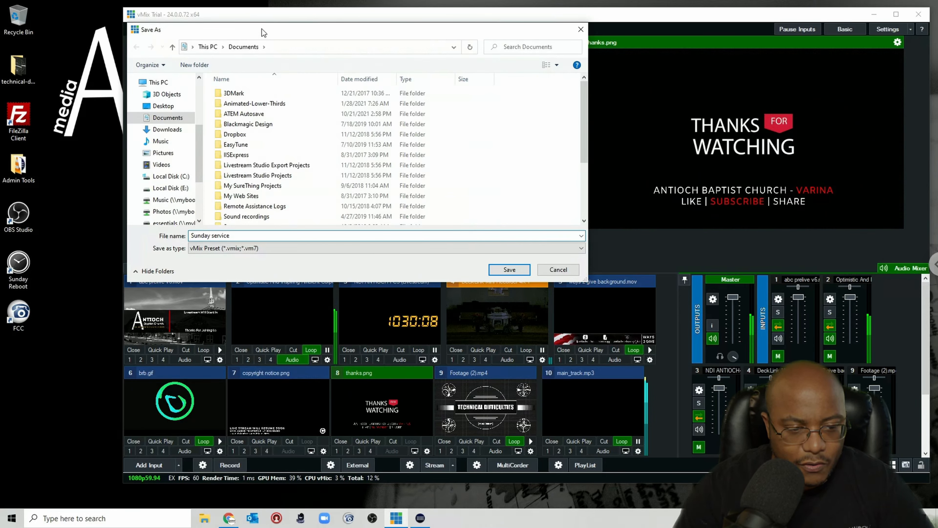
key("Left")
key("Left")
key("Left")
key("Left")
key("Left")
key("Left")
key("BackSpace")
type("S")
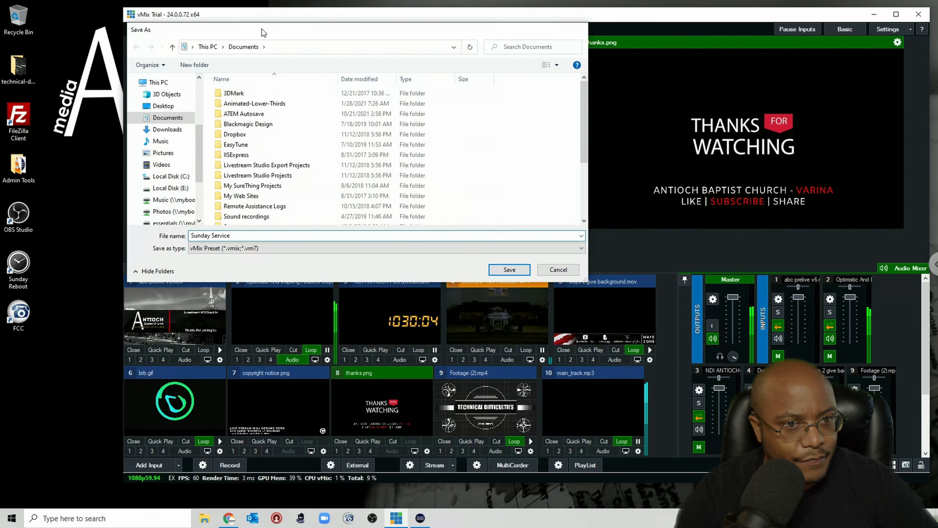
key("Return")
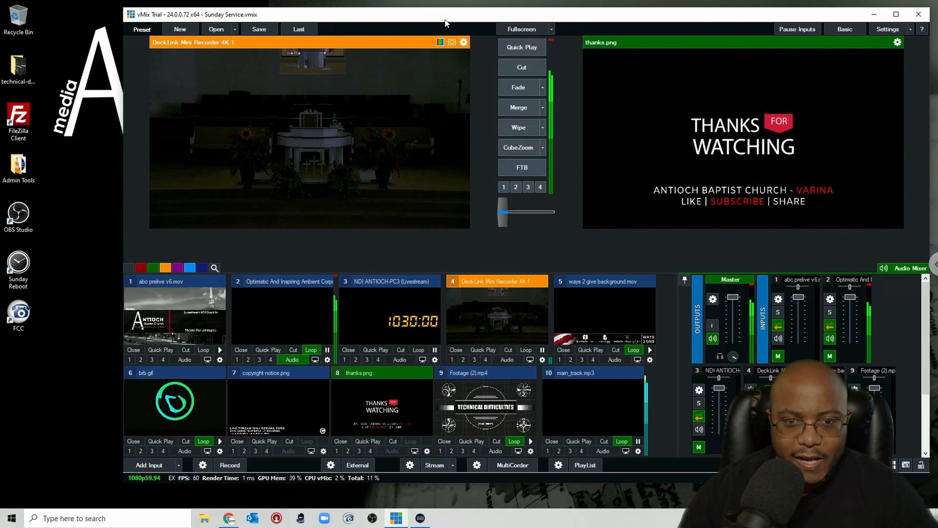
Step: Fade abc prelive v6.mov into program and move and shrink the vMix window to make room
left_click(168, 311)
left_click(521, 69)
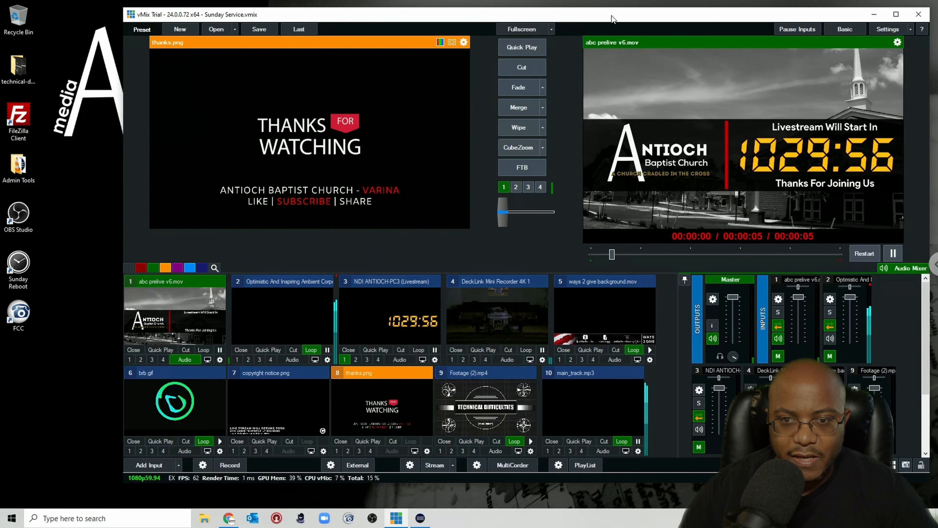
left_click_drag(570, 18, 472, 17)
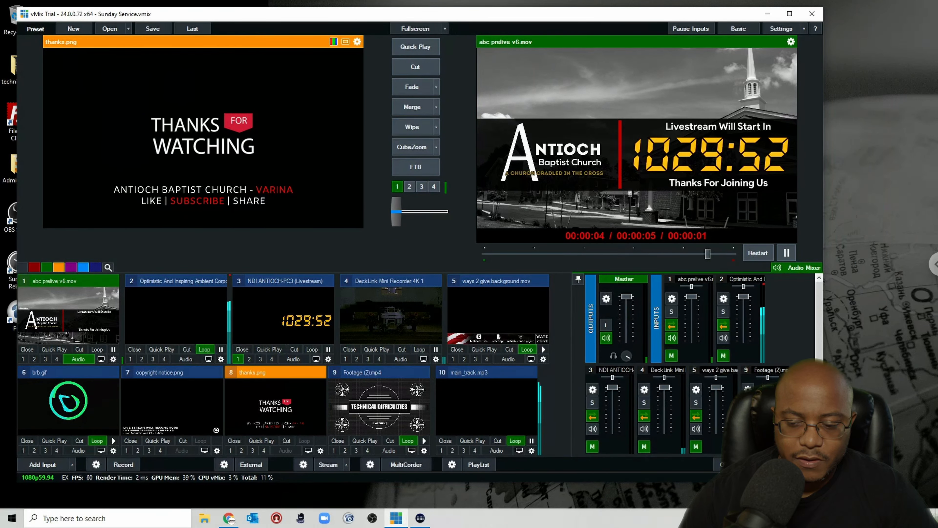
left_click_drag(822, 482, 610, 307)
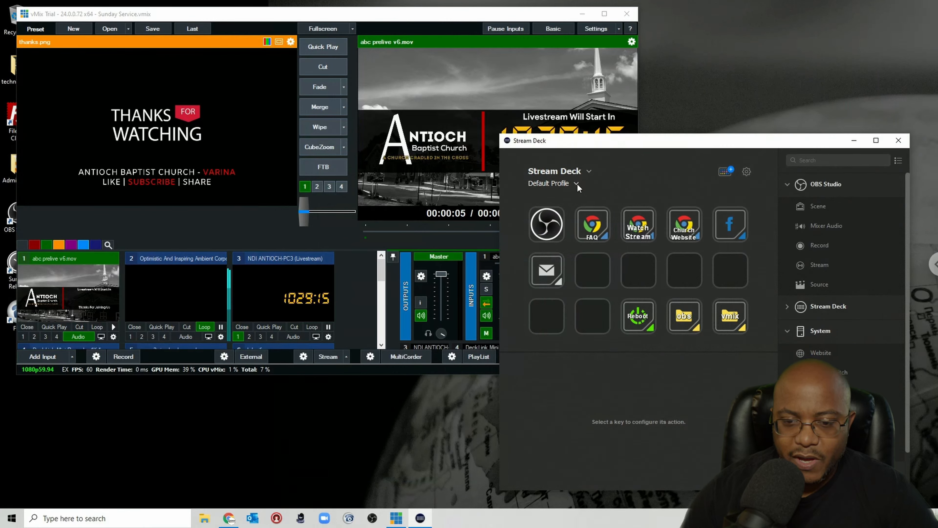
Step: Create a new Stream Deck profile and rename it VMix Profile in the profile preferences
left_click(567, 184)
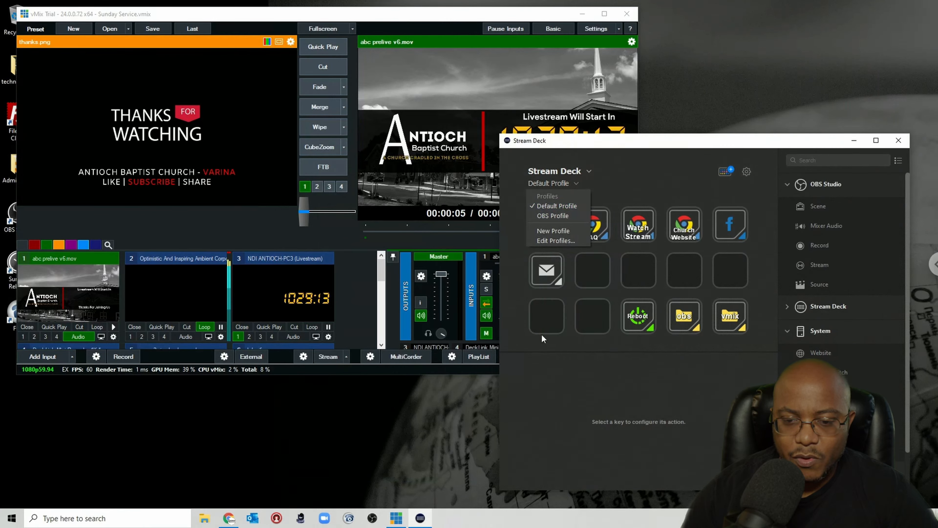
left_click(561, 233)
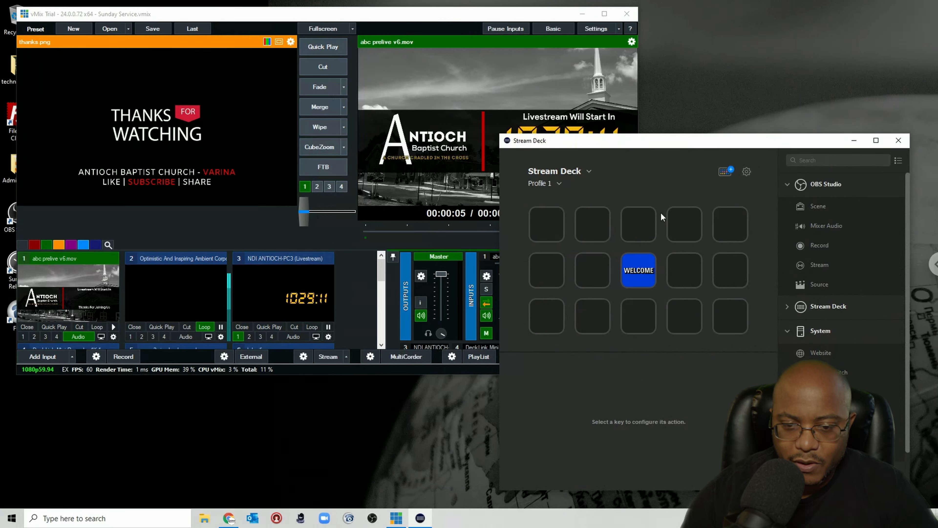
left_click(747, 171)
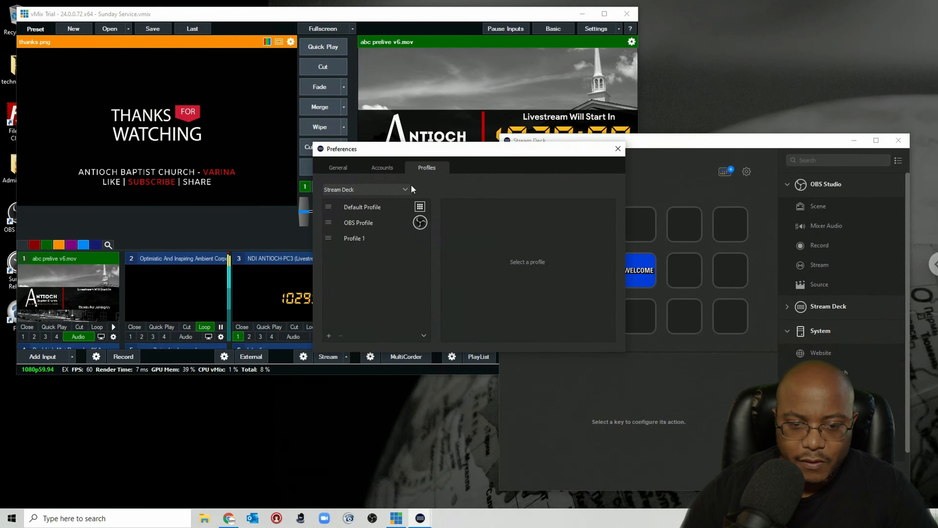
left_click(349, 241)
right_click(350, 239)
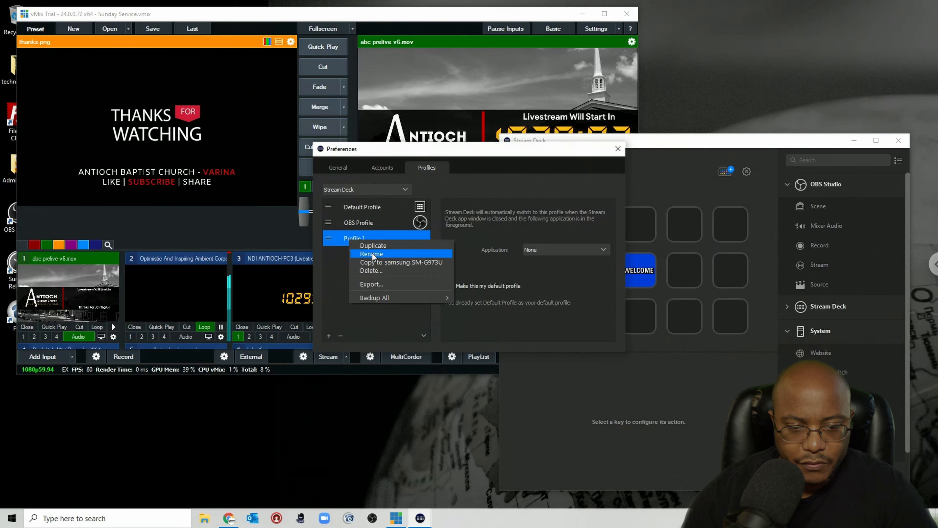
left_click(367, 249)
type("VMix P")
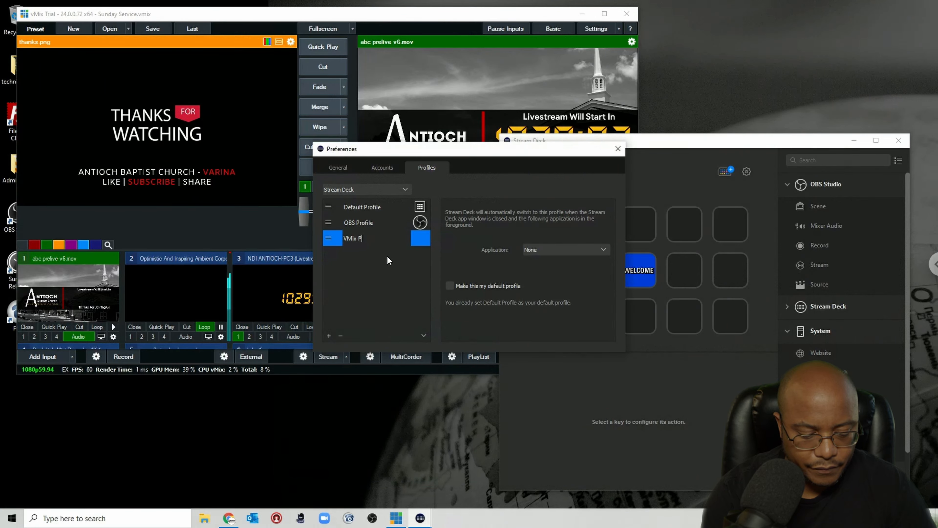
type("rofile")
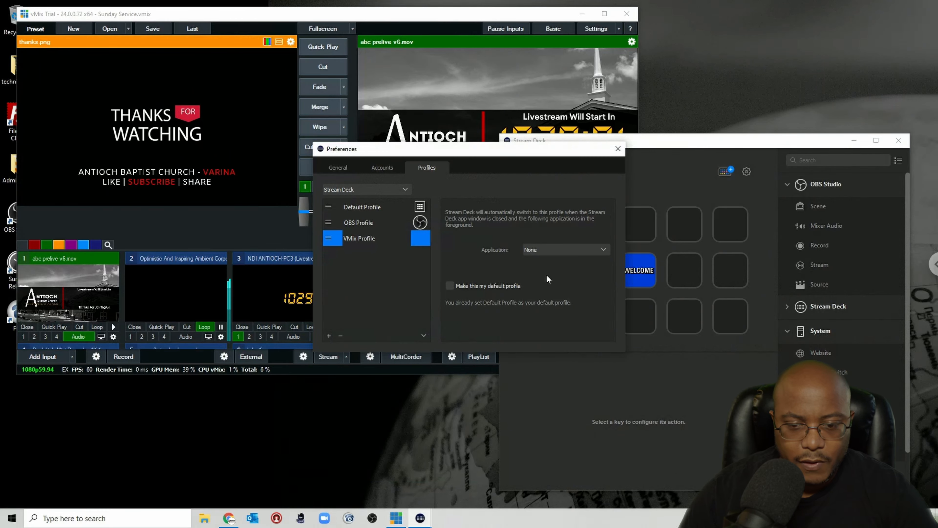
Step: Choose Other as the profile's application and open the vMix (x64) shortcut's file location to copy its folder path
left_click(562, 248)
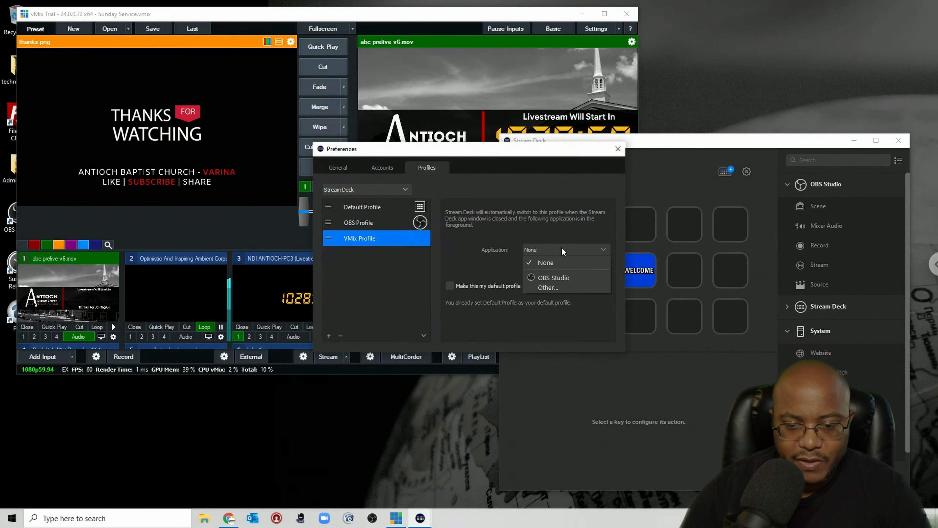
left_click(550, 288)
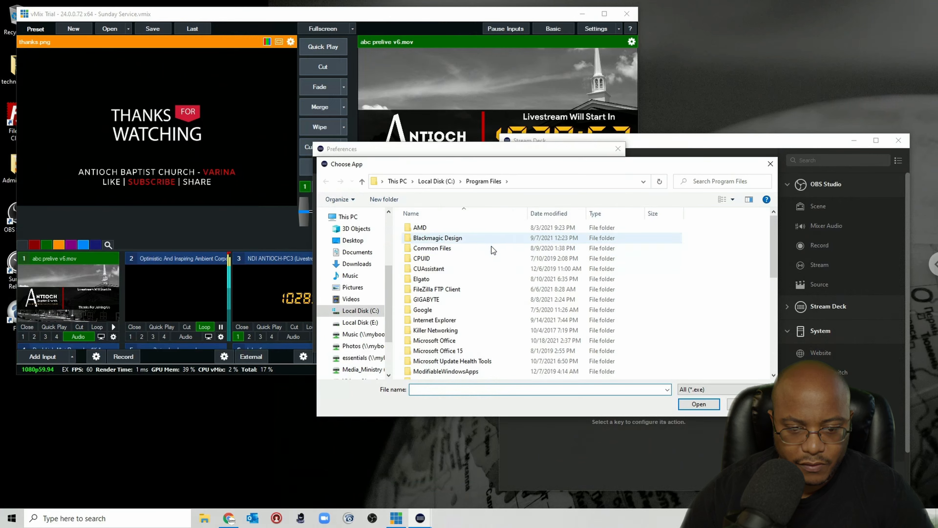
scroll(516, 292, "down", 10)
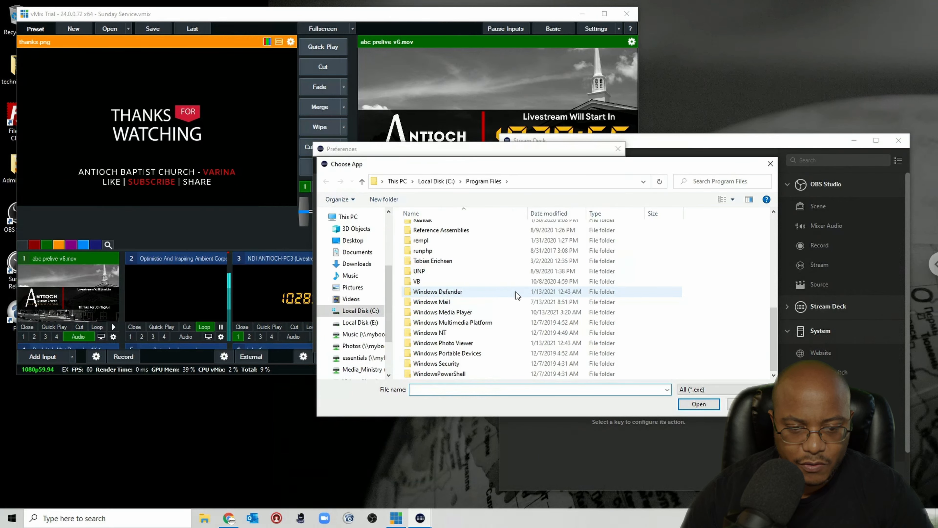
scroll(516, 292, "up", 6)
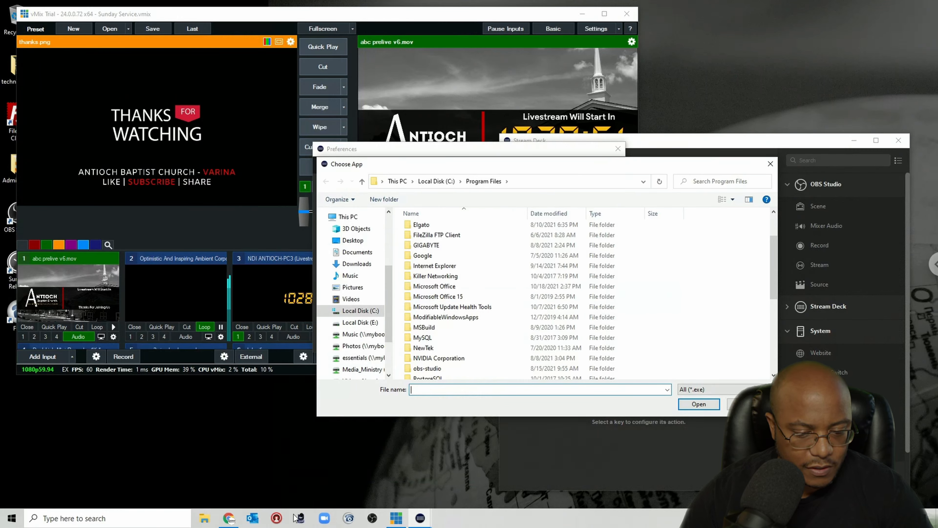
left_click(12, 518)
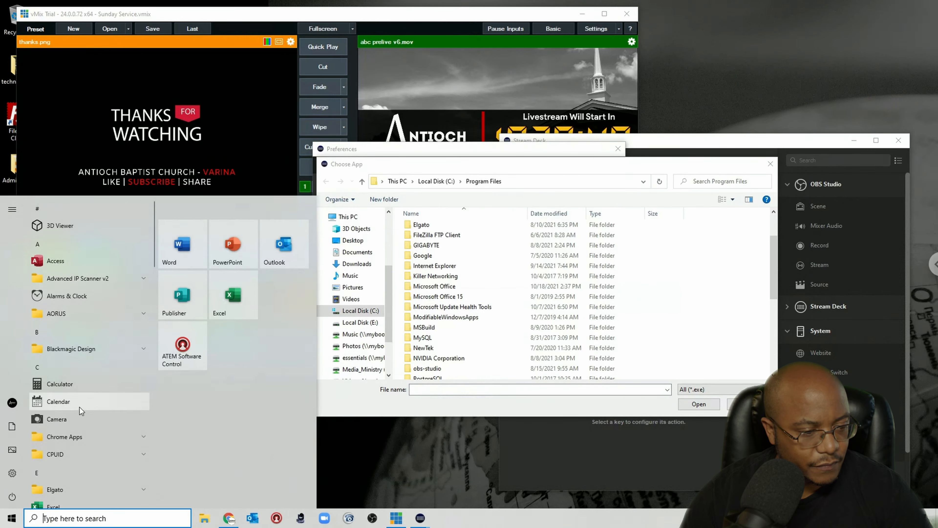
scroll(94, 420, "up", 1)
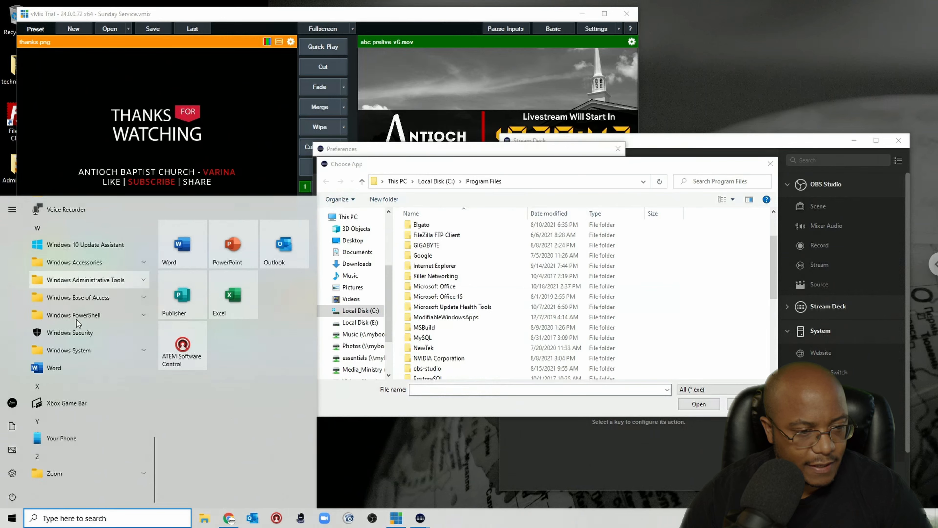
left_click(68, 334)
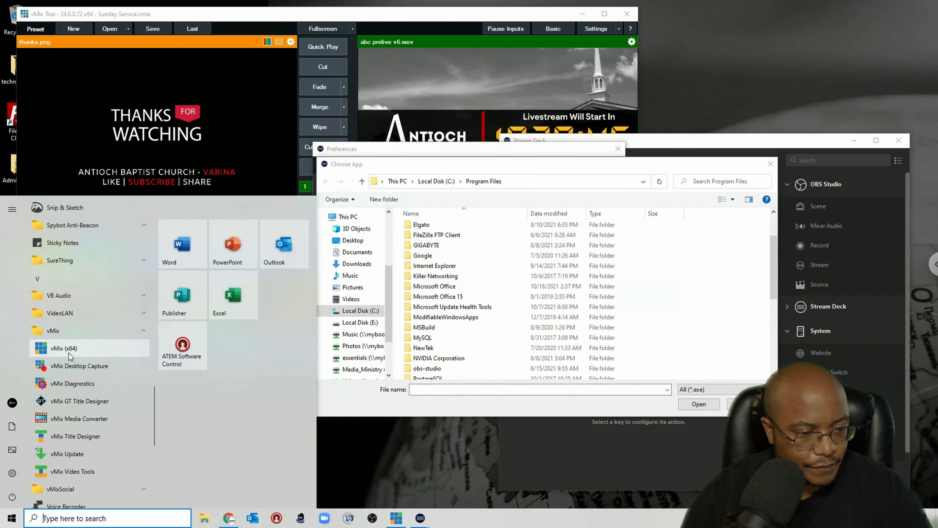
right_click(64, 348)
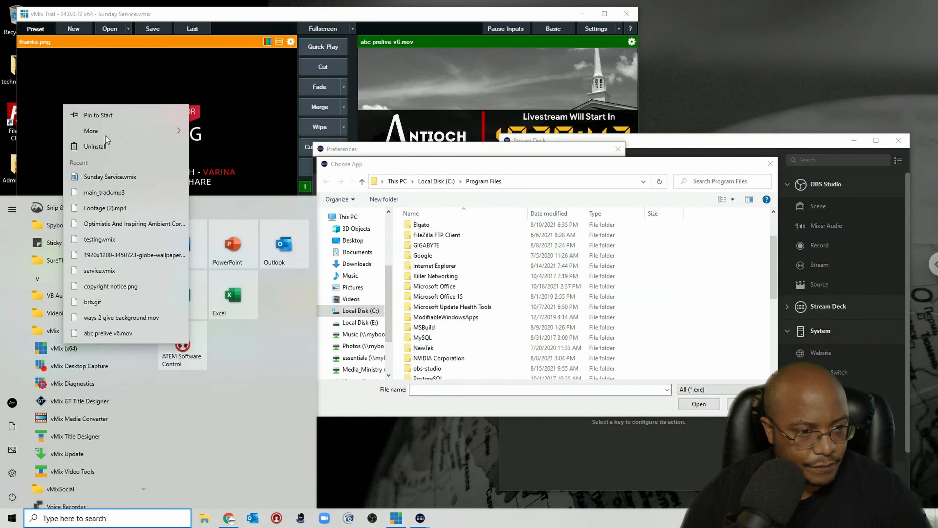
mouse_move(109, 136)
left_click(224, 167)
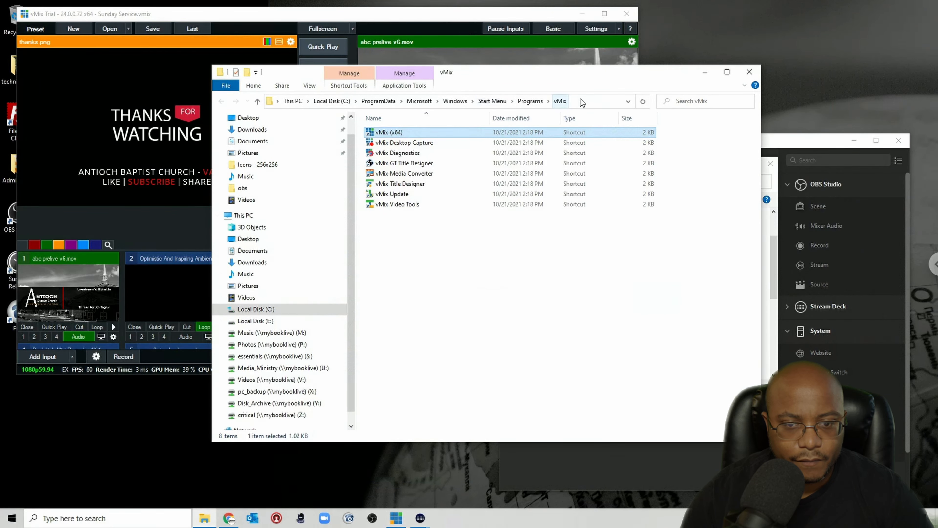
left_click(591, 106)
key("ctrl+c")
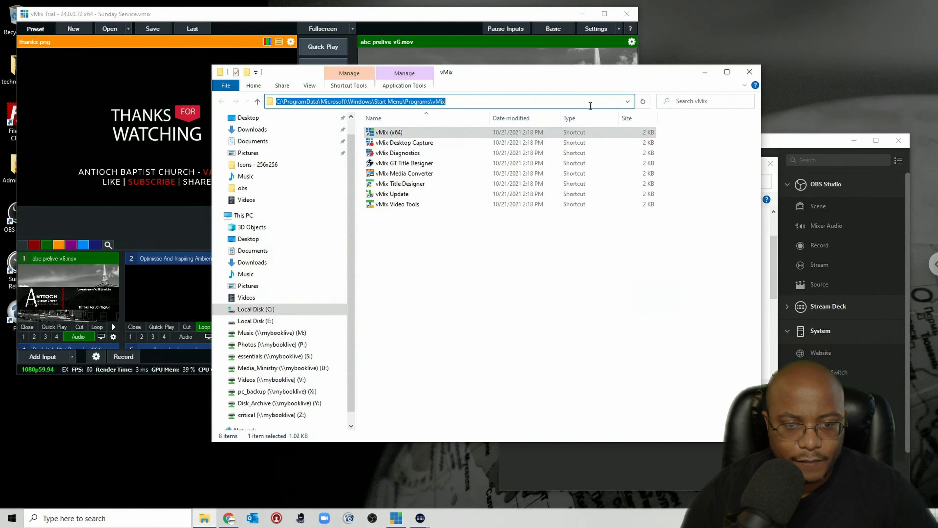
Step: Paste the vMix folder path into the app chooser, pick vMix (x64), and close Preferences and the Explorer window
left_click(774, 192)
left_click(518, 185)
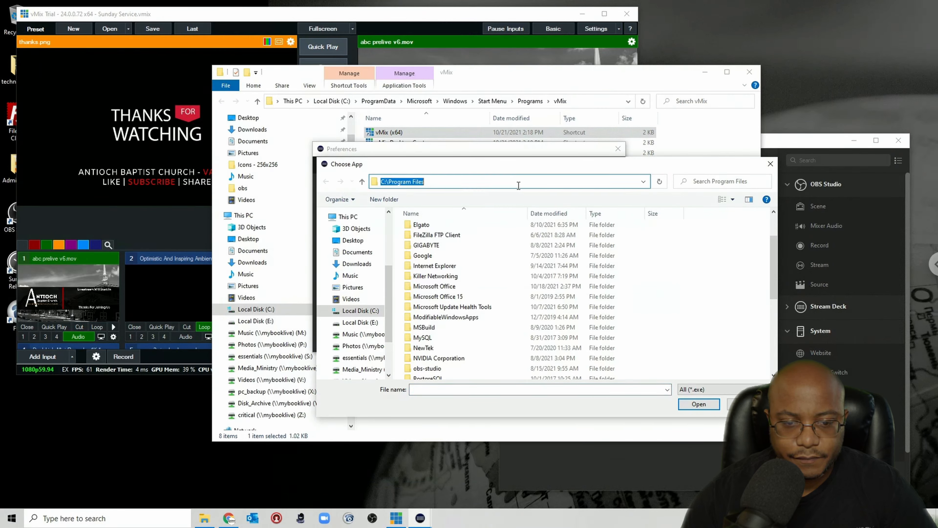
key("ctrl+v")
key("Return")
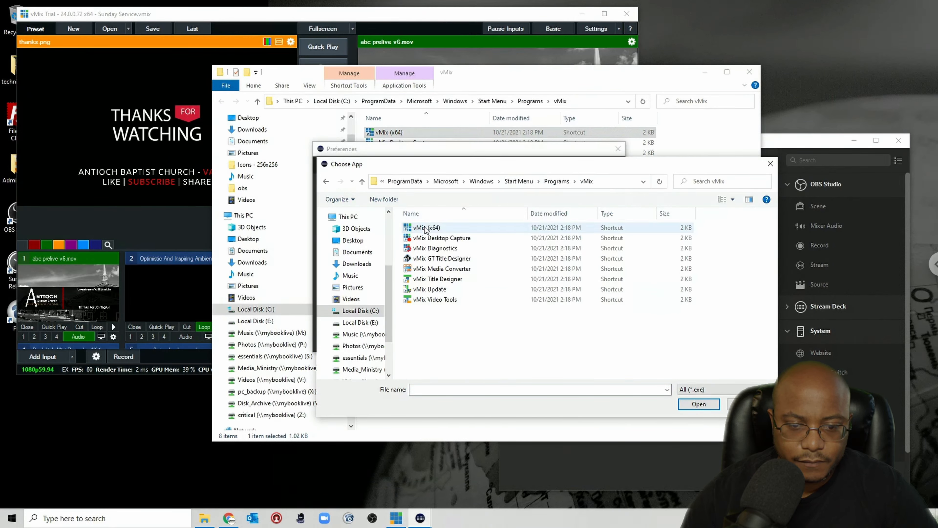
double_click(525, 227)
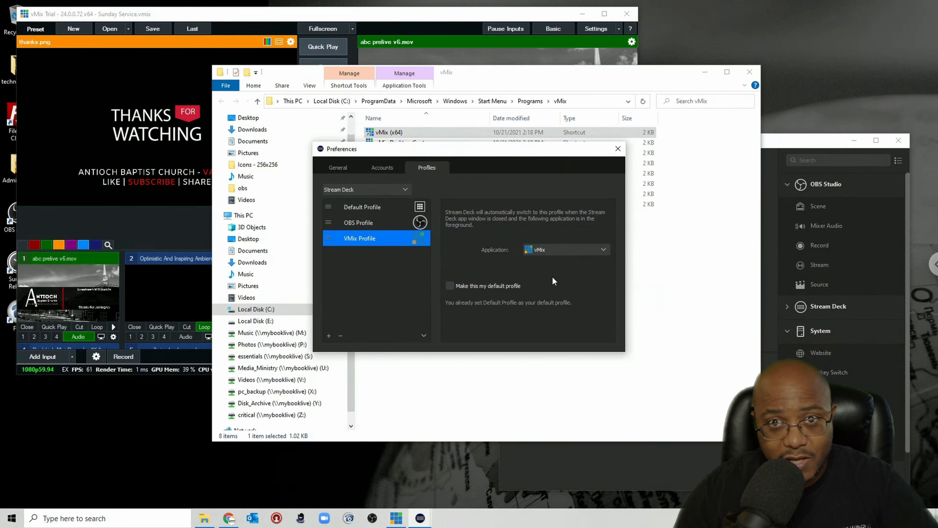
left_click(618, 150)
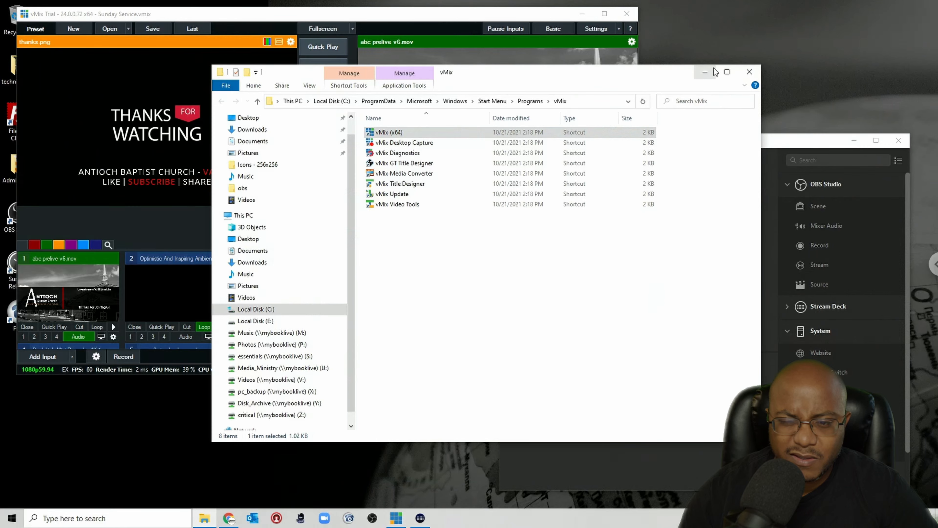
left_click(751, 72)
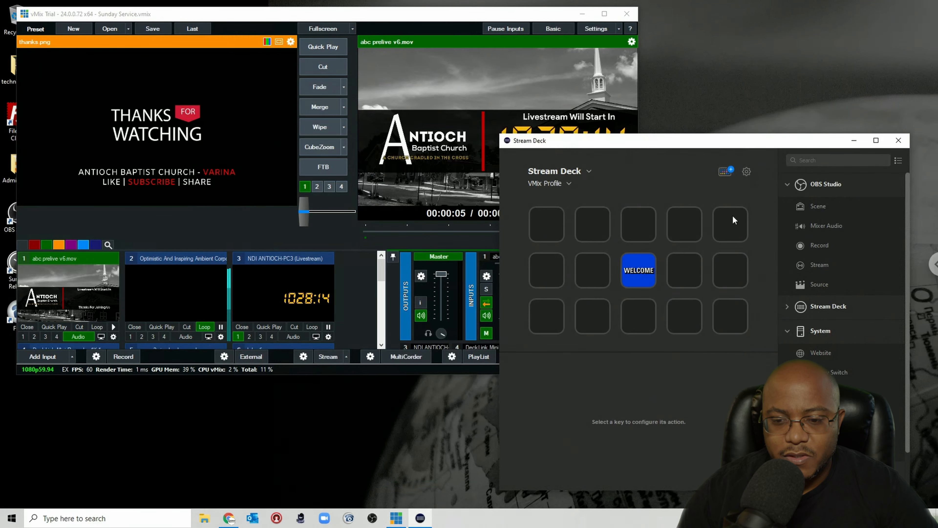
Step: Delete the WELCOME key from the VMix Profile
left_click(645, 272)
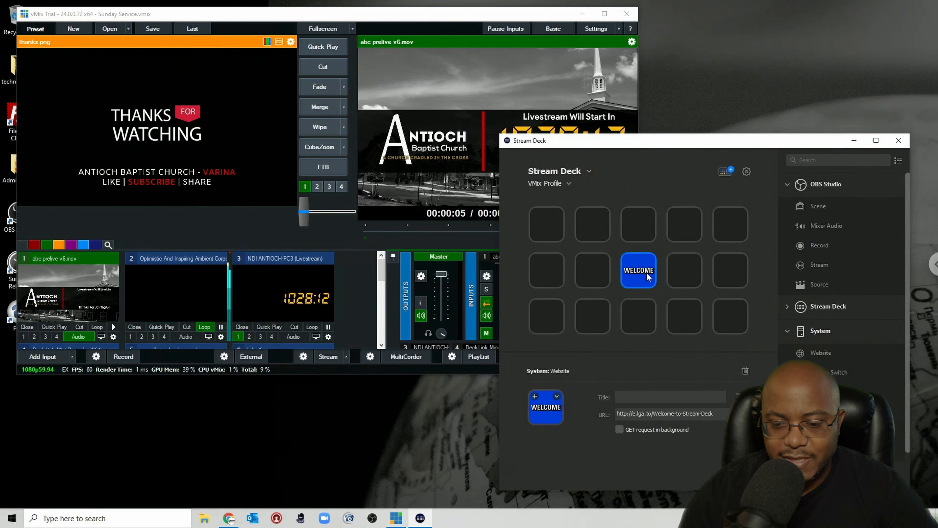
left_click(745, 370)
left_click(723, 347)
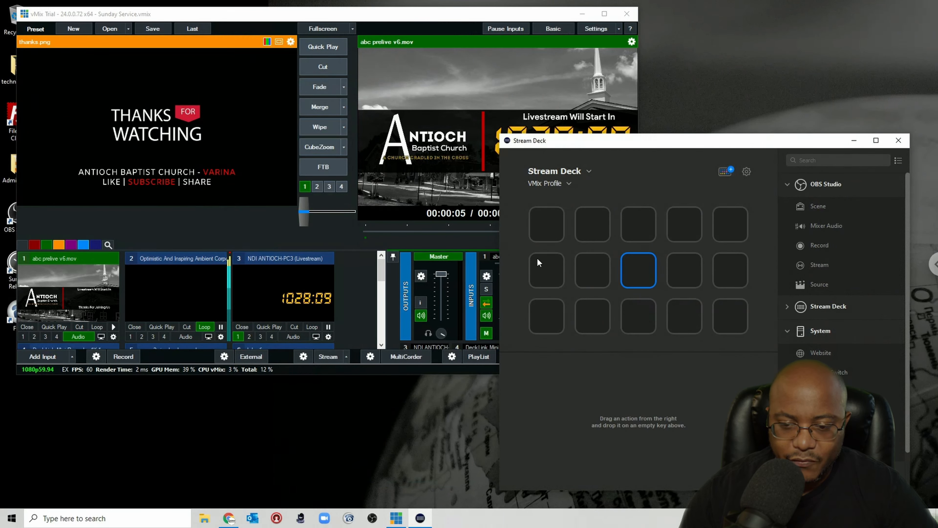
Step: Expand the vMix action category and switch the Stream Deck to the OBS Profile
left_click(788, 331)
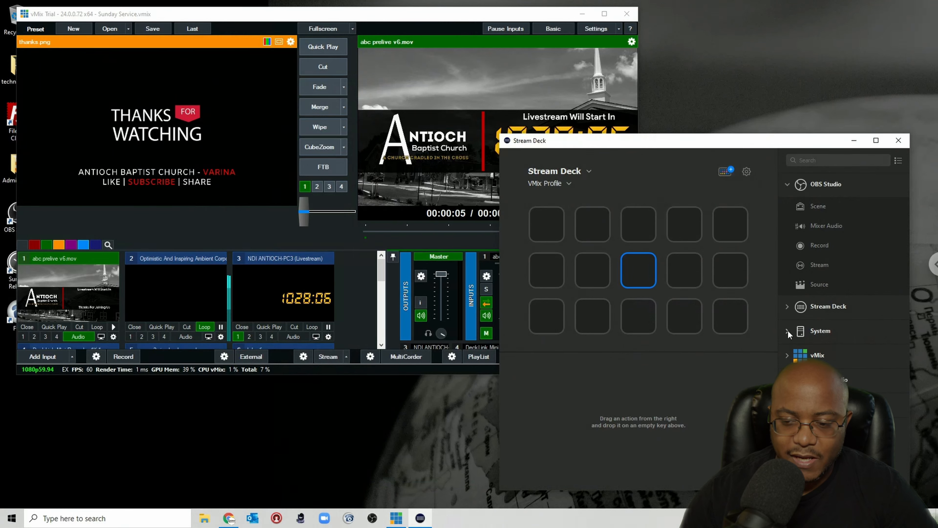
left_click(787, 357)
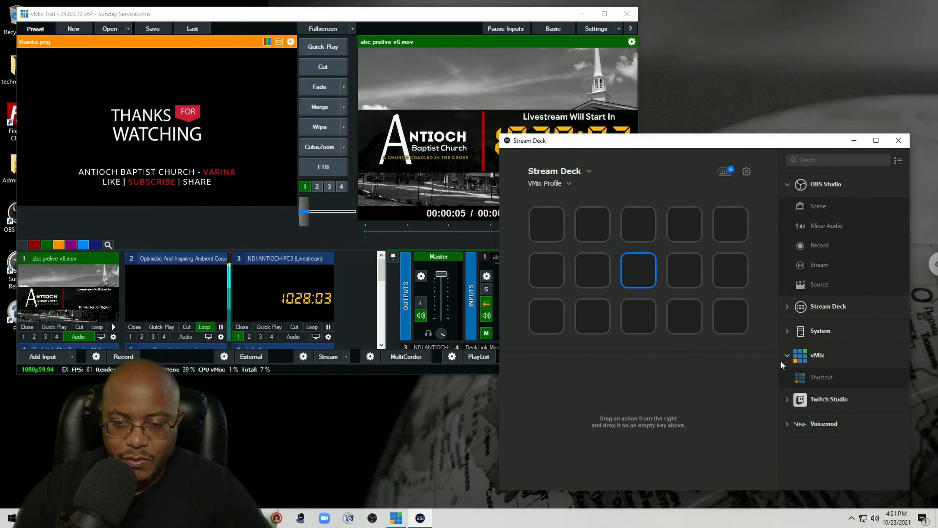
left_click(569, 184)
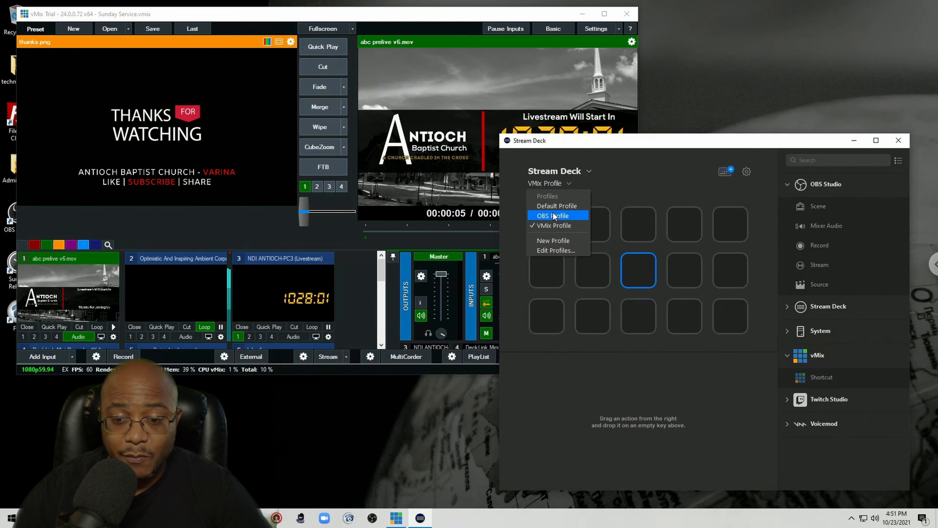
left_click(559, 216)
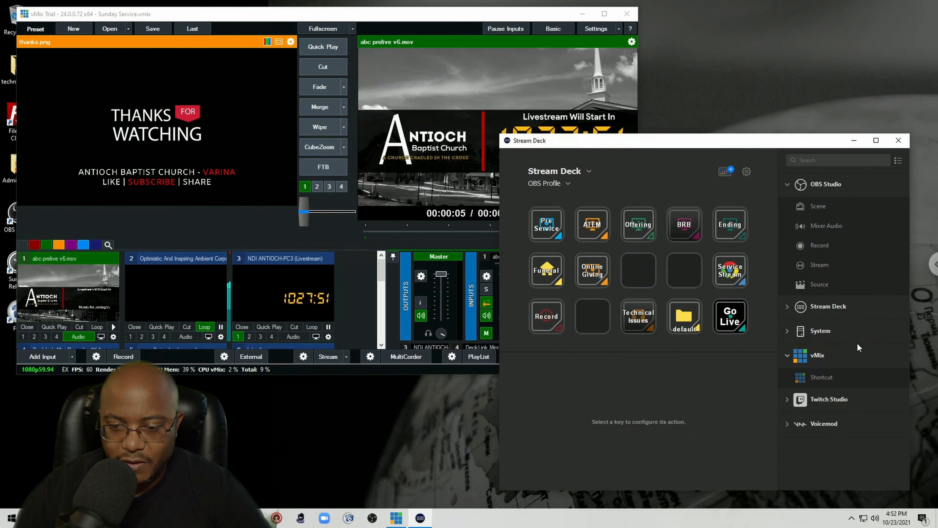
Step: Switch to the VMix Profile and add vMix Shortcut actions to its first two keys
left_click(568, 183)
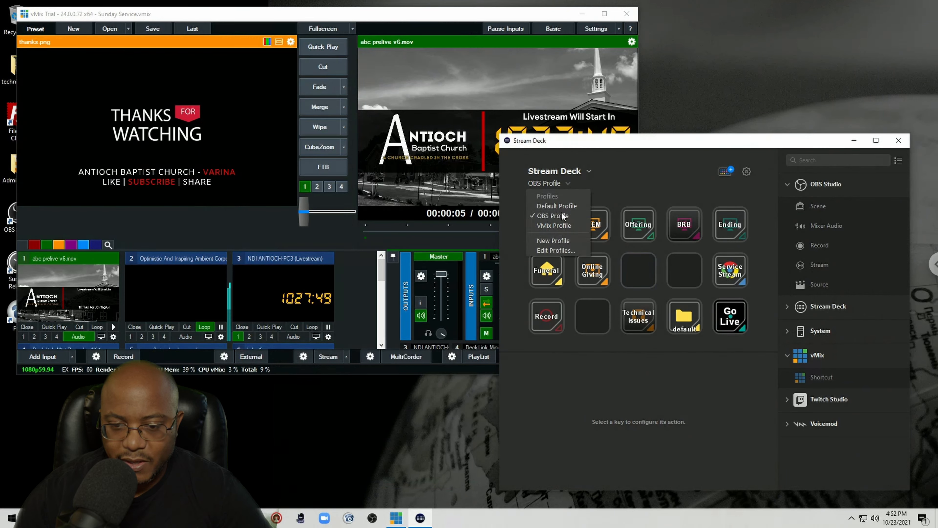
left_click(548, 222)
left_click_drag(808, 380, 551, 224)
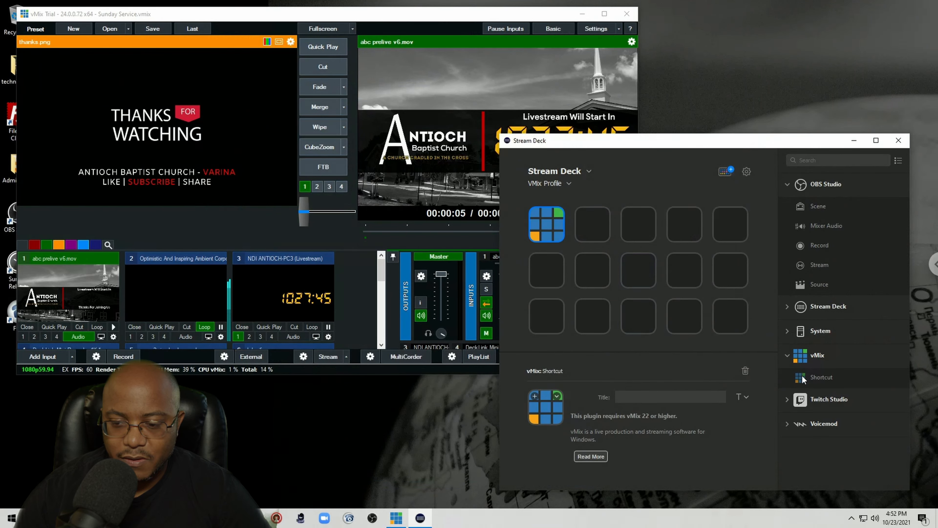
left_click_drag(803, 380, 592, 224)
Step: Fill the rest of the top row with vMix Shortcut keys, checking the OBS Profile layout in between
left_click(565, 181)
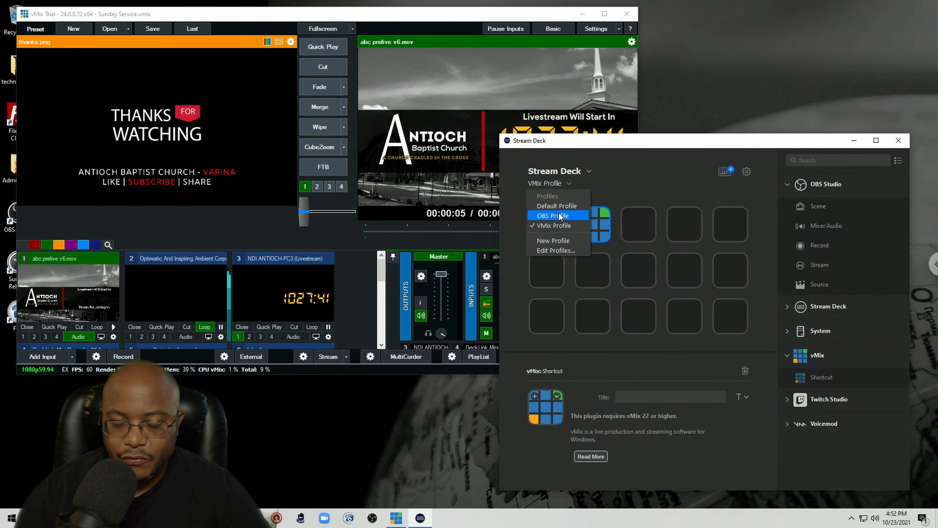
left_click(560, 216)
left_click(563, 182)
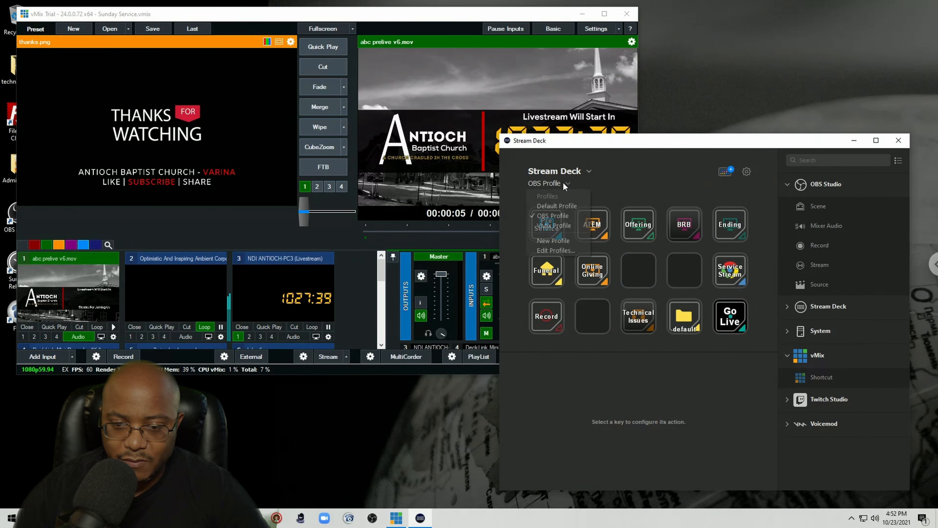
left_click(558, 226)
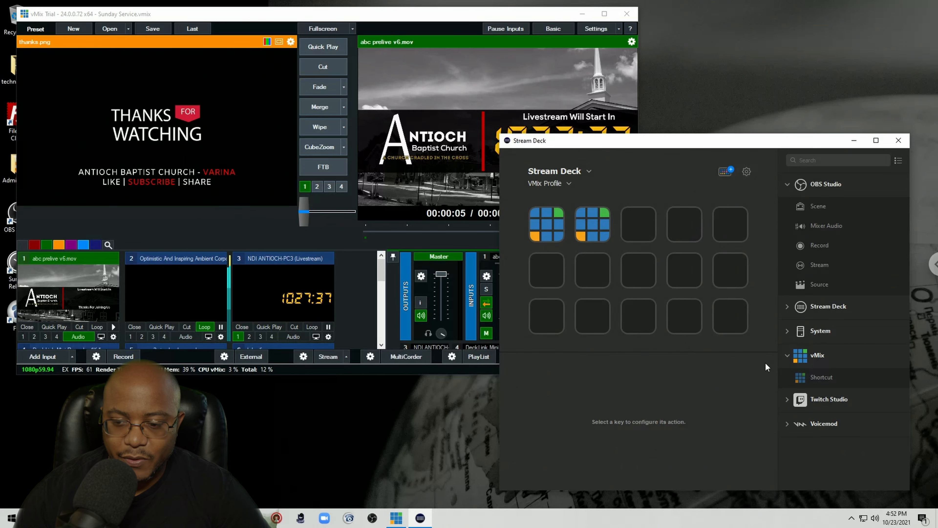
left_click_drag(808, 377, 638, 224)
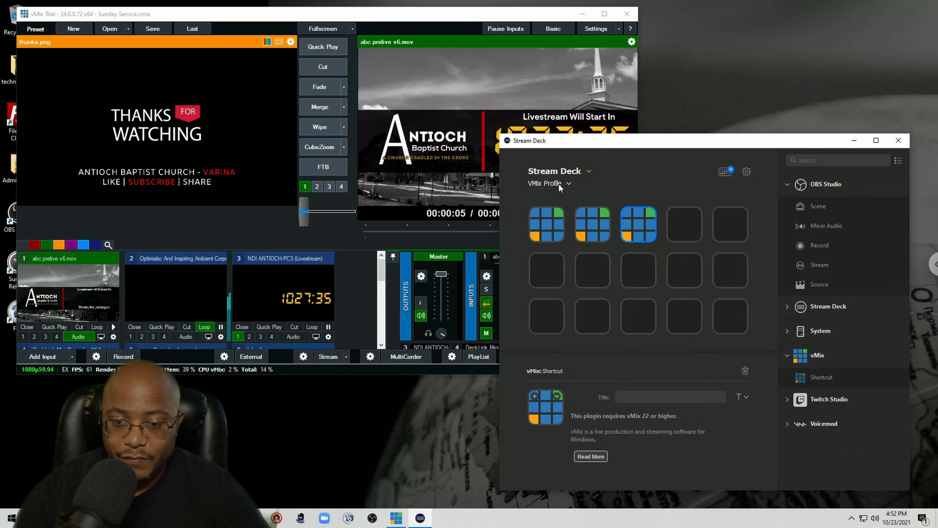
left_click(558, 183)
left_click(556, 215)
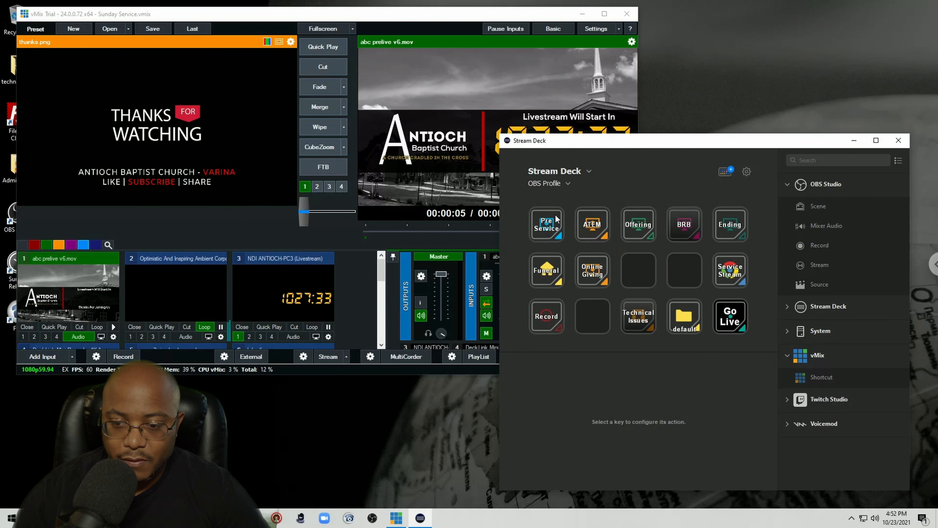
left_click(562, 182)
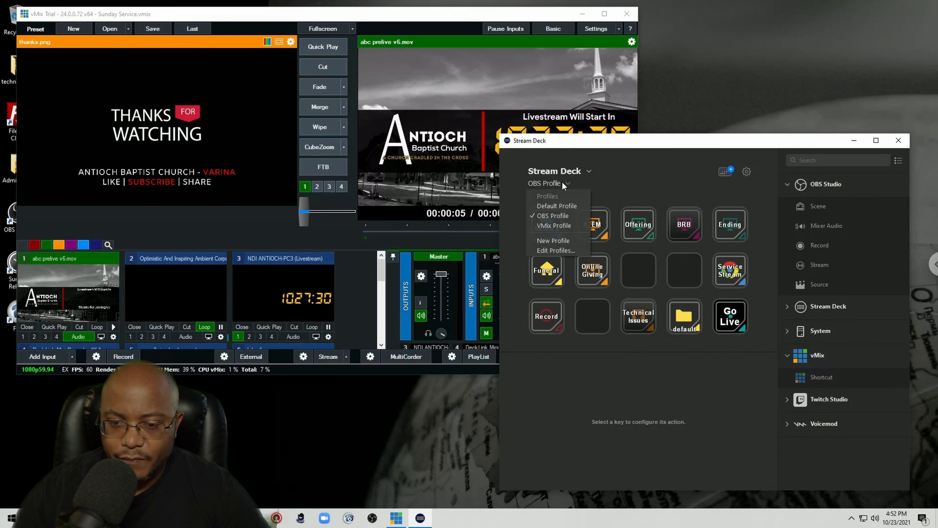
left_click(552, 226)
left_click_drag(809, 377, 731, 225)
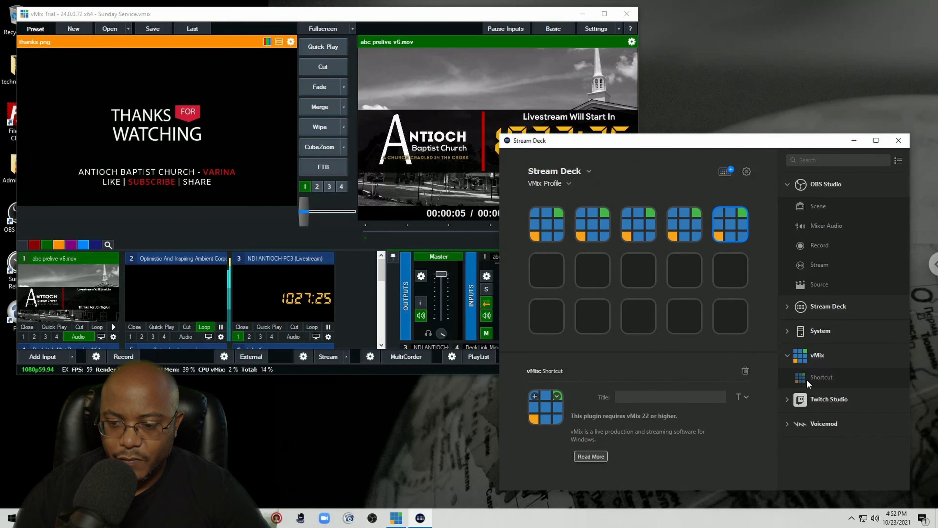
Step: Copy the Service Stream key from the OBS Profile and paste it into the last key of the VMix Profile's second row
left_click(562, 184)
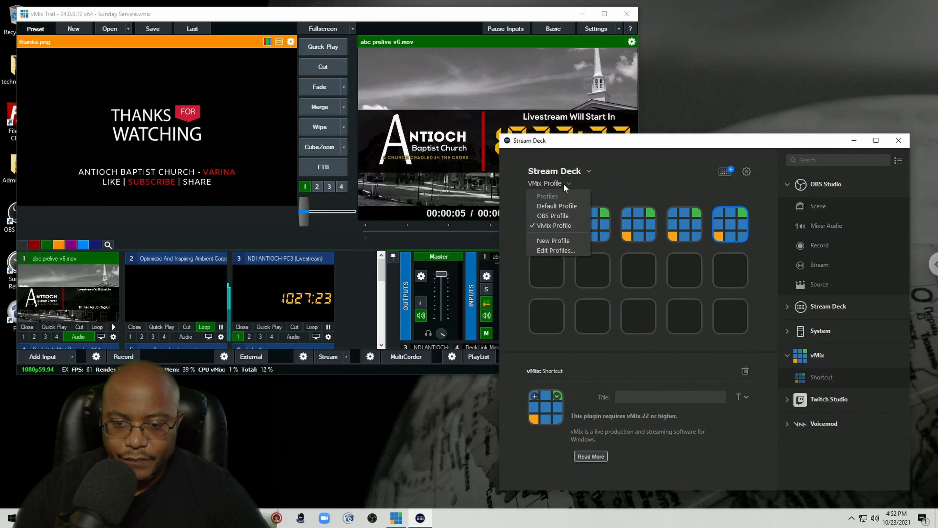
left_click(554, 216)
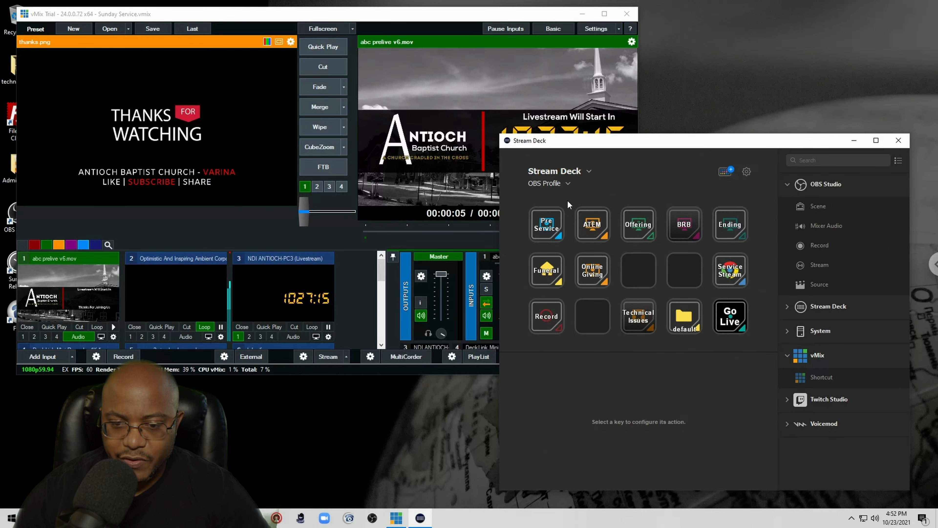
right_click(735, 273)
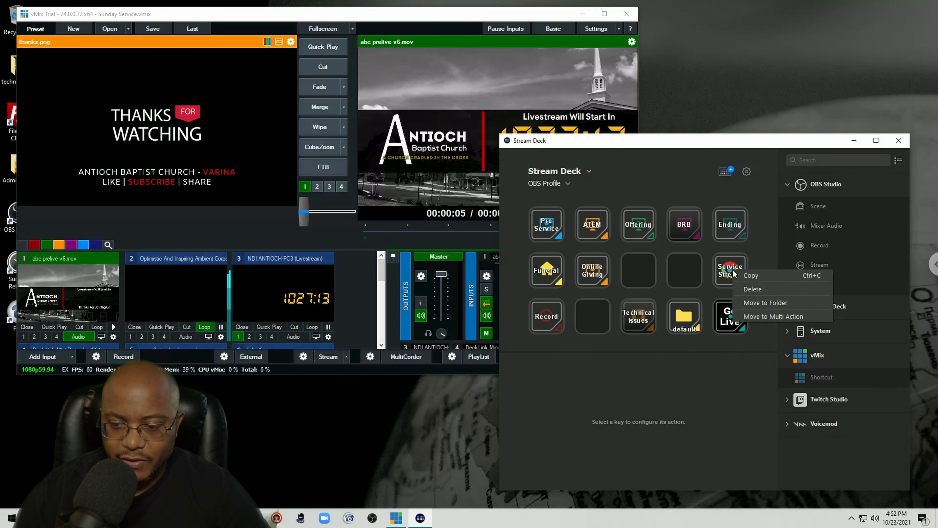
left_click(746, 277)
left_click(558, 185)
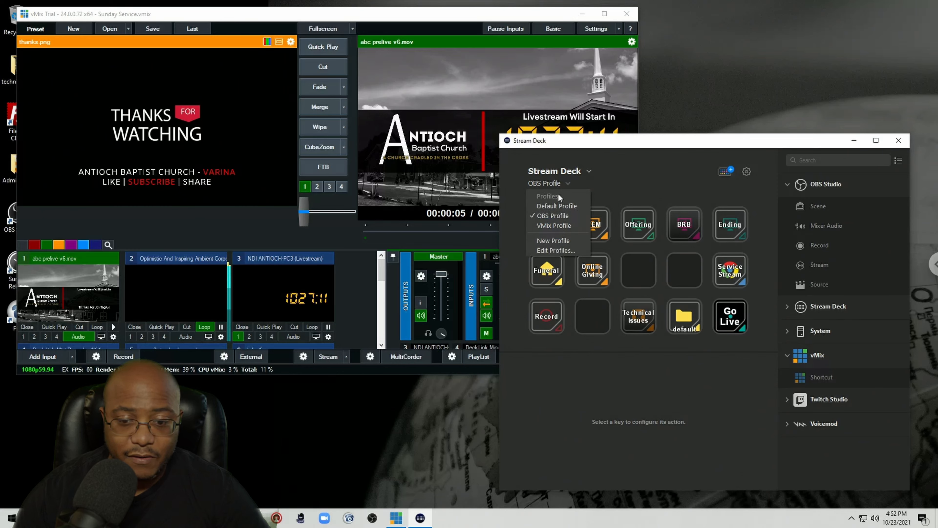
left_click(559, 225)
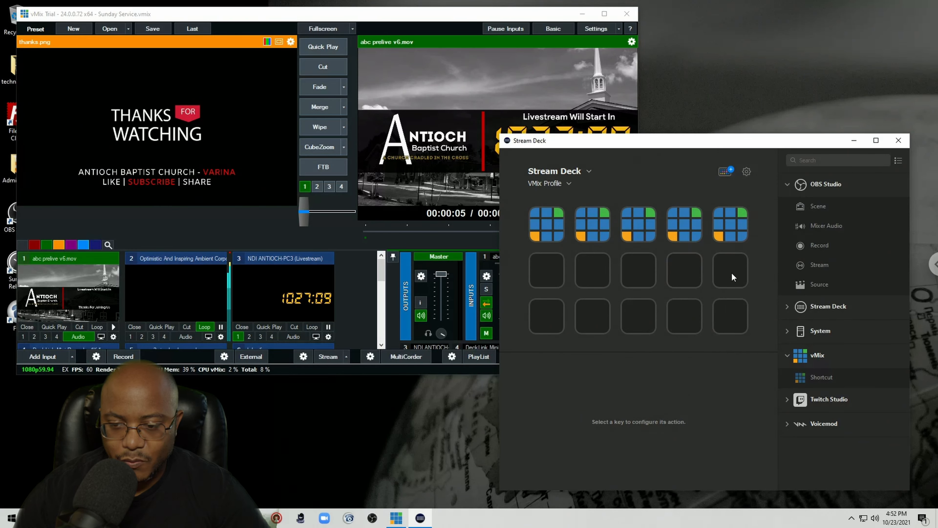
right_click(731, 272)
left_click(750, 280)
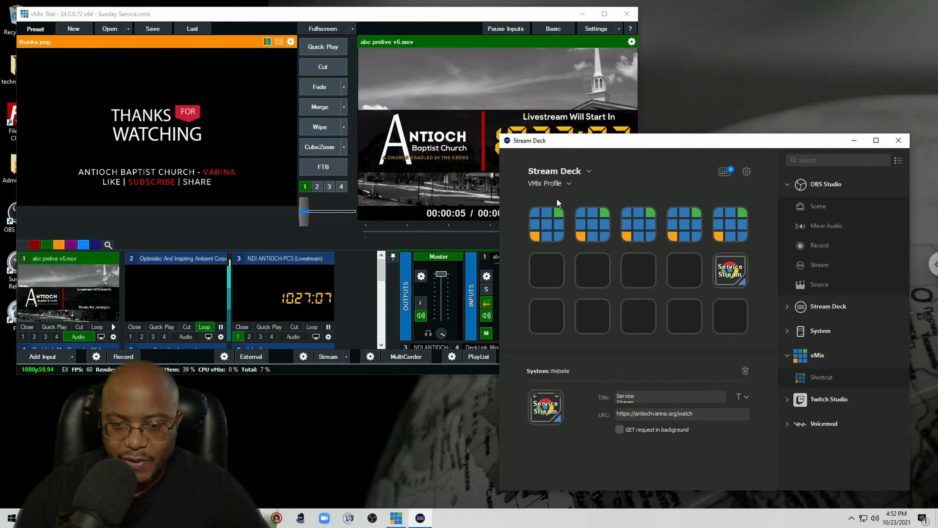
Step: Check the OBS Profile again, then add a vMix Shortcut to the last key of the VMix Profile's bottom row
left_click(552, 183)
left_click(551, 215)
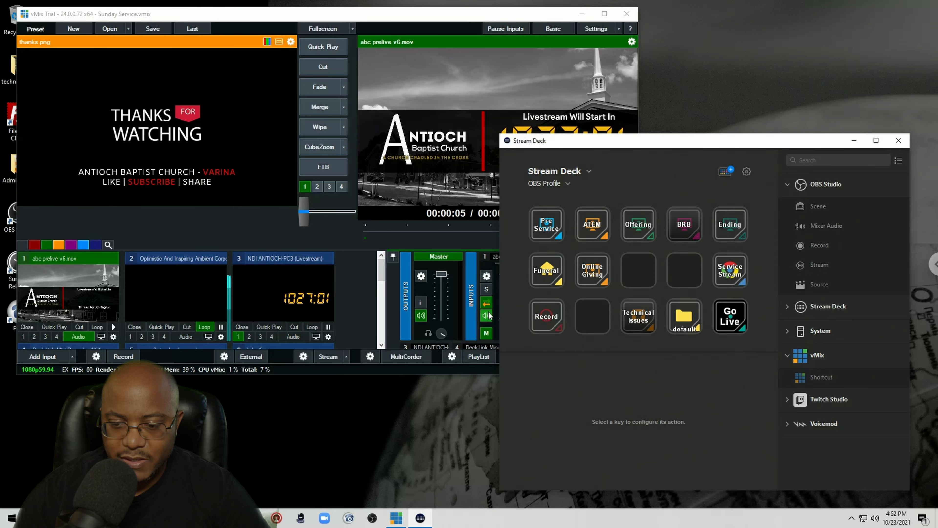
left_click(565, 183)
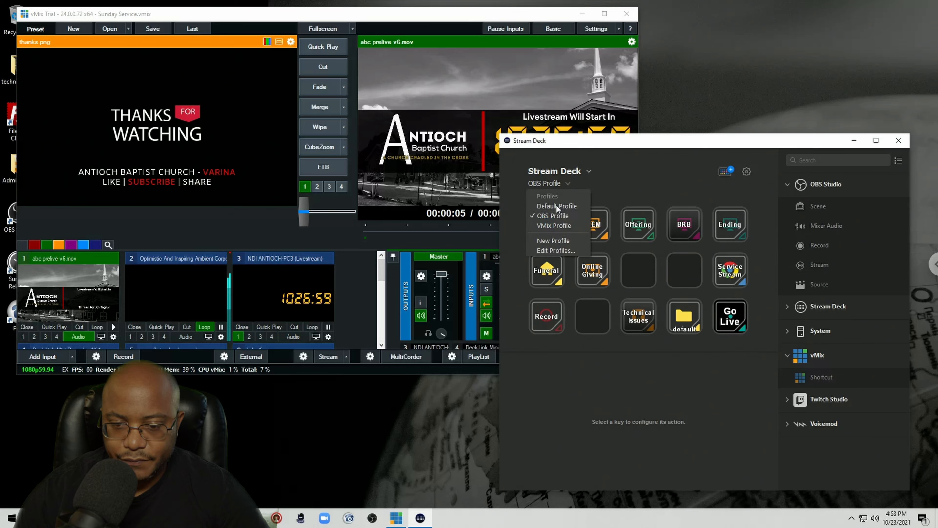
left_click(553, 225)
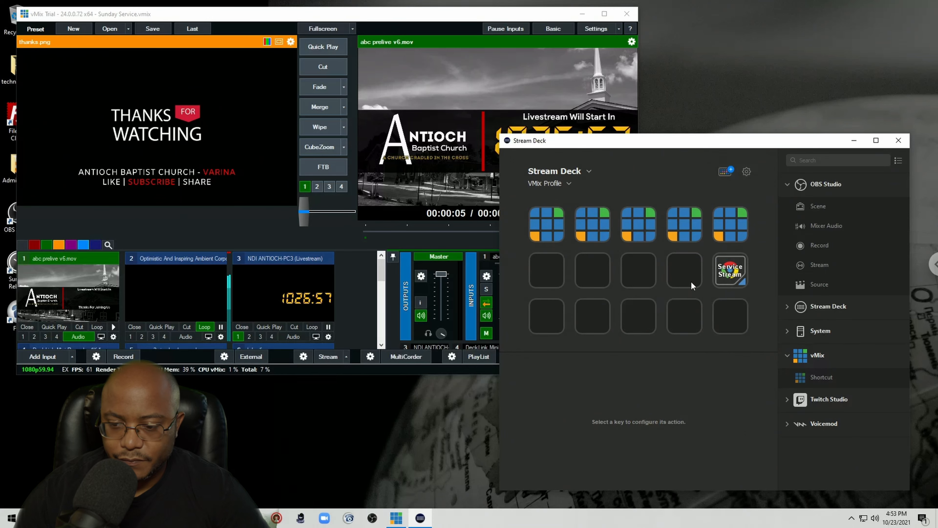
left_click_drag(806, 374, 730, 321)
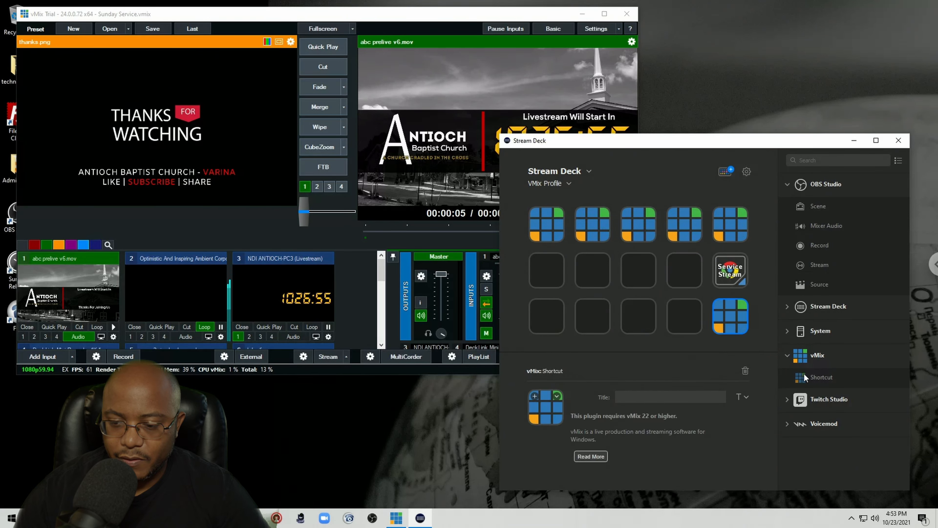
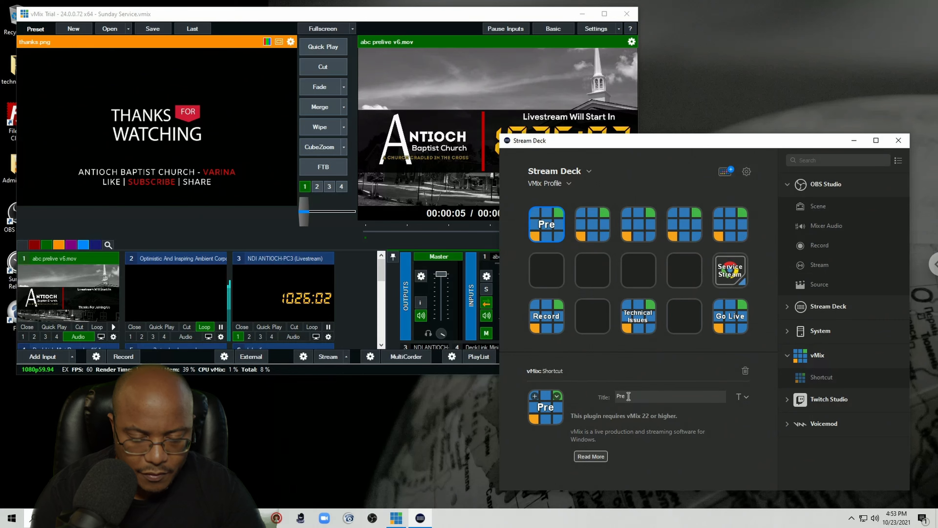
Step: Reduce the title font size of the PreLive key in the VMix Profile
left_click(740, 398)
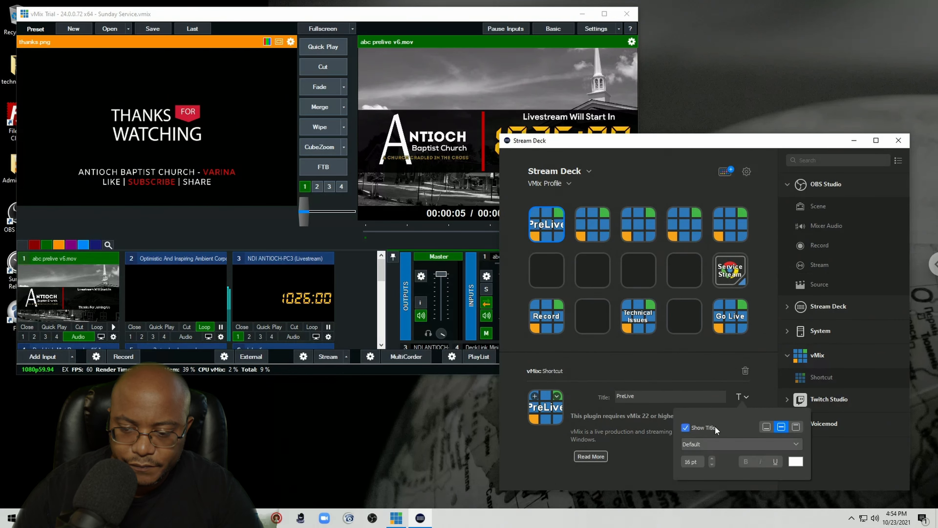
left_click(712, 465)
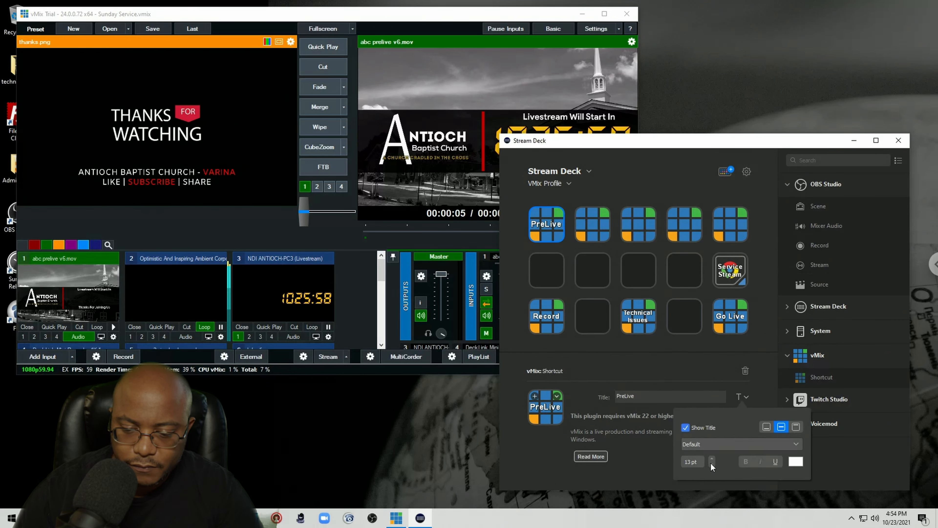
left_click(712, 464)
left_click(712, 465)
Step: Title the second top-row vMix Shortcut key ATEM and set its font size to 11 pt
left_click(590, 238)
left_click(630, 394)
type("ATEM")
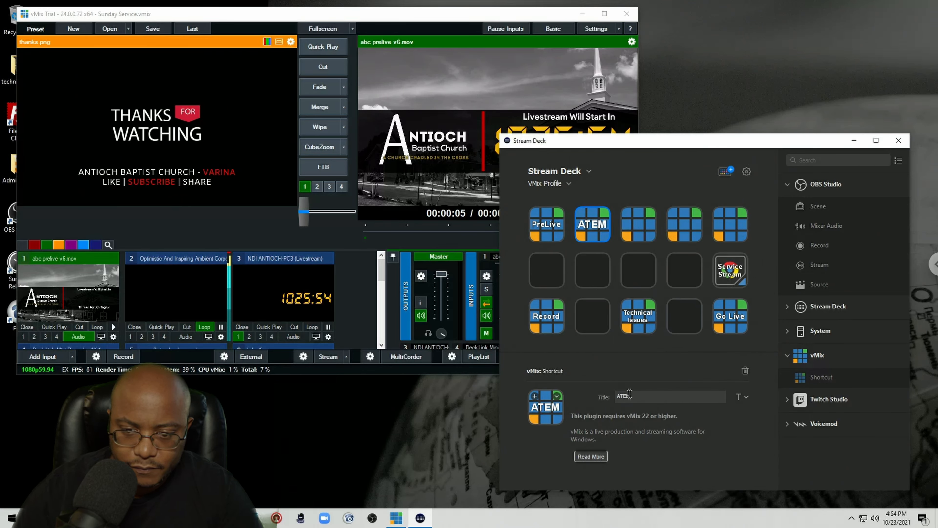
left_click(742, 397)
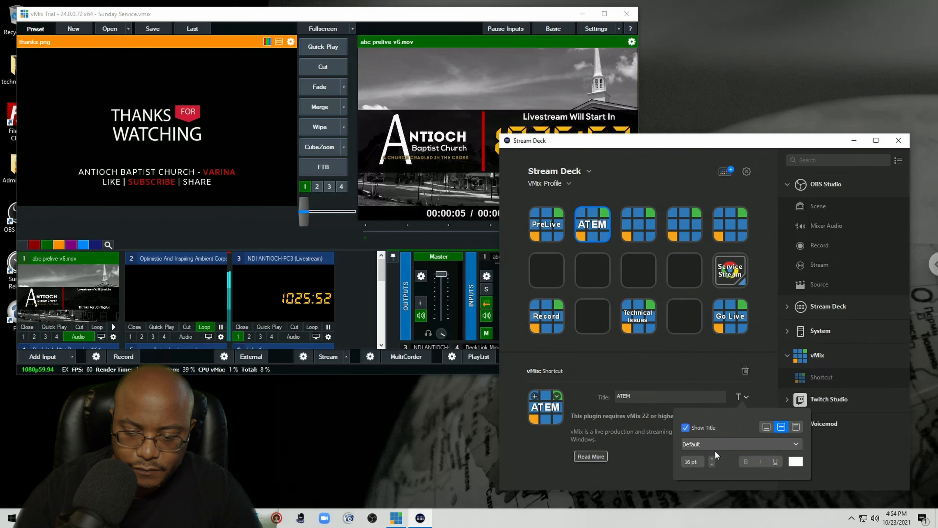
left_click(713, 465)
left_click(713, 465)
left_click(712, 465)
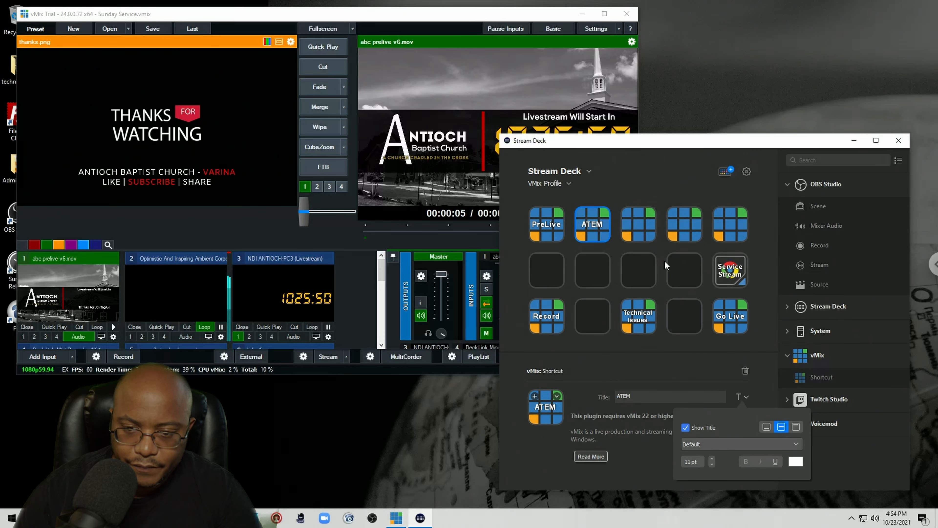
Step: Title the third top-row key Giving and reduce its title font to 11 pt
left_click(644, 233)
left_click(659, 399)
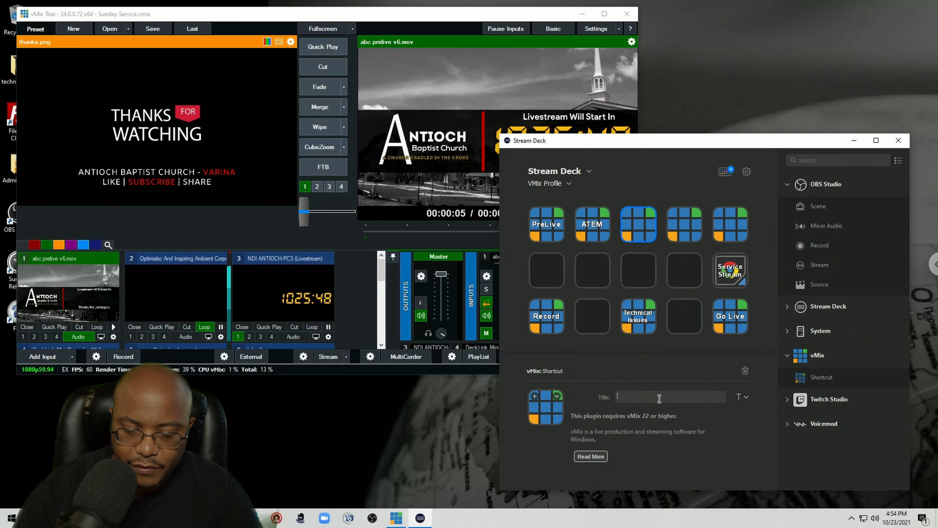
type("Giving")
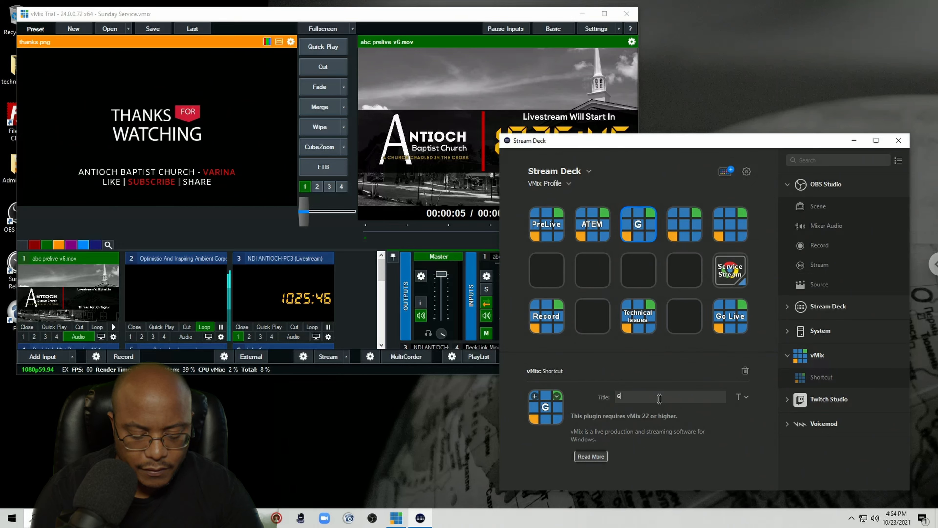
left_click(738, 397)
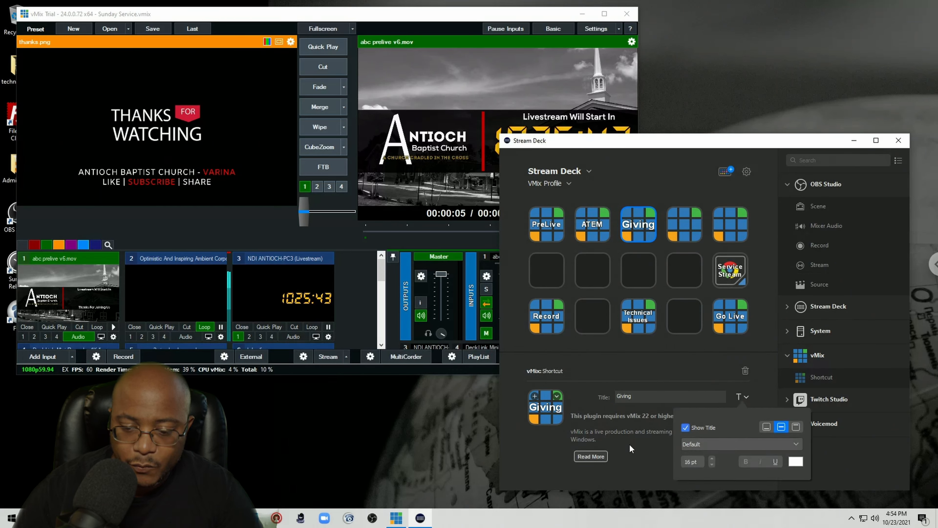
double_click(712, 465)
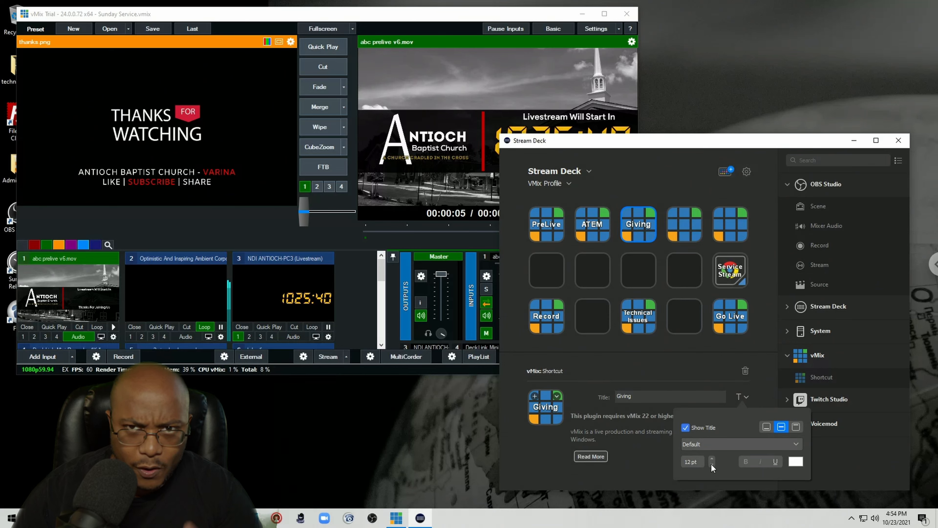
left_click(712, 465)
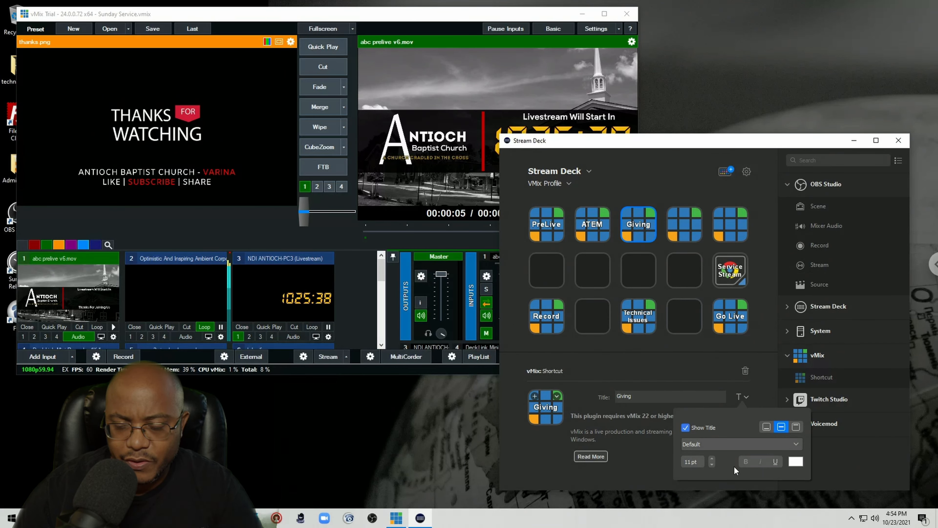
Step: Title the fourth top-row key BRB and reduce its title font size
left_click(690, 240)
left_click(626, 394)
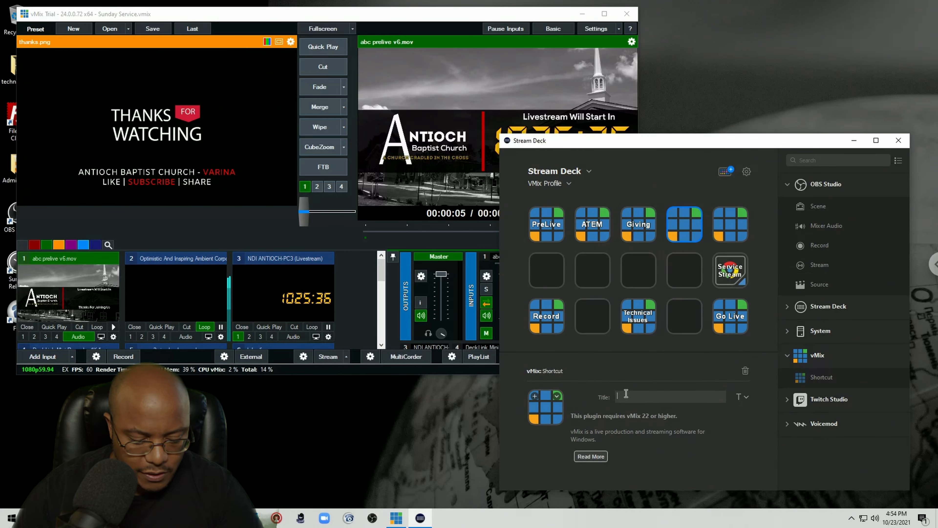
type("BRB")
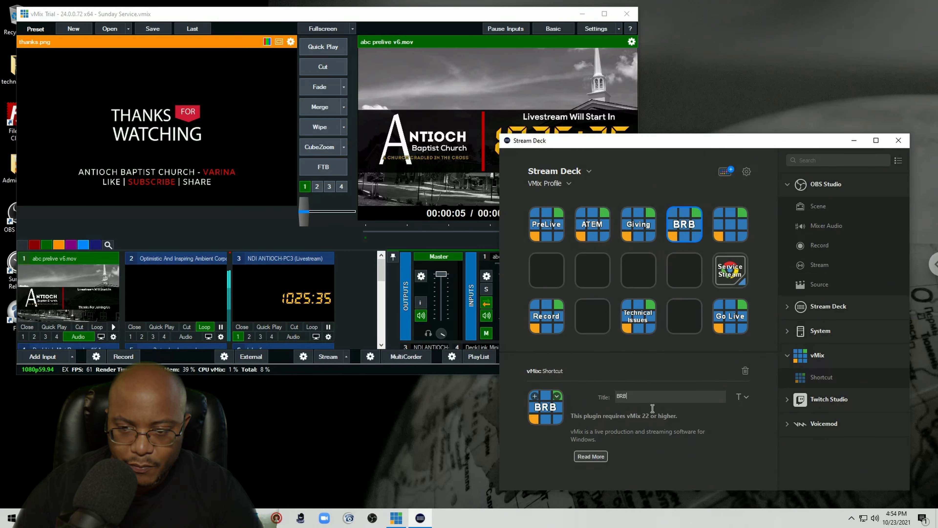
left_click(747, 397)
left_click(712, 465)
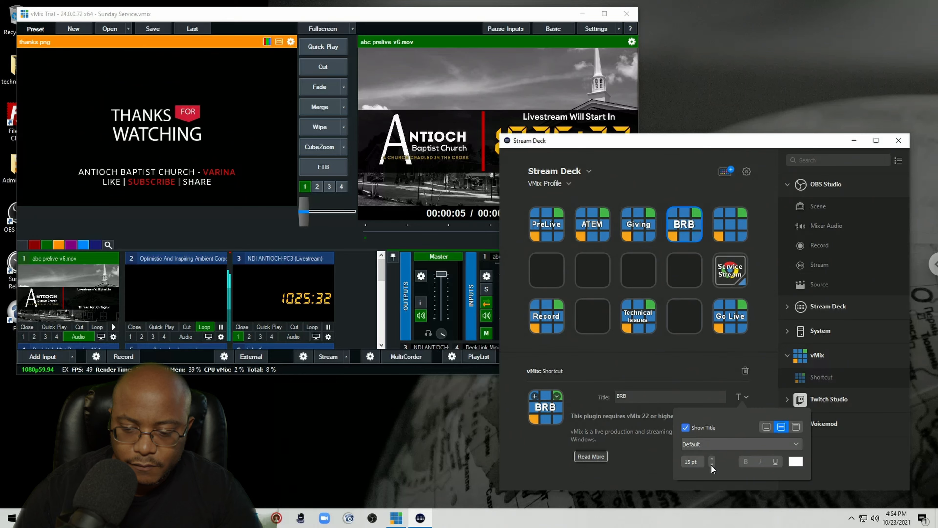
left_click(712, 465)
left_click(712, 465)
left_click(712, 465)
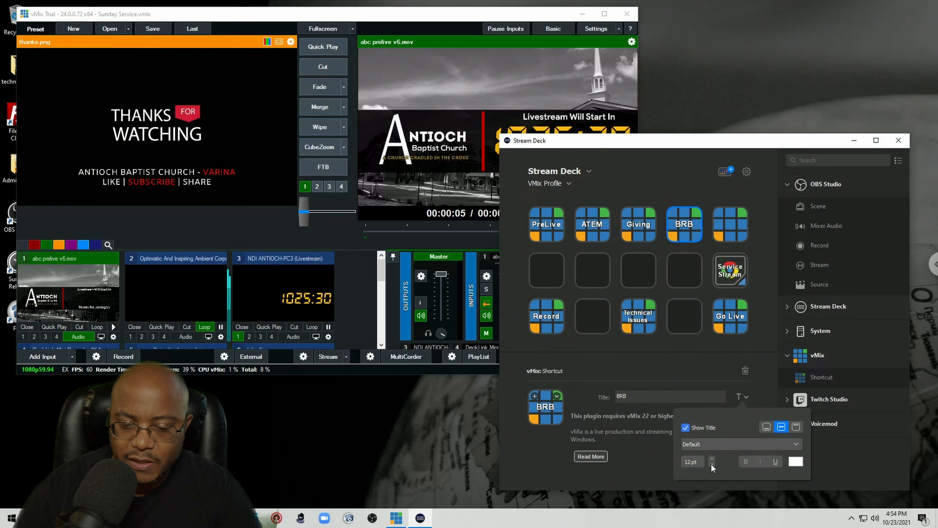
left_click(712, 465)
Step: Title the fifth top-row key Ending and reduce its title font size
left_click(737, 229)
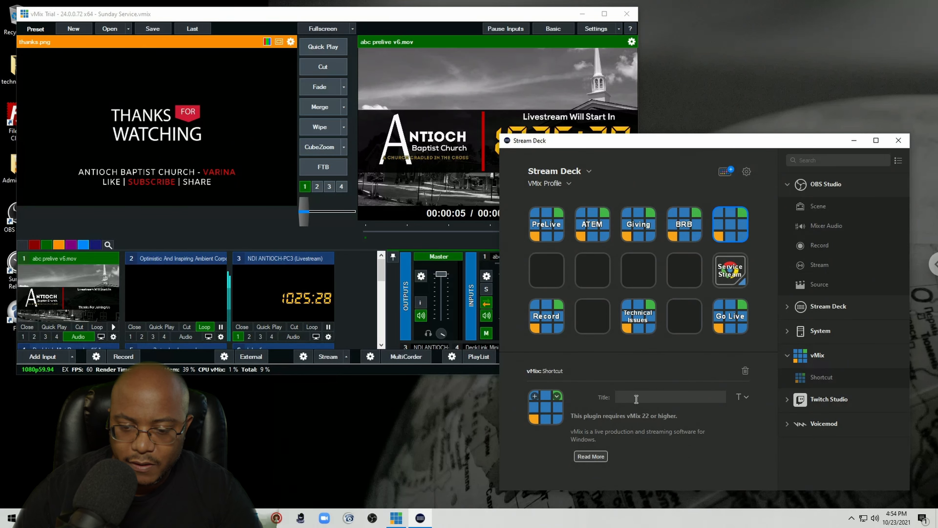
left_click(636, 398)
type("Ending")
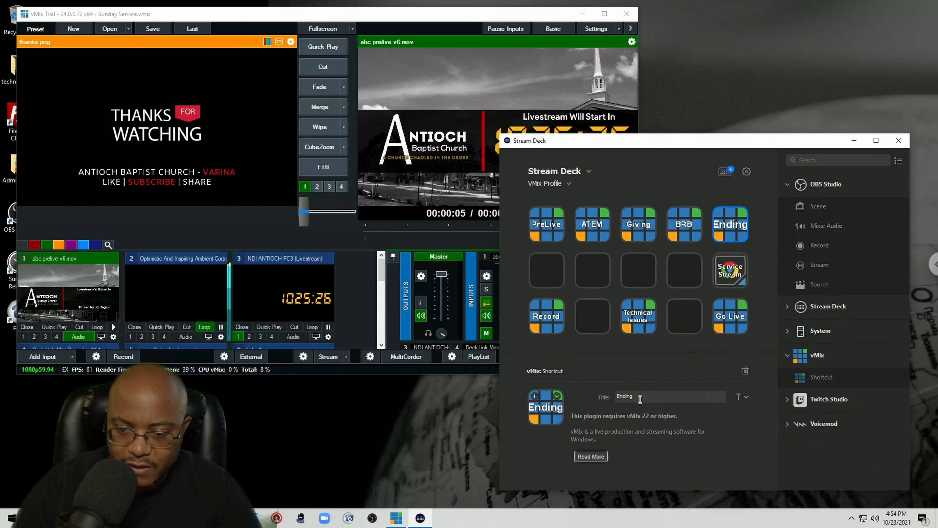
left_click(742, 397)
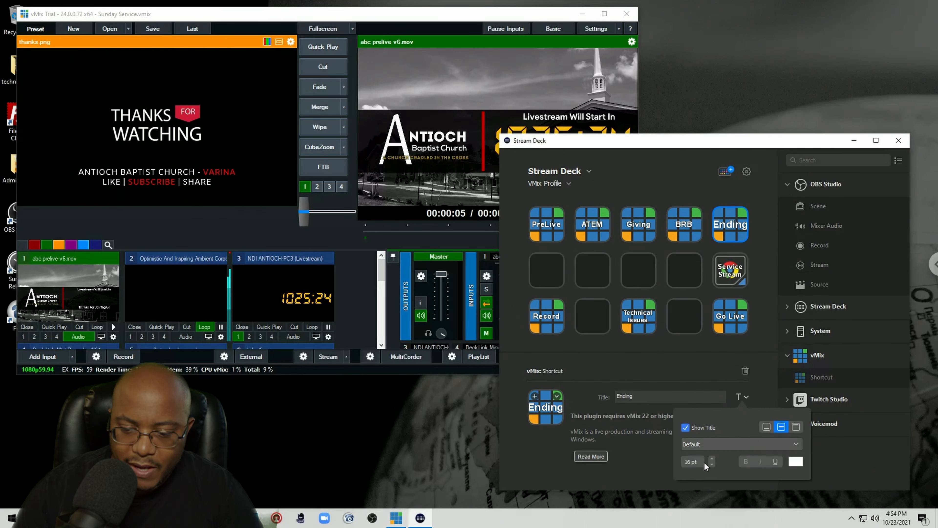
left_click(711, 465)
left_click(711, 464)
left_click(712, 464)
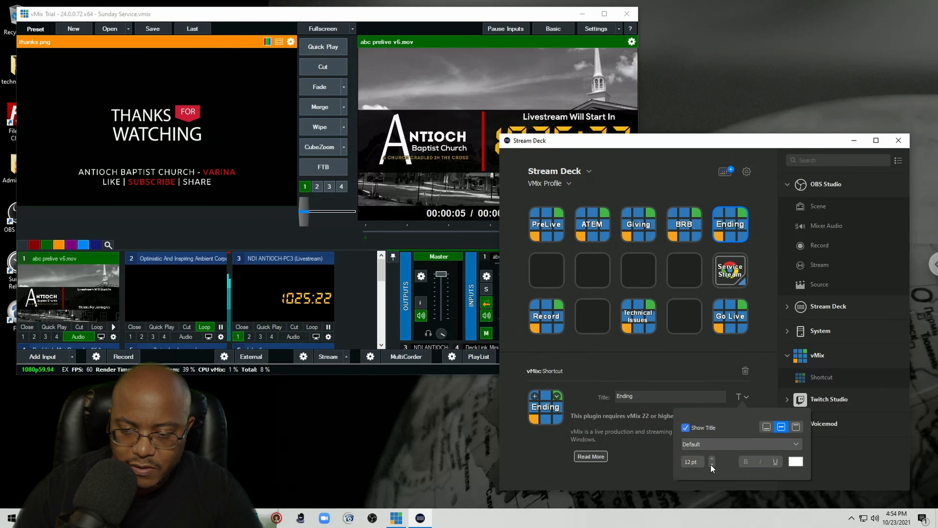
left_click(712, 465)
left_click(644, 467)
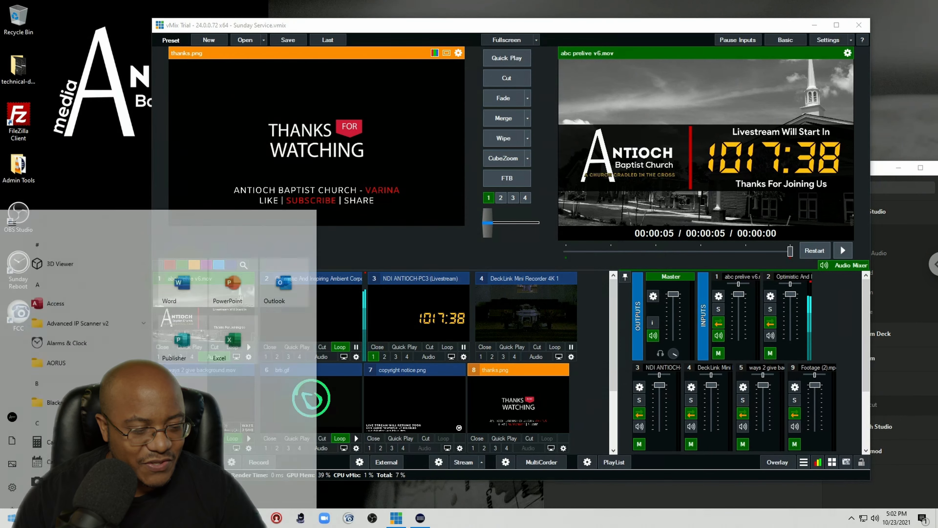
Step: Launch vMix Social and place its window beside the vMix window
key("super")
type("vmix")
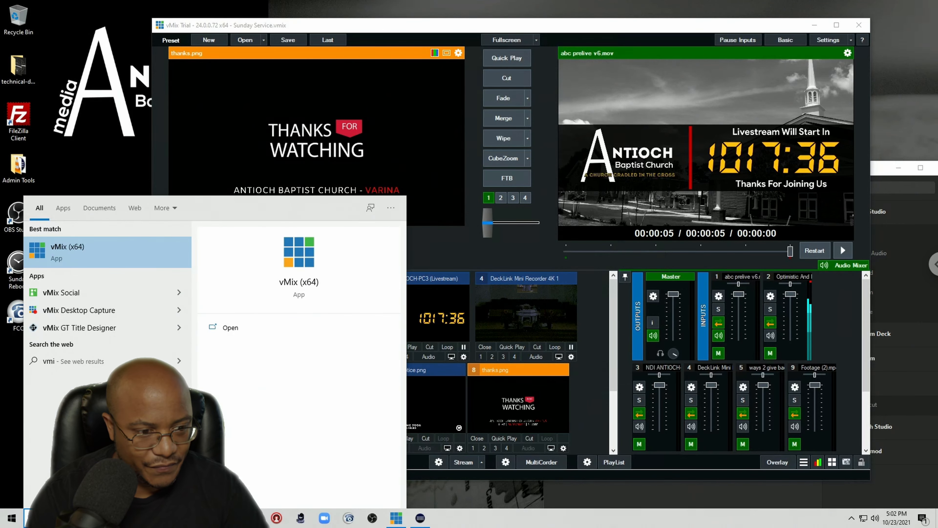
key("Return")
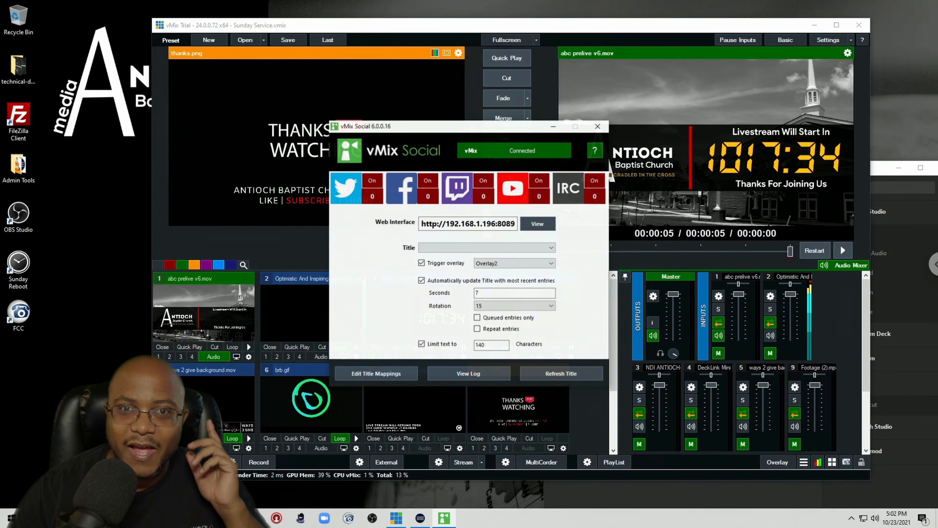
left_click_drag(525, 129, 230, 66)
left_click_drag(374, 25, 419, 25)
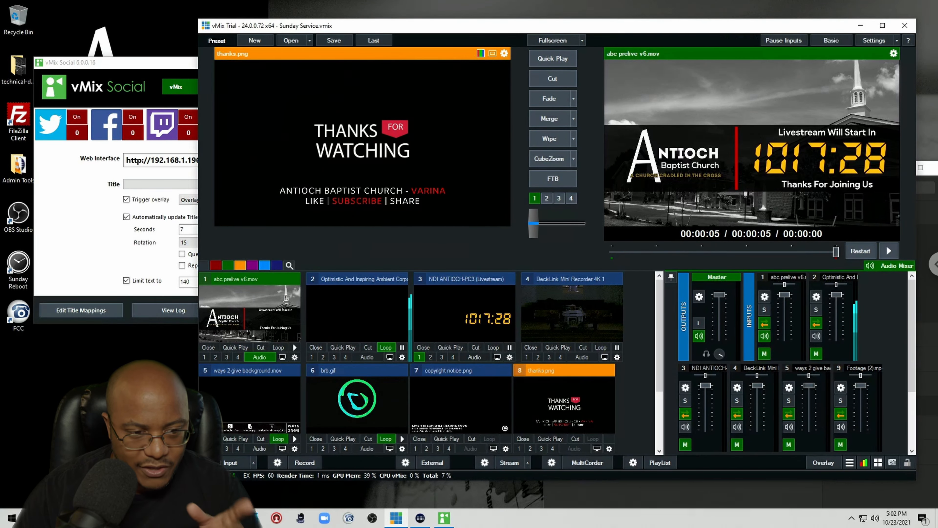
Step: Add a Social 10- Bricks Red title input from the GT Social title templates
left_click(659, 420)
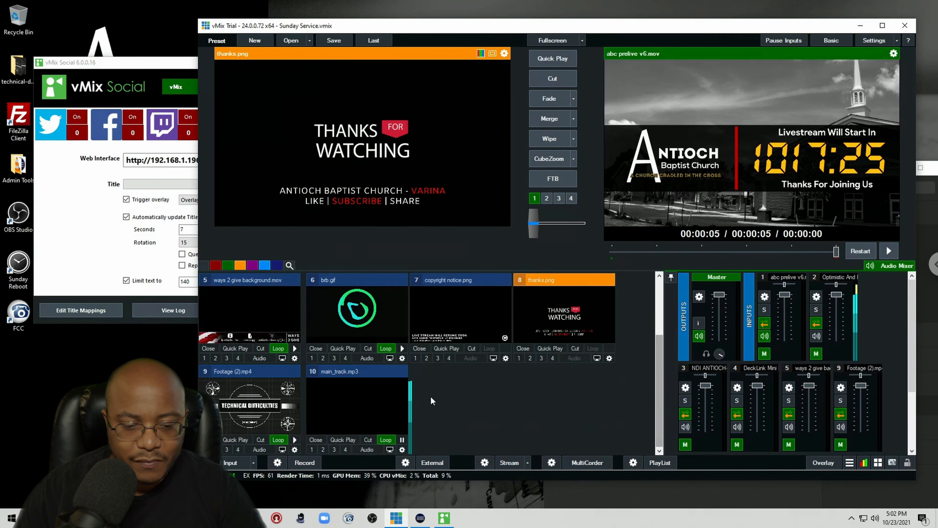
left_click(232, 463)
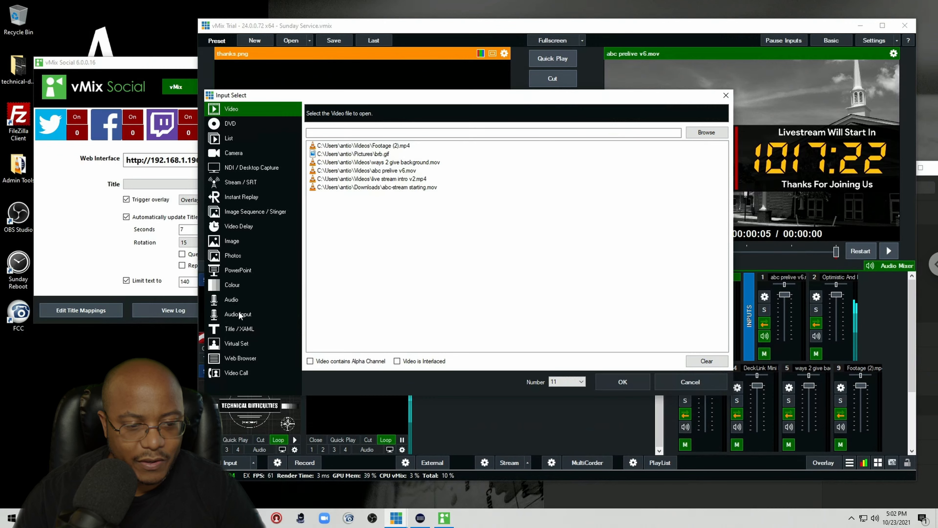
left_click(237, 328)
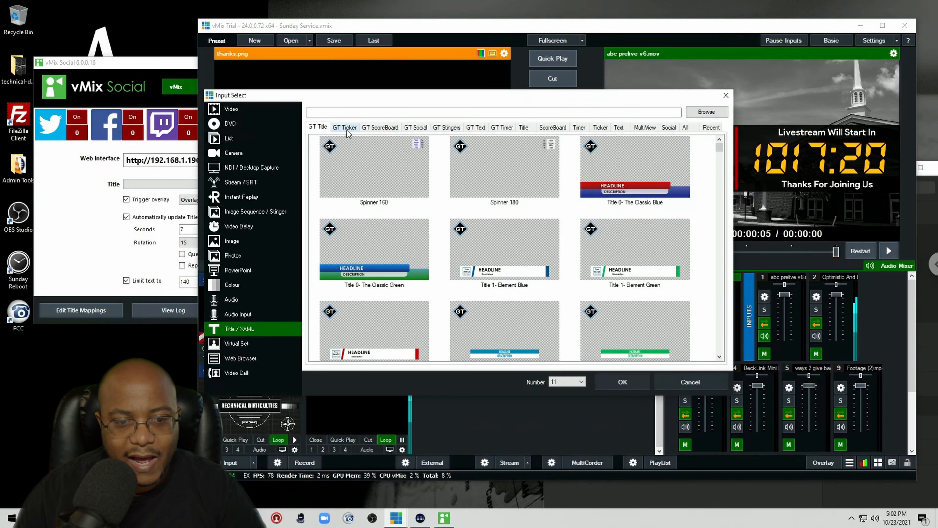
left_click(416, 127)
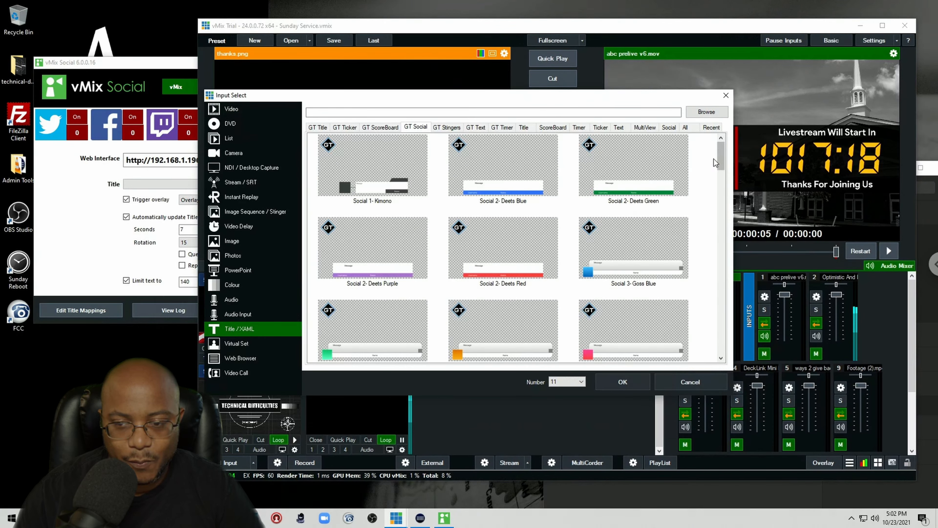
left_click_drag(722, 162, 715, 227)
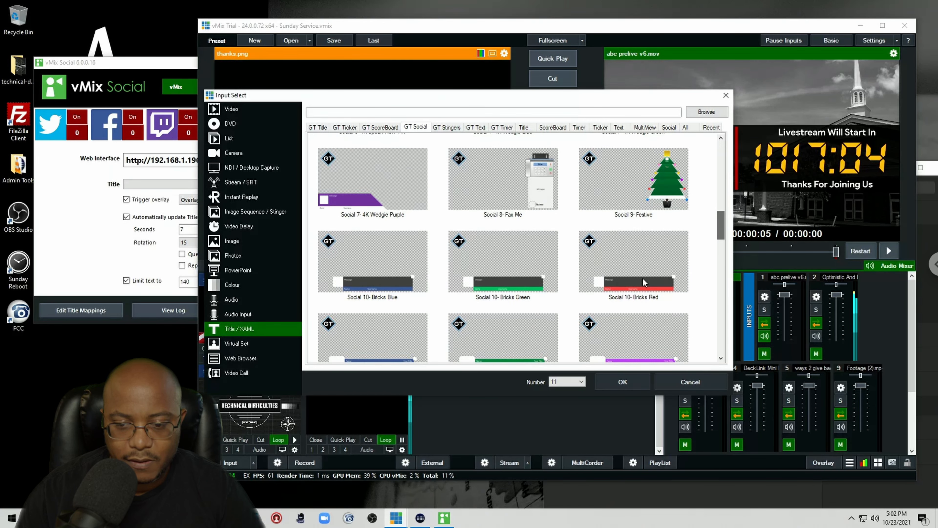
left_click(623, 276)
left_click(622, 387)
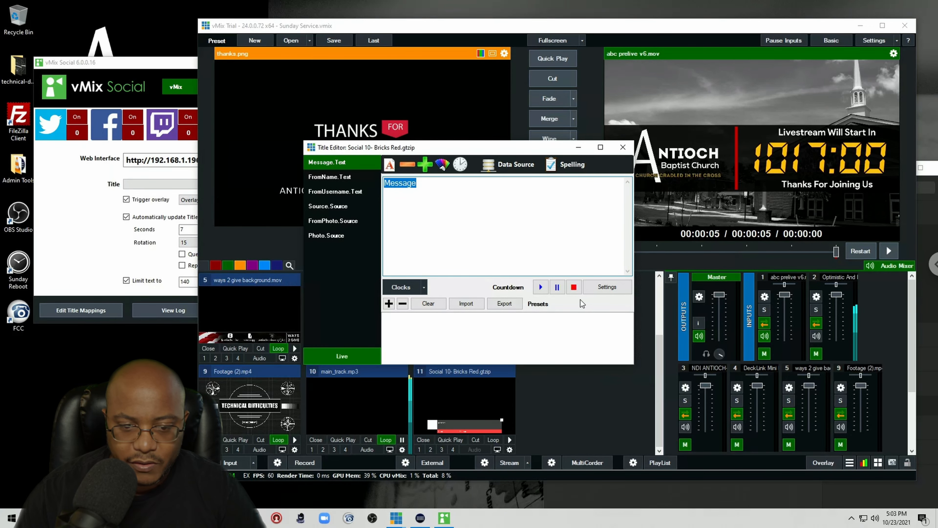
Step: Open the new title in the Title Editor and examine its message, name, username and photo fields
left_click(430, 450)
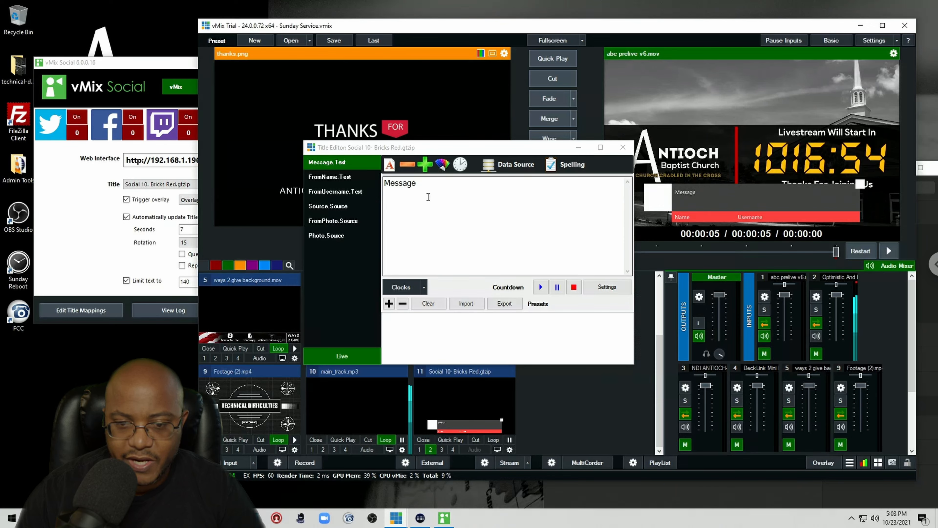
left_click(426, 190)
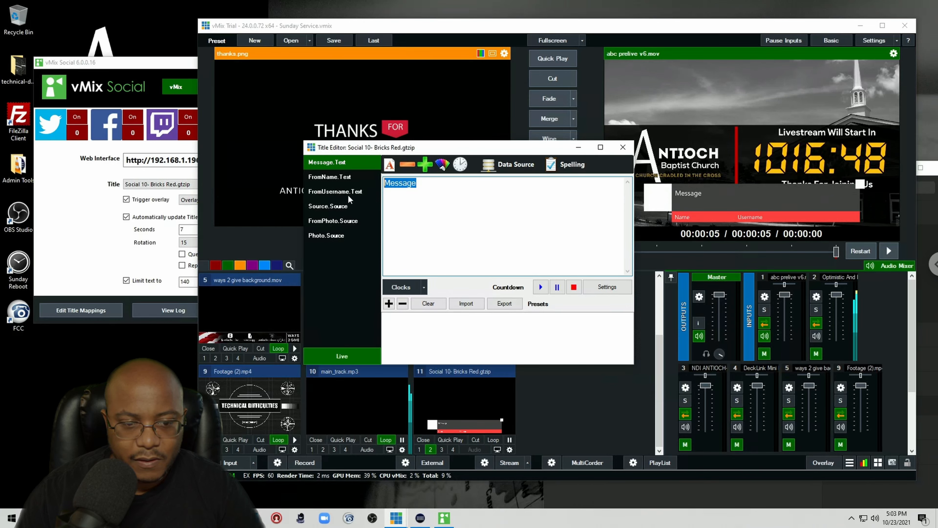
left_click(334, 178)
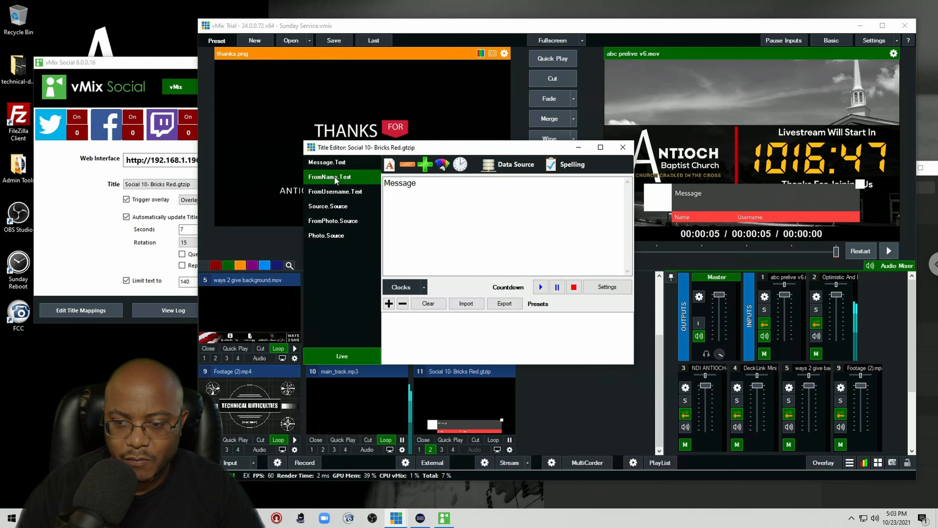
left_click(333, 196)
left_click(332, 209)
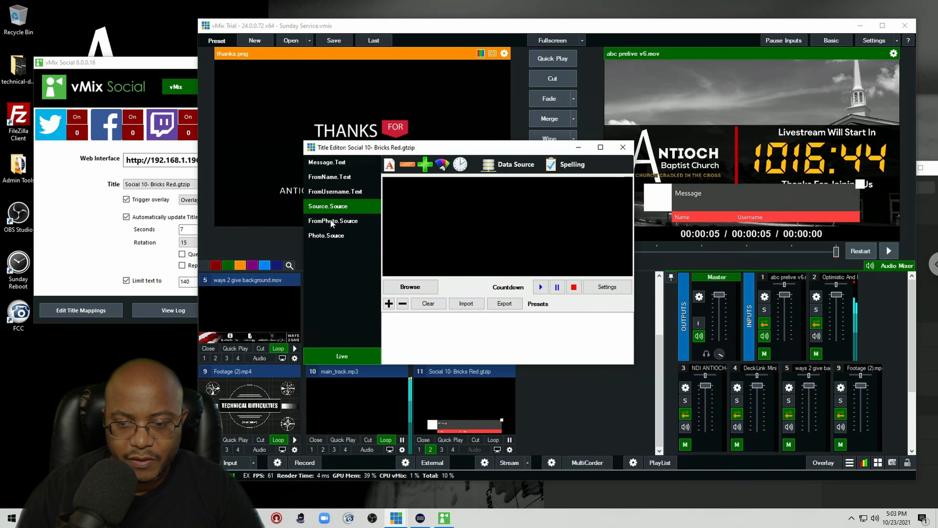
left_click(332, 223)
left_click(331, 239)
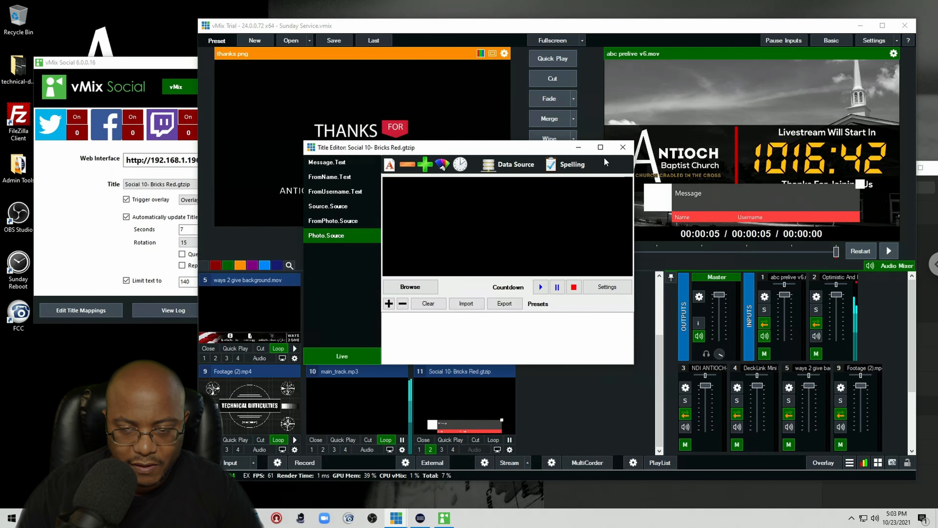
left_click(624, 148)
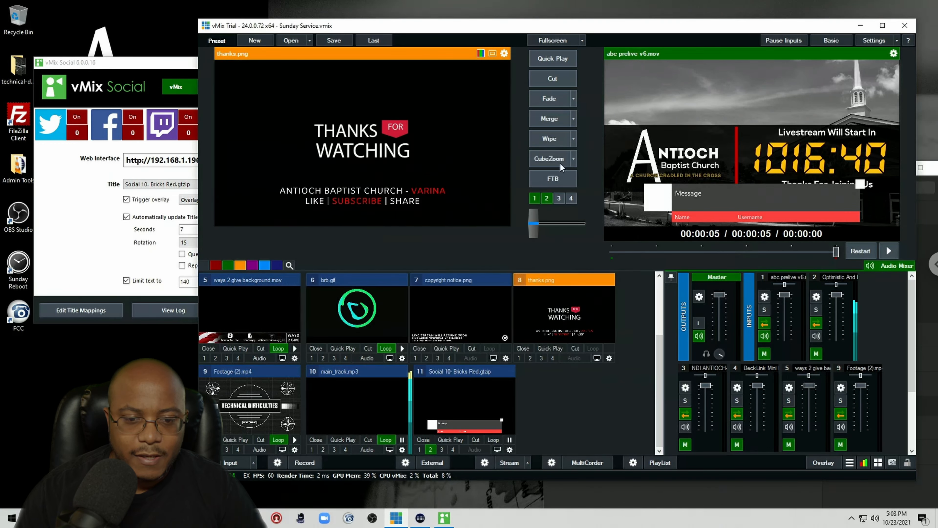
Step: Open the social title input's settings and shrink it to about 0.898 zoom with Pan Y at -0.135
left_click(510, 450)
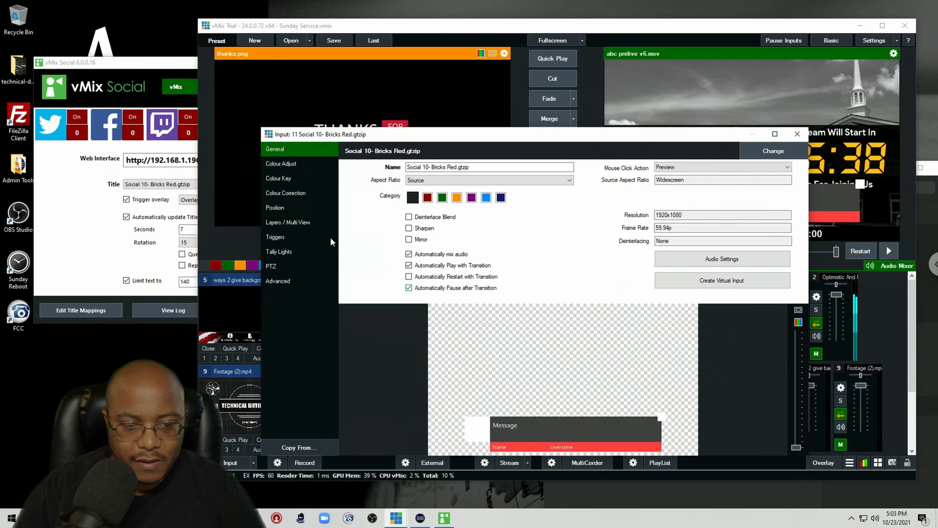
left_click(277, 282)
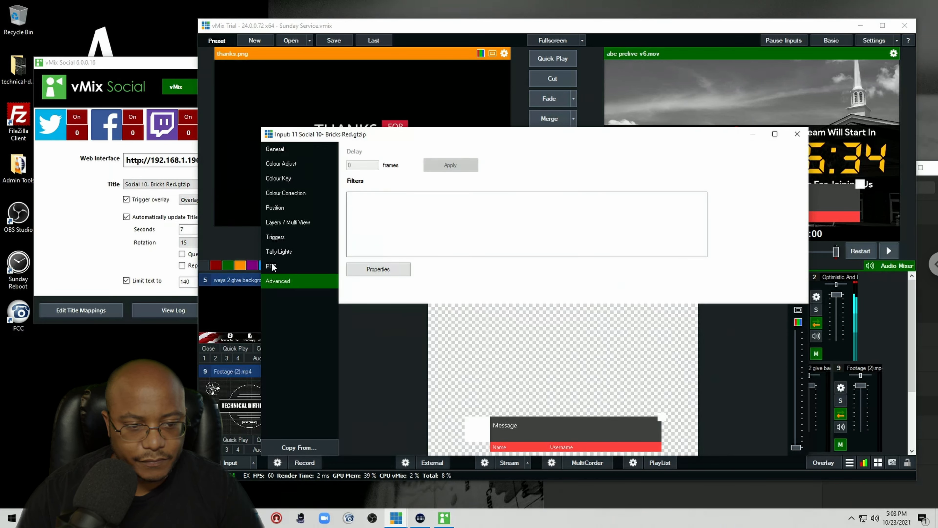
left_click(275, 208)
left_click_drag(409, 139, 237, 109)
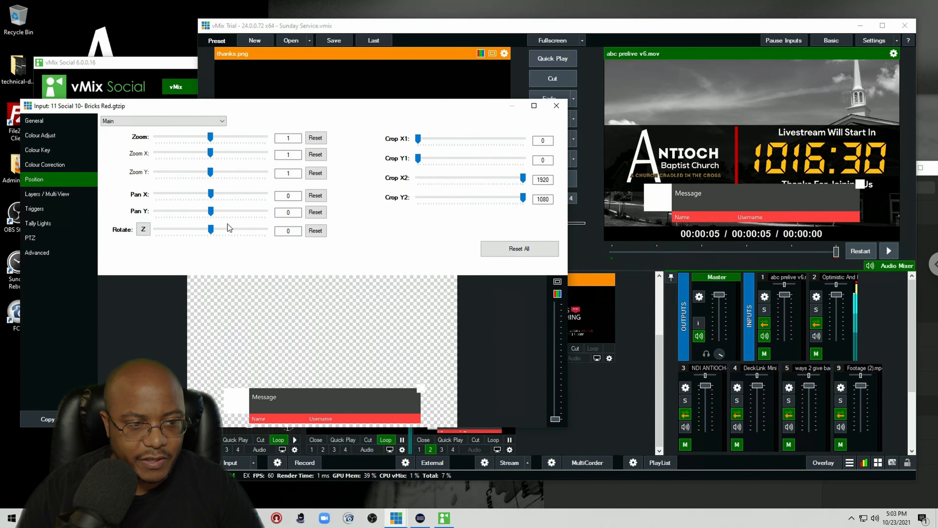
scroll(212, 141, "down", 2)
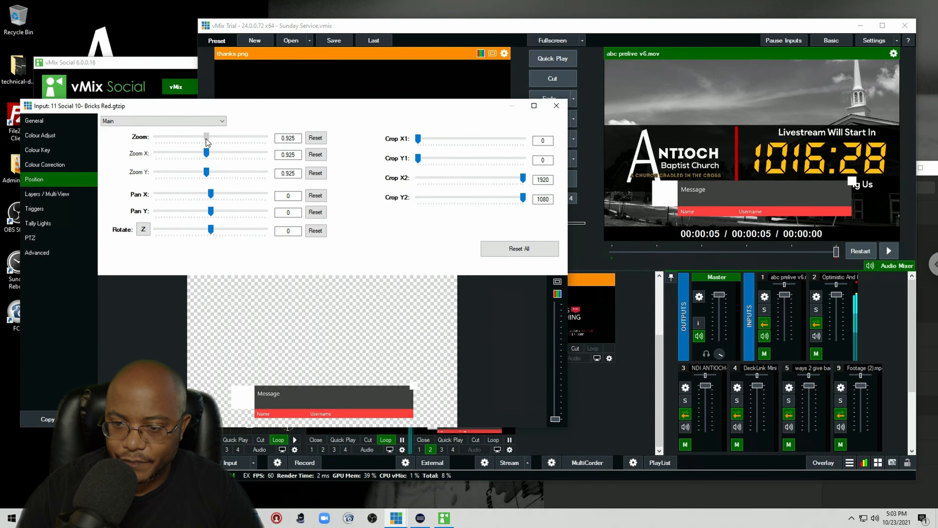
scroll(207, 214, "down", 4)
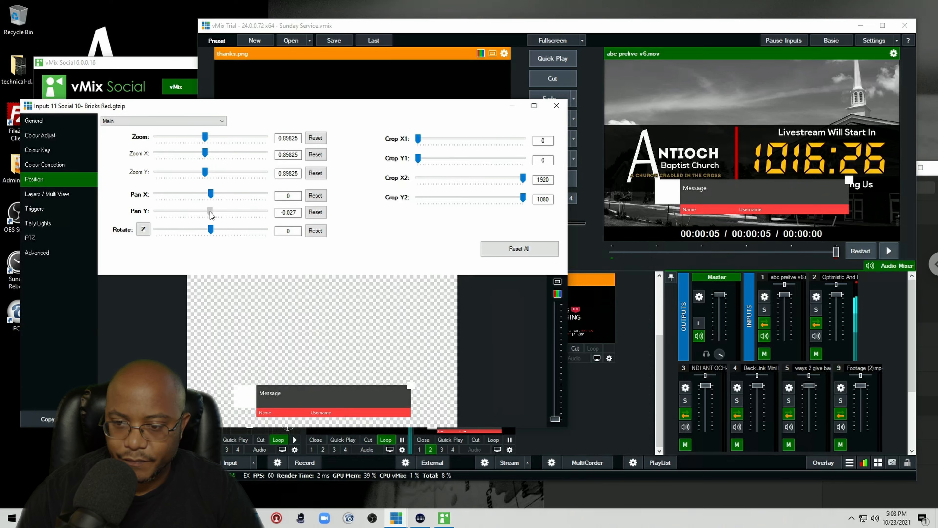
left_click_drag(205, 214, 209, 213)
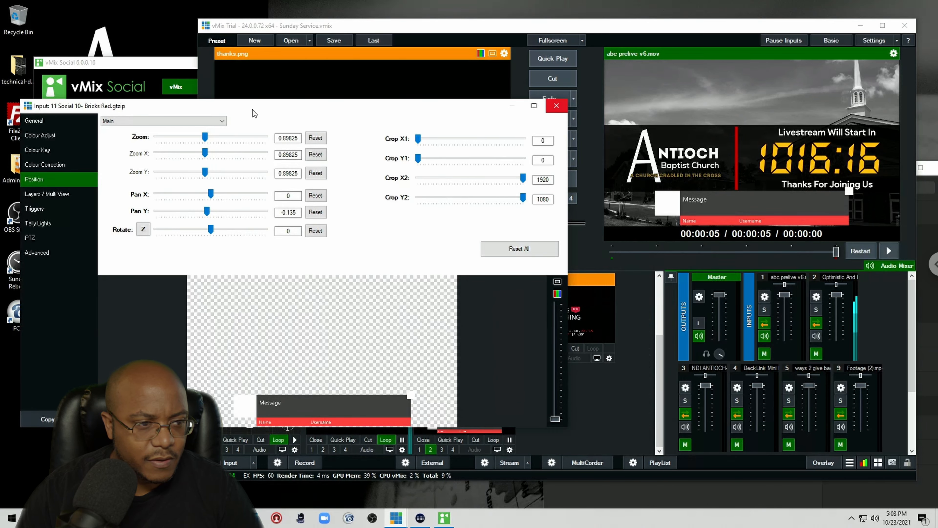
Step: Change the title's template to Social 4- Gordon Street Red from the GT Social templates
left_click(38, 125)
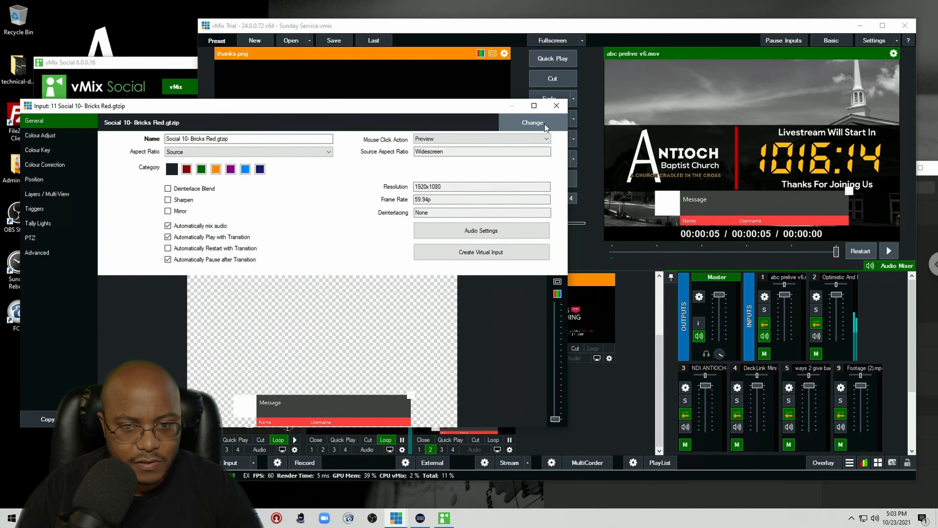
left_click(533, 124)
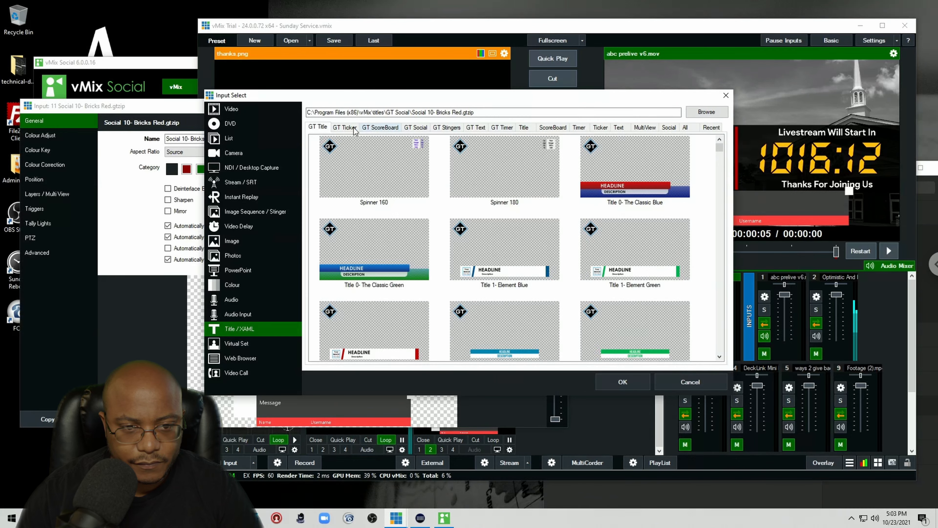
left_click(408, 130)
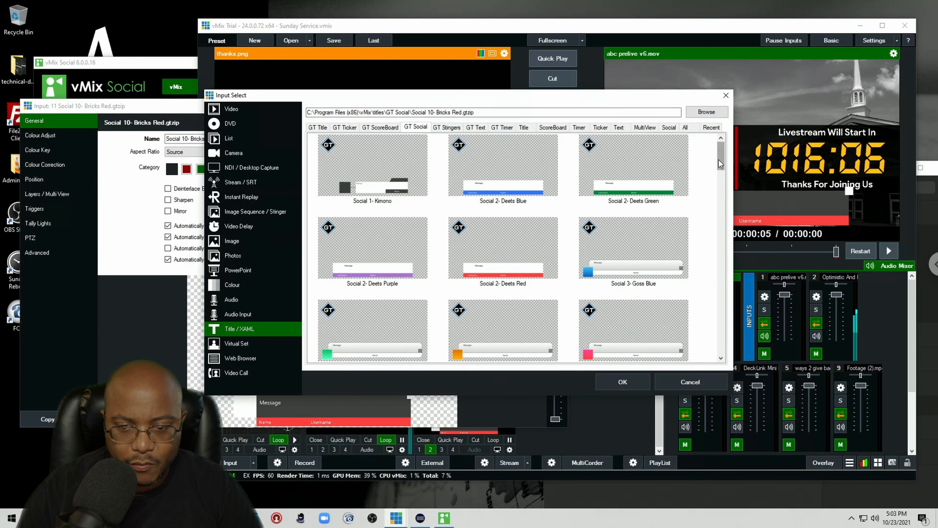
left_click_drag(720, 161, 722, 188)
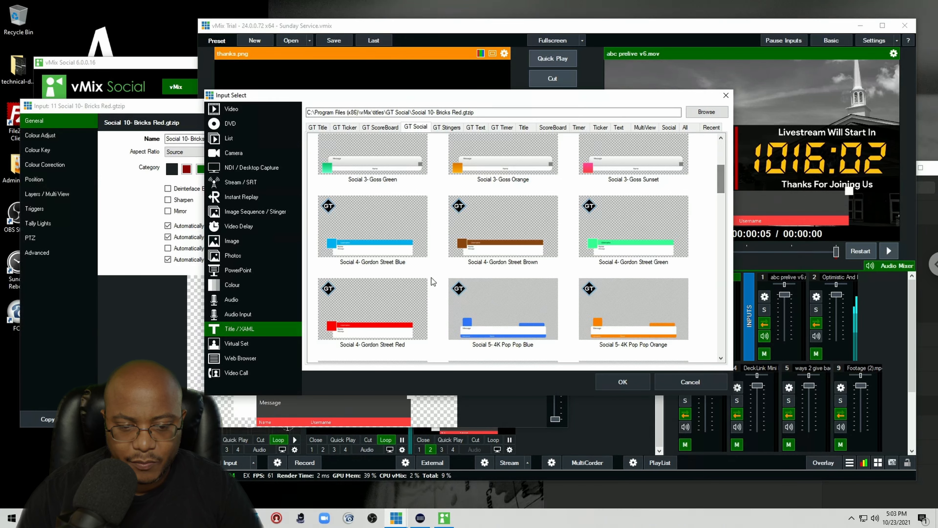
left_click(368, 317)
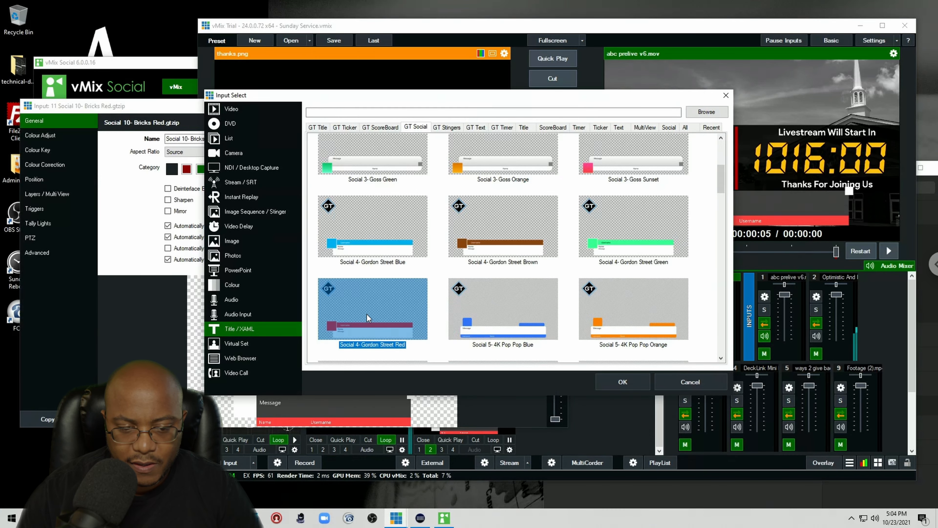
left_click(621, 383)
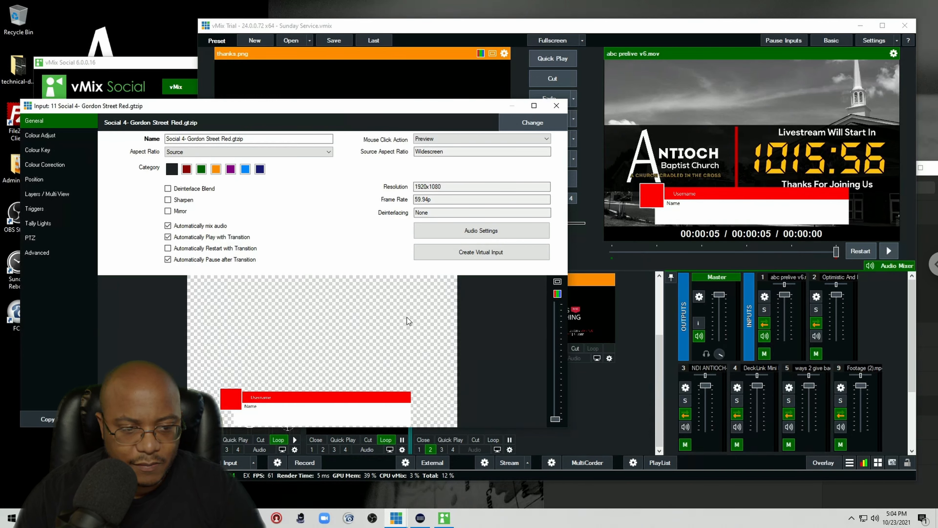
Step: Scale the title to about 0.809 zoom, set Pan Y to about -0.224, and close the input settings
left_click(34, 180)
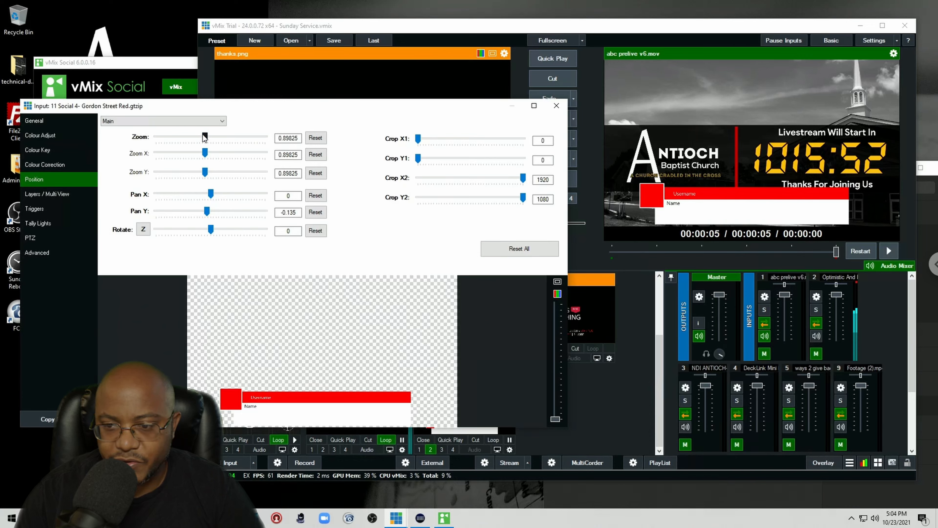
left_click_drag(204, 137, 199, 138)
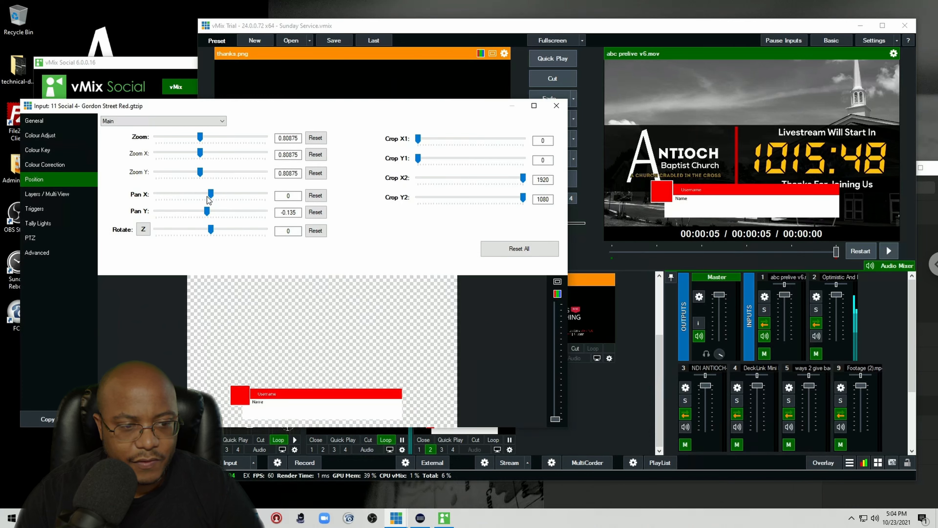
left_click_drag(207, 212, 205, 213)
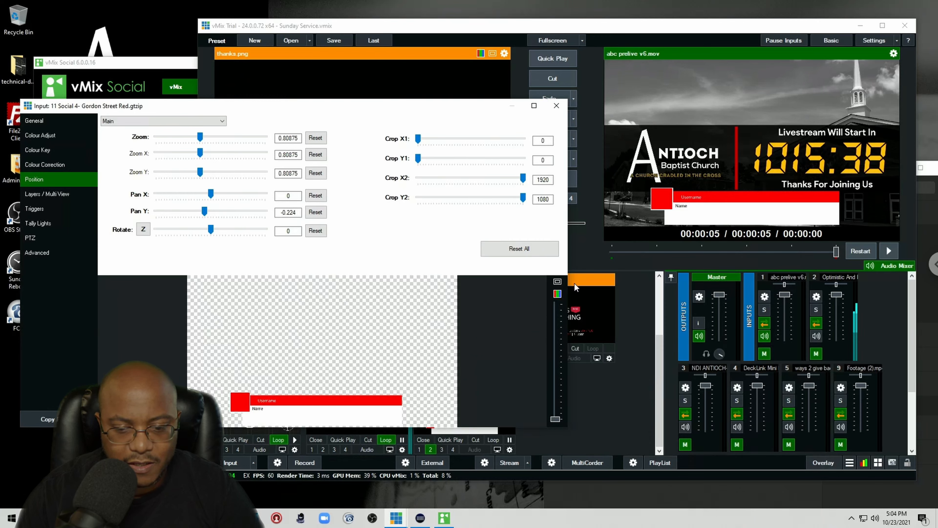
left_click(558, 107)
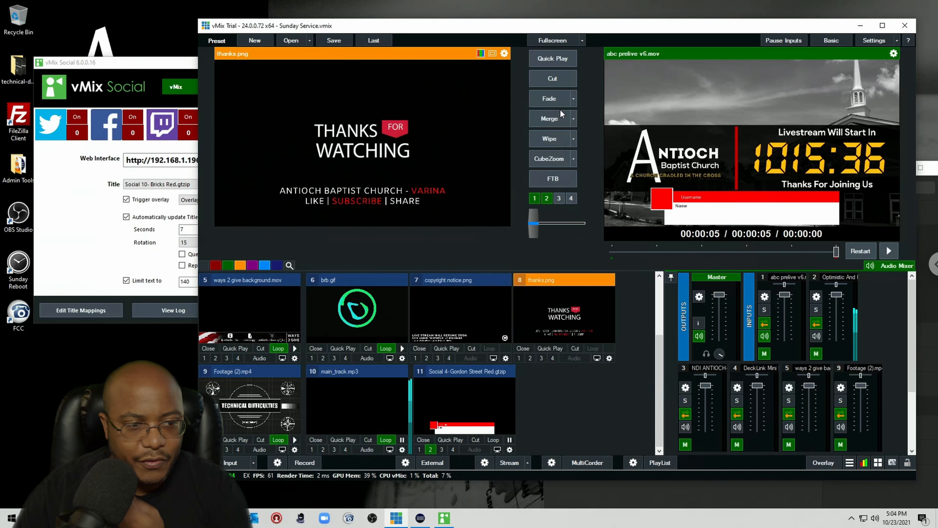
Step: Review the vMix Social Facebook page settings without changes and open its web interface in the browser
left_click(75, 236)
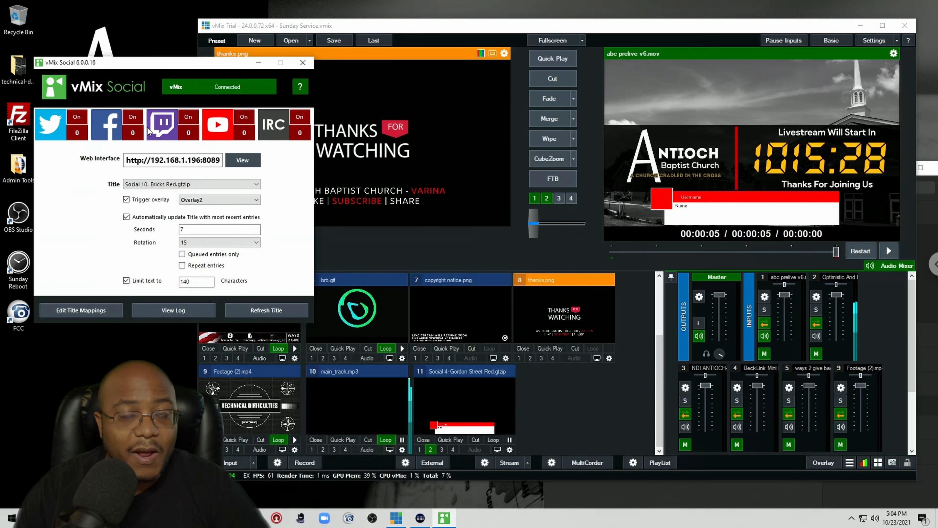
left_click(108, 128)
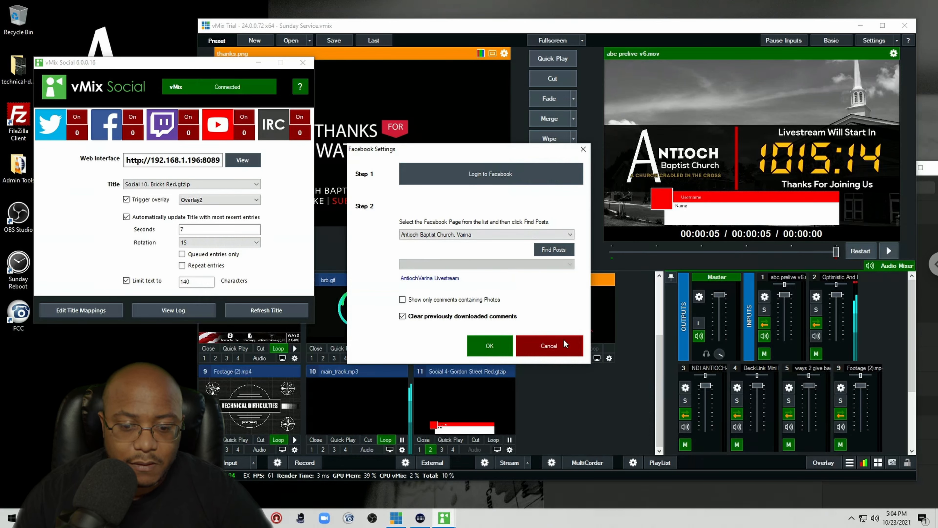
left_click(565, 348)
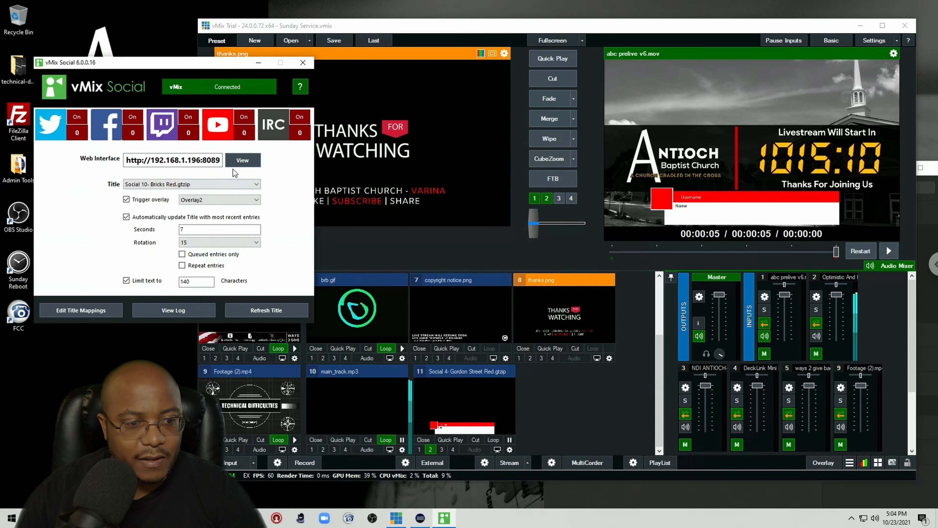
left_click(248, 162)
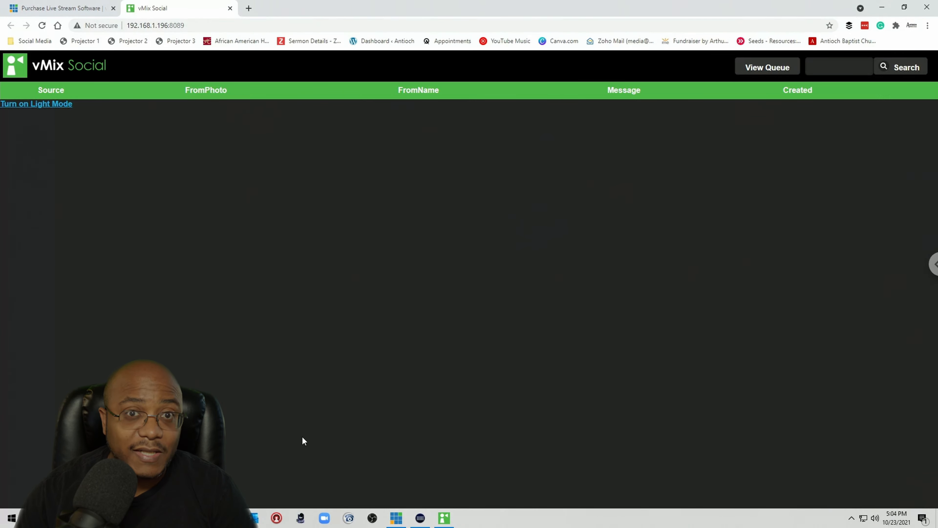
left_click(887, 8)
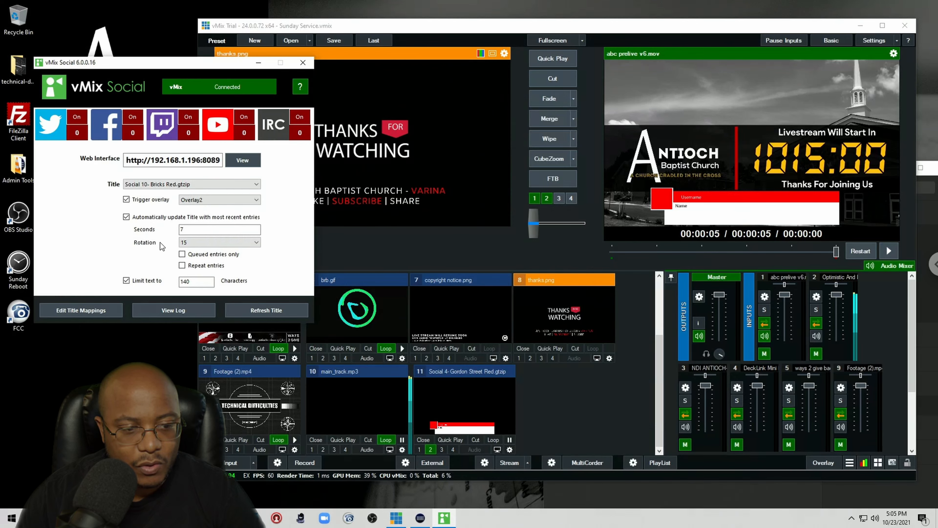
Step: Set vMix Social to show each entry for 7 seconds with Queued entries only, and check the web interface queue
left_click(183, 229)
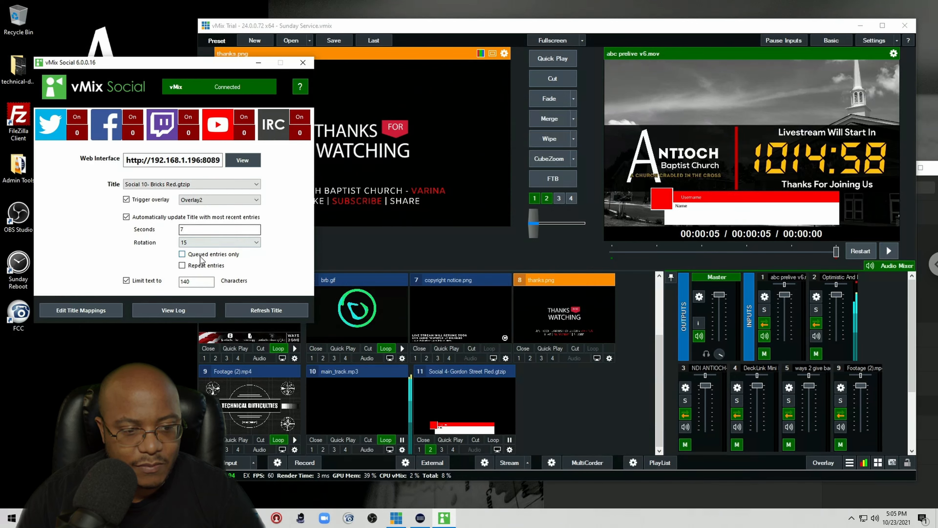
type("7")
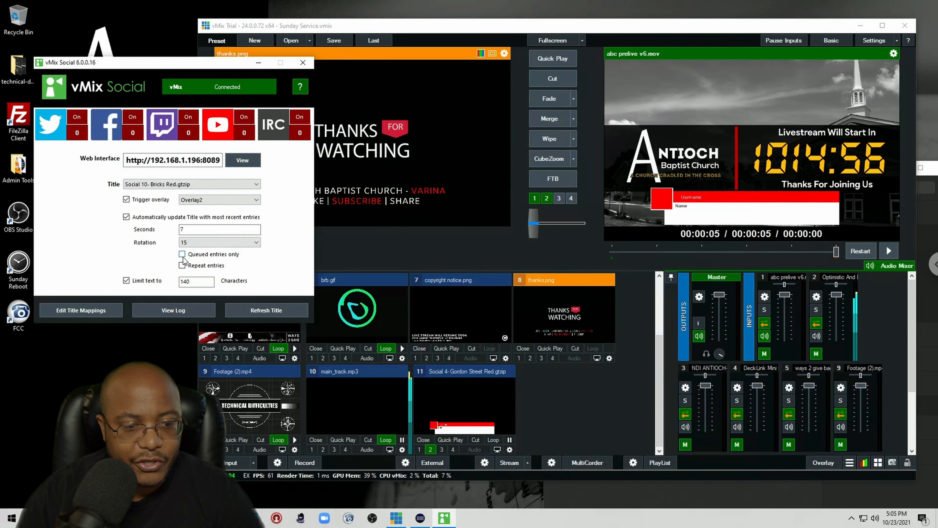
left_click(182, 254)
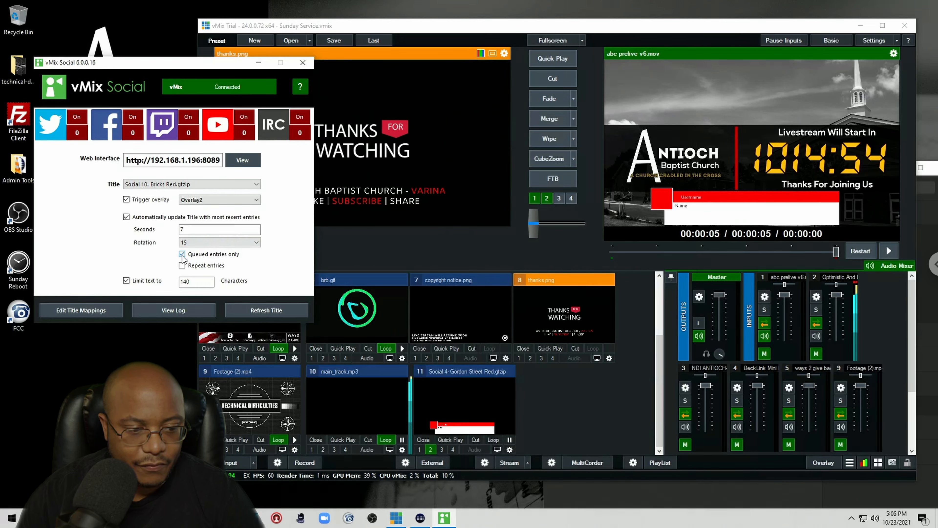
left_click(242, 160)
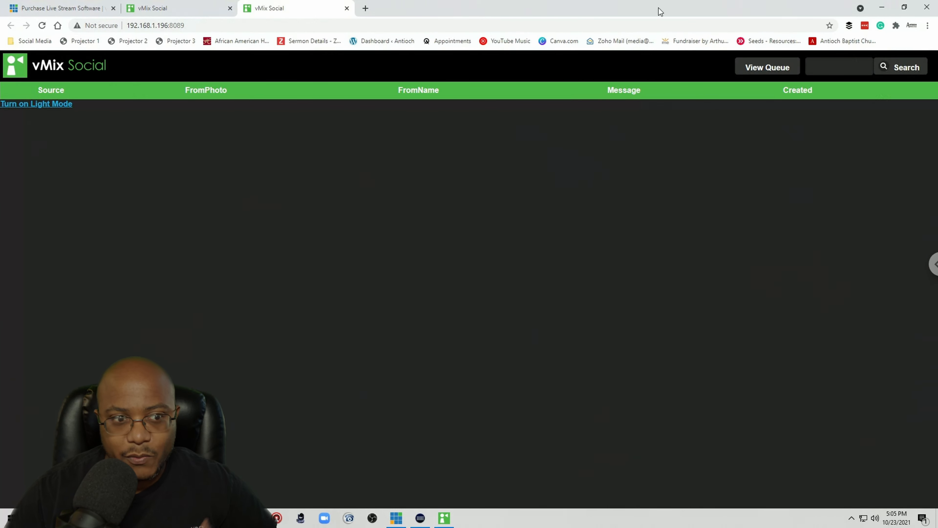
left_click(882, 7)
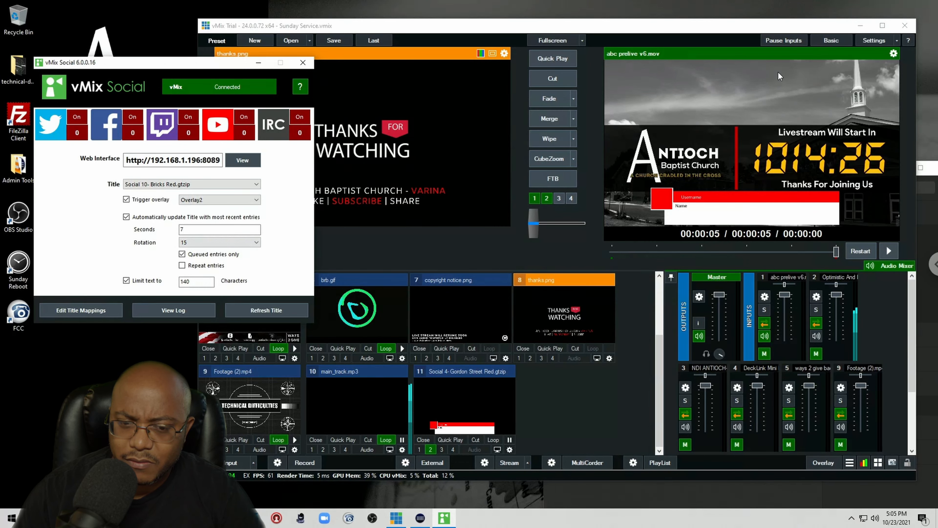
Step: Change the social title input's template to Social 6- 4K Speak Now Red from the GT Social templates
left_click(510, 449)
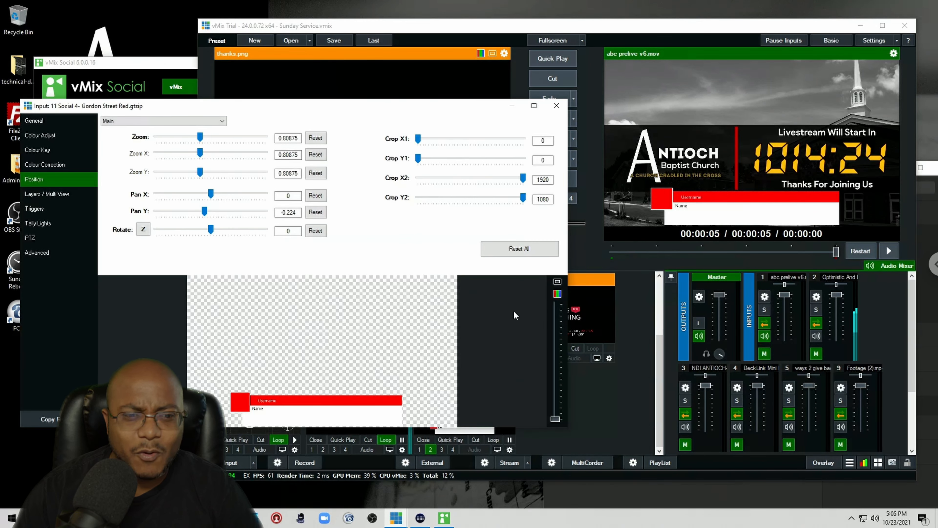
left_click(40, 122)
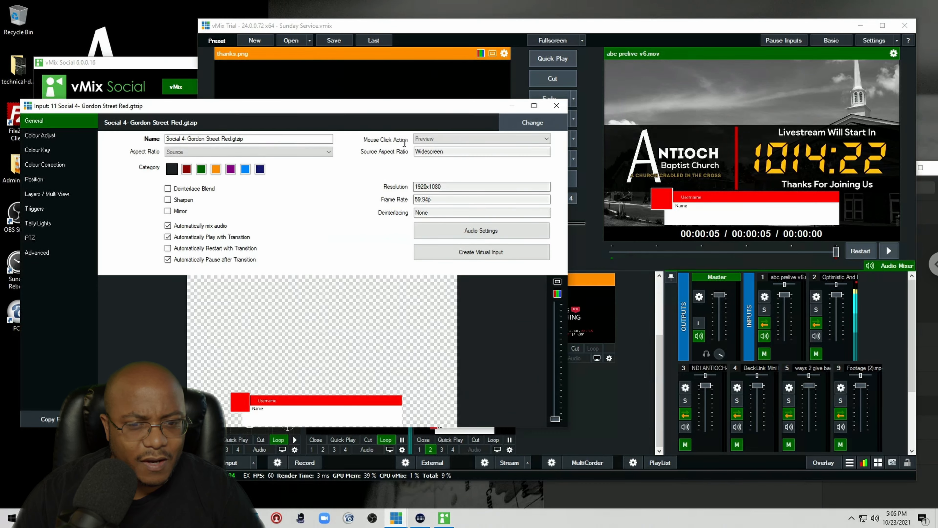
left_click(533, 122)
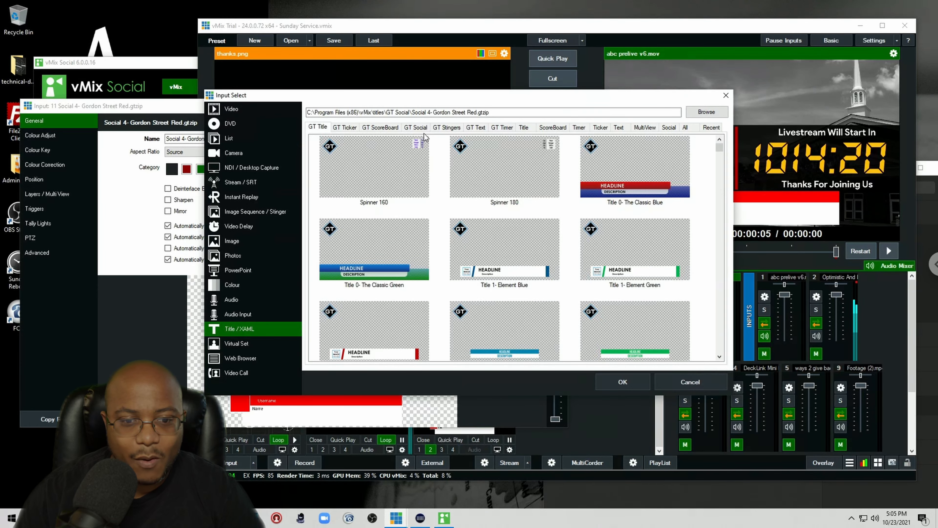
left_click(417, 127)
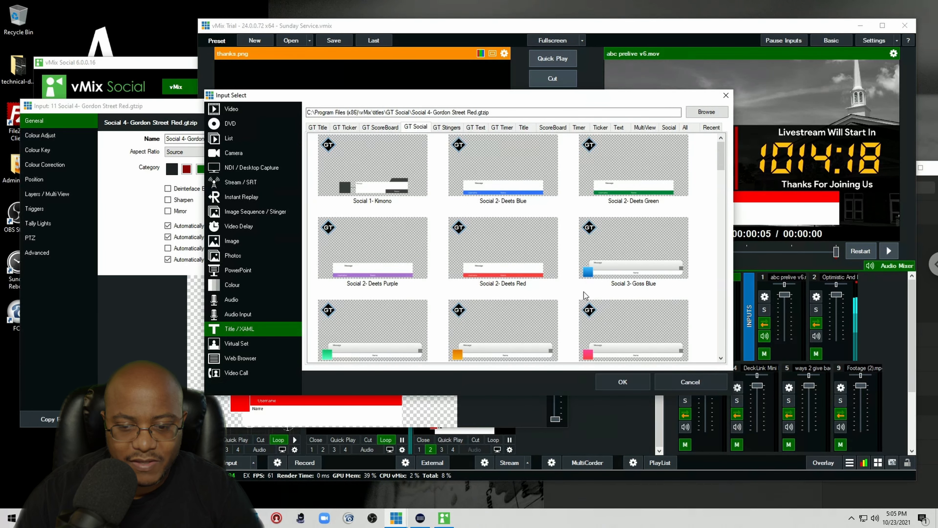
scroll(584, 295, "down", 3)
left_click(635, 211)
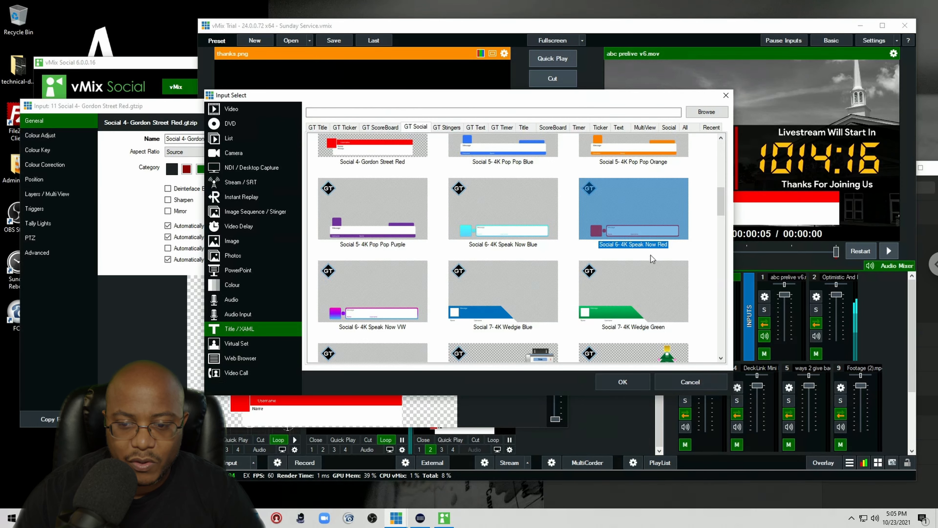
left_click(623, 380)
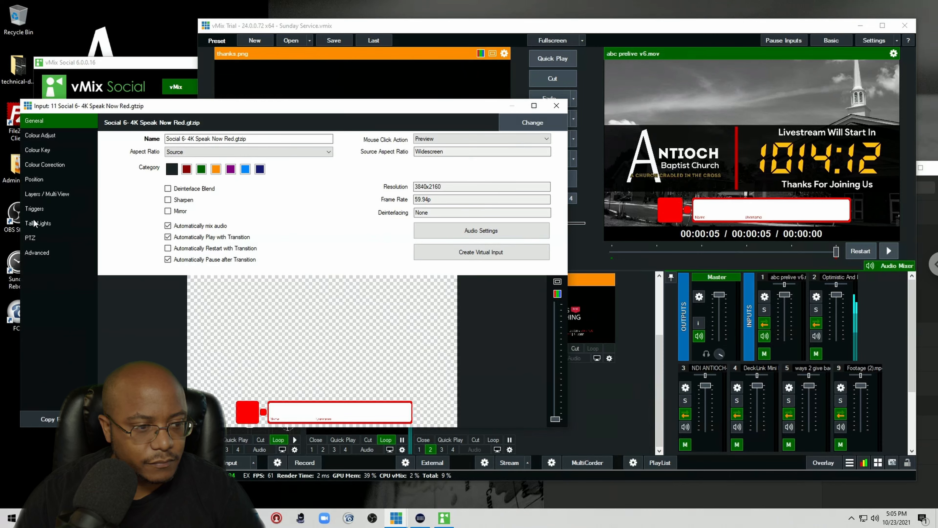
Step: Reset the title's zoom to 1 and raise it to a Pan Y of about -0.014
left_click(33, 179)
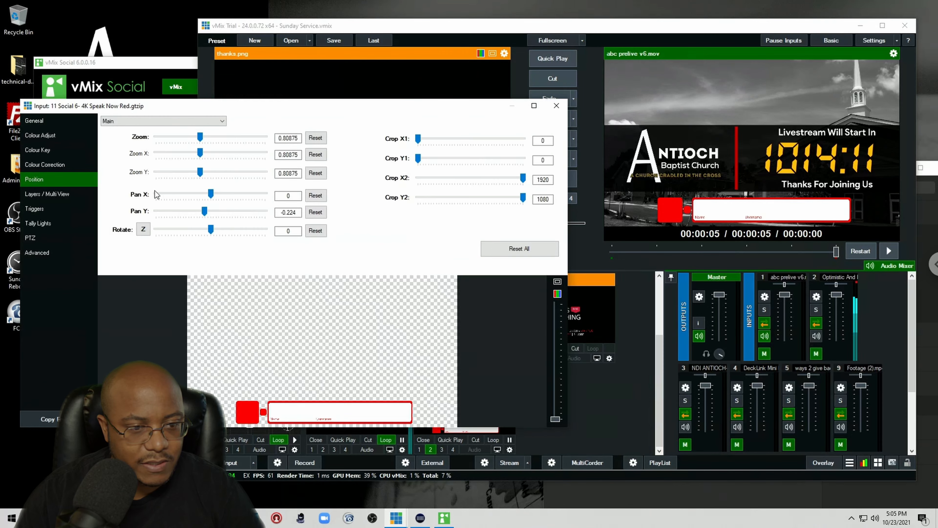
left_click(316, 139)
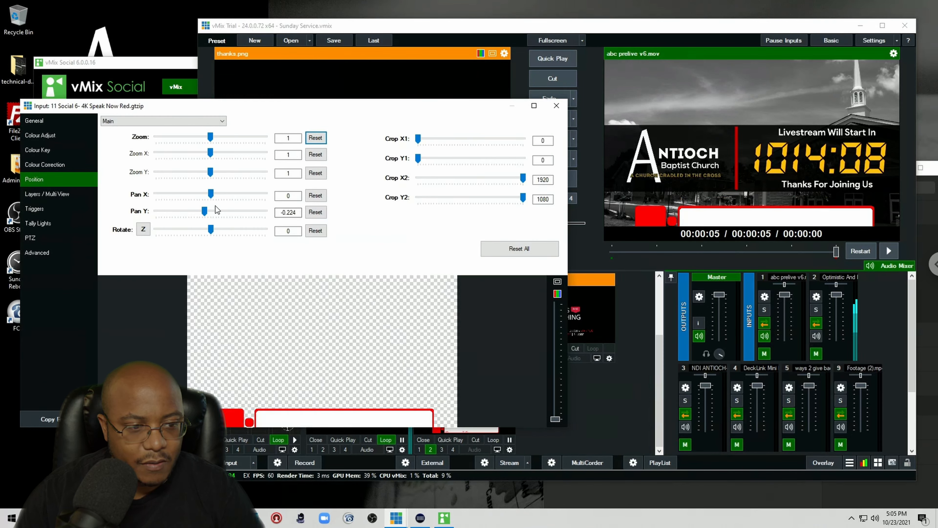
left_click(222, 212)
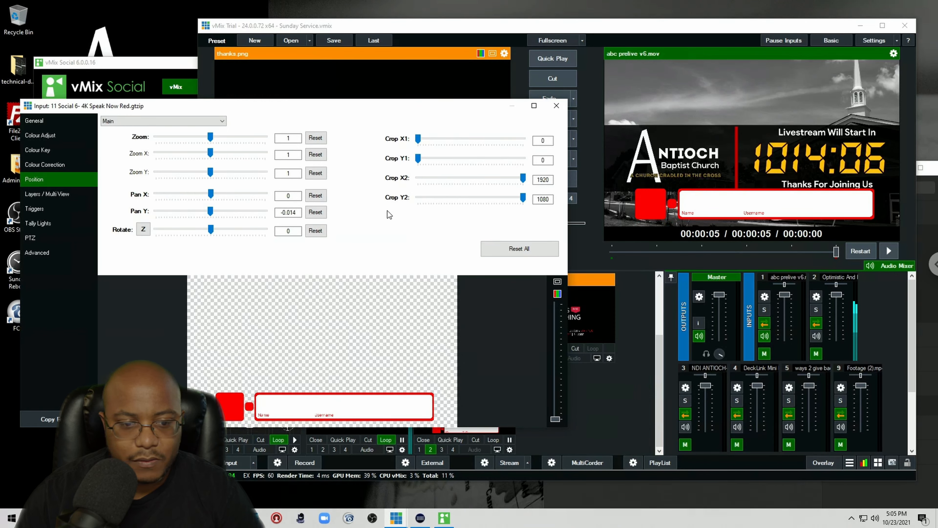
Step: Raise the social title's Pan Y to about 1.283 and close the input settings
left_click_drag(208, 209, 246, 211)
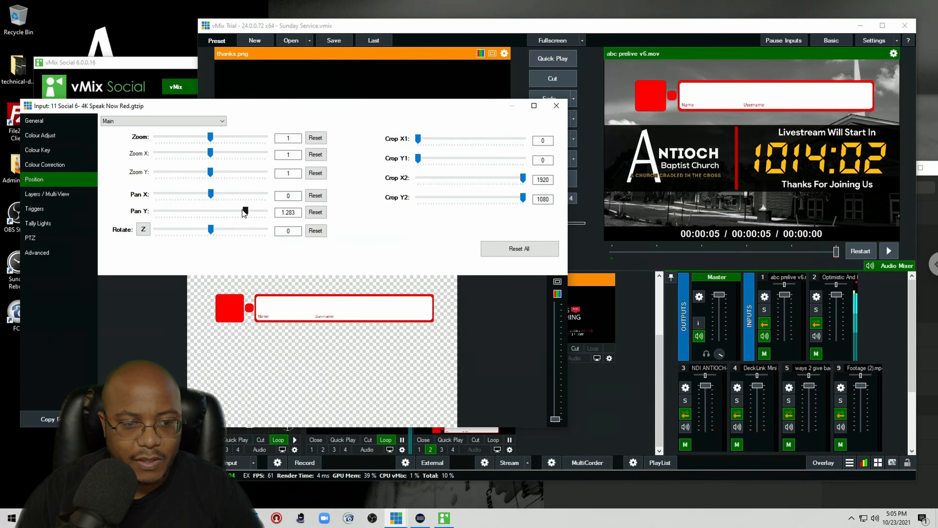
left_click(35, 121)
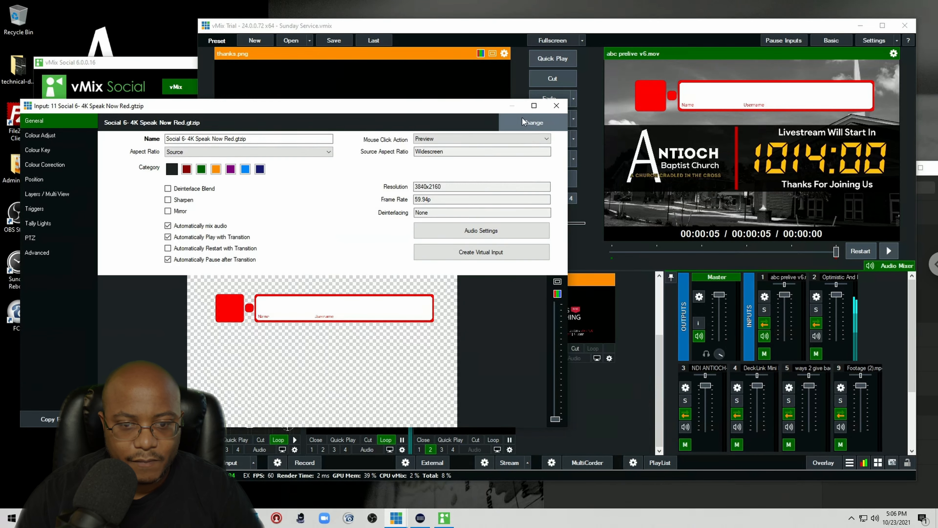
left_click(556, 106)
Step: Open the social title in the Title Editor and set the Message text's font size to 40
right_click(449, 394)
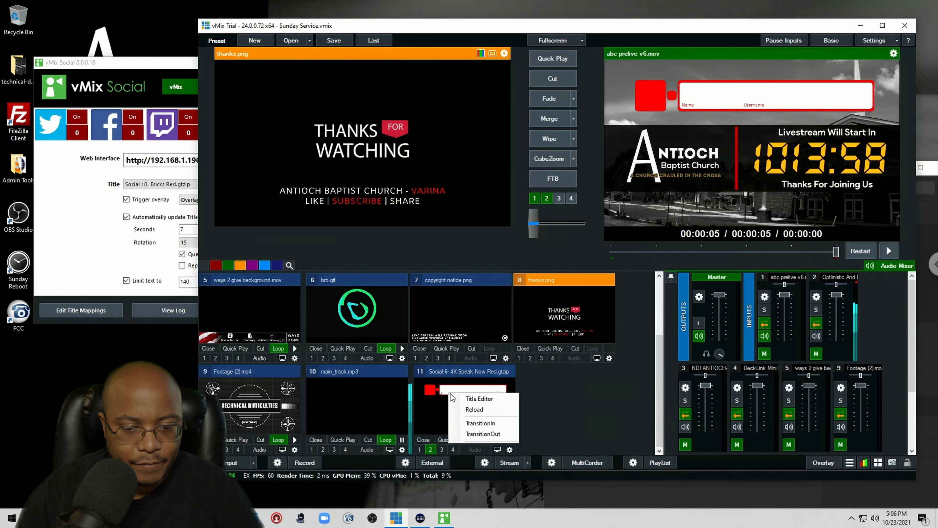
left_click(488, 395)
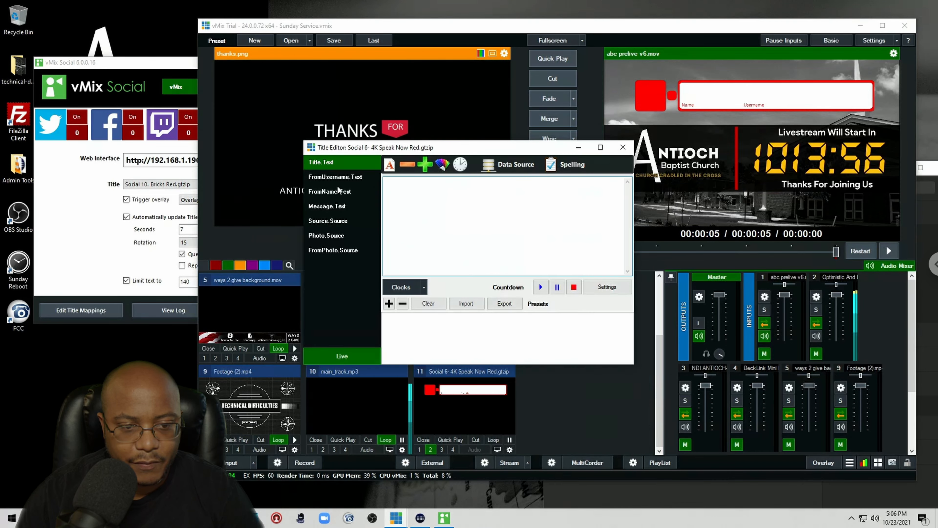
left_click(335, 207)
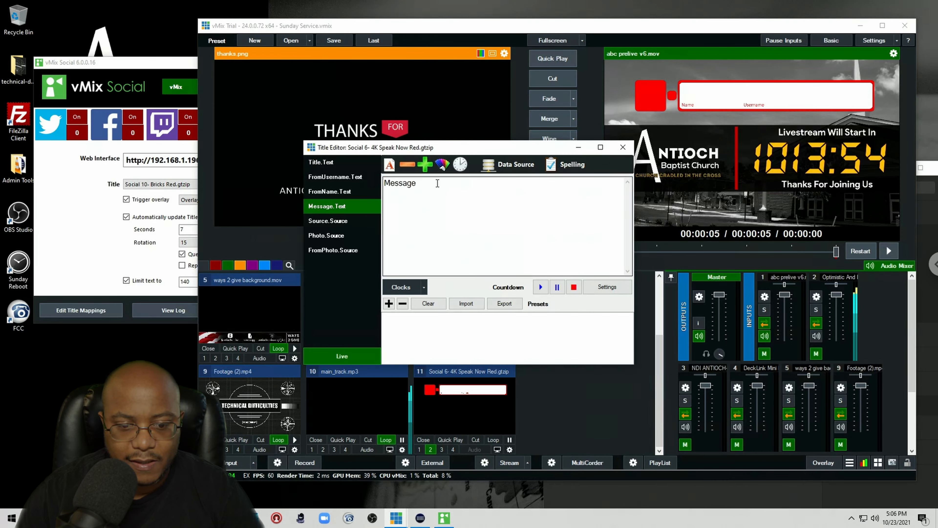
double_click(401, 183)
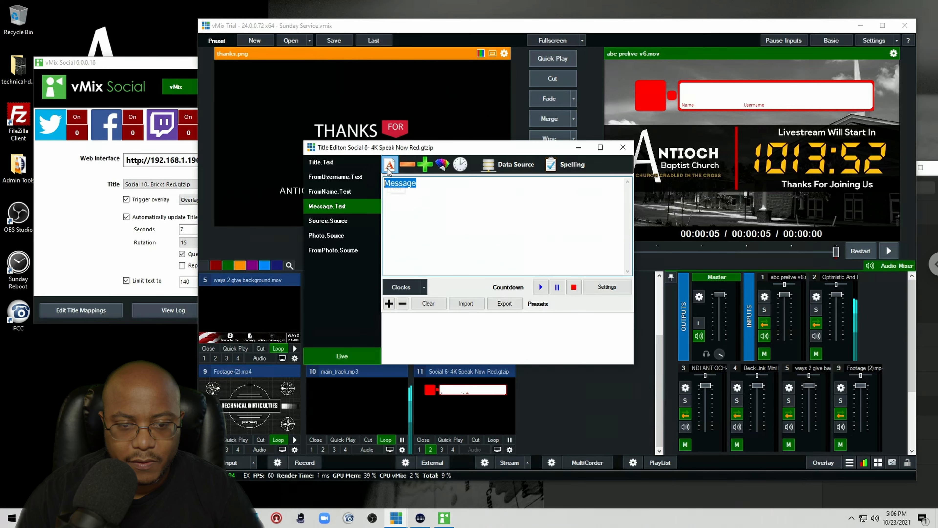
left_click(389, 167)
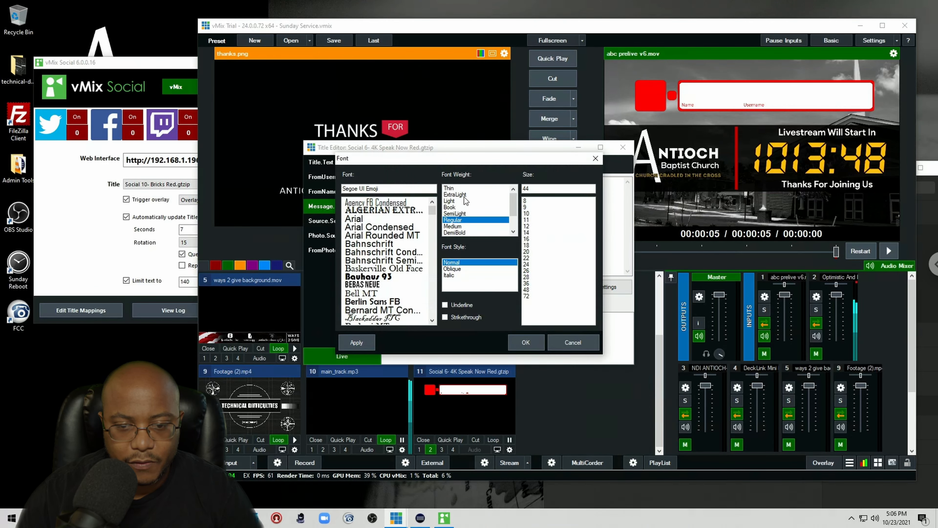
left_click_drag(532, 189, 502, 187)
type("40")
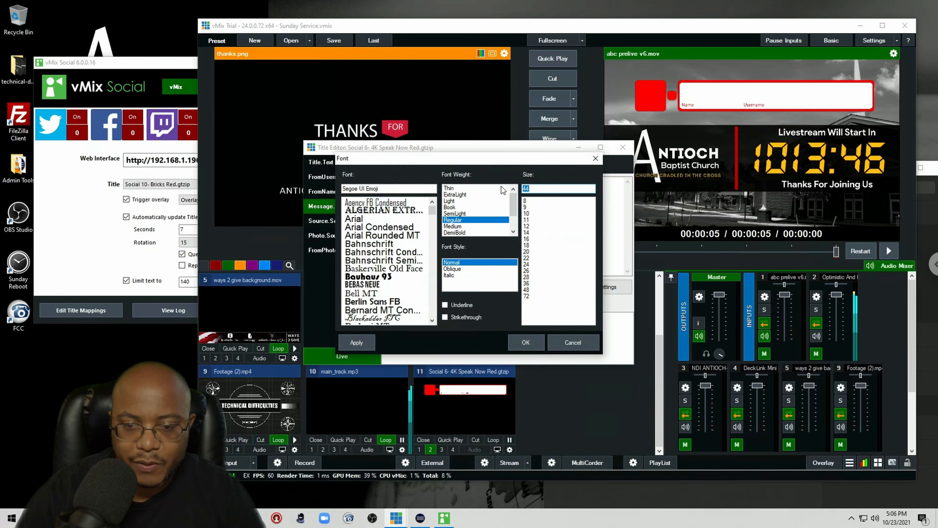
left_click(534, 342)
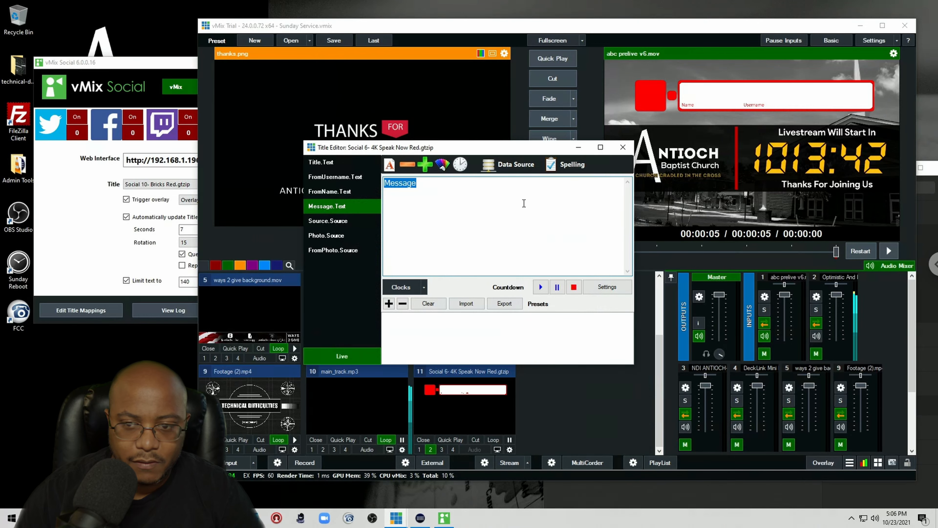
left_click(623, 147)
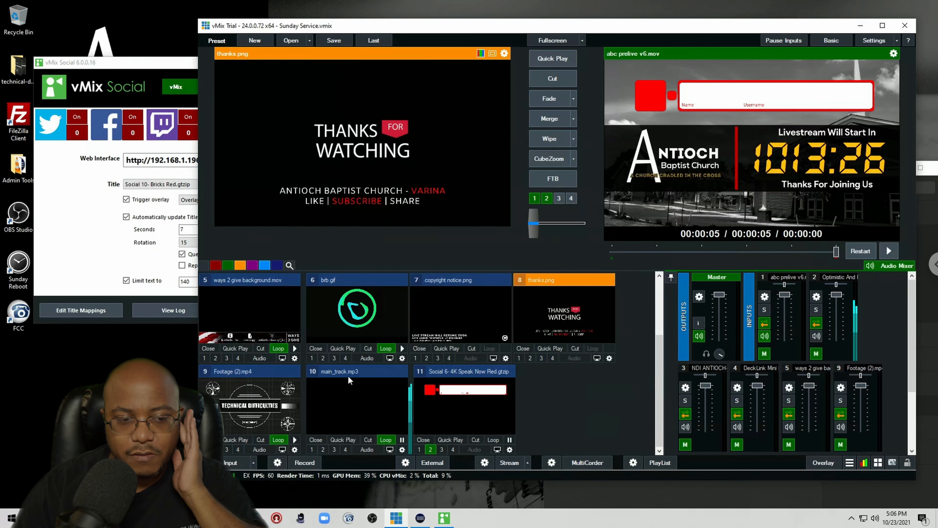
Step: Turn off Queued entries only in vMix Social, keeping automatic title updates enabled
left_click(91, 261)
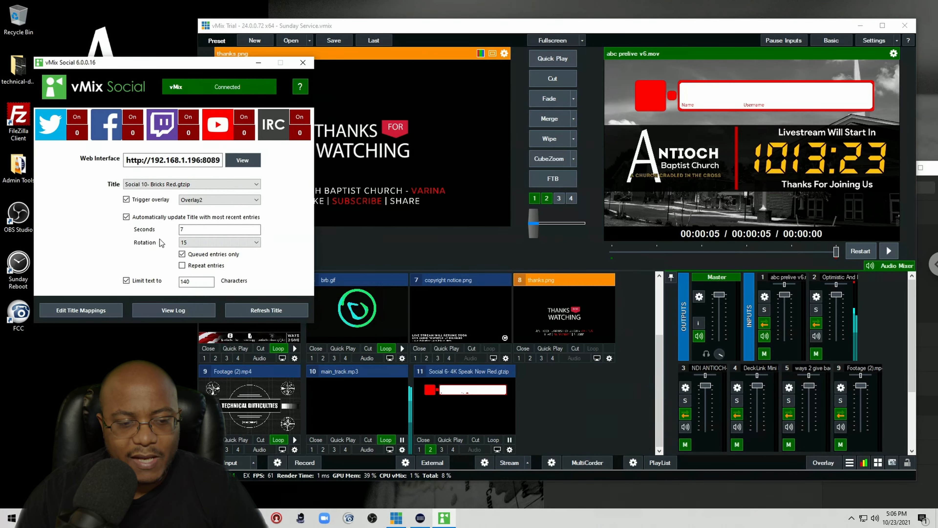
left_click(183, 254)
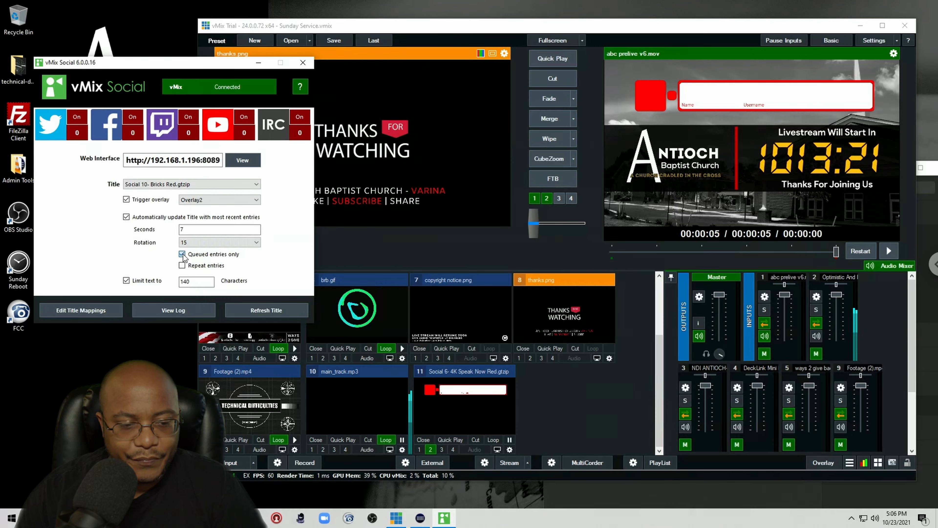
left_click(126, 217)
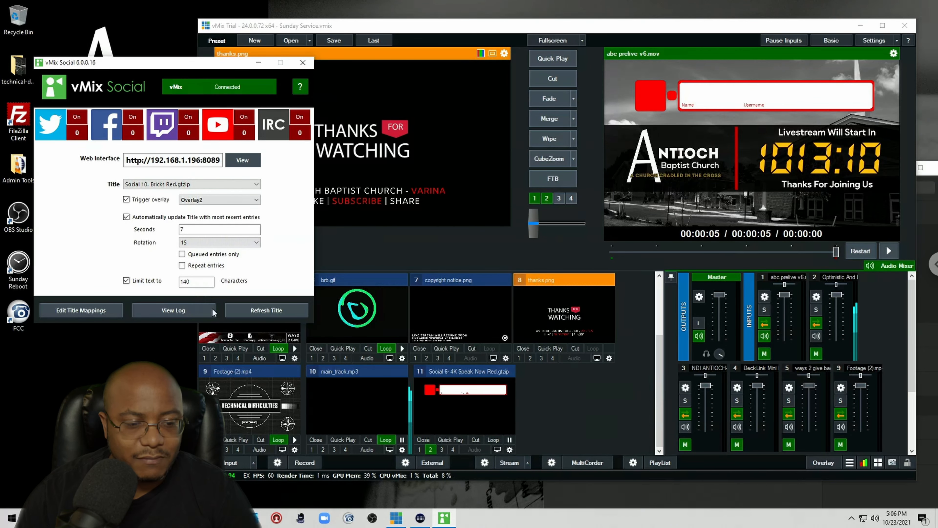
Step: Reposition the social title to a Pan Y of about -0.081 and a Pan X of about 0.152
left_click(509, 450)
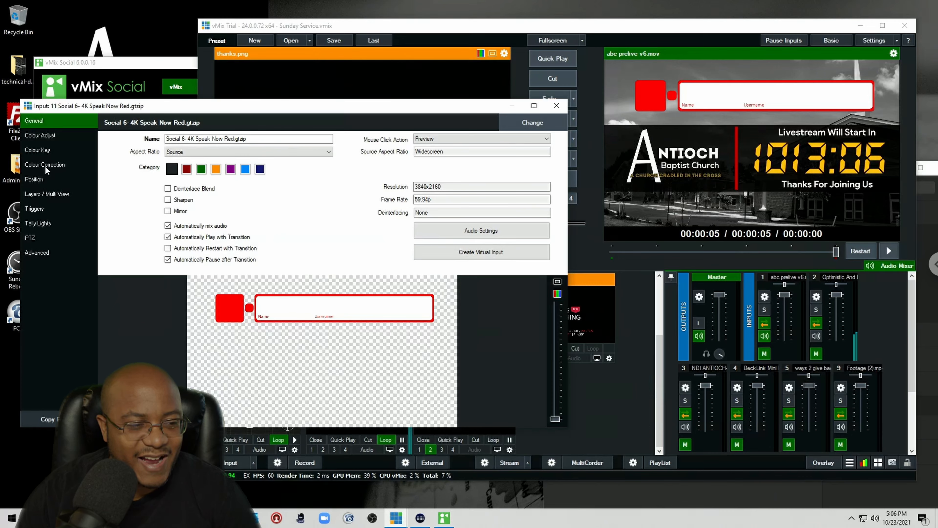
left_click(42, 181)
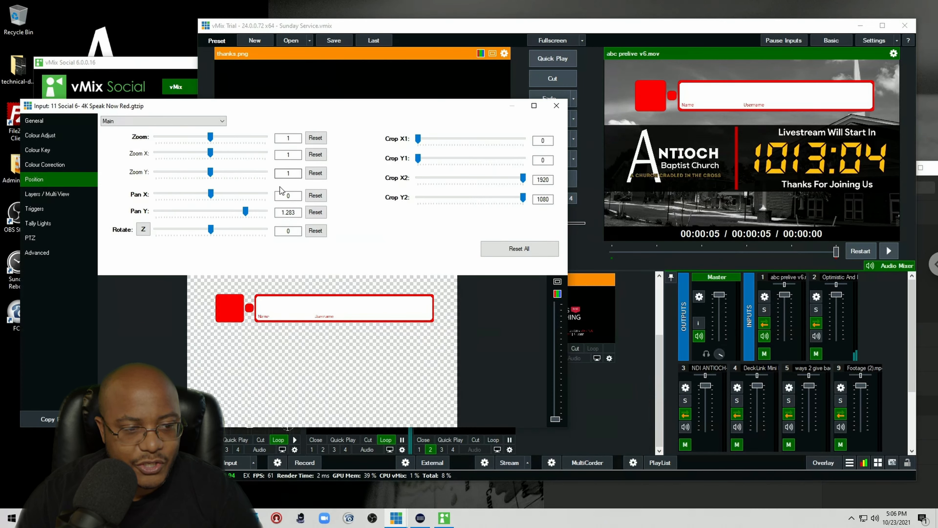
left_click_drag(245, 212, 209, 220)
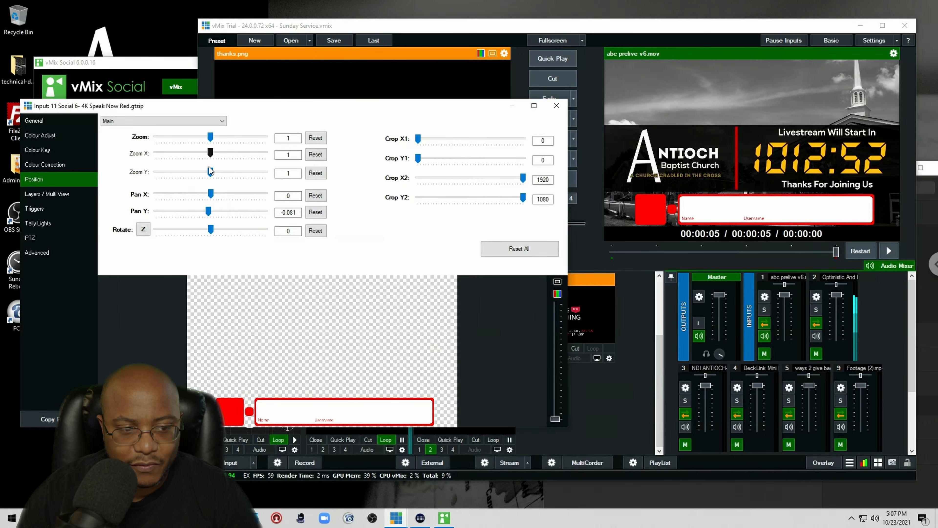
mouse_move(211, 193)
left_mouse_down()
mouse_move(199, 194)
mouse_move(215, 193)
left_mouse_up()
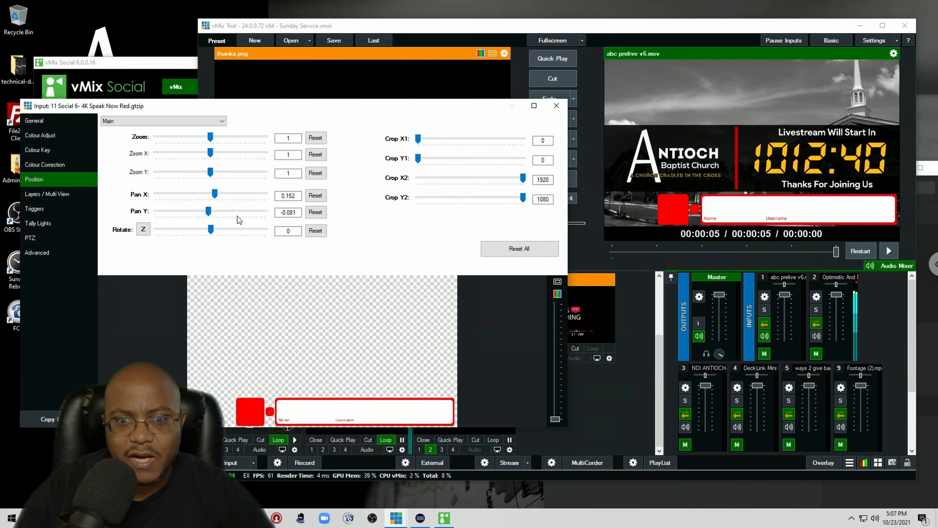
left_click(557, 106)
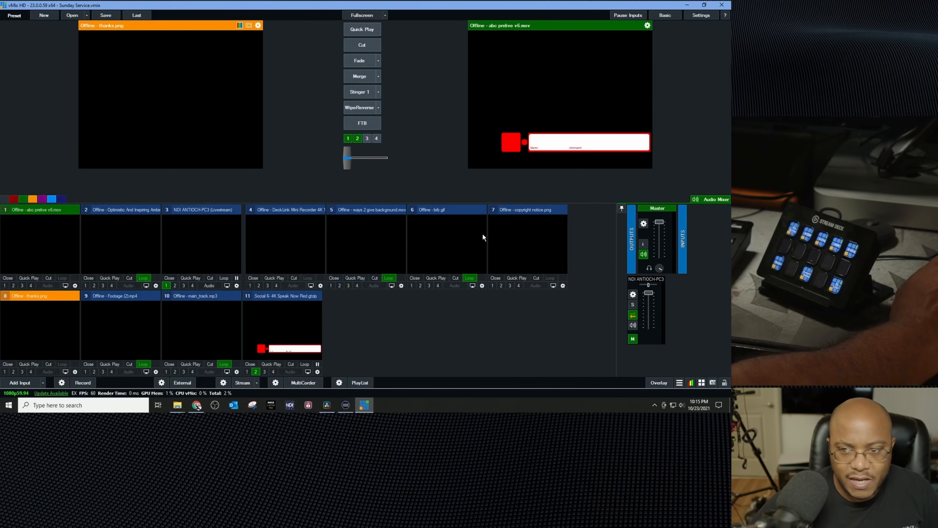
Step: Open the Shortcuts settings, add a shortcut and capture a Stream Deck button as its control
left_click(687, 16)
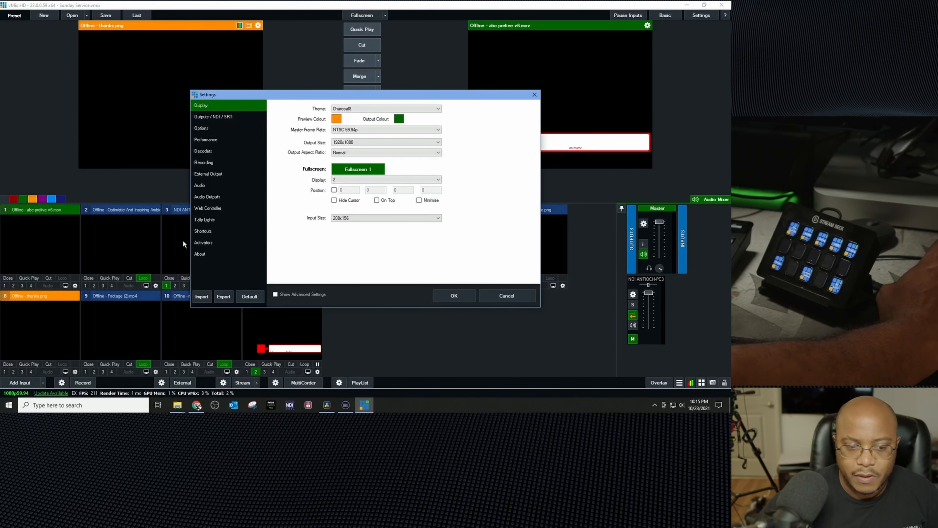
left_click(207, 231)
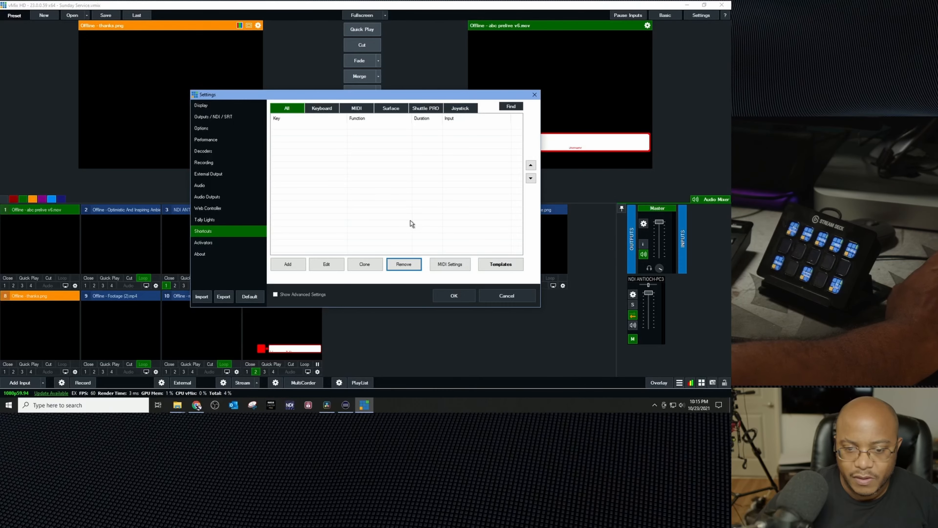
left_click(294, 268)
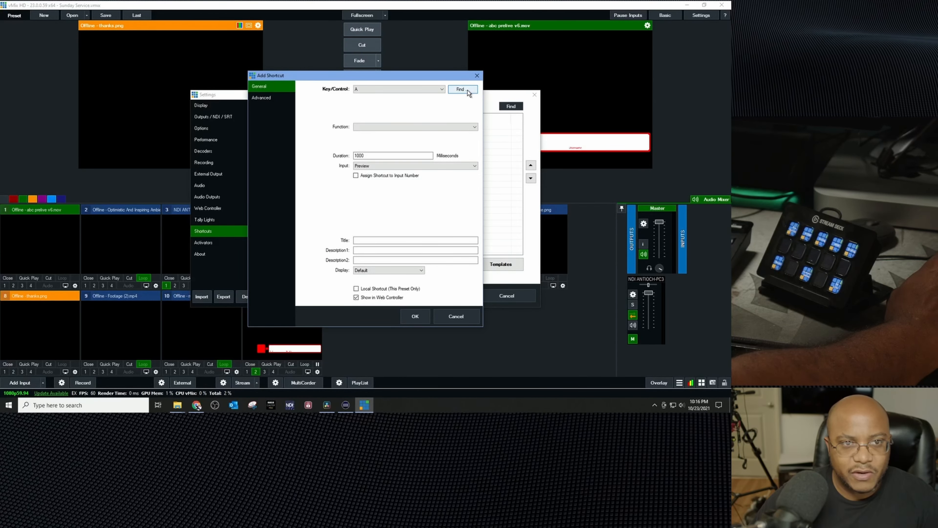
left_click(468, 90)
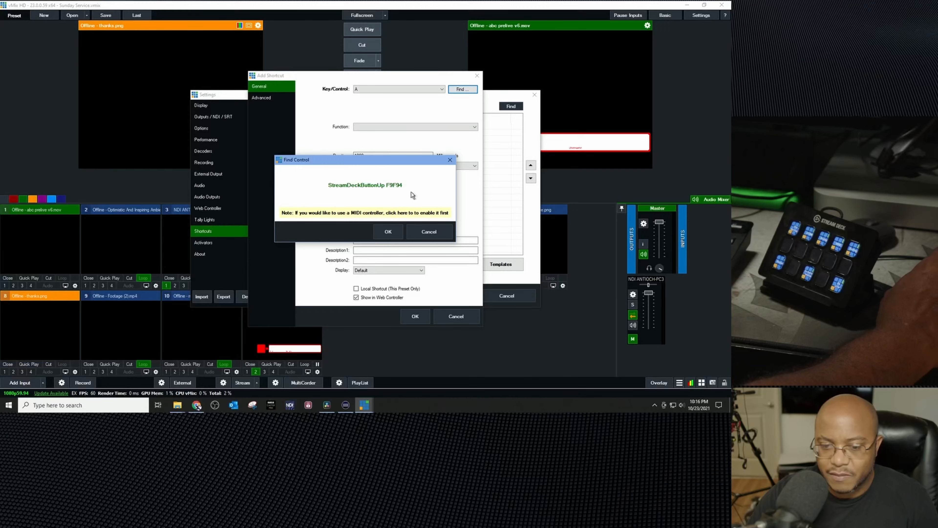
left_click(387, 233)
Step: Give the shortcut the Fade function on input 1 abc prelive v6.mov and save it
left_click(472, 127)
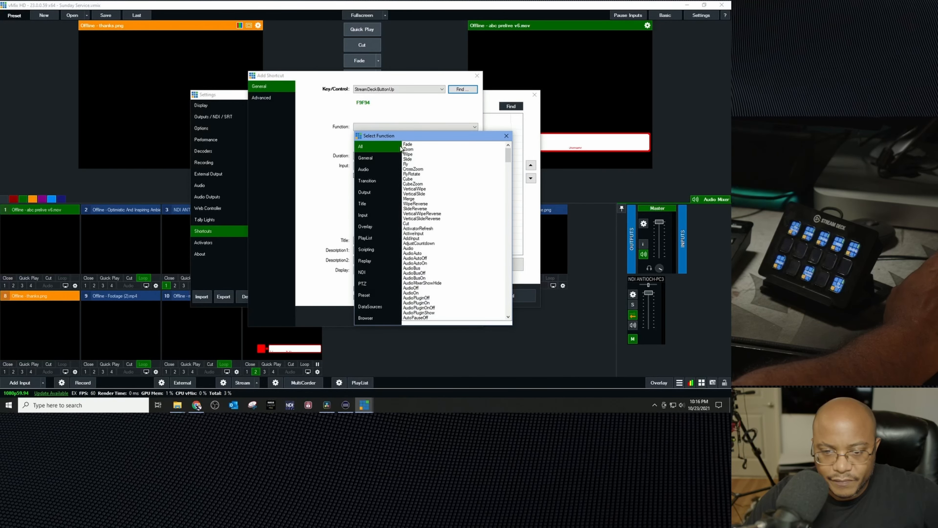
left_click(413, 144)
double_click(413, 145)
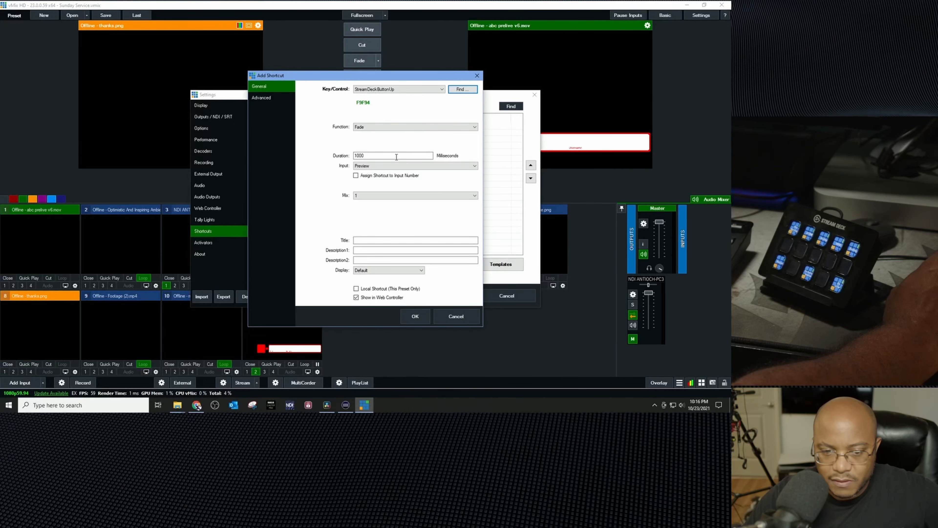
left_click(401, 169)
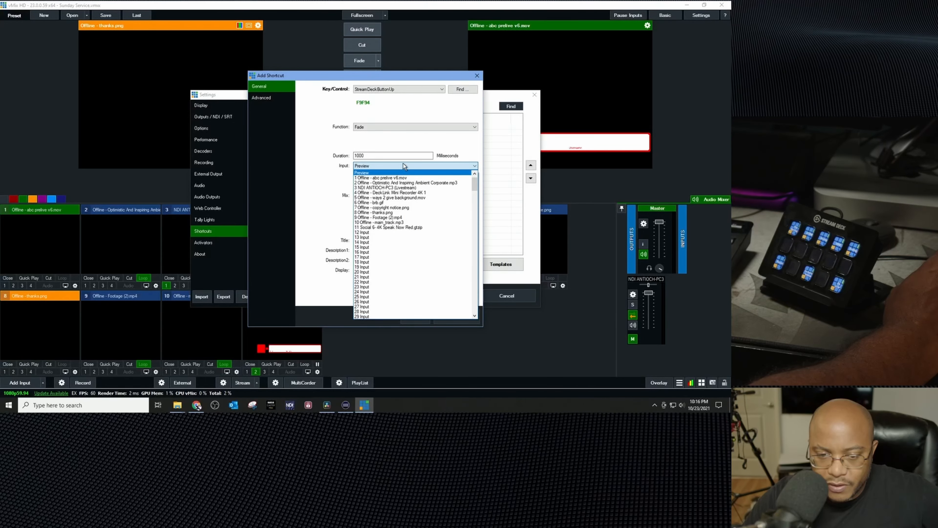
left_click(398, 178)
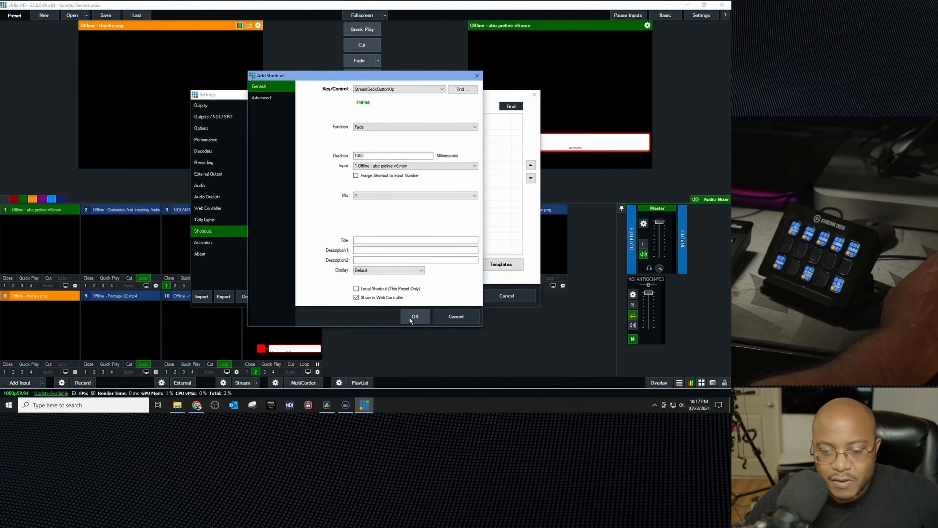
left_click(420, 317)
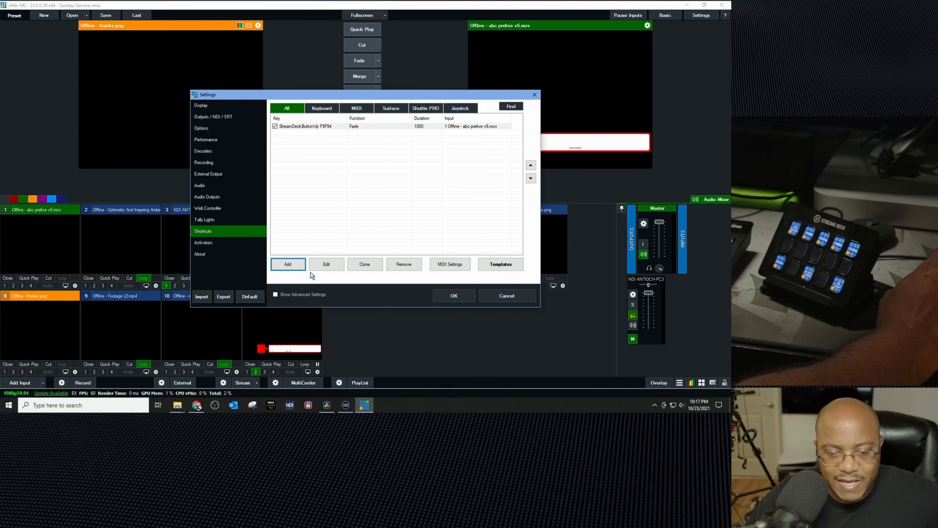
Step: Add a second shortcut and capture another Stream Deck button as its control
left_click_drag(354, 96, 492, 99)
left_click(425, 265)
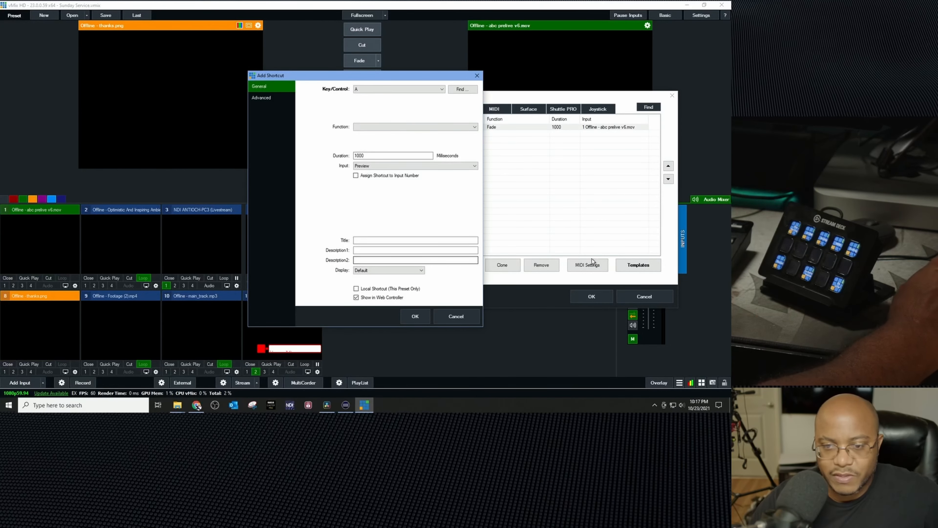
left_click(470, 90)
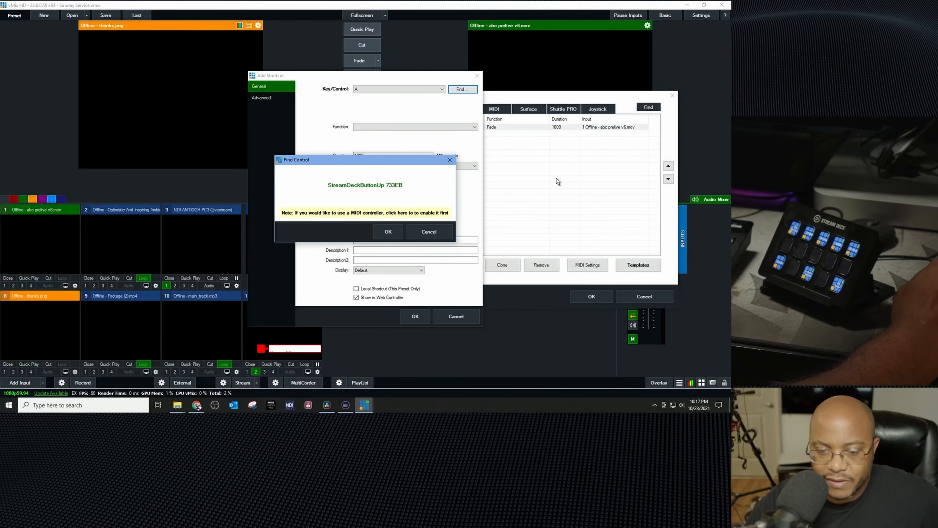
left_click(388, 232)
Step: Give the second shortcut the Fade function on input 4 DeckLink Mini Recorder 4K 1 and save it
left_click(365, 127)
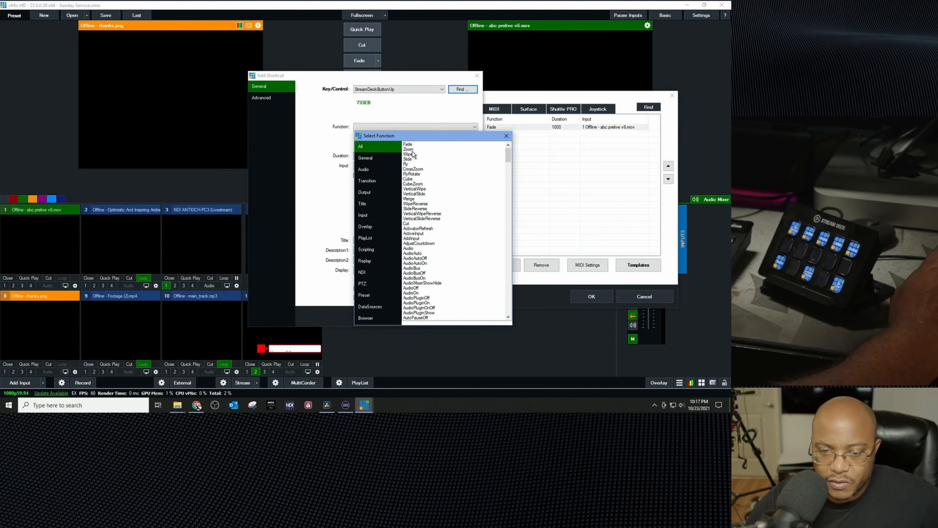
double_click(408, 144)
left_click(439, 168)
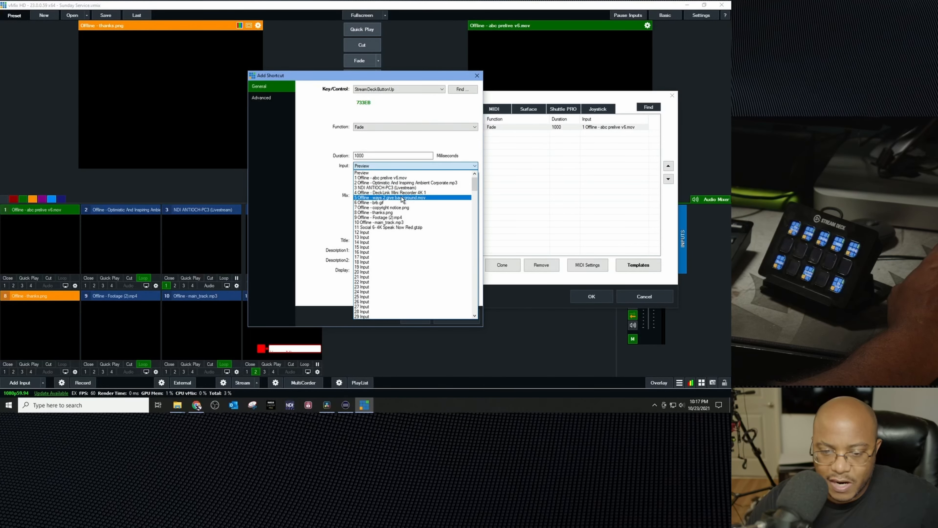
left_click(403, 193)
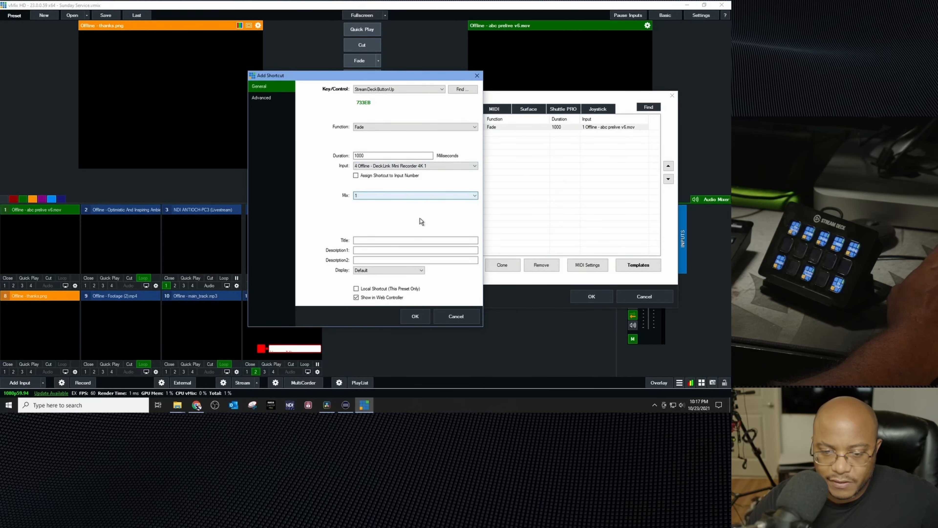
left_click(415, 316)
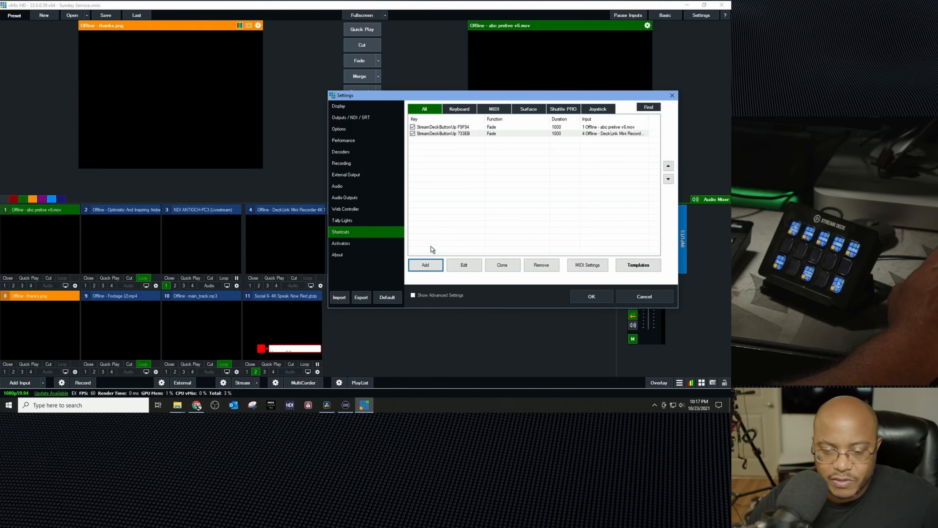
Step: Add a third shortcut and capture another Stream Deck button as its control
left_click(427, 268)
left_click(466, 91)
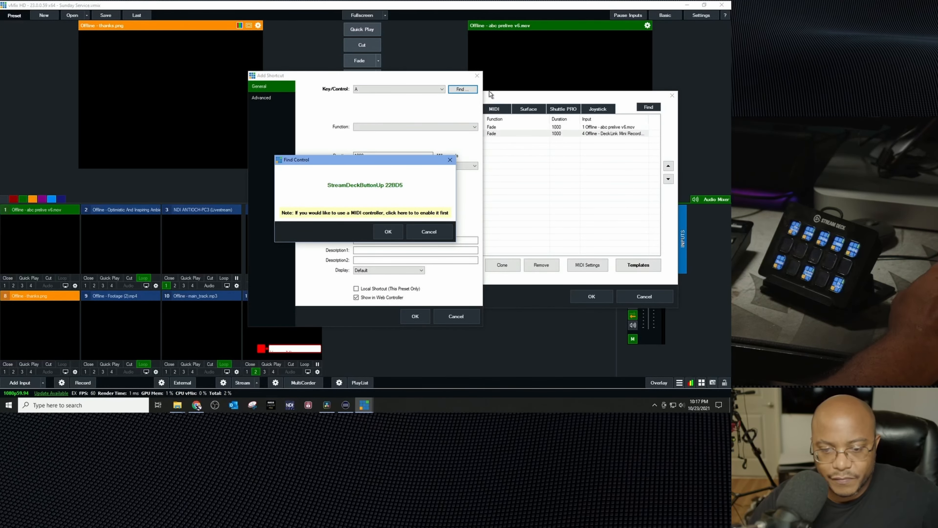
left_click(389, 232)
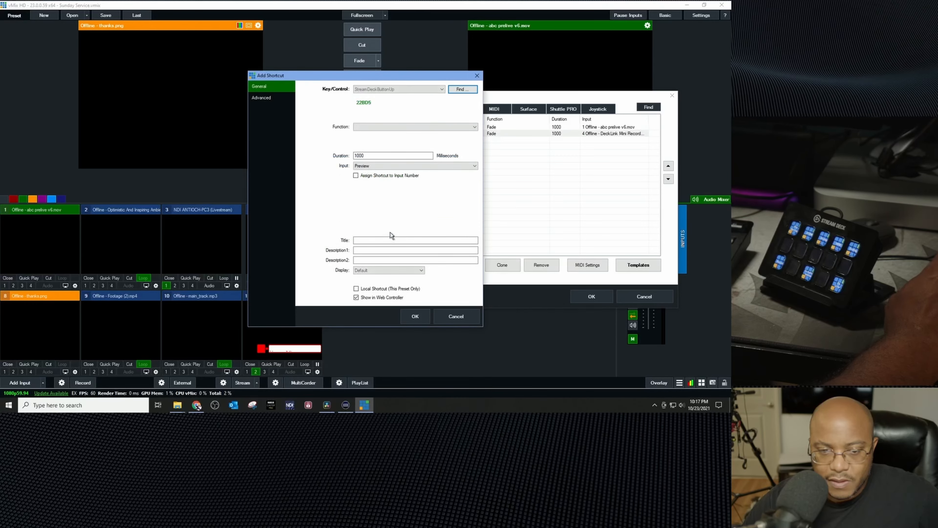
Step: Give the third shortcut the OverlayInput1 function on input 5 ways 2 give background.mov and save it
left_click(421, 126)
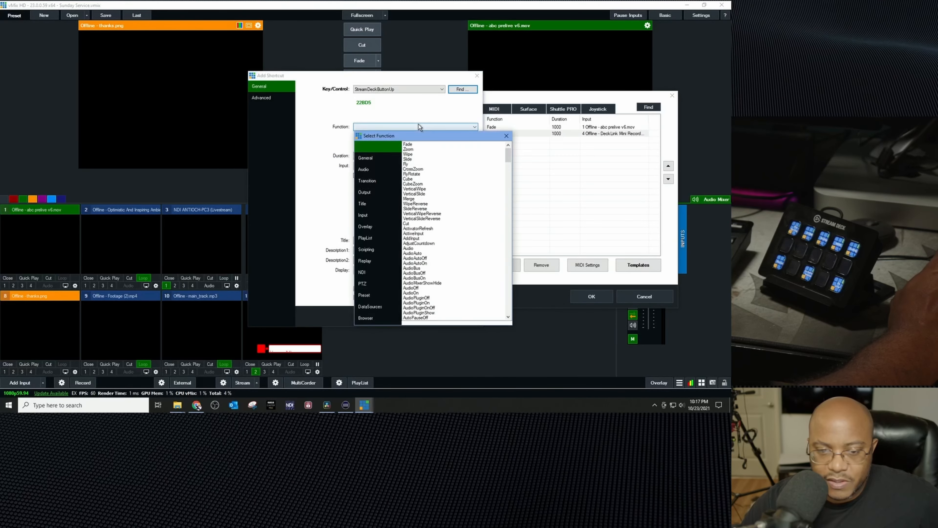
left_click(368, 226)
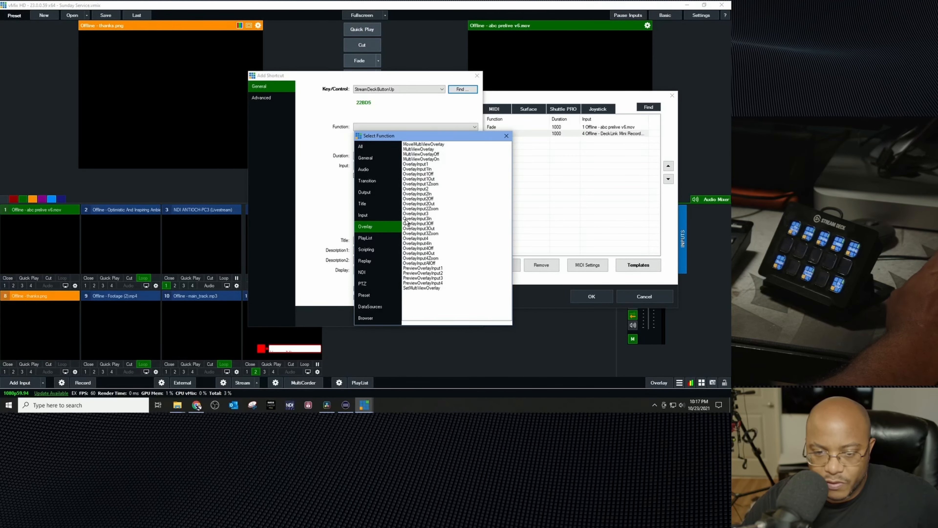
double_click(418, 165)
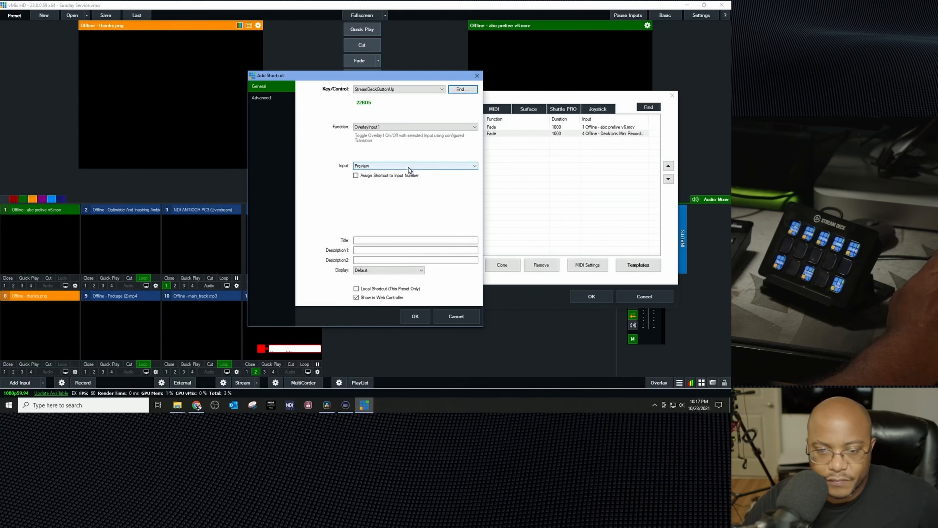
left_click(409, 167)
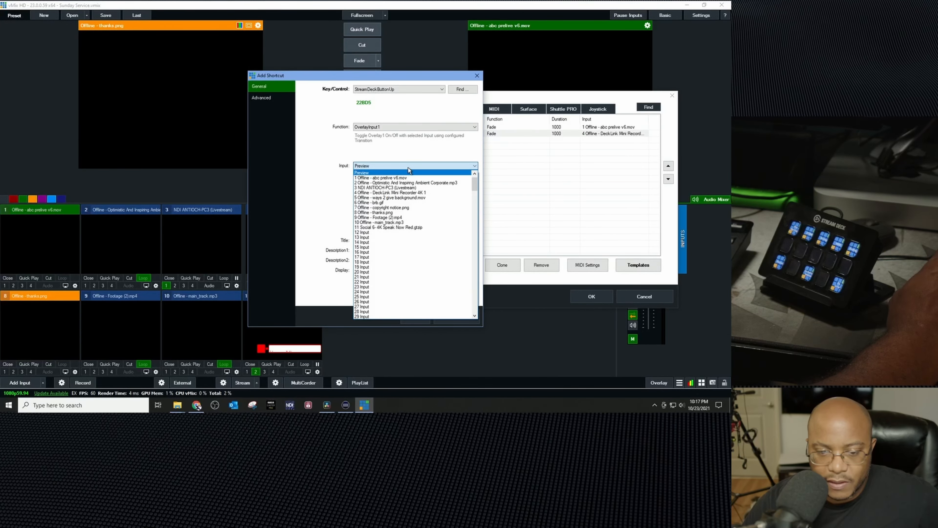
left_click(410, 198)
left_click(413, 318)
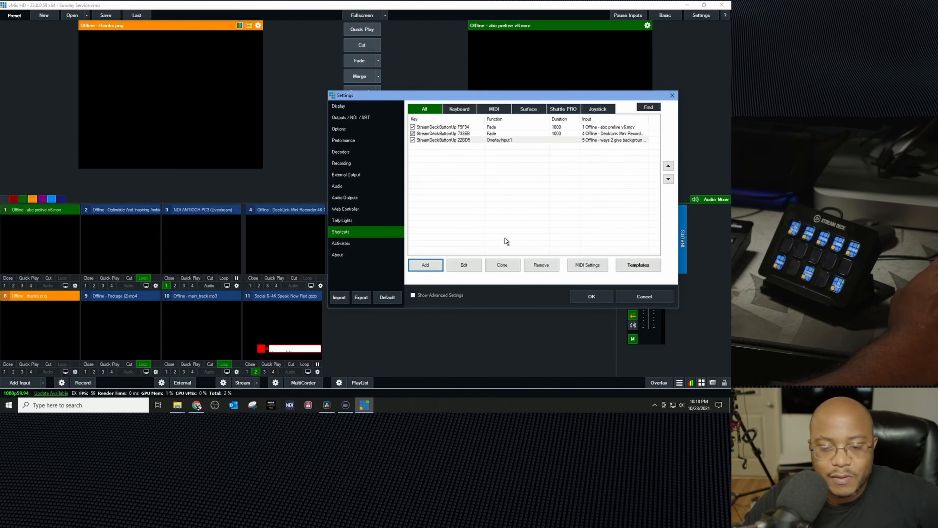
Step: Add a fourth shortcut and capture another Stream Deck button as its control
mouse_move(416, 96)
left_mouse_down()
mouse_move(452, 185)
mouse_move(410, 97)
left_mouse_up()
left_click(418, 266)
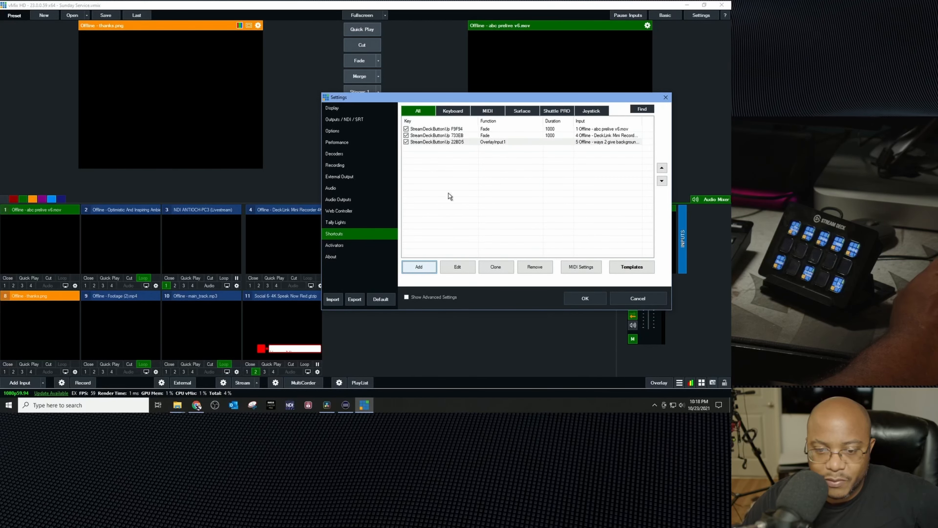
left_click(456, 90)
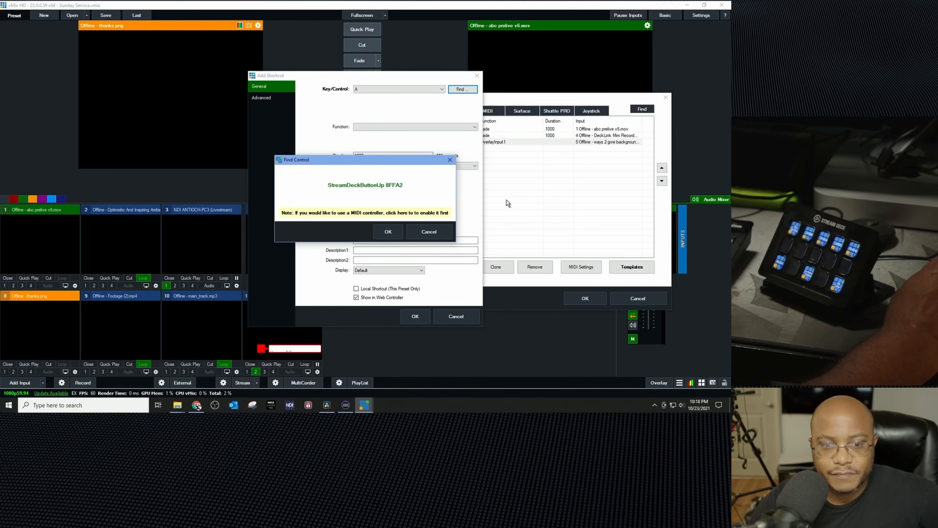
left_click(392, 232)
Step: Give the fourth shortcut the Fade function on input 6 brb.gif and save it
left_click(401, 126)
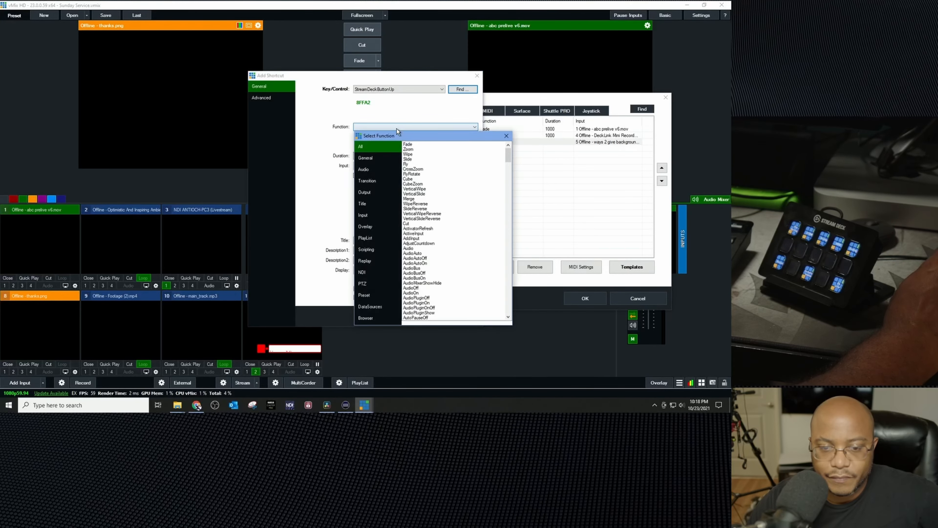
double_click(410, 144)
left_click(374, 167)
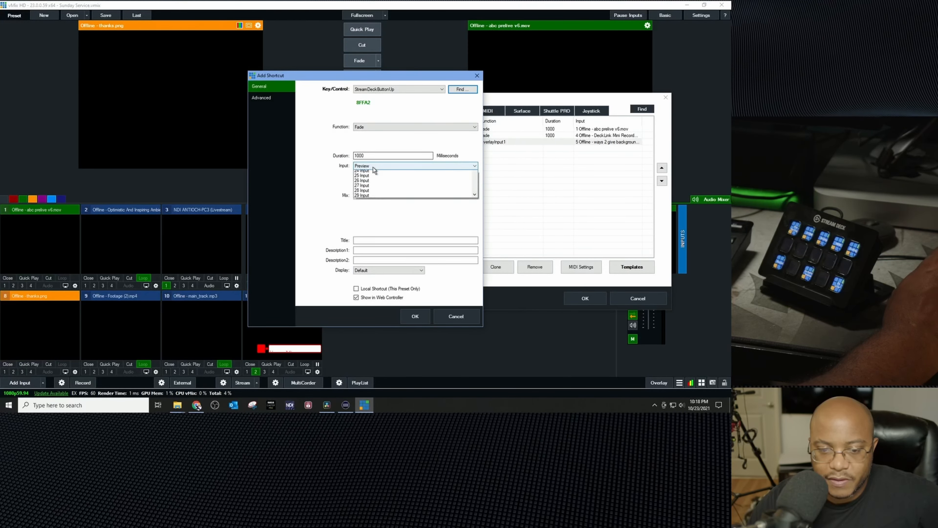
left_click(386, 202)
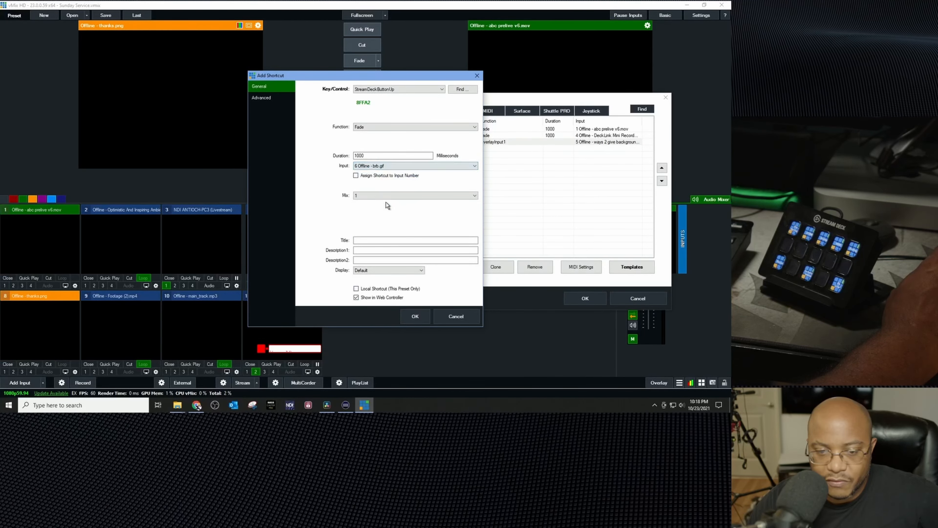
left_click(409, 316)
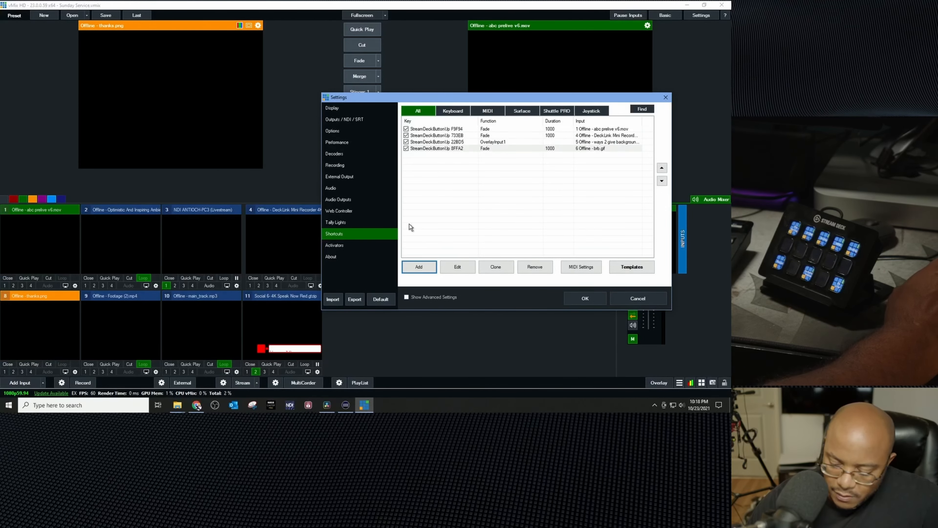
Step: Add a fifth shortcut and capture another Stream Deck button as its control
left_click(418, 268)
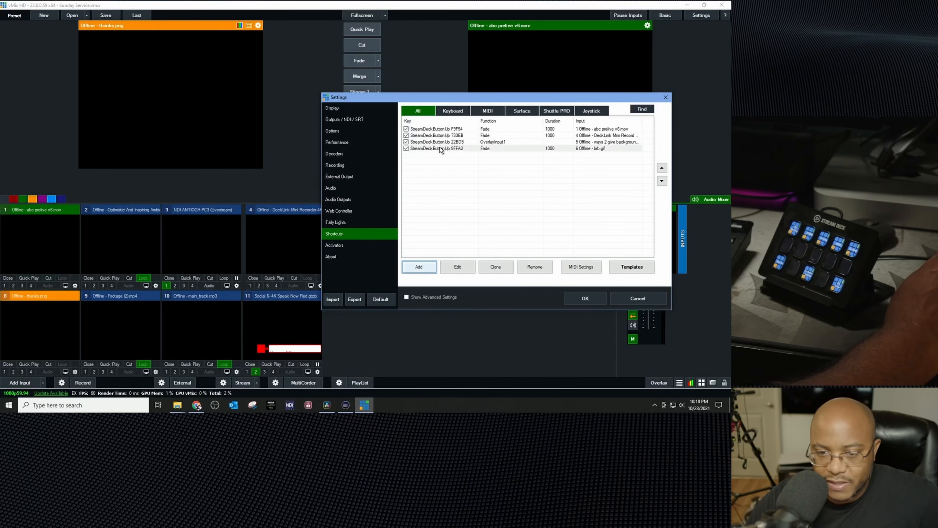
left_click(462, 90)
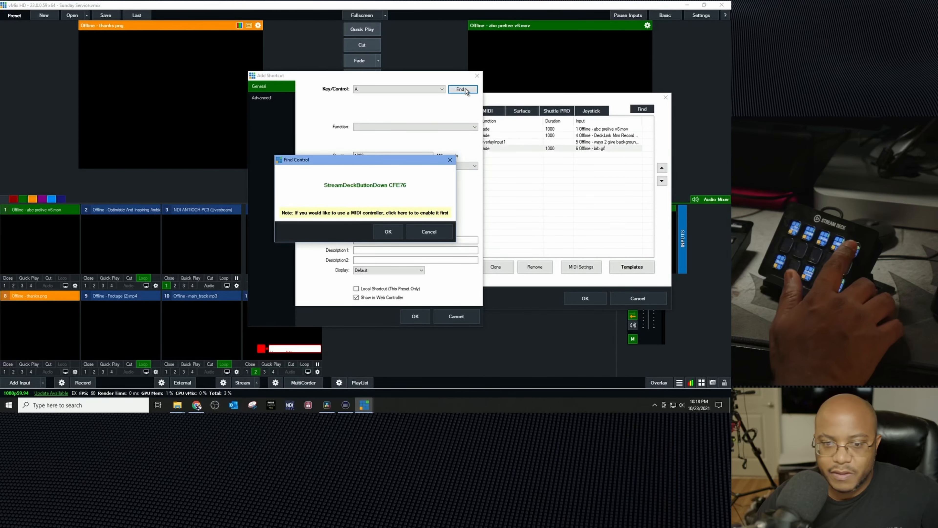
left_click(388, 231)
Step: Give the fifth shortcut the Fade function on input 8 thanks.png and save it
left_click(373, 126)
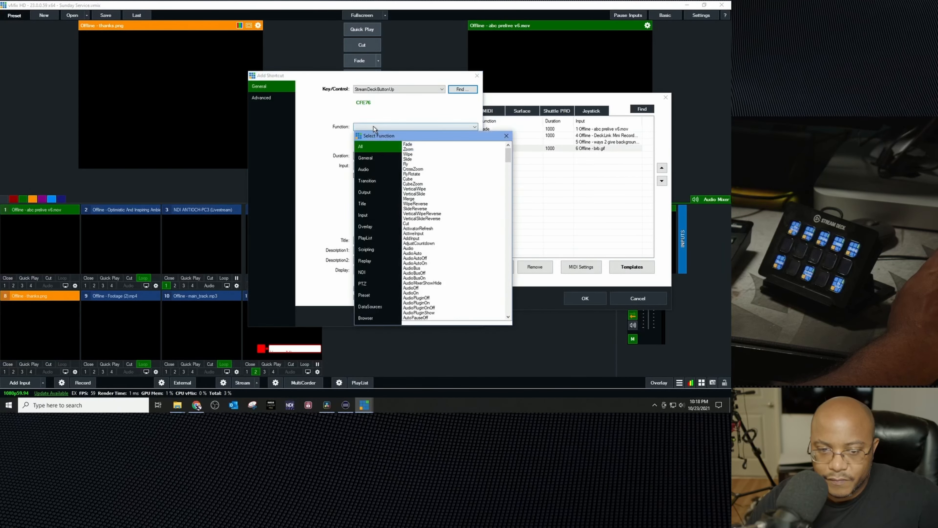
double_click(410, 144)
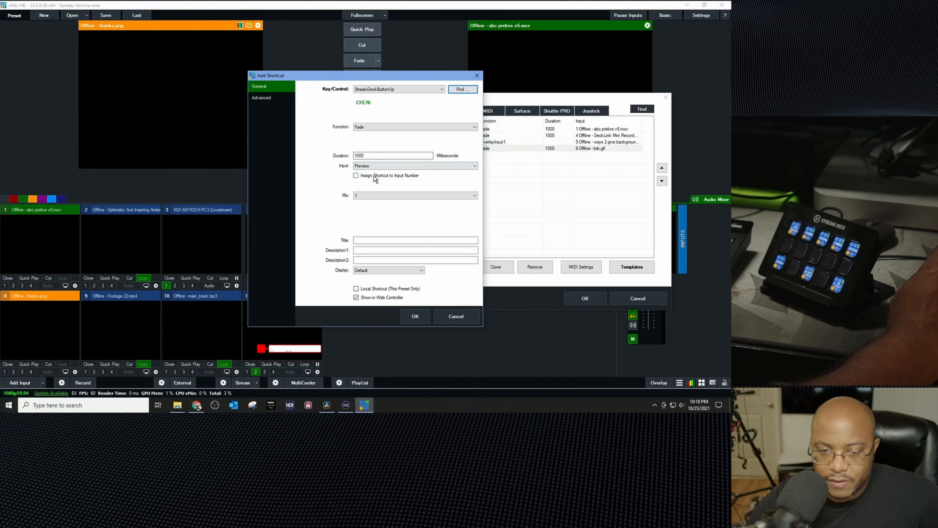
left_click(374, 166)
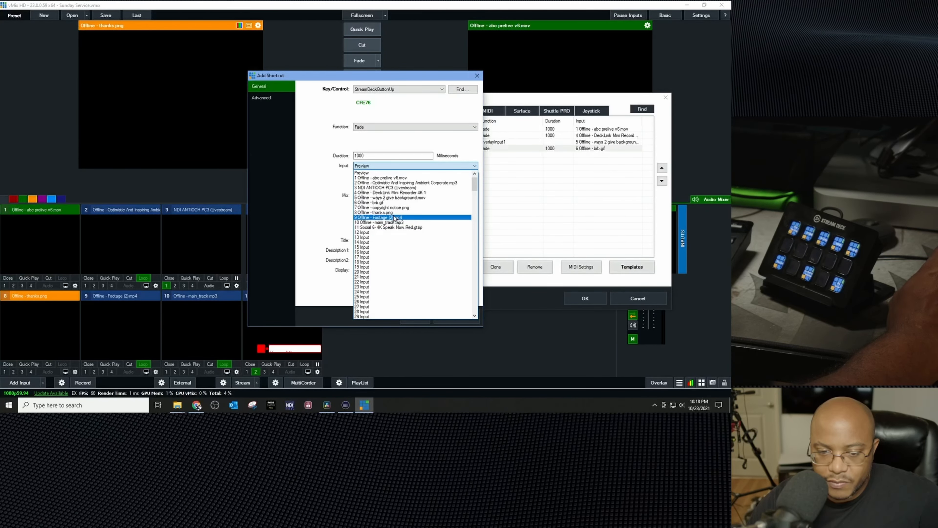
left_click(392, 212)
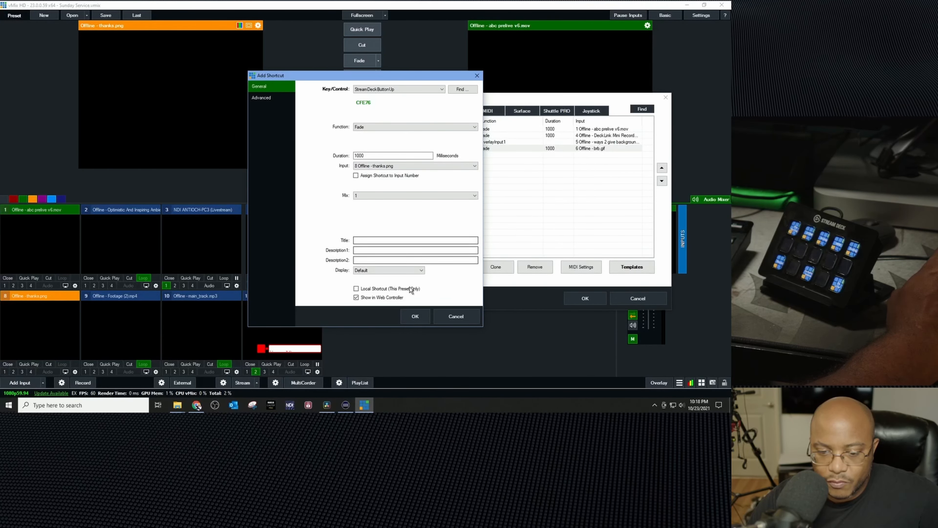
left_click(415, 316)
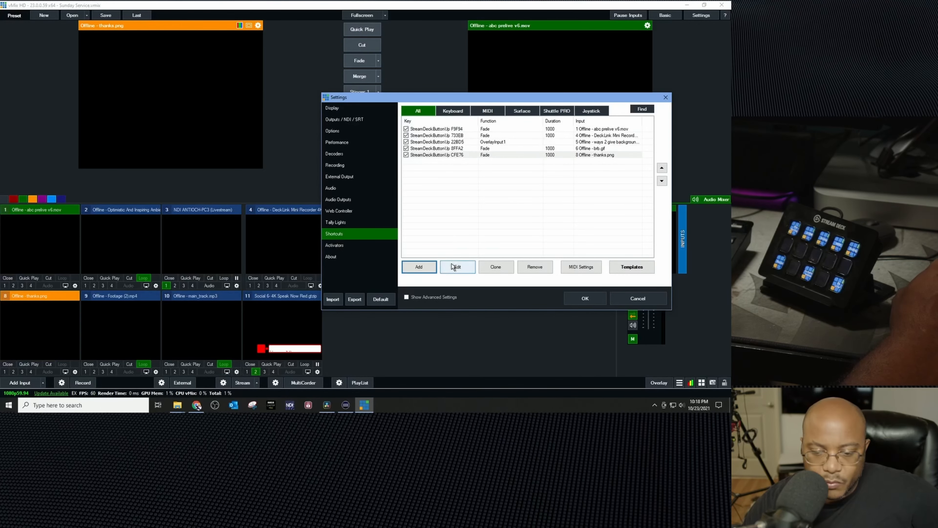
Step: Add a sixth shortcut and capture another Stream Deck button as its control
left_click(428, 269)
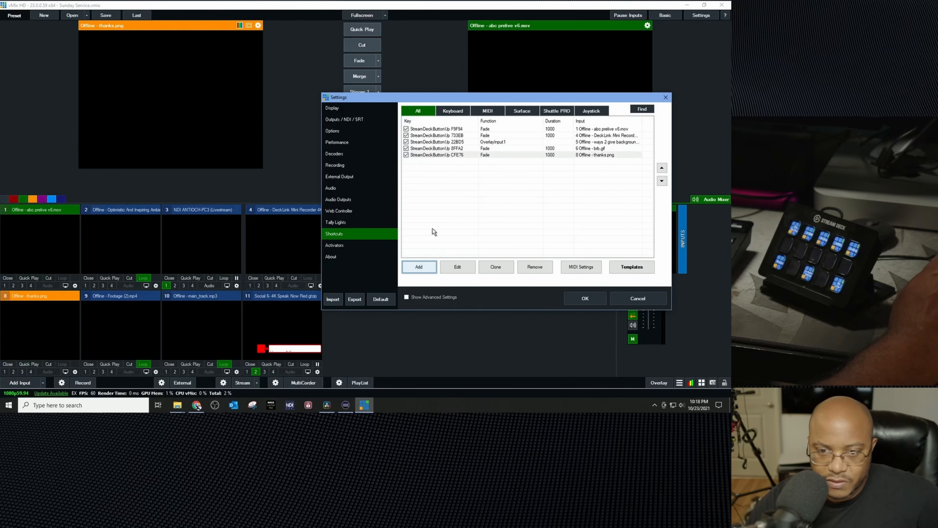
left_click(464, 92)
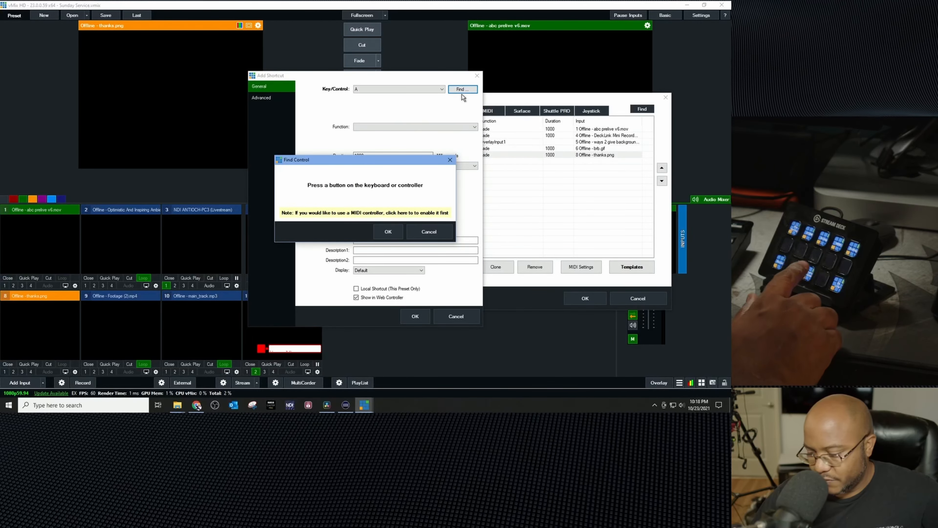
left_click(389, 232)
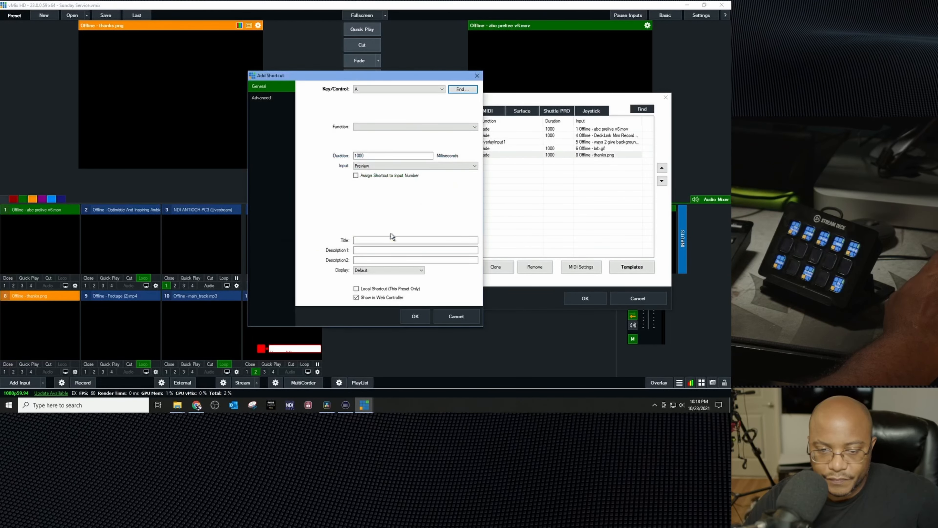
Step: Give the sixth shortcut the Cut function on input 9 Footage (2).mp4 and save it
left_click(366, 126)
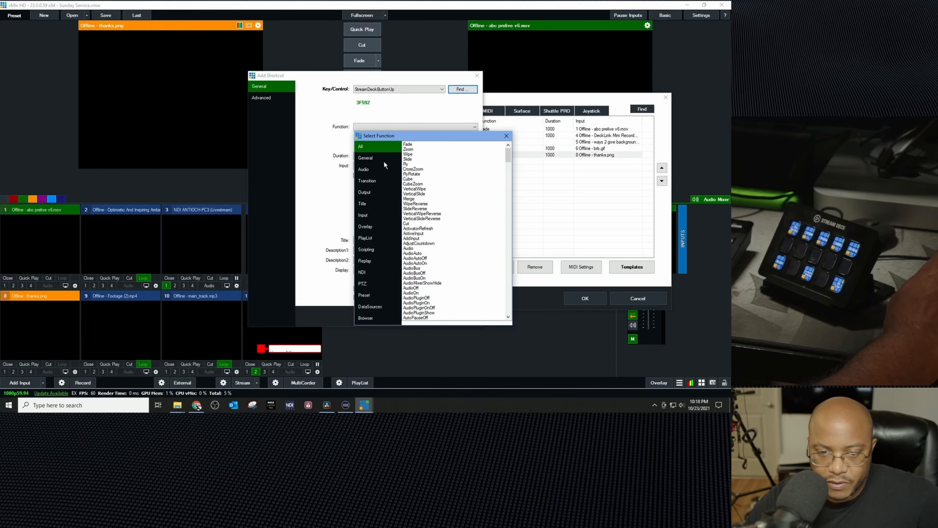
double_click(407, 223)
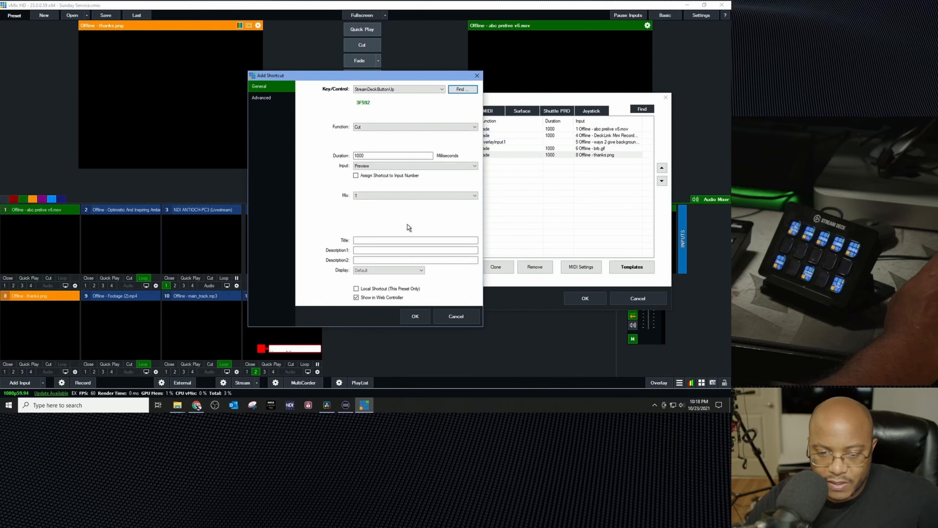
left_click(383, 167)
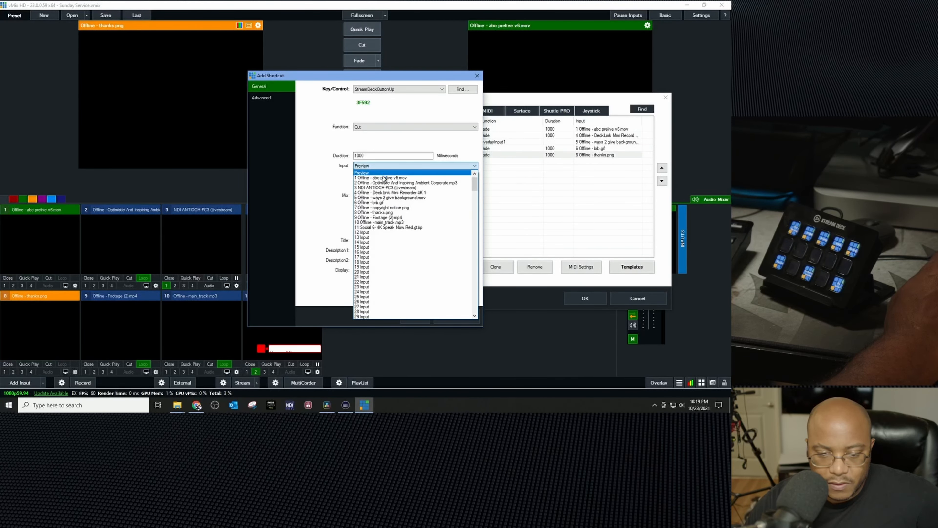
left_click(394, 218)
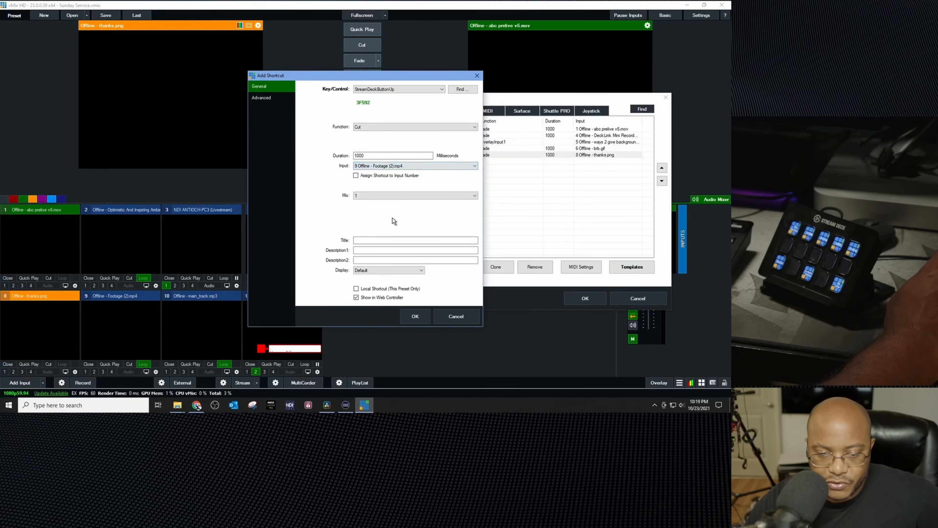
left_click(413, 316)
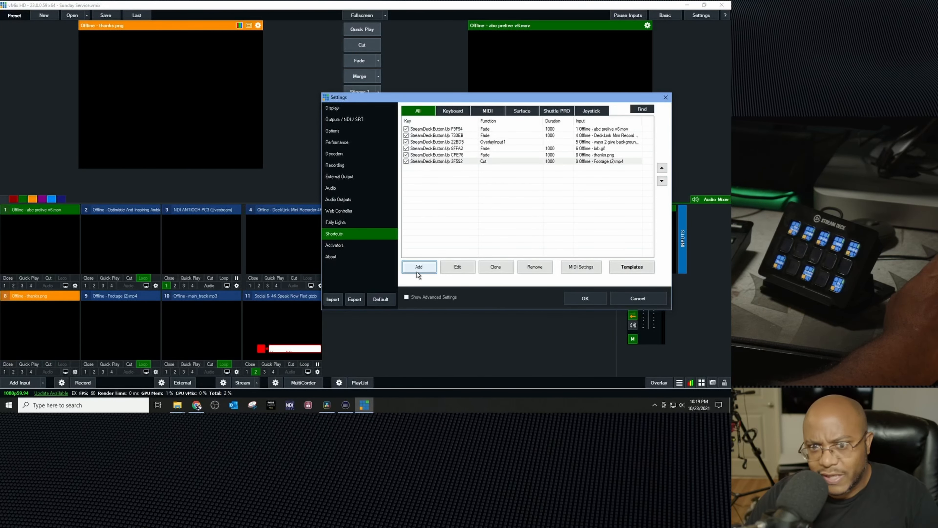
Step: Start another shortcut, then switch to the Stream Deck app and place a vMix Shortcut action on the empty key below Pre Service
left_click(431, 266)
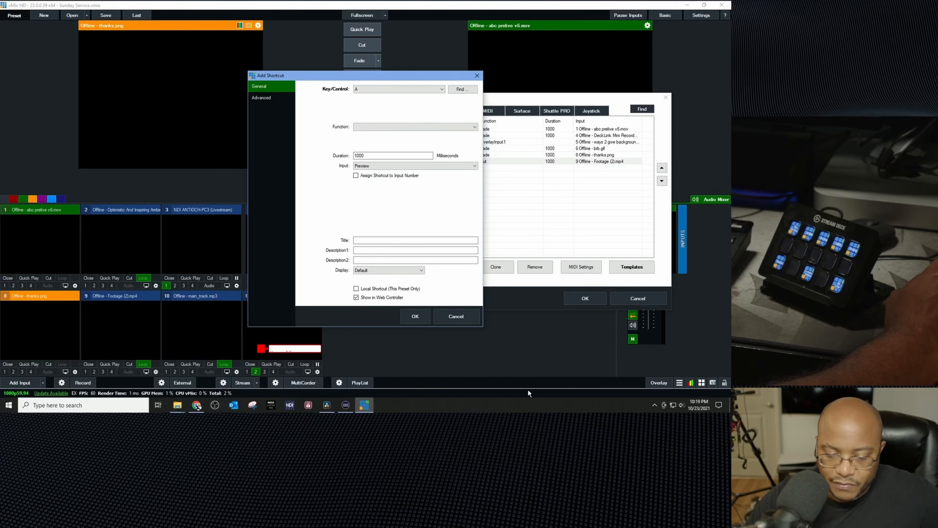
left_click(352, 404)
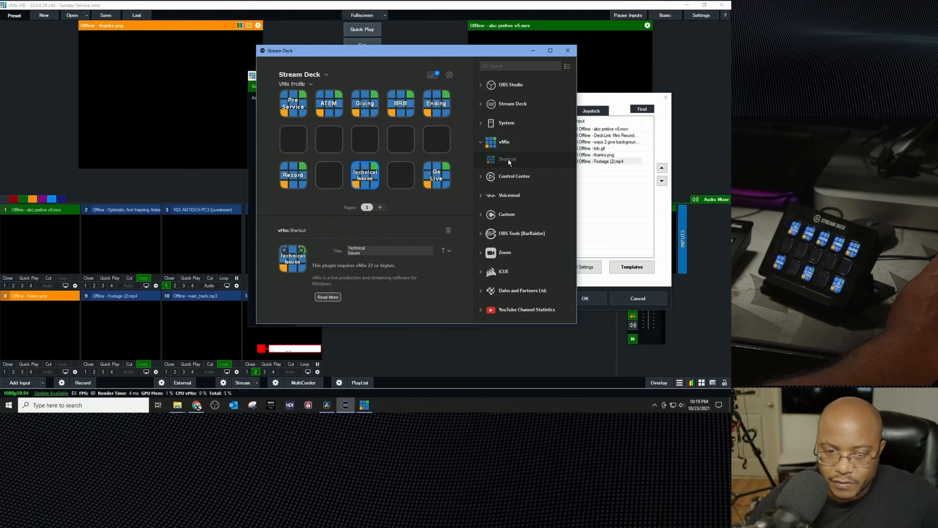
left_click_drag(497, 157, 297, 140)
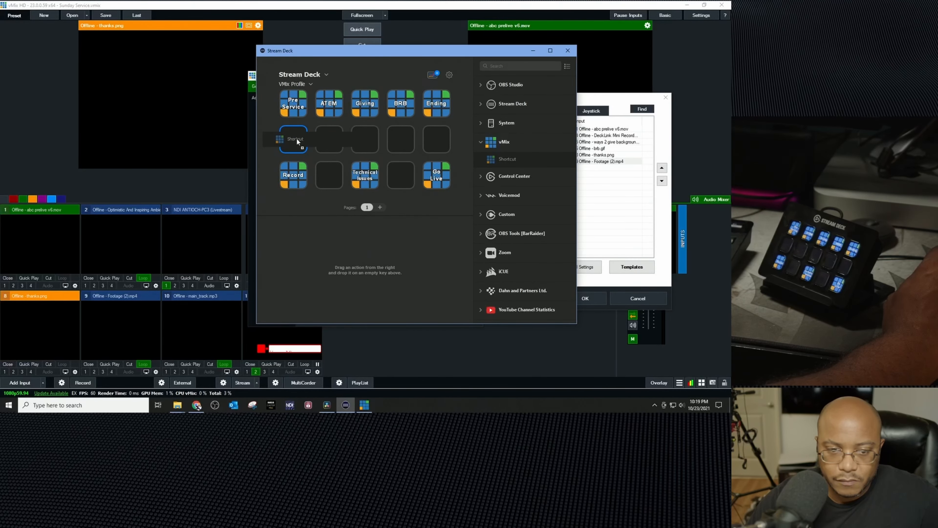
Step: Title the new Stream Deck key "Clear Comments", shrink its title font to 8 pt, and close the Stream Deck app
left_click(384, 254)
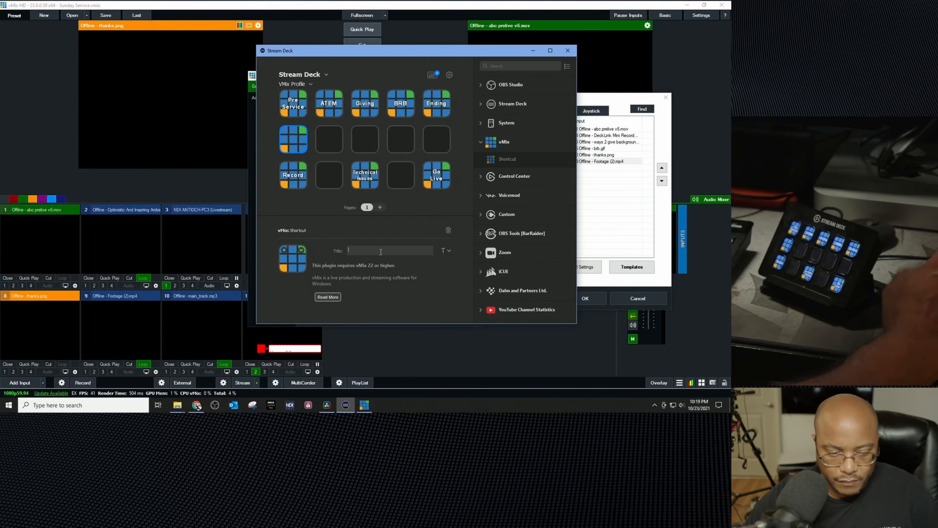
type("CIear")
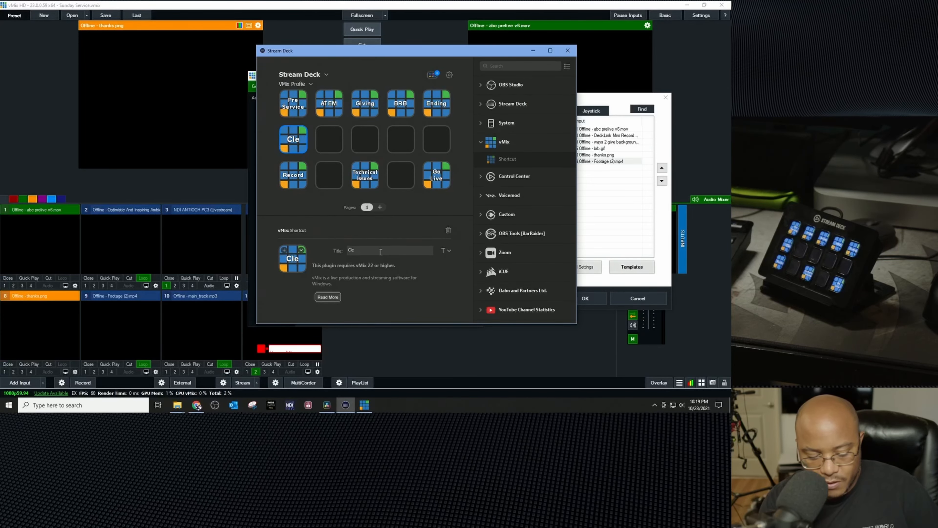
key("Return")
type("Comments")
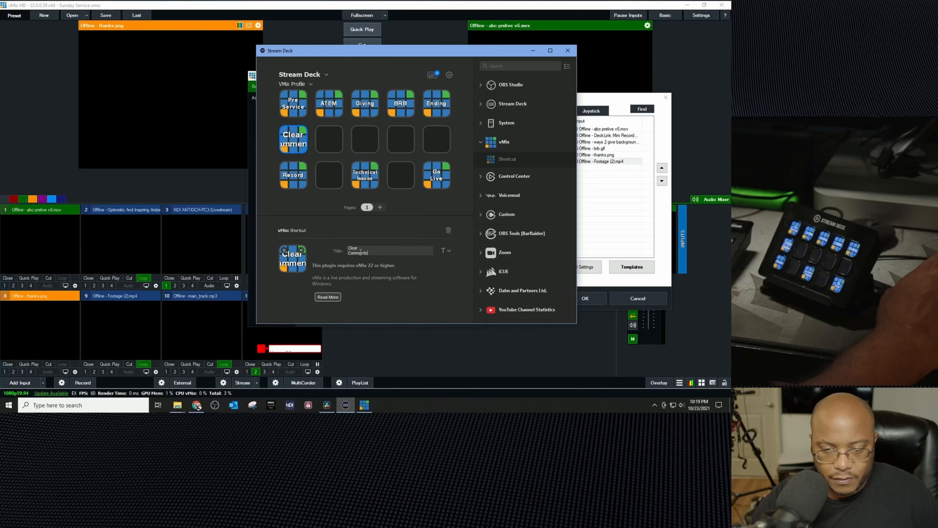
left_click(447, 250)
left_click(423, 304)
left_click(423, 303)
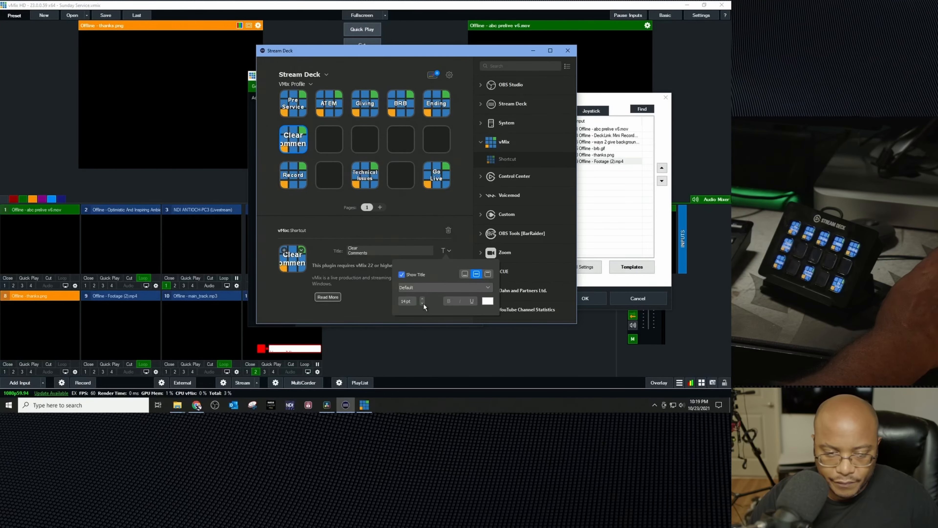
left_click(423, 304)
left_click(423, 304)
left_click(423, 303)
left_click(423, 304)
left_click(423, 303)
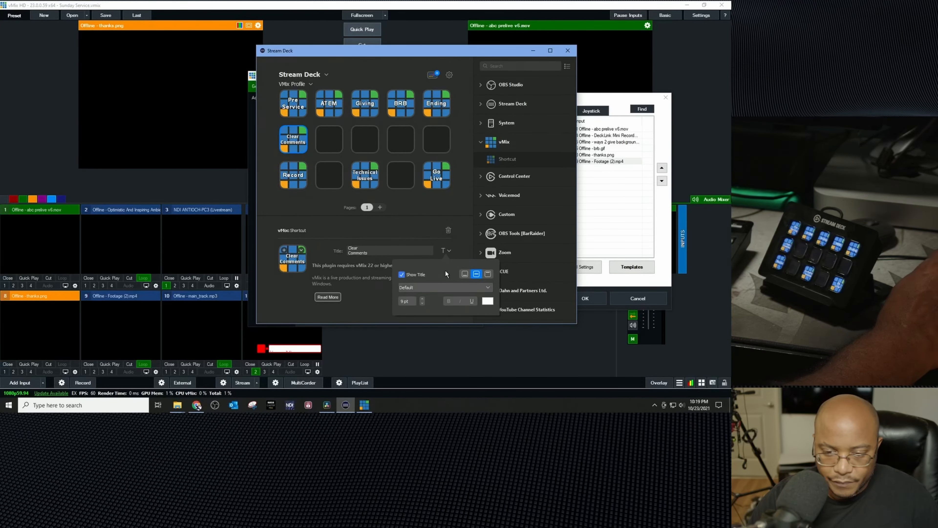
left_click(374, 302)
left_click(568, 50)
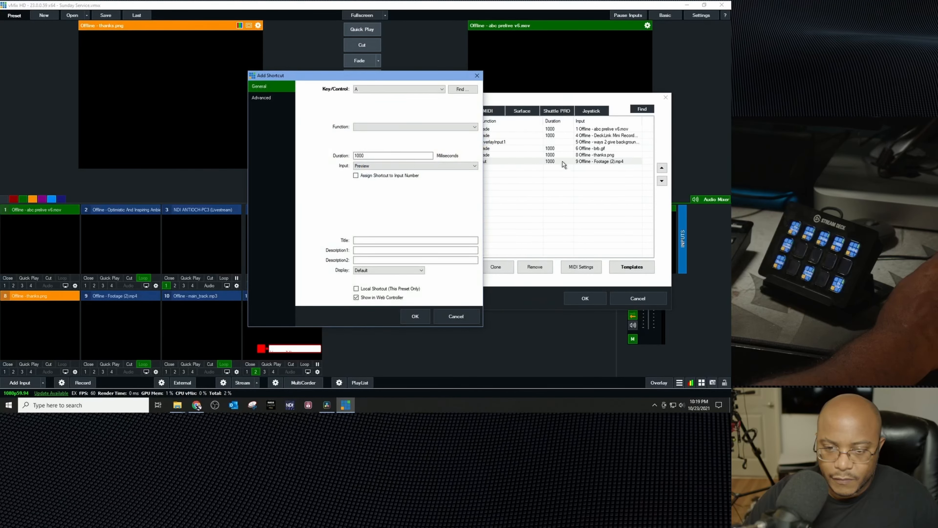
Step: Capture the new Stream Deck button as the shortcut's control, assign the OverlayInput2 function, and save the shortcut
left_click(457, 90)
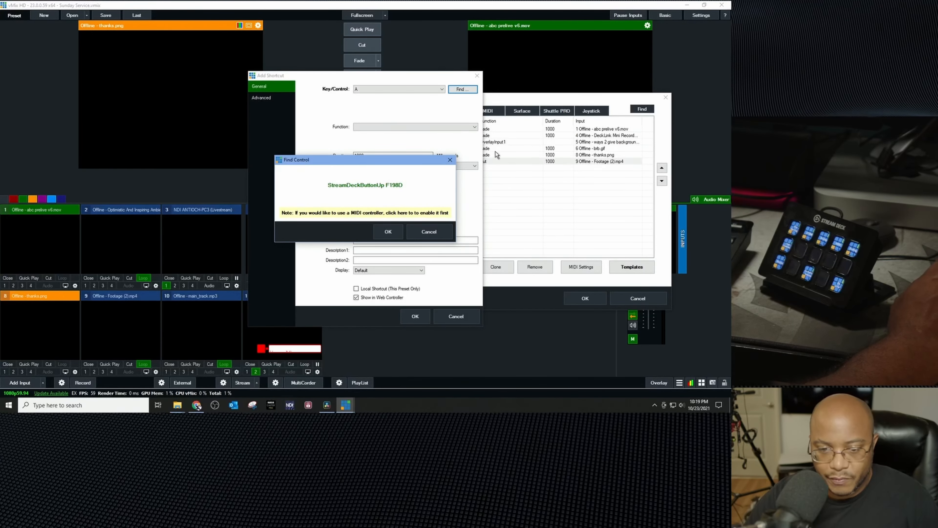
left_click(388, 231)
left_click(405, 127)
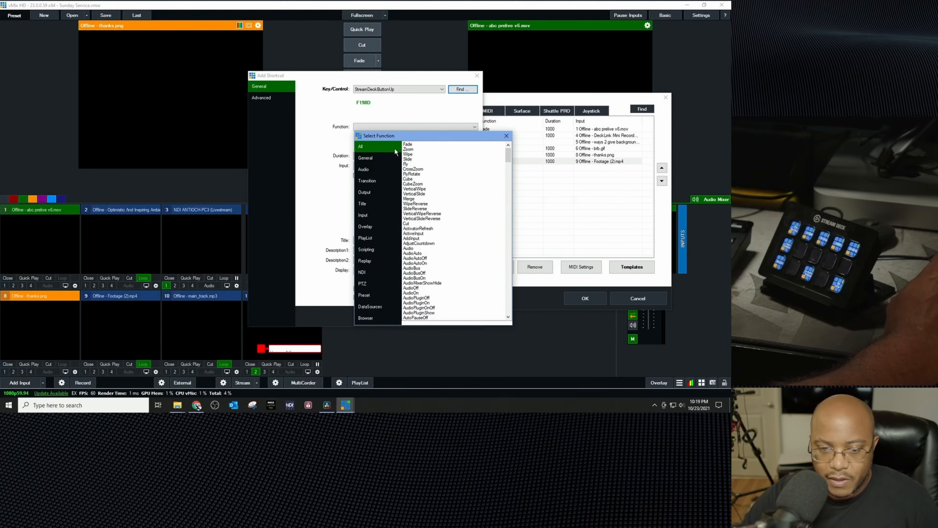
left_click(367, 226)
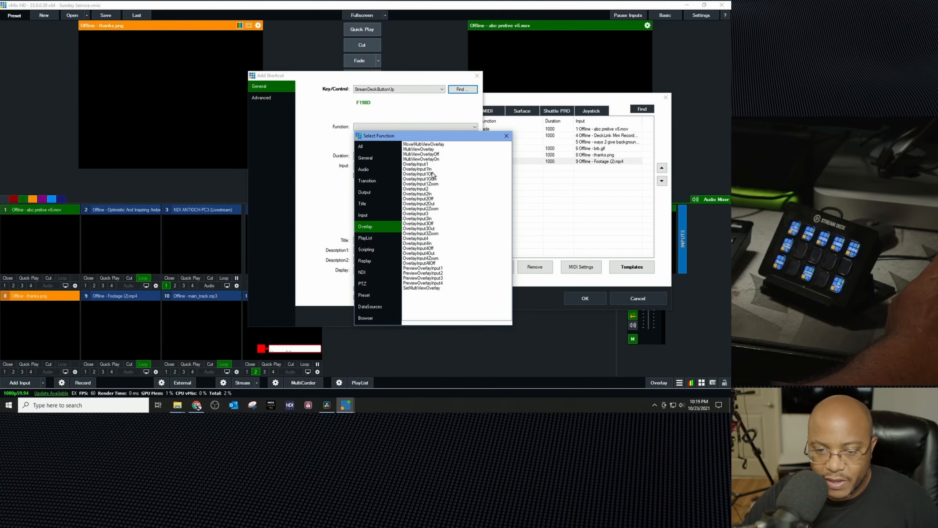
double_click(425, 189)
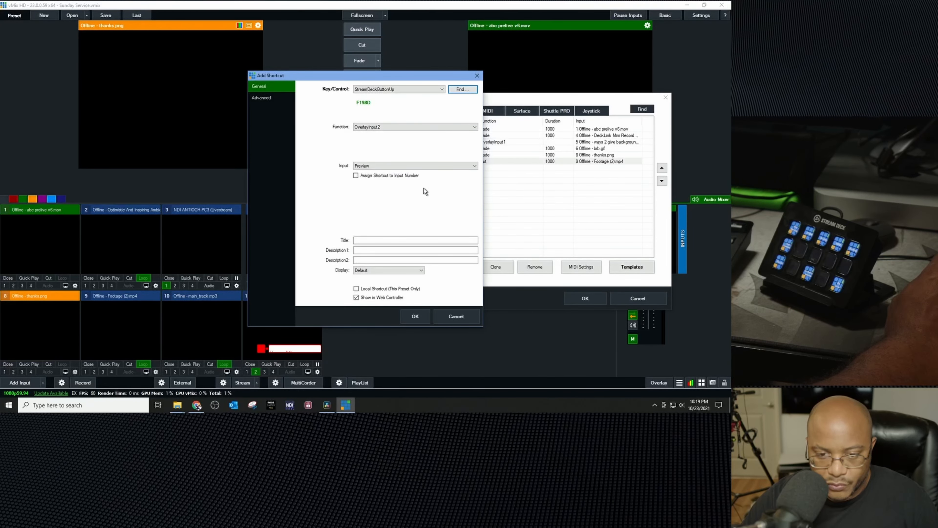
left_click(383, 128)
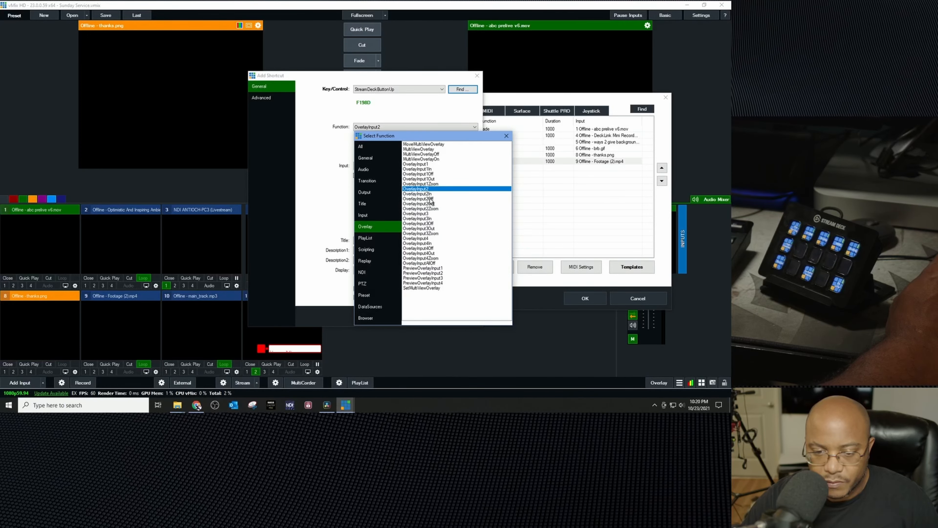
double_click(430, 199)
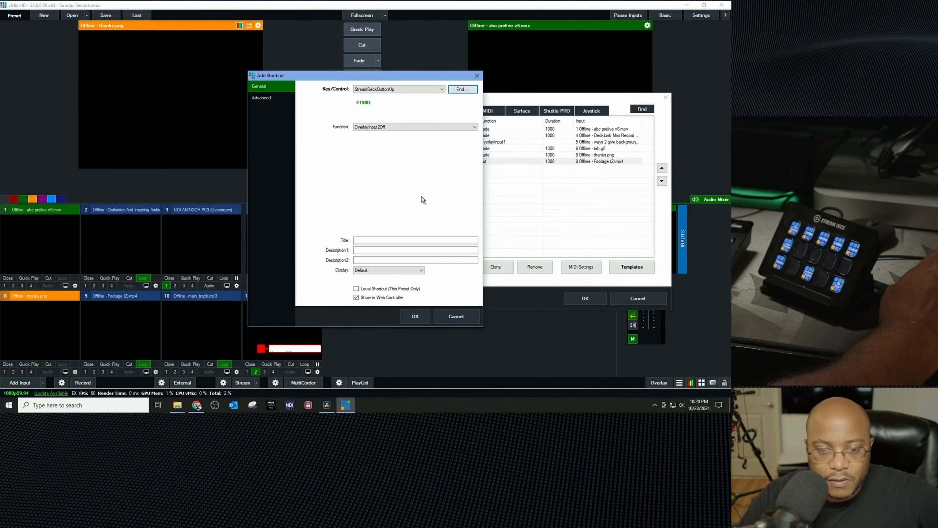
left_click(391, 129)
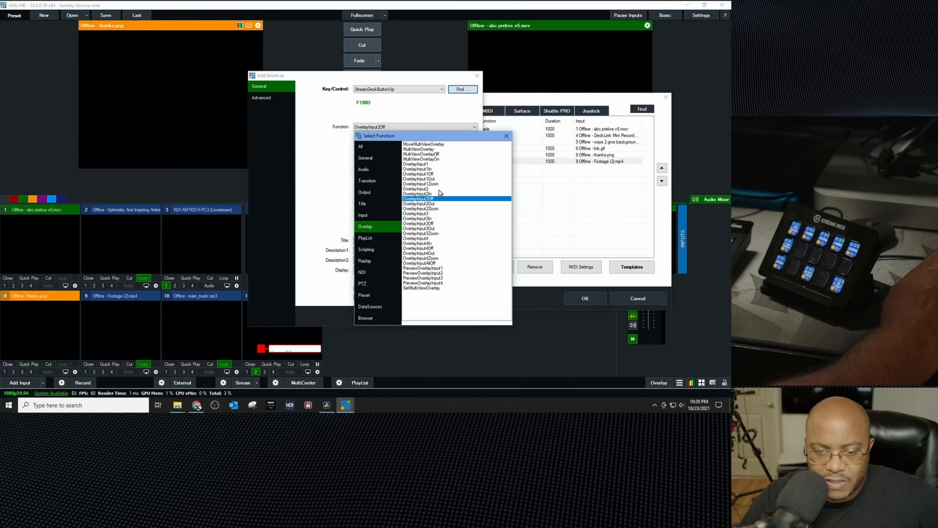
double_click(425, 188)
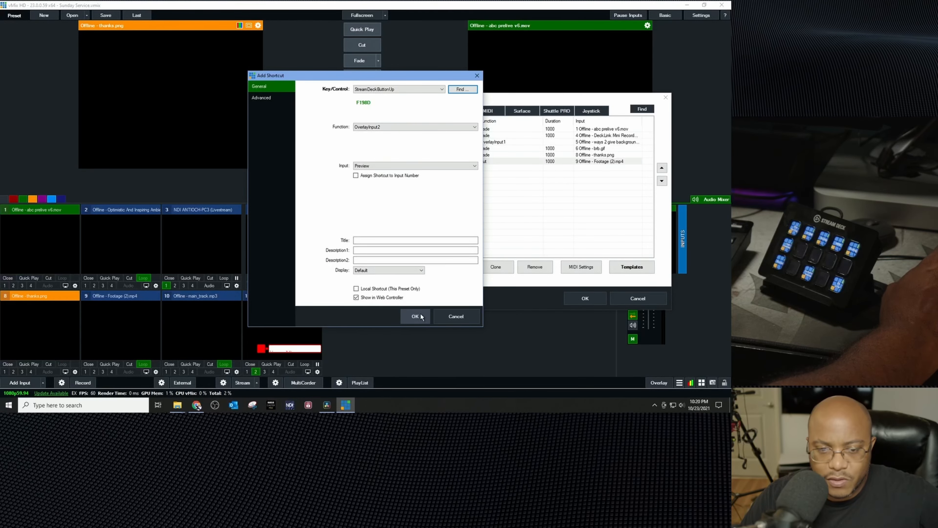
left_click(402, 311)
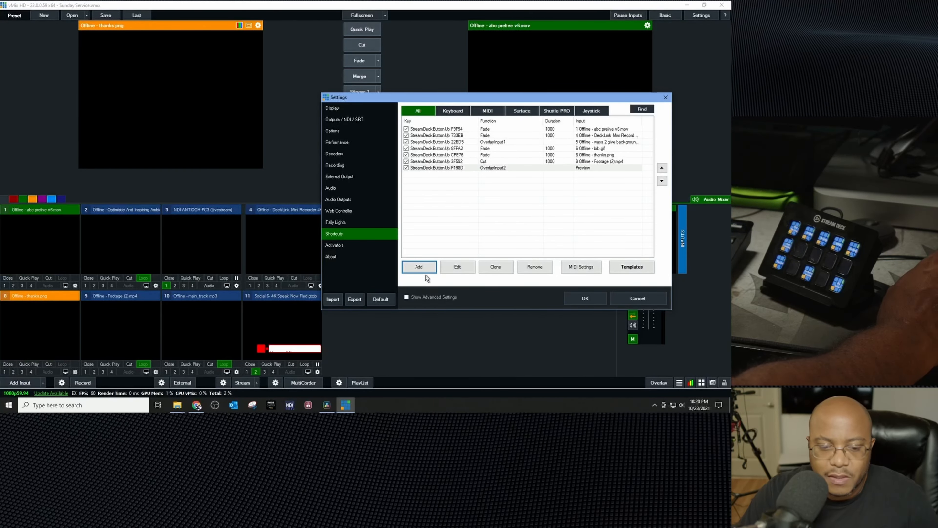
Step: Add another shortcut and capture a further Stream Deck button as its control
left_click(423, 268)
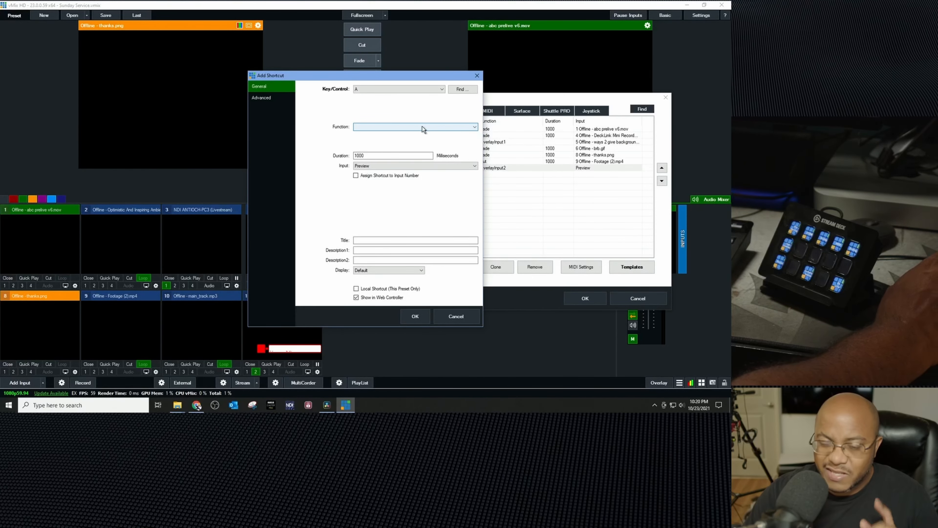
left_click(469, 90)
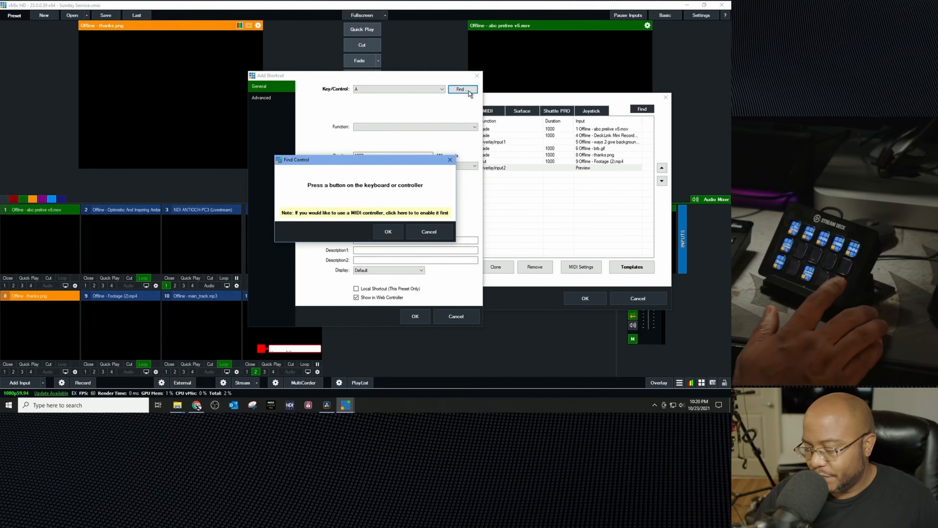
left_click(393, 230)
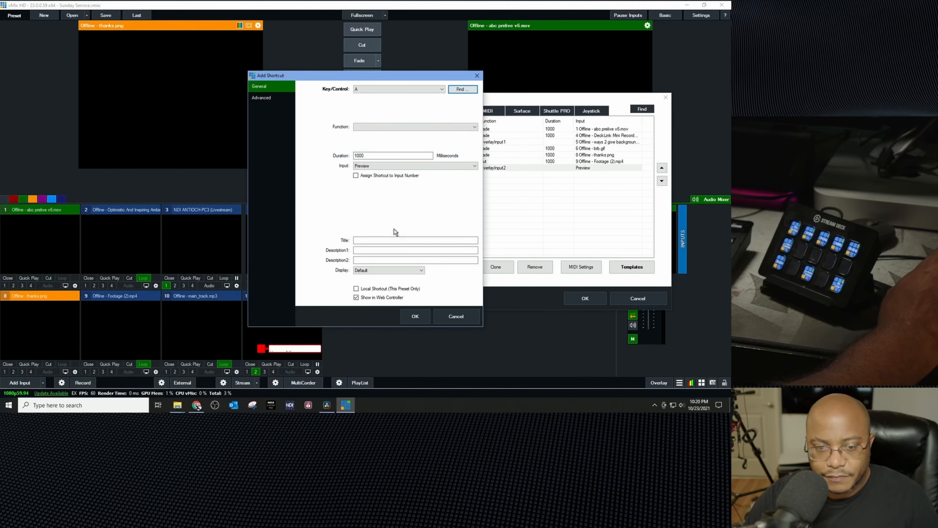
Step: Give this shortcut the StartStopStreaming output function and save it
left_click(384, 127)
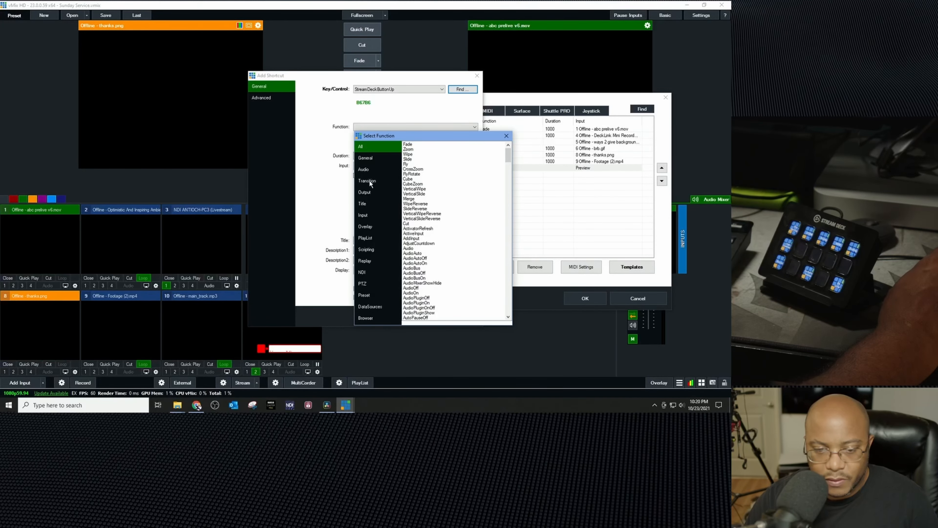
left_click(365, 192)
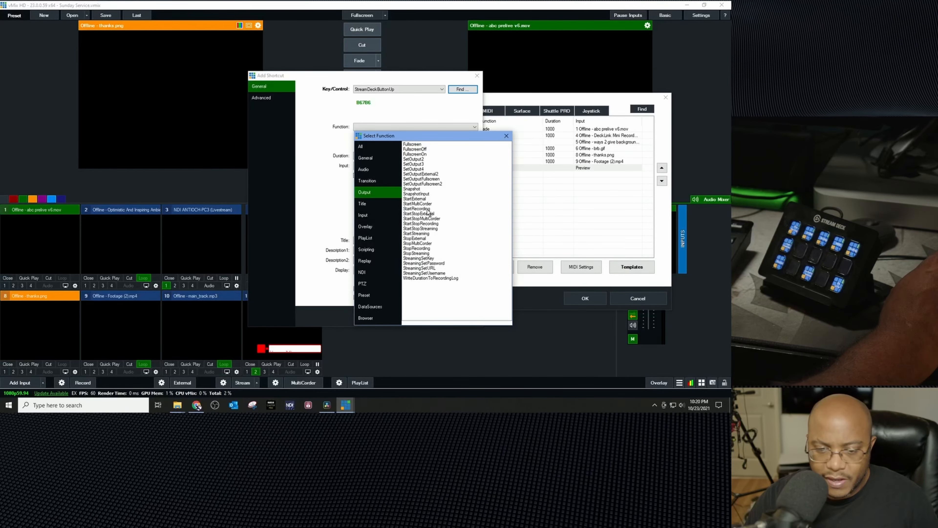
double_click(422, 234)
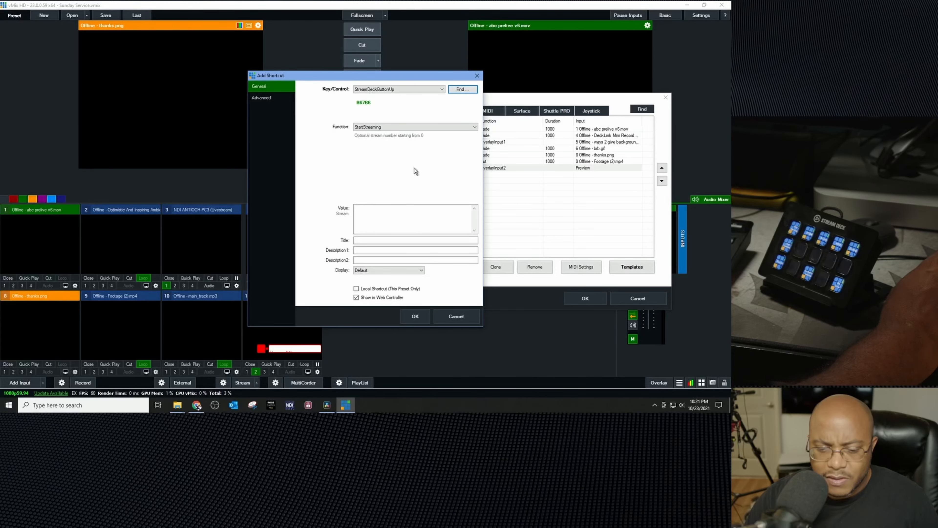
left_click(412, 272)
left_click(412, 272)
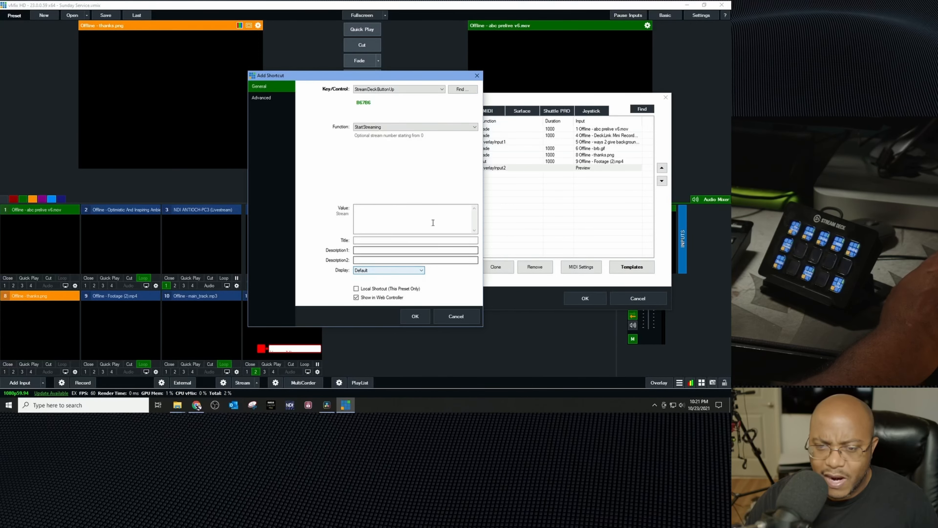
left_click(466, 127)
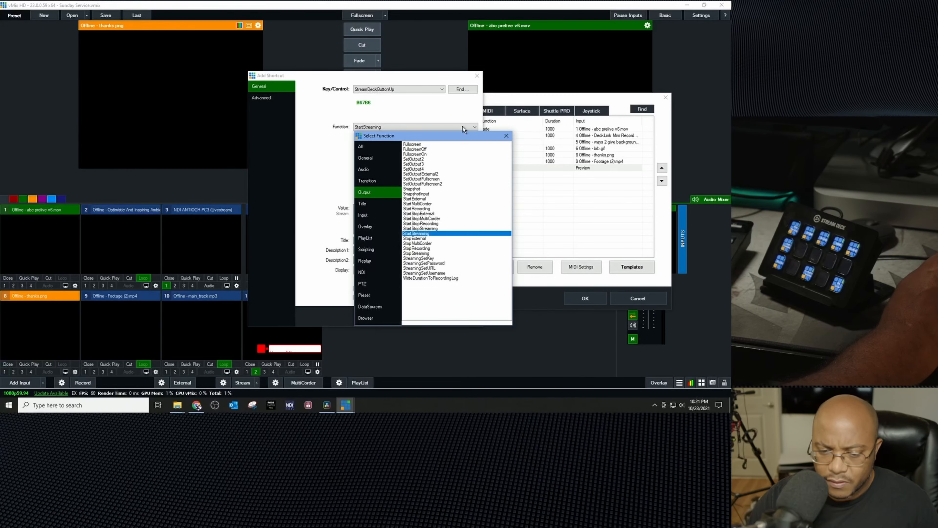
double_click(433, 229)
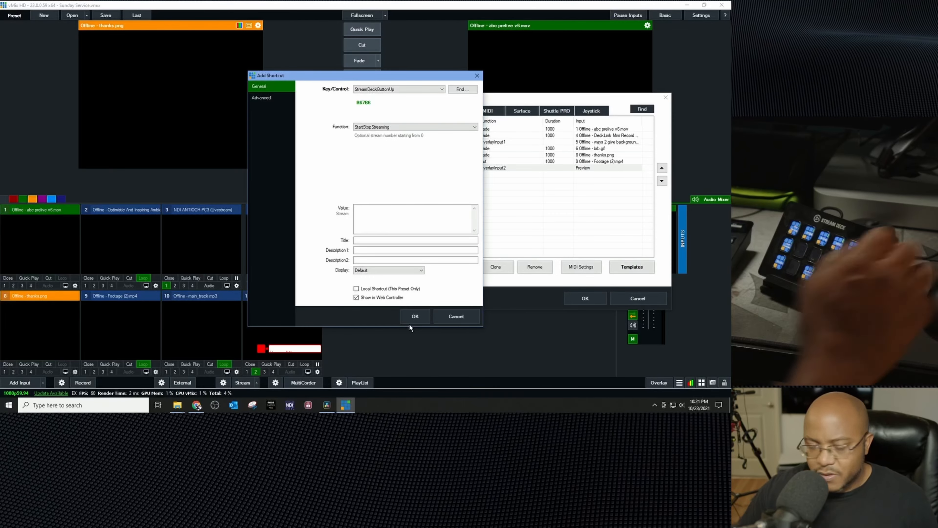
left_click(423, 314)
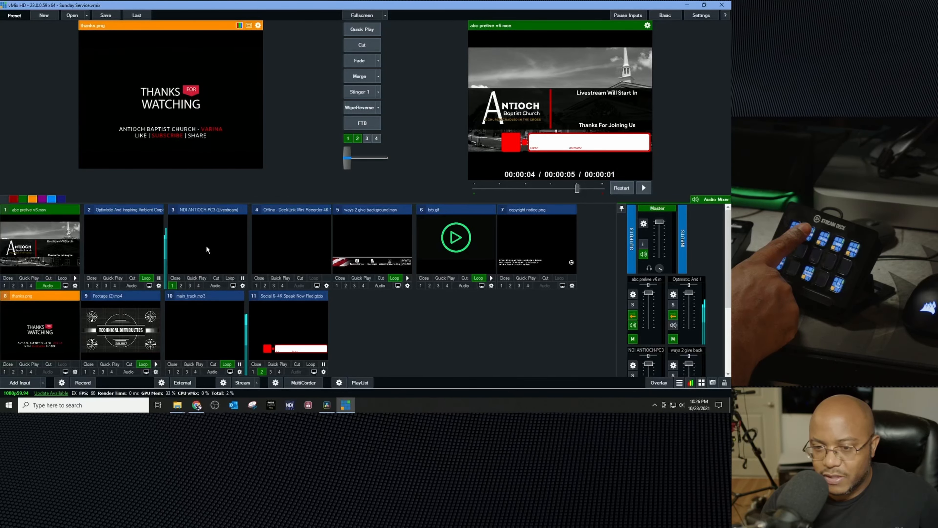
Step: Test the new Stream Deck buttons by switching transitions between the preroll video and the camera input
key("4")
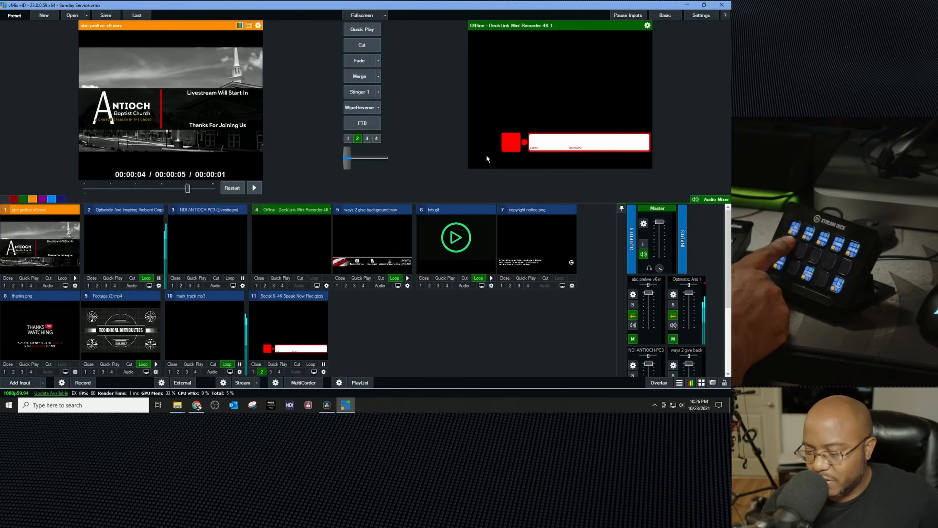
key("2")
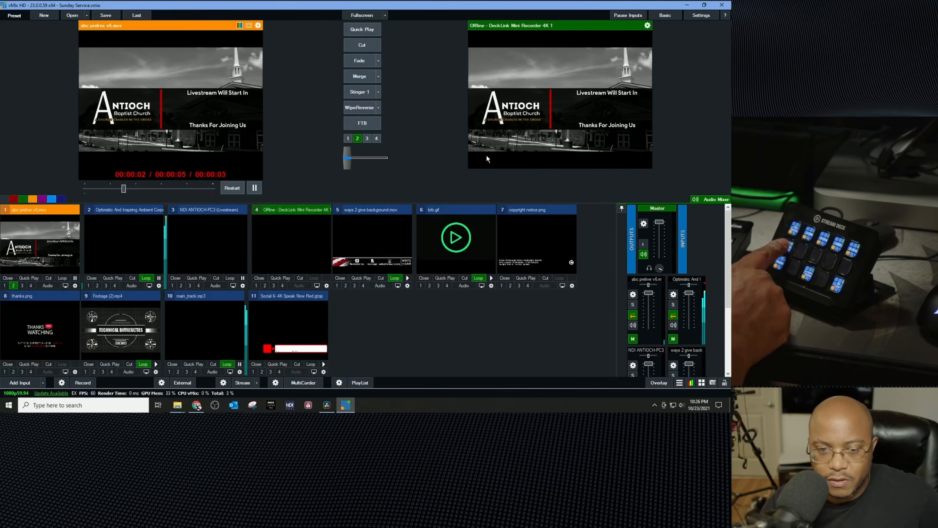
key("2")
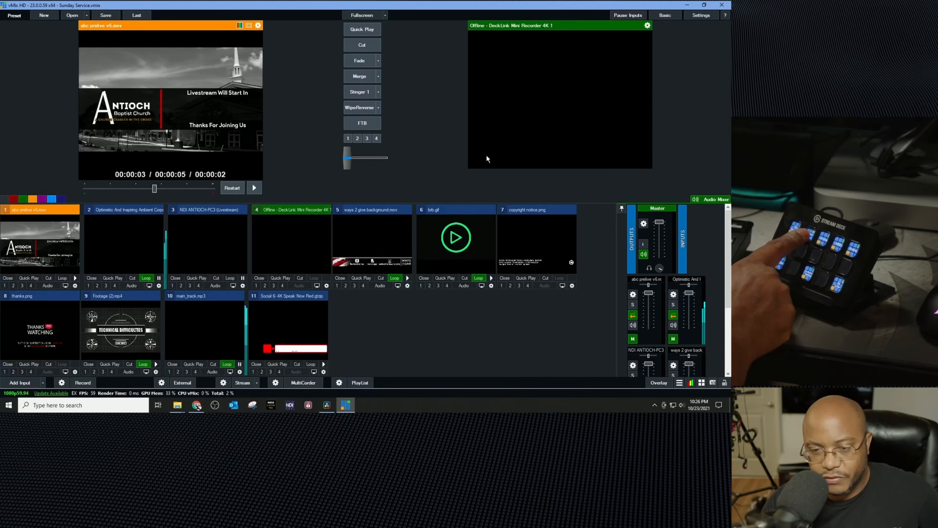
key("1")
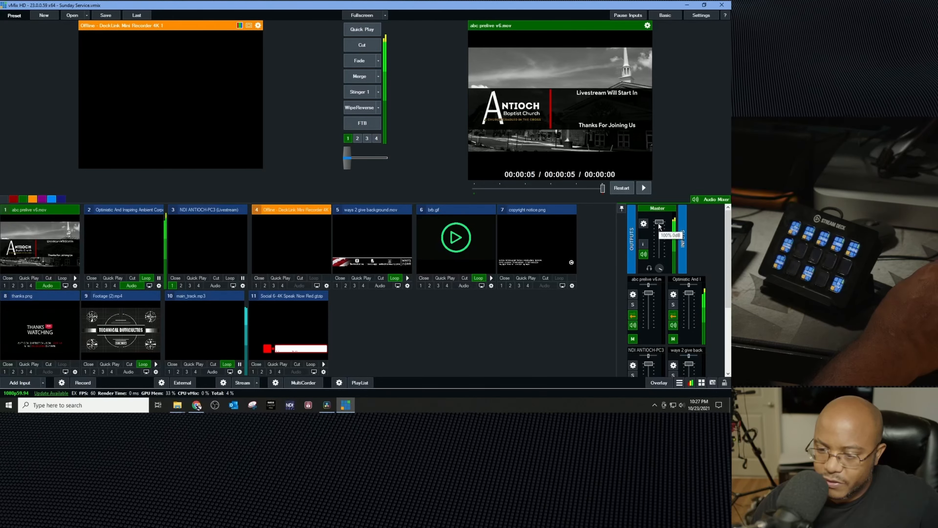
Step: Lower the master and input 2 audio faders in the mixer, and switch off Loop on input 1
left_click_drag(659, 236, 659, 251)
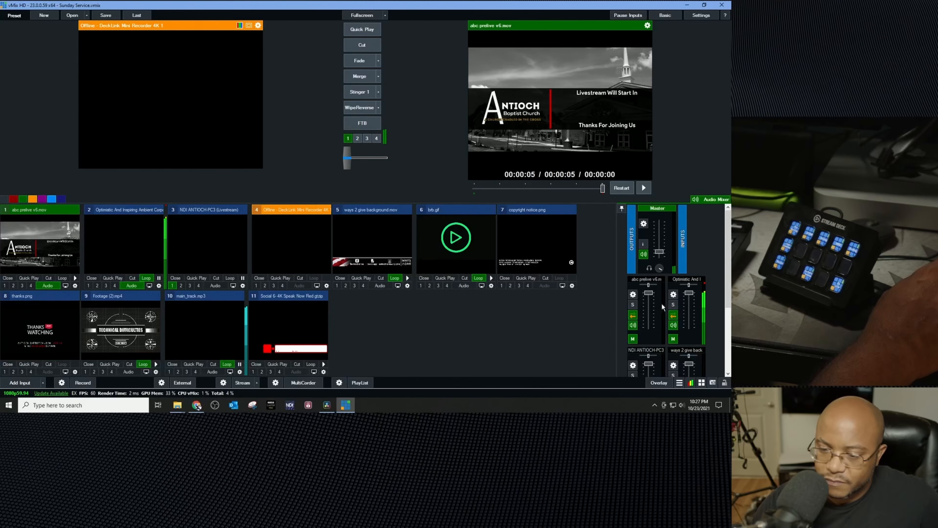
left_click_drag(685, 293, 689, 318)
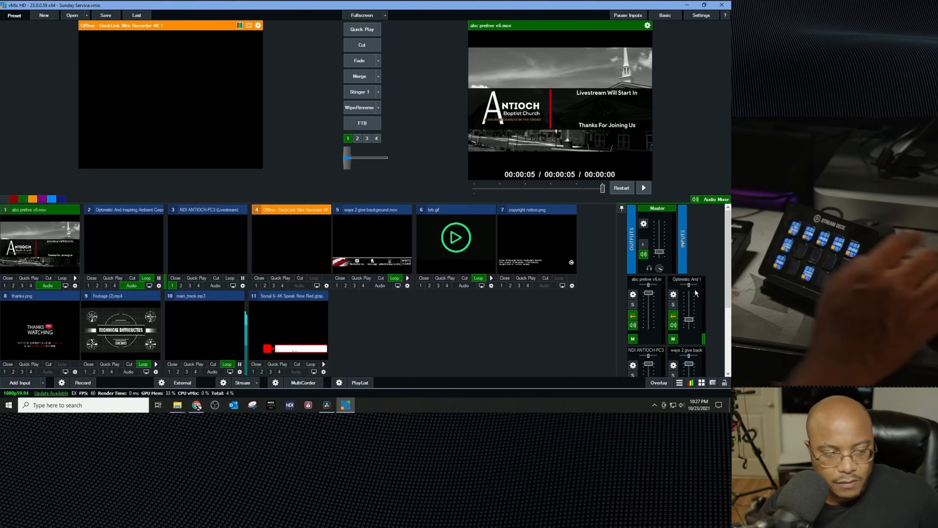
left_click(69, 277)
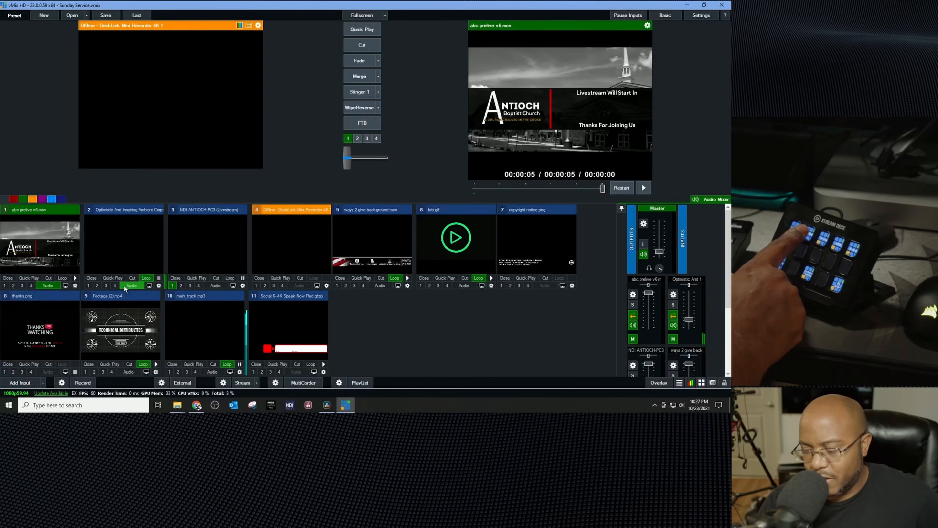
Step: Test the Stream Deck buttons again, including the ways 2 give overlay on the preview
key("f")
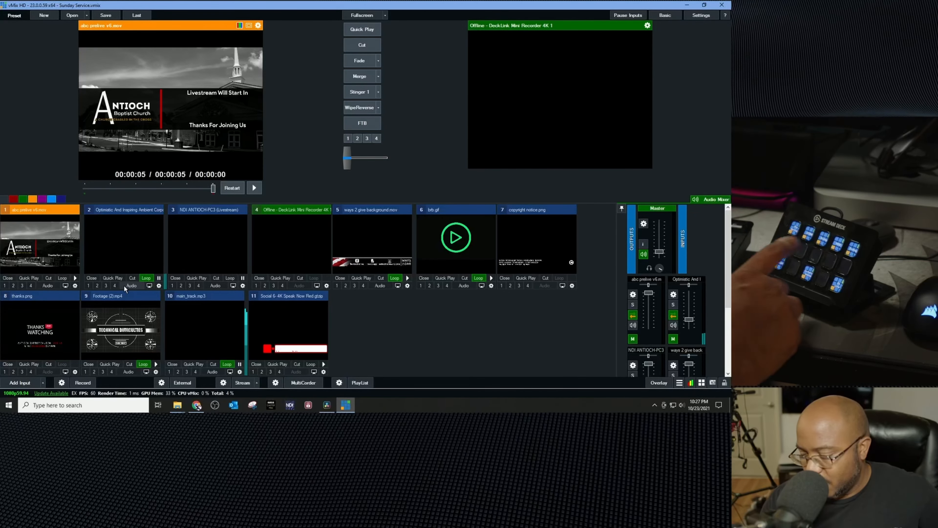
key("F1")
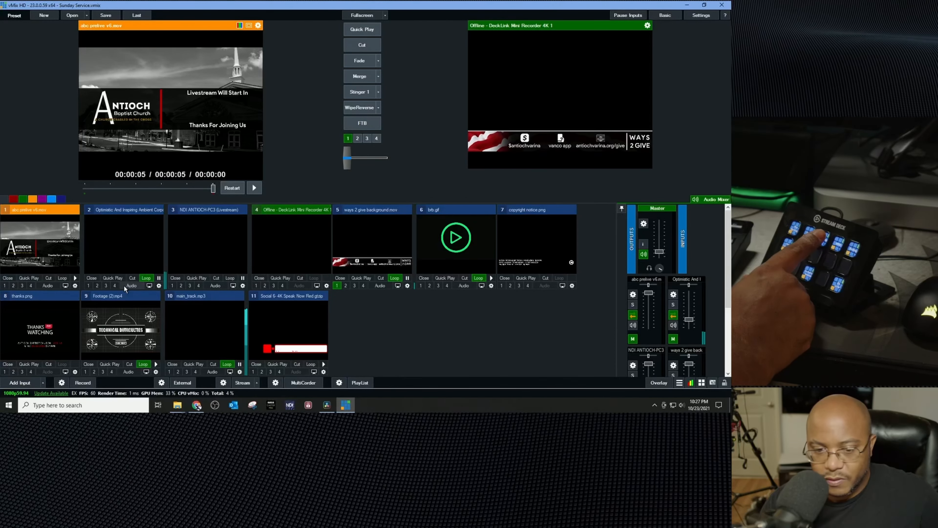
key("F1")
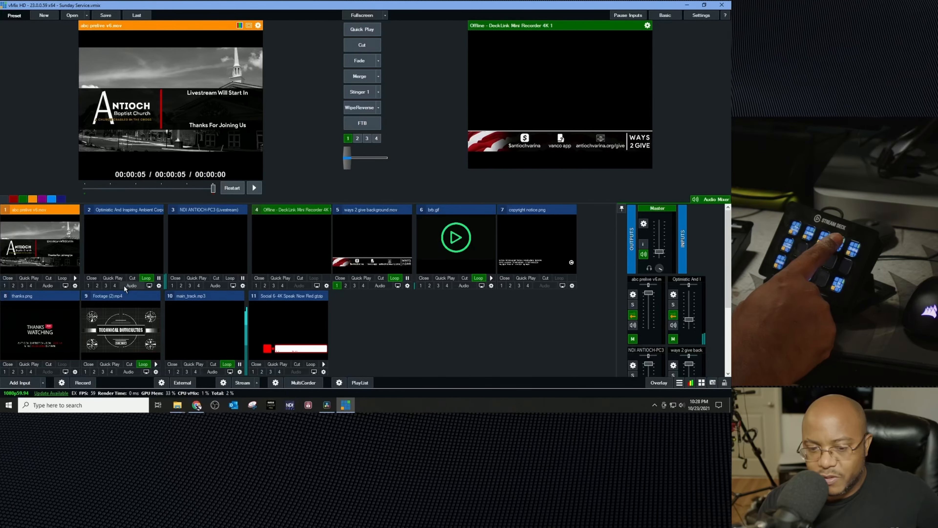
Step: Test the transition buttons and toggle the Social comment input on overlay channels 1 and 2
key("F6")
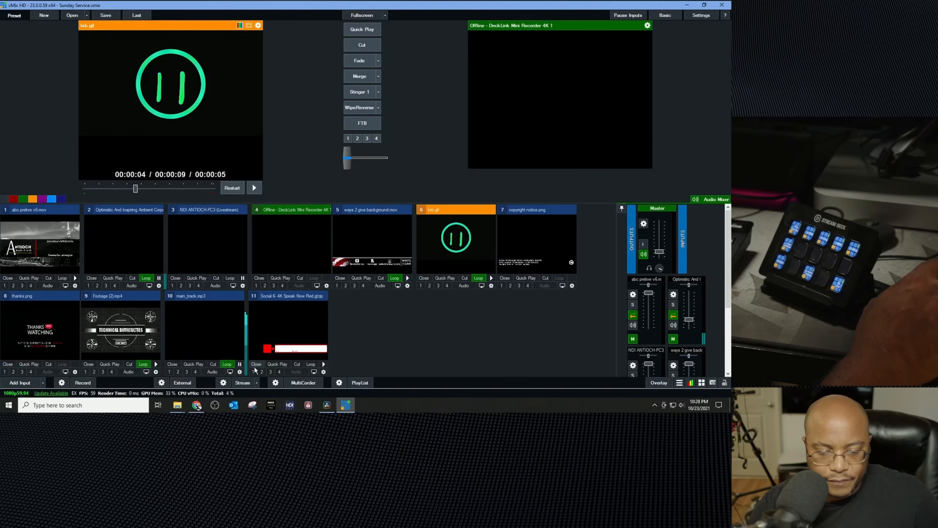
left_click(254, 370)
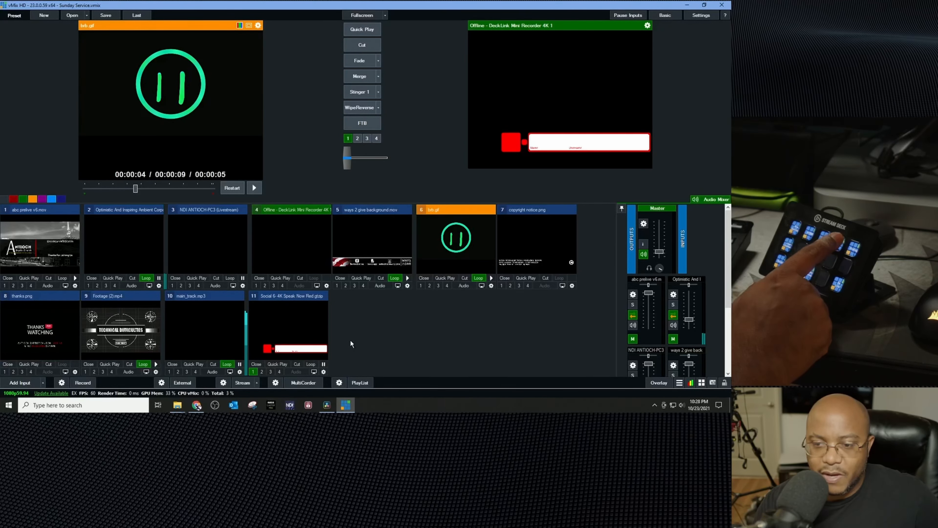
key("F6")
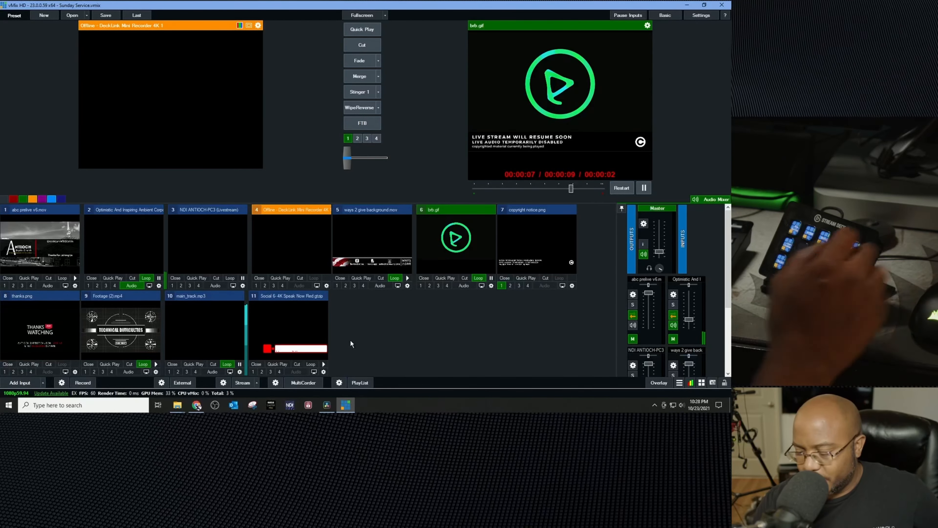
key("F6")
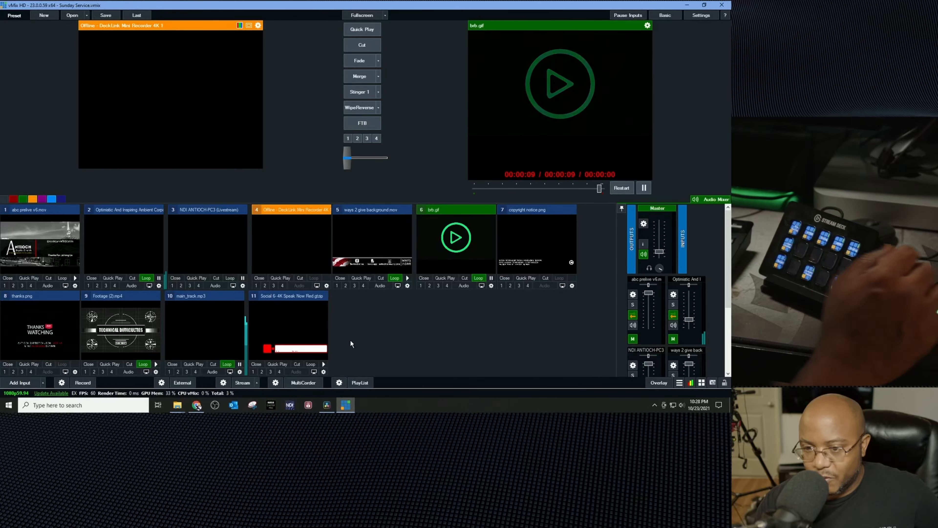
left_click(262, 372)
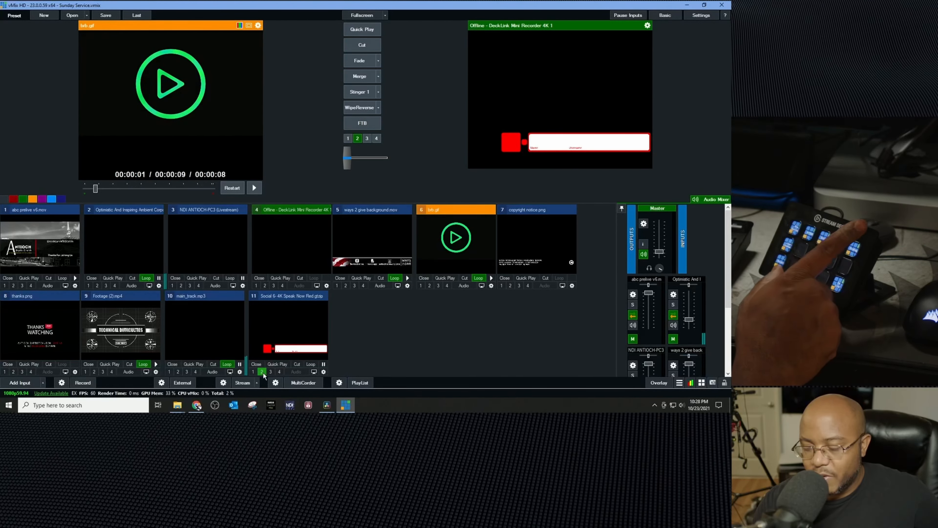
key("F6")
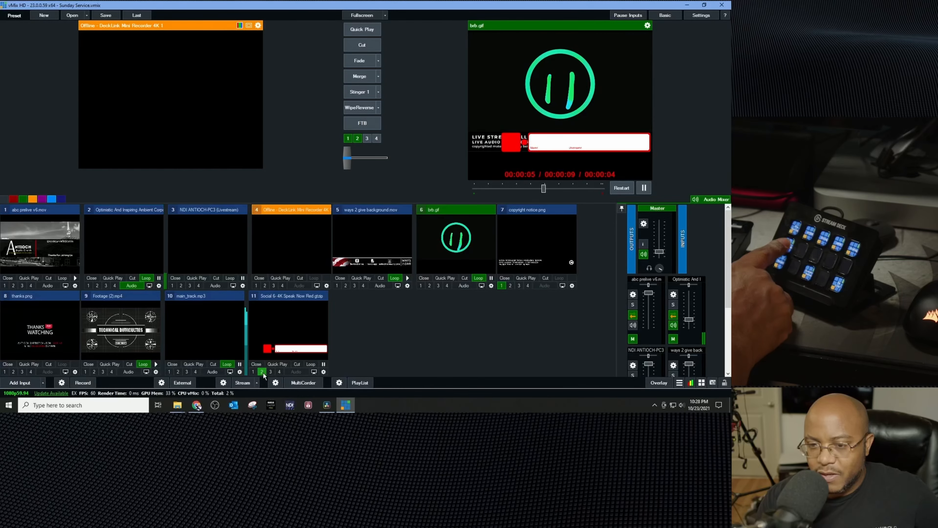
key("F2")
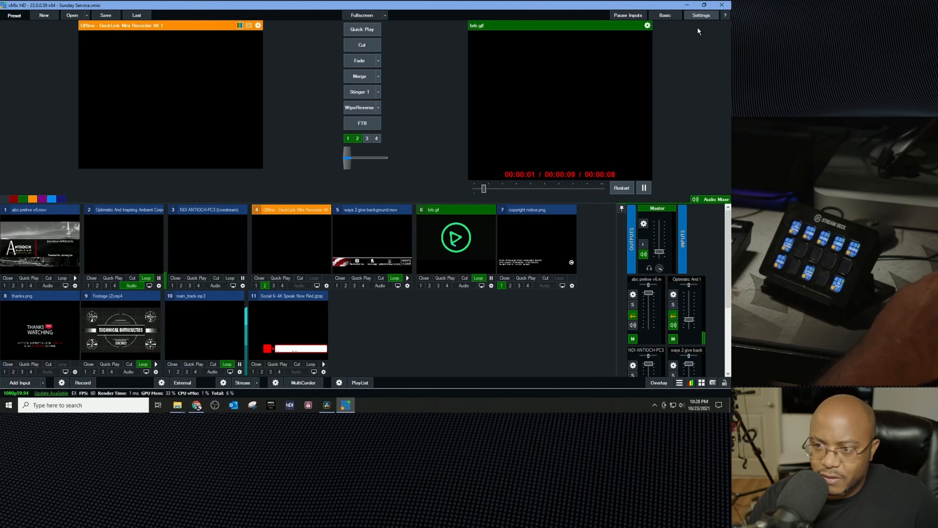
Step: Change the Stream Deck OverlayInput2 shortcut to the OverlayInput2Off function with the Preview input and save the settings
left_click(700, 15)
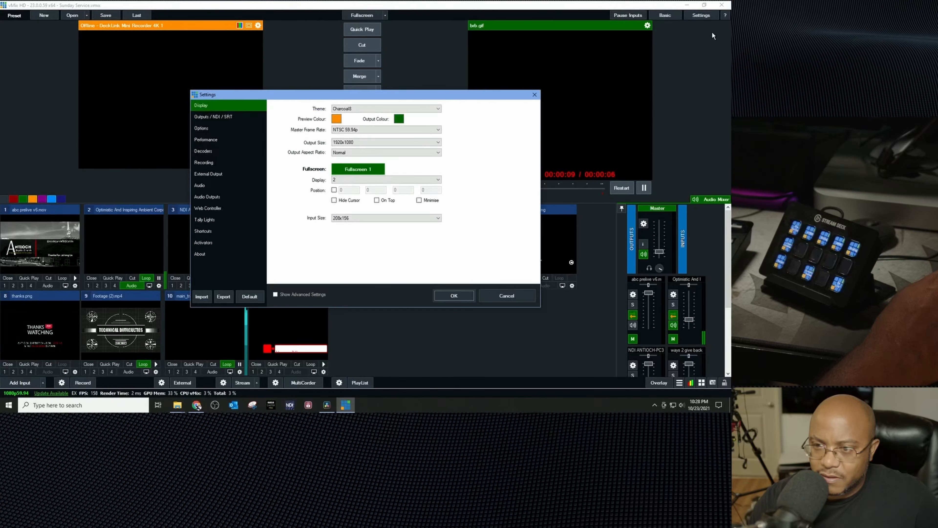
left_click(209, 231)
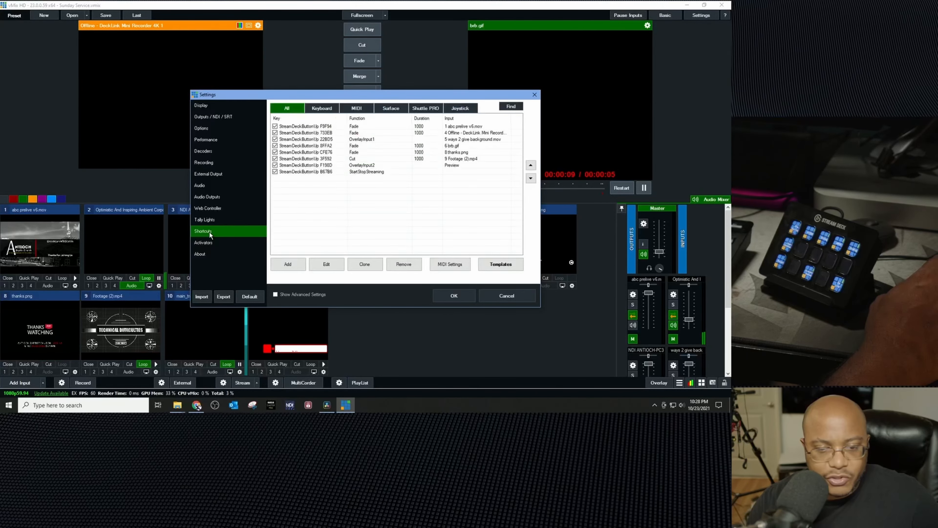
double_click(363, 168)
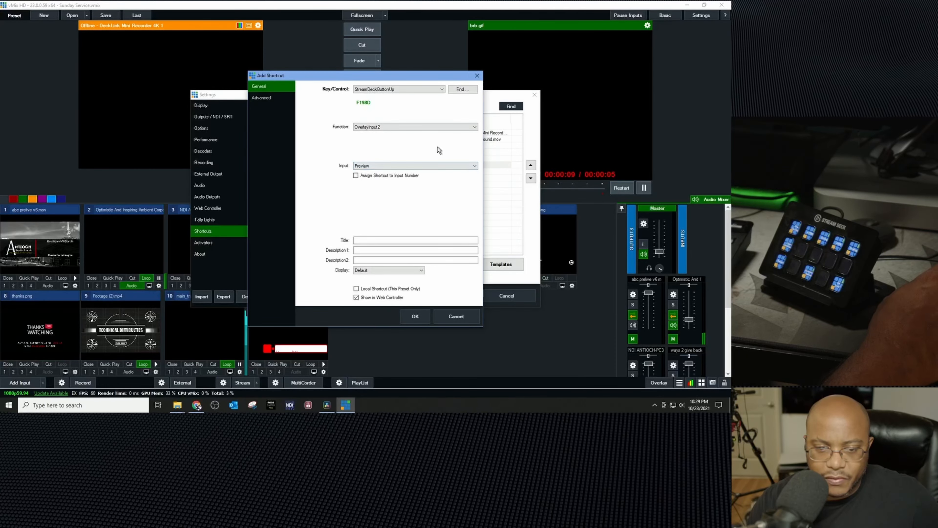
left_click(388, 165)
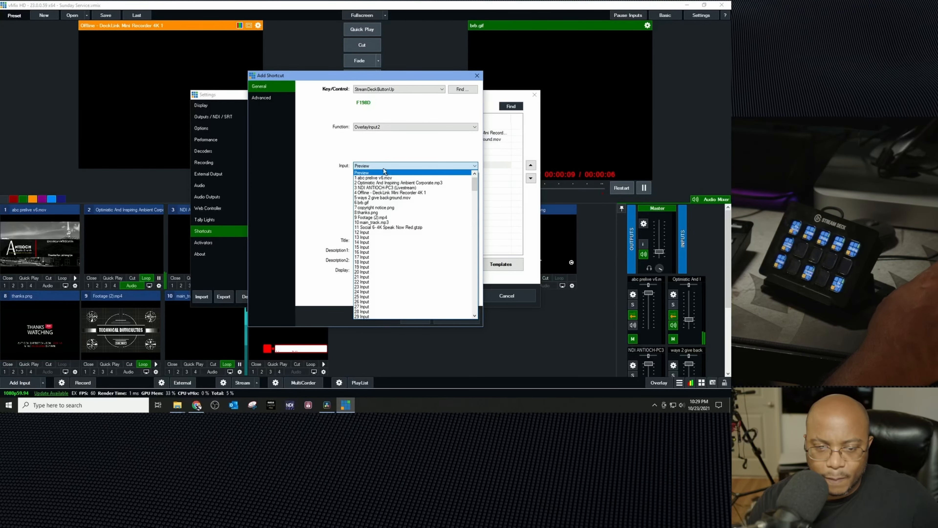
left_click(384, 173)
left_click(377, 130)
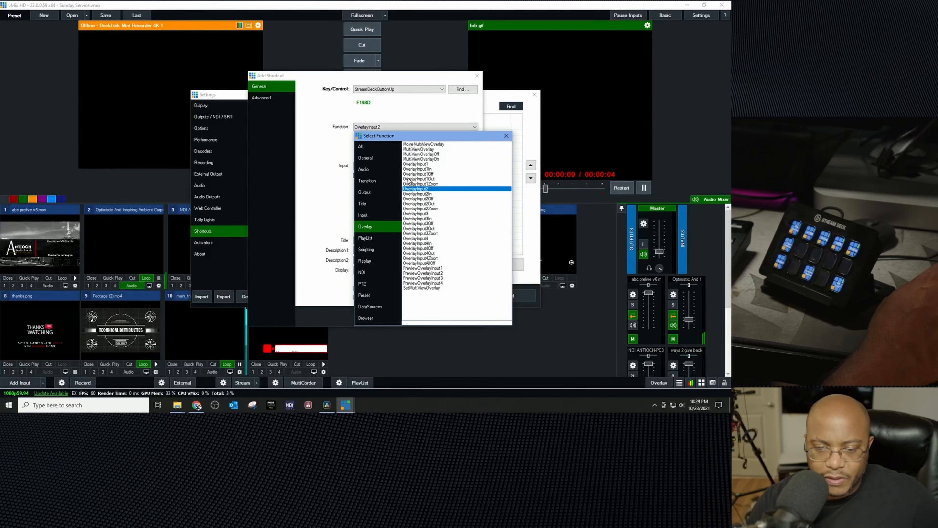
double_click(431, 199)
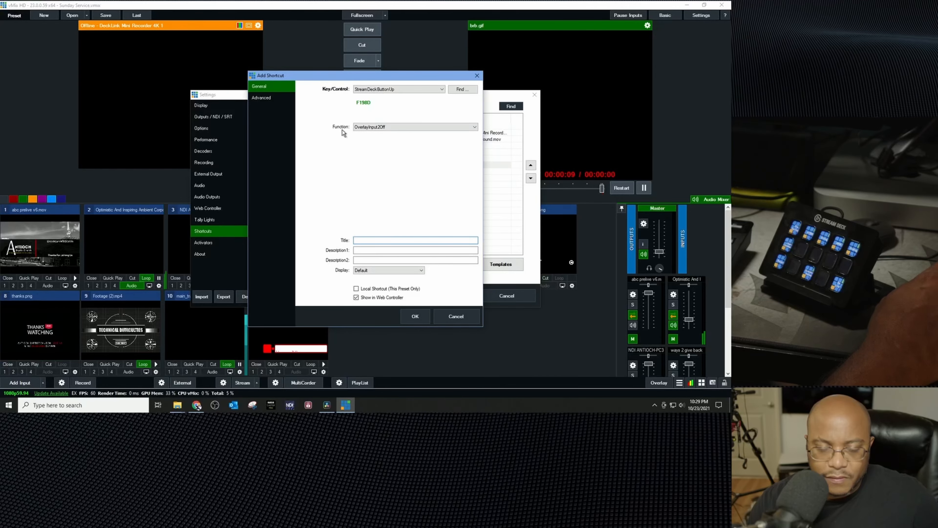
left_click(421, 314)
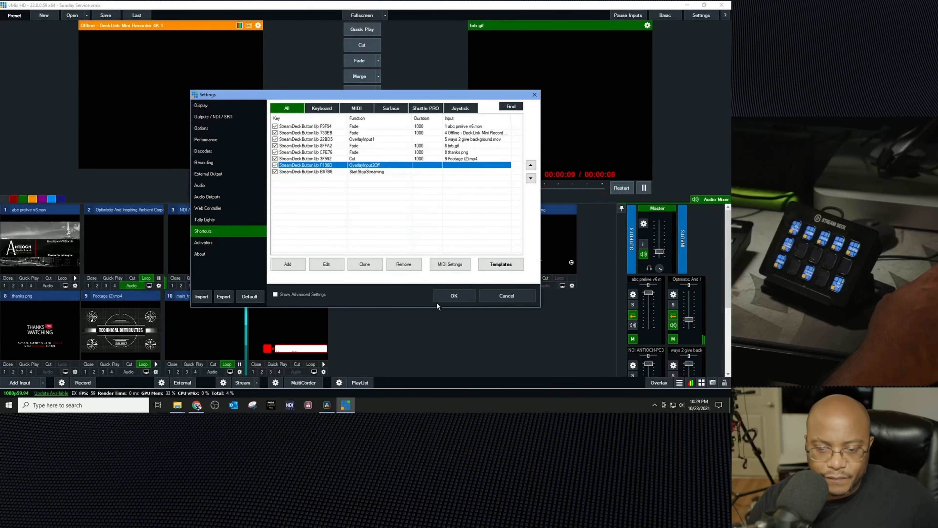
left_click(453, 297)
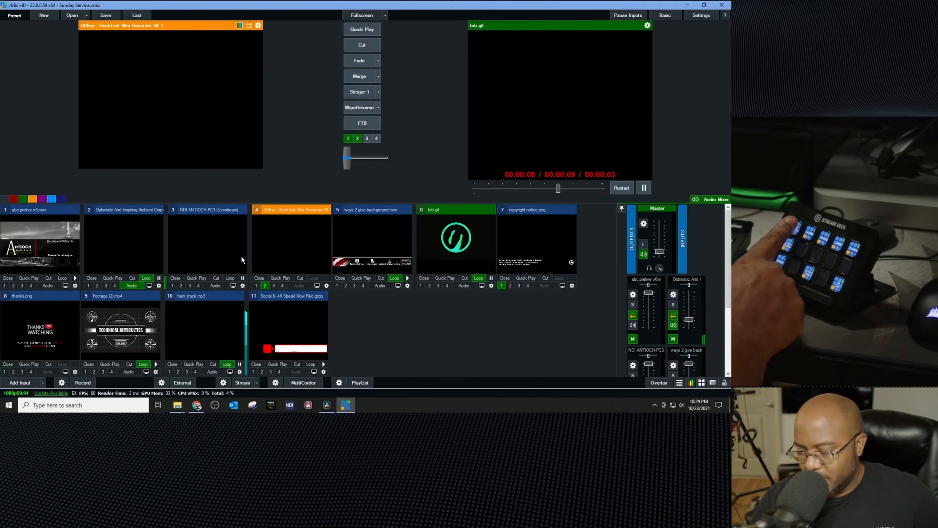
Step: Test the buttons by switching inputs and toggling the Social comment input on overlay 2
key("1")
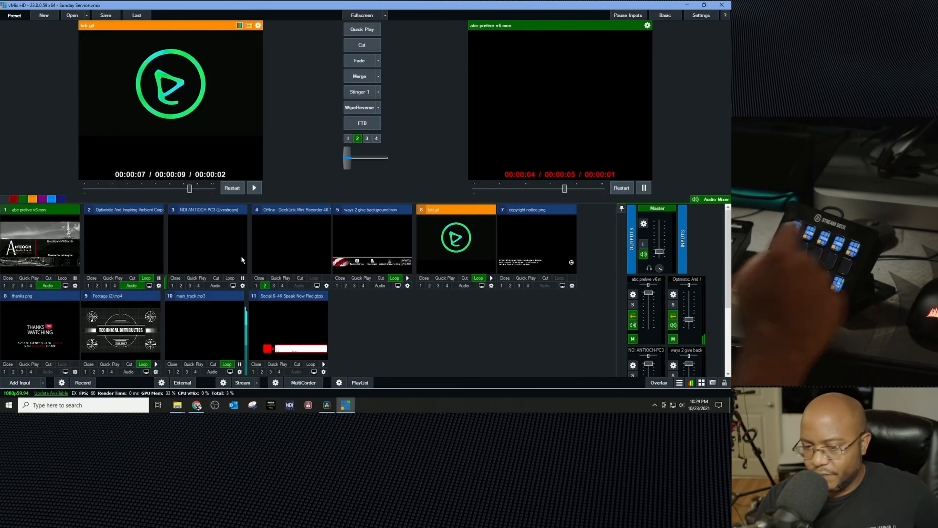
left_click(358, 139)
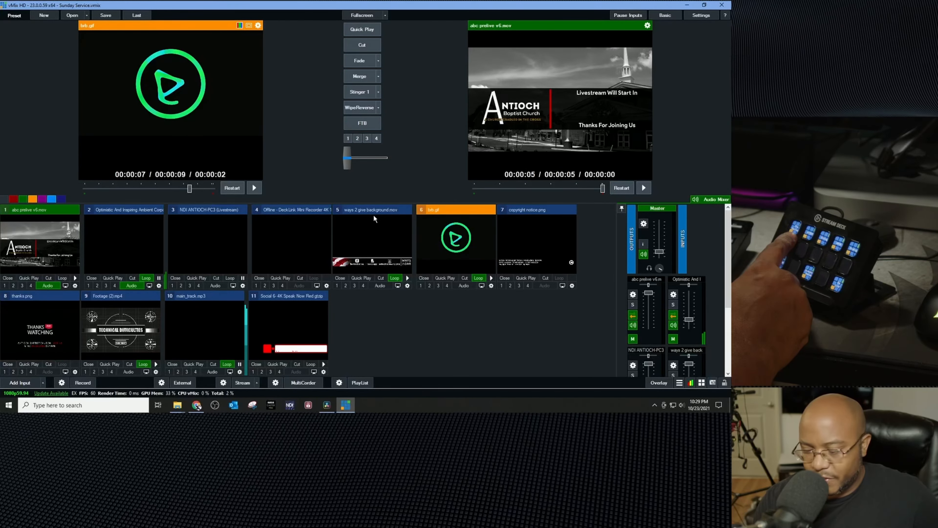
key("4")
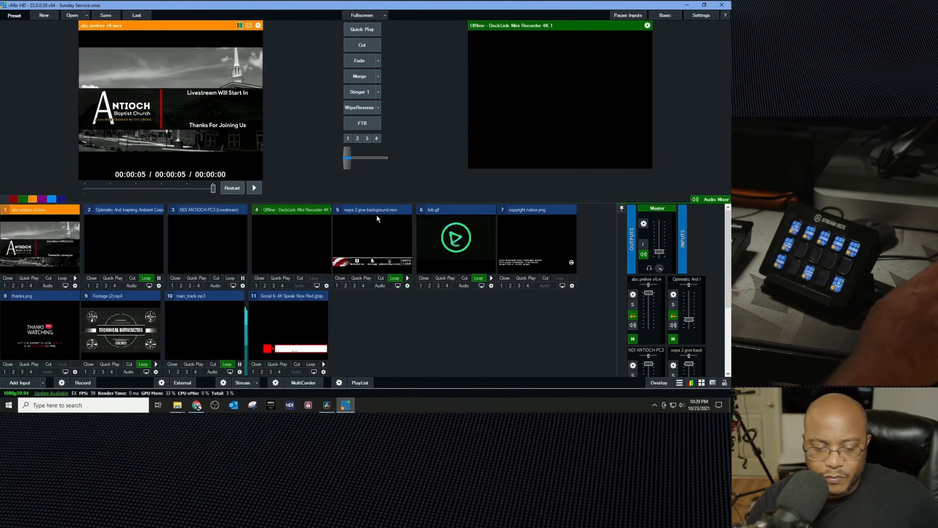
left_click(263, 371)
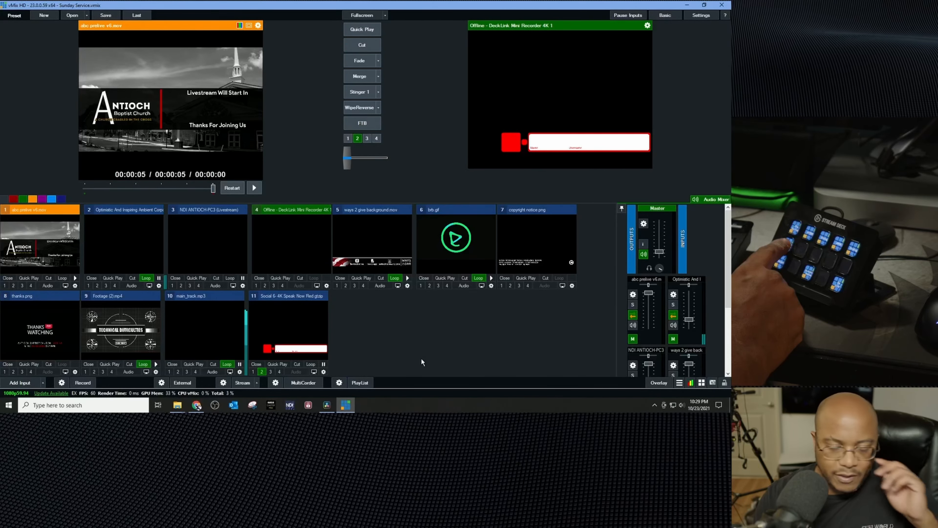
key("ctrl+2")
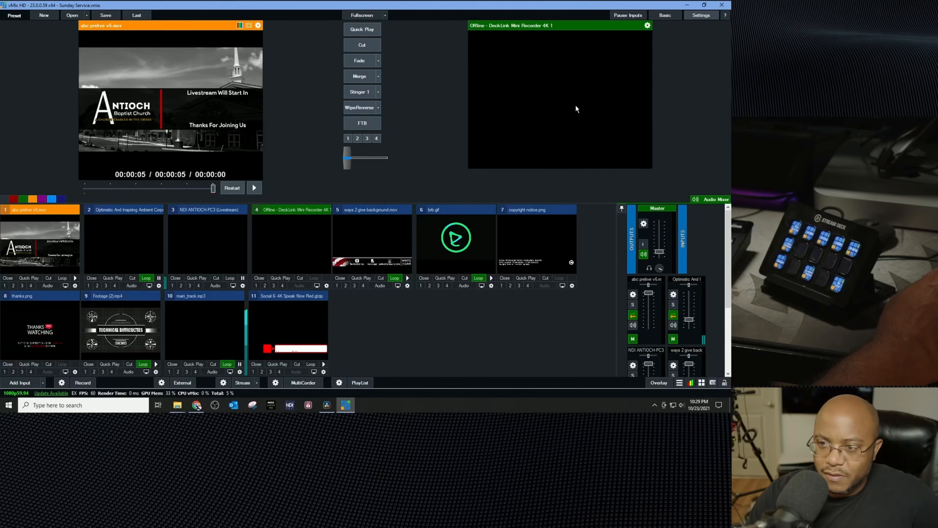
Step: Edit the same shortcut to use the OverlayInput2Out function, save the settings, and test it on the Social comment overlay
left_click(203, 231)
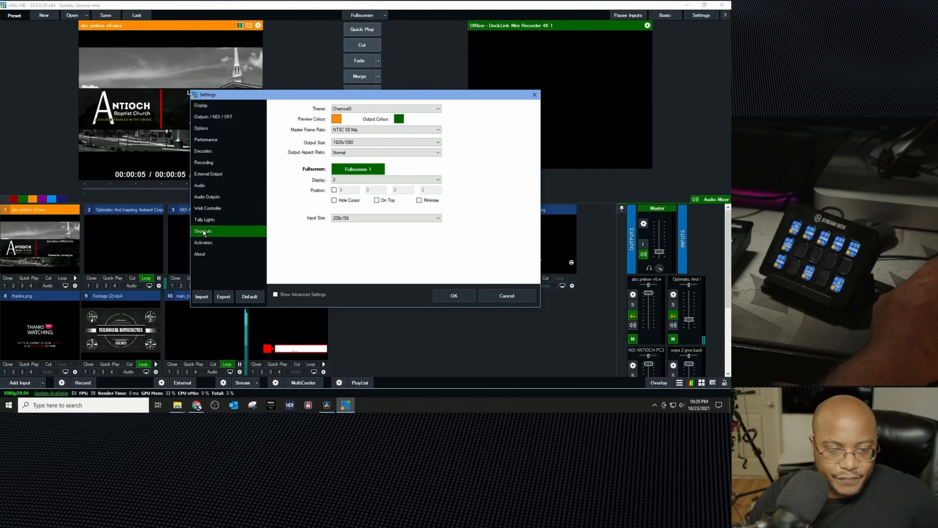
left_click(373, 166)
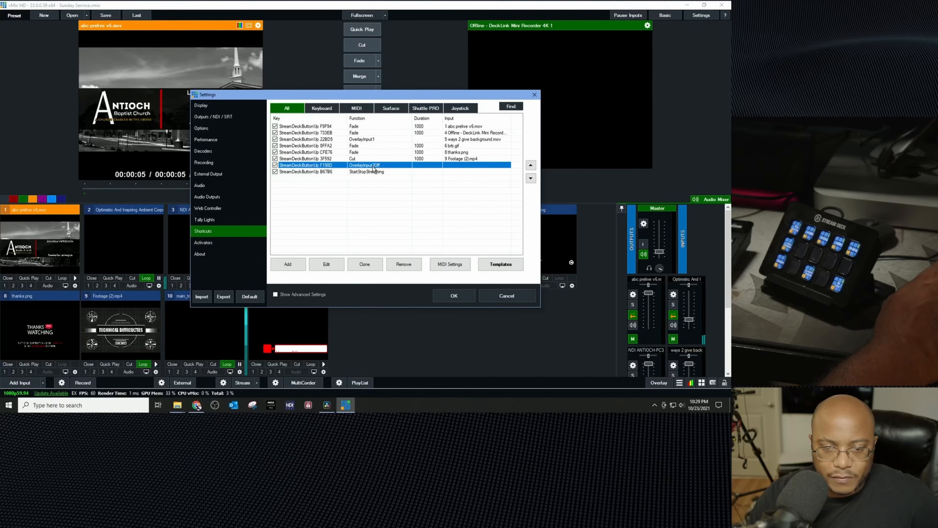
left_click(327, 265)
left_click(391, 127)
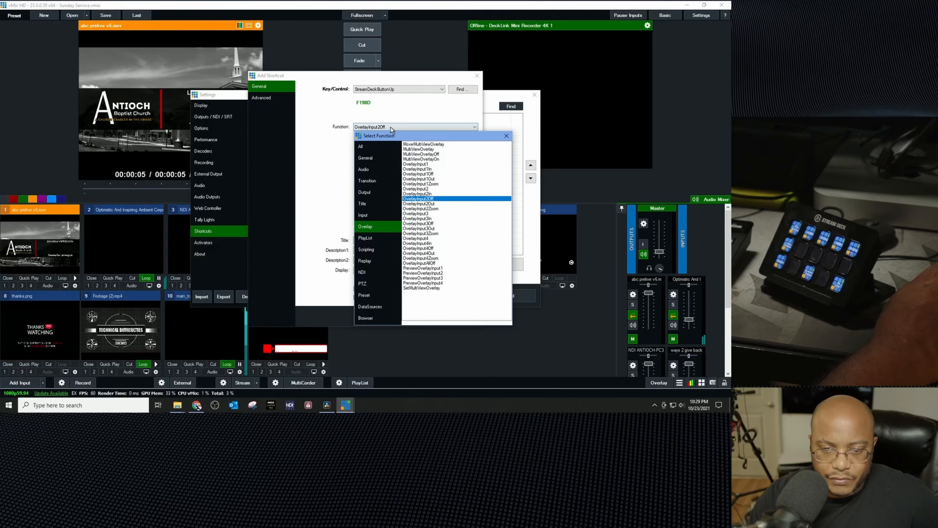
double_click(431, 204)
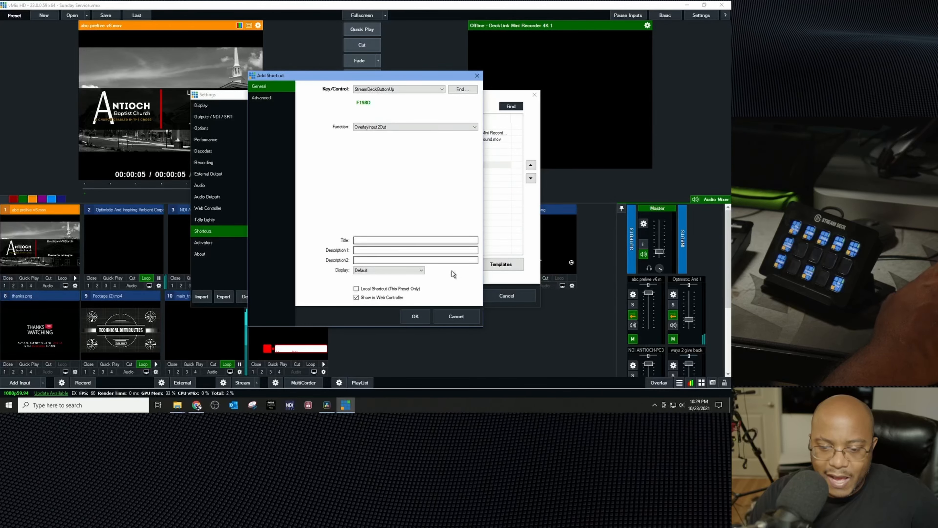
left_click(413, 316)
left_click(452, 296)
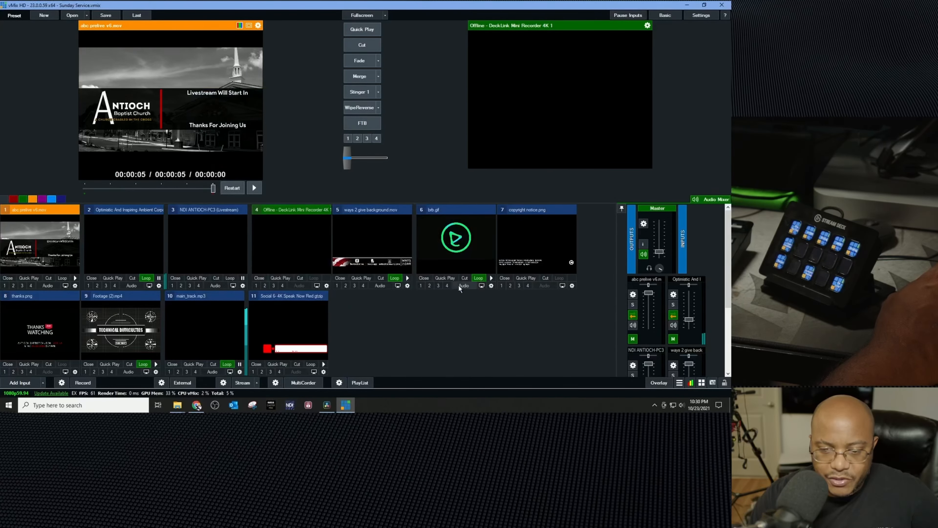
left_click(262, 371)
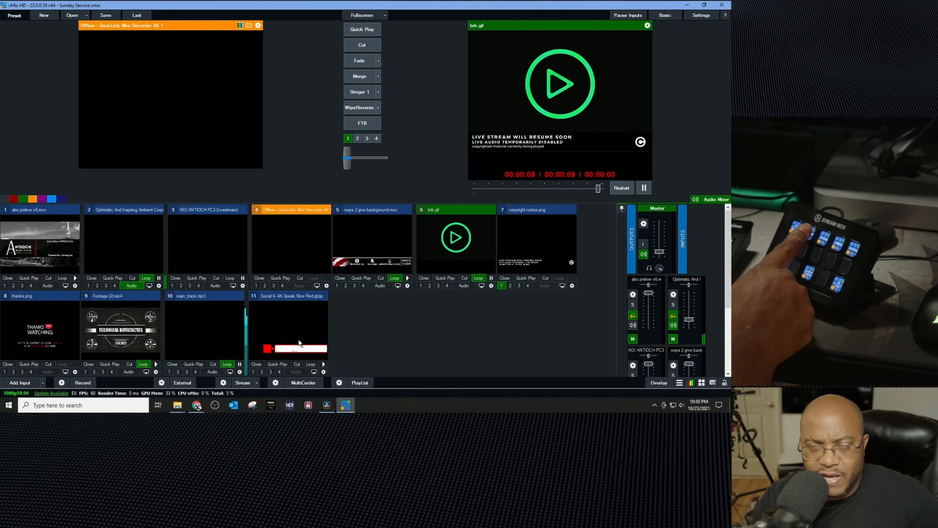
key("F2")
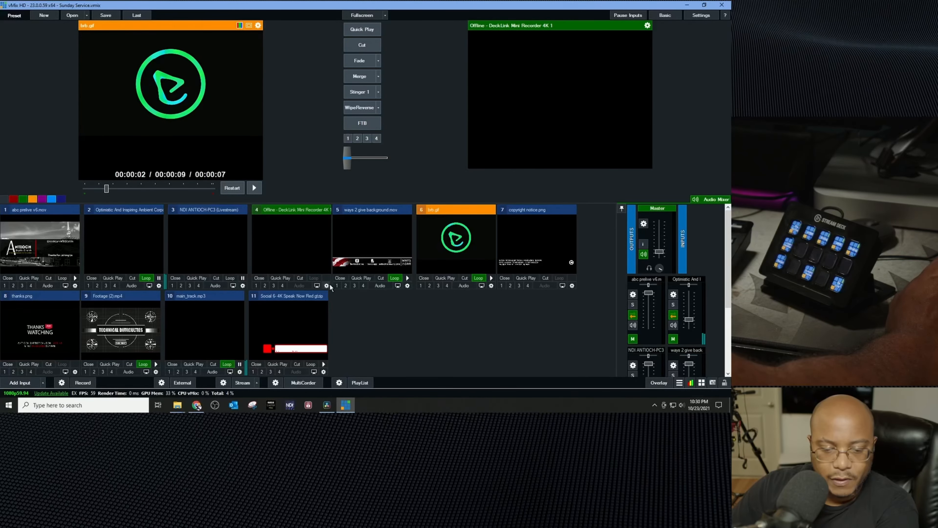
Step: Replace input 4 with the Logitech HD Webcam C270 camera at 1280x720 resolution
left_click(327, 285)
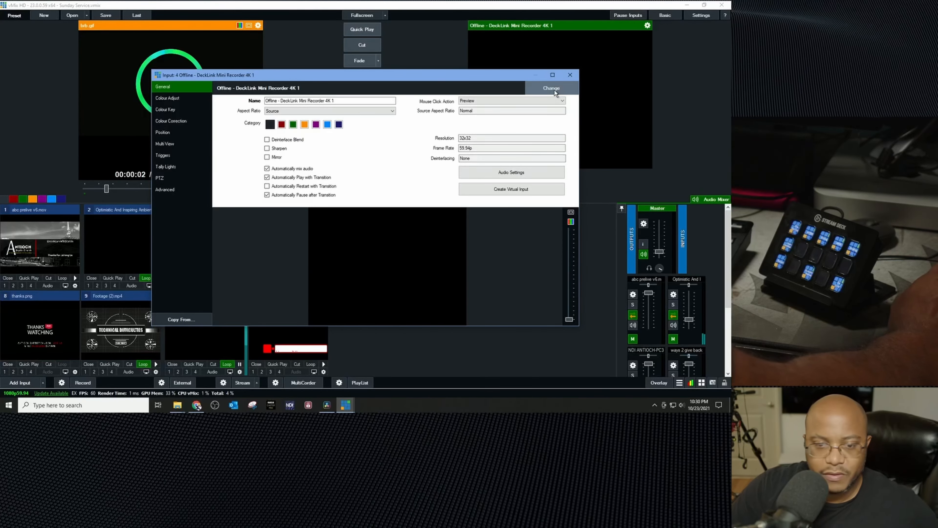
left_click(553, 92)
left_click(363, 86)
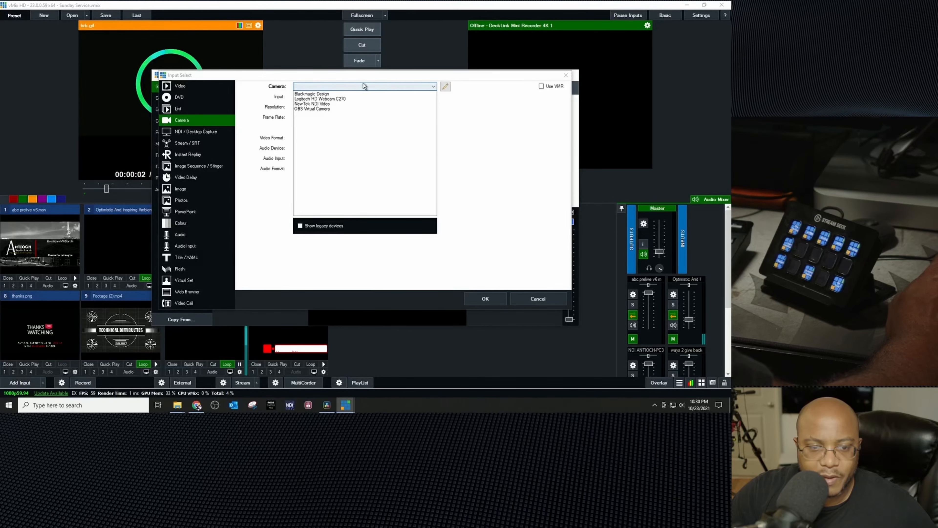
left_click(344, 99)
left_click(323, 107)
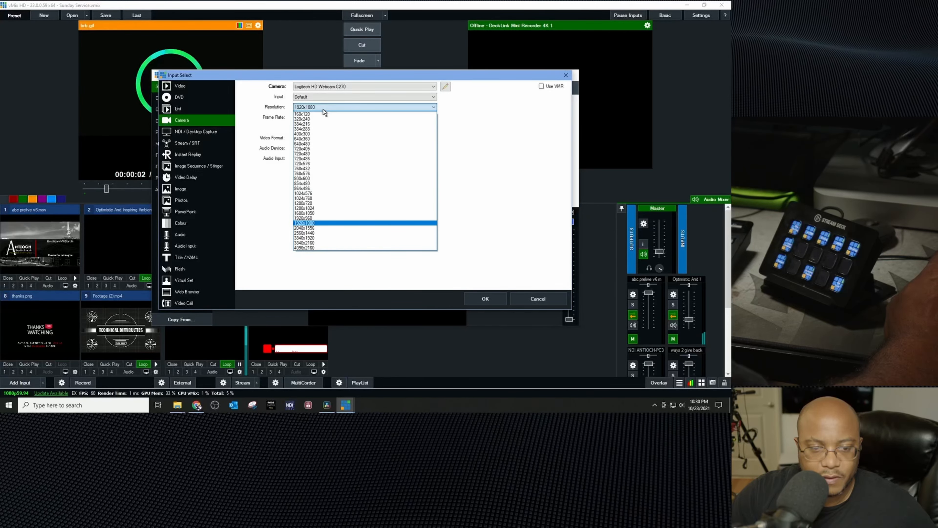
left_click(324, 108)
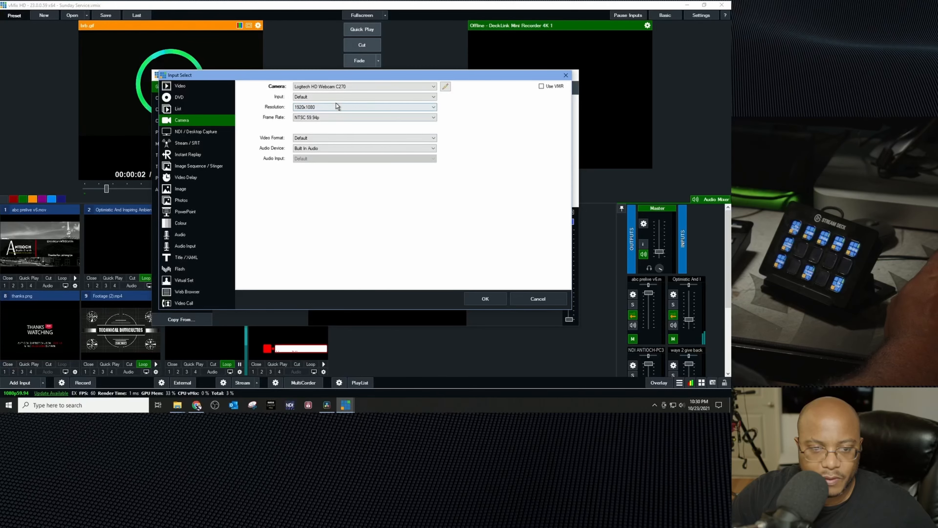
left_click(334, 109)
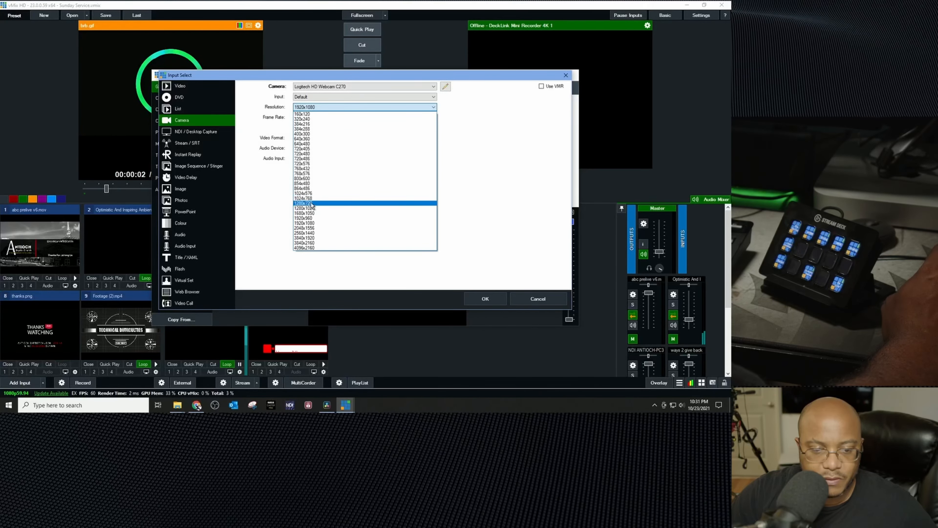
left_click(413, 204)
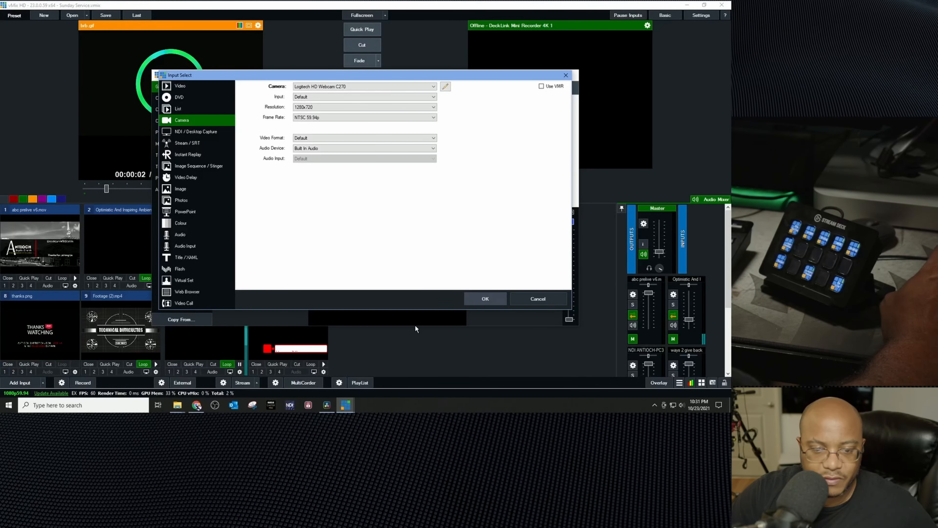
key("Return")
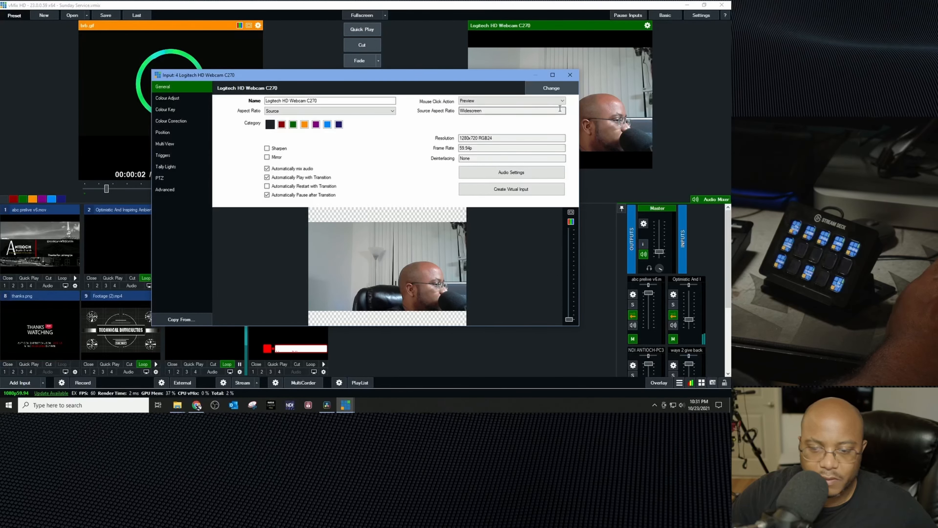
left_click(570, 76)
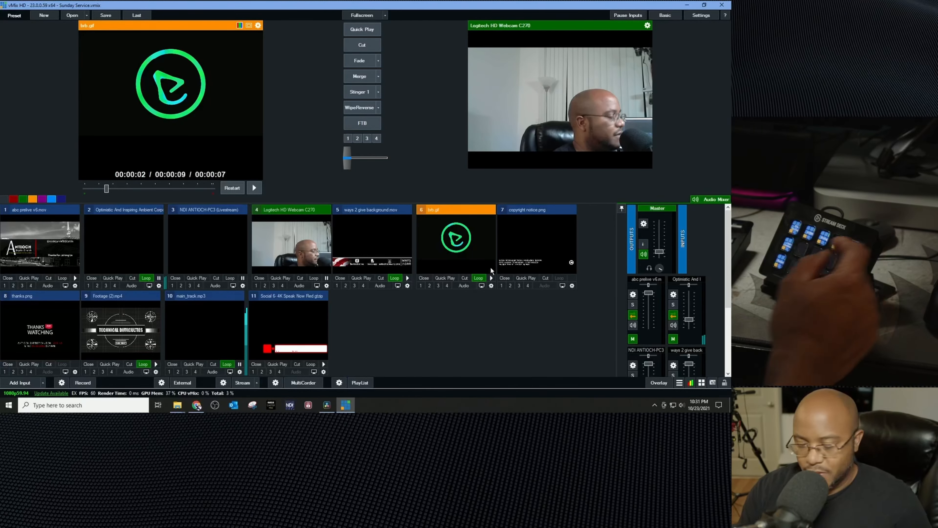
Step: Test the Stream Deck buttons: preview input 1, toggle overlay 1 on and off, and transition the Technical Difficulties footage to output
key("1")
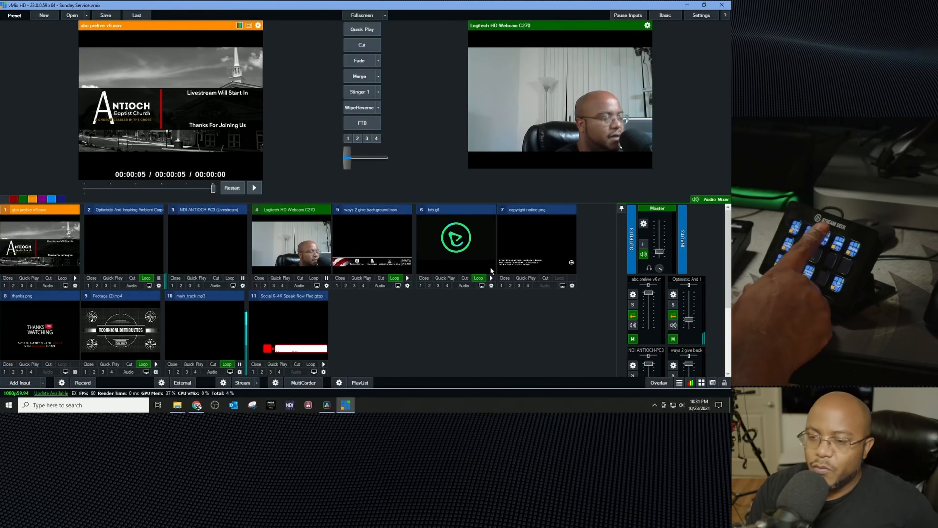
key("F1")
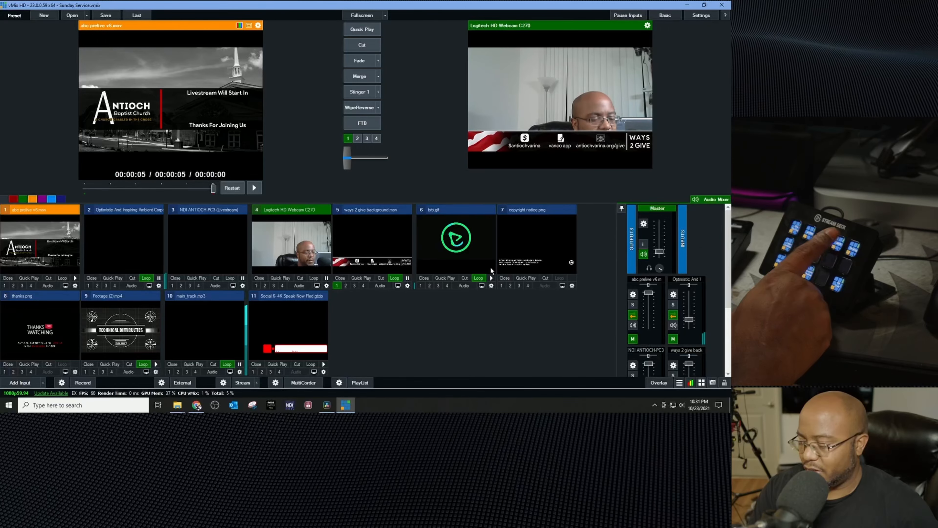
key("F1")
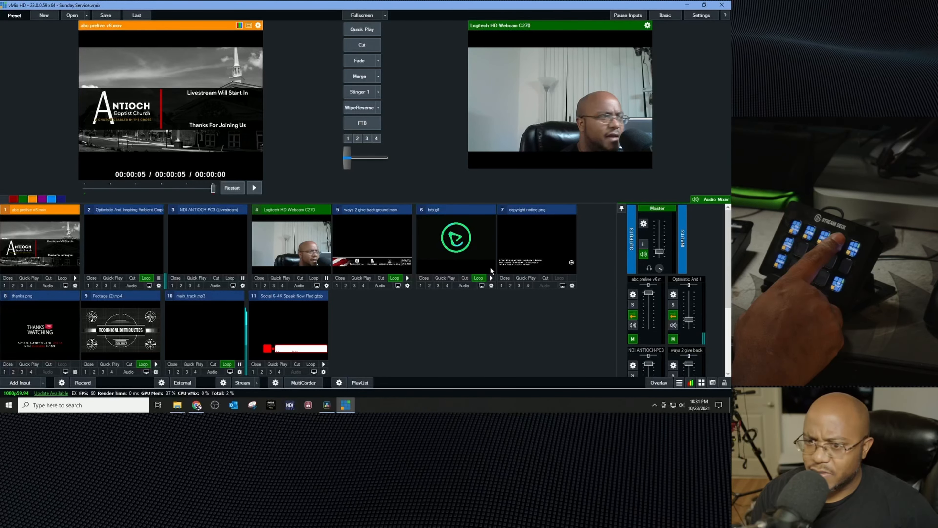
key("F2")
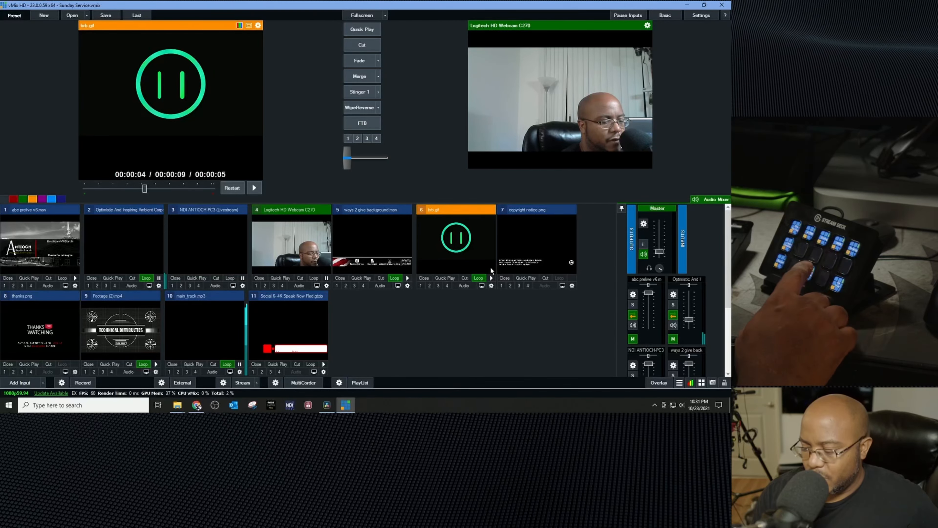
key("9")
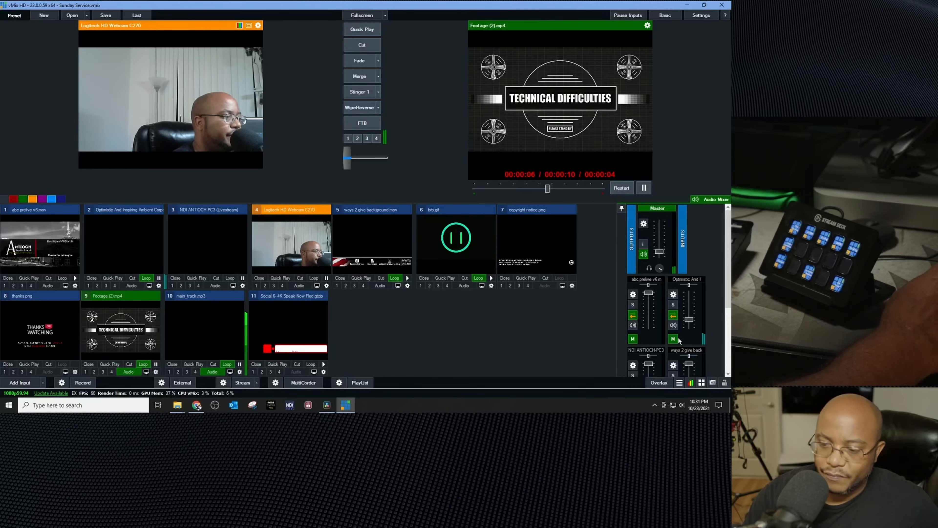
Step: Review the audio mixer channels and raise the master volume fader slightly
scroll(647, 303, "down", 1)
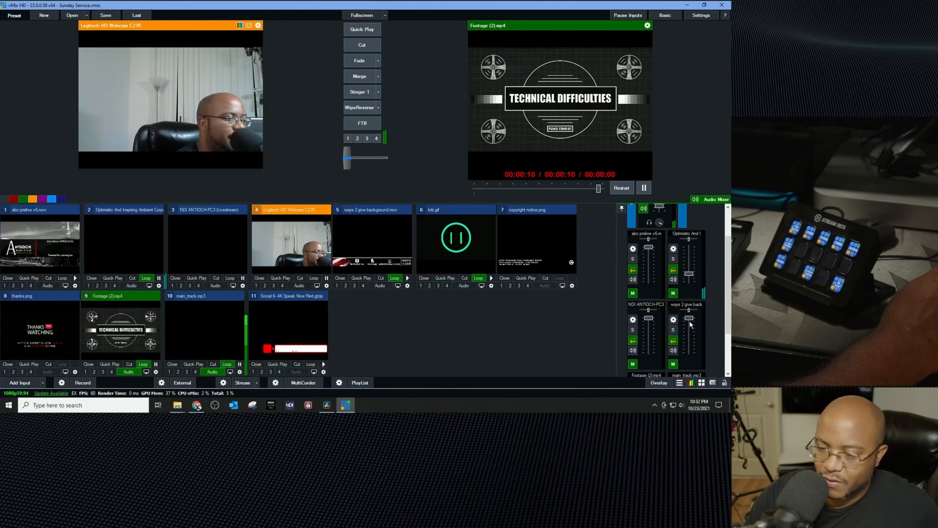
scroll(690, 324, "down", 1)
left_click_drag(691, 345, 693, 365)
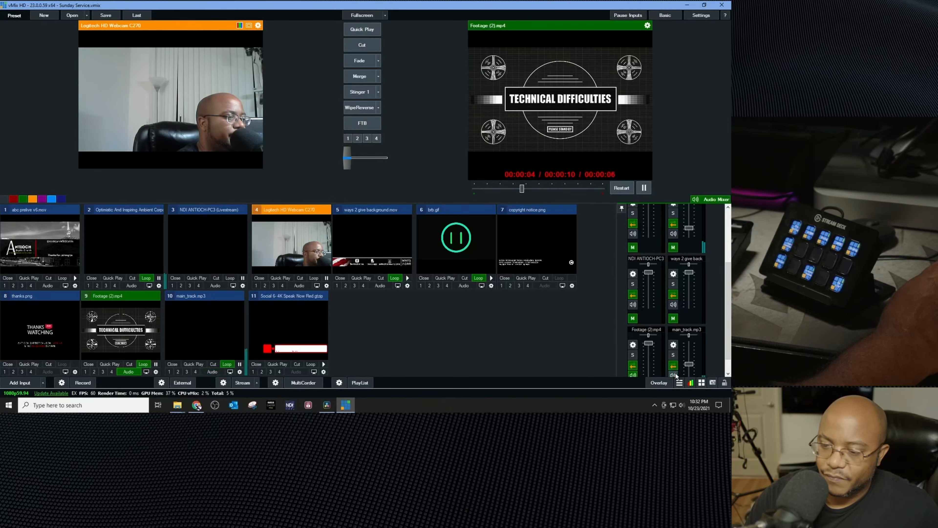
scroll(682, 367, "up", 2)
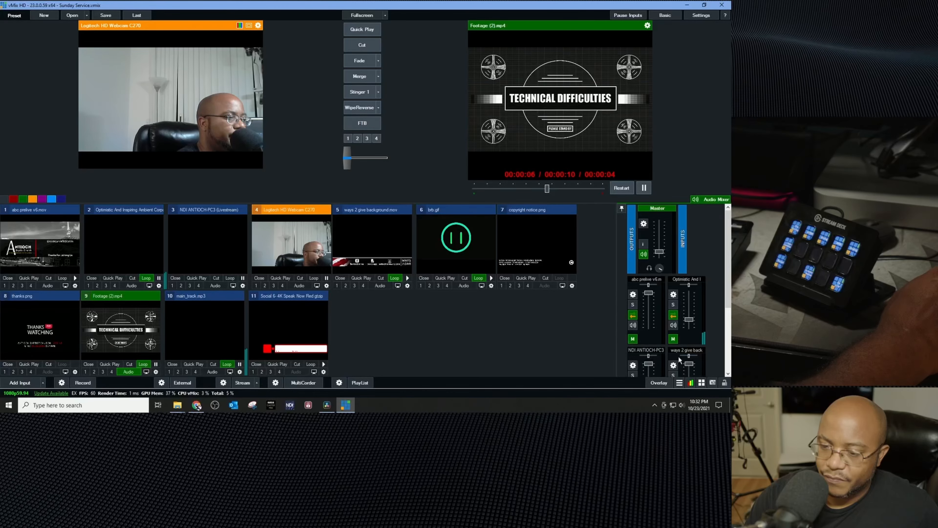
left_click_drag(660, 252, 660, 241)
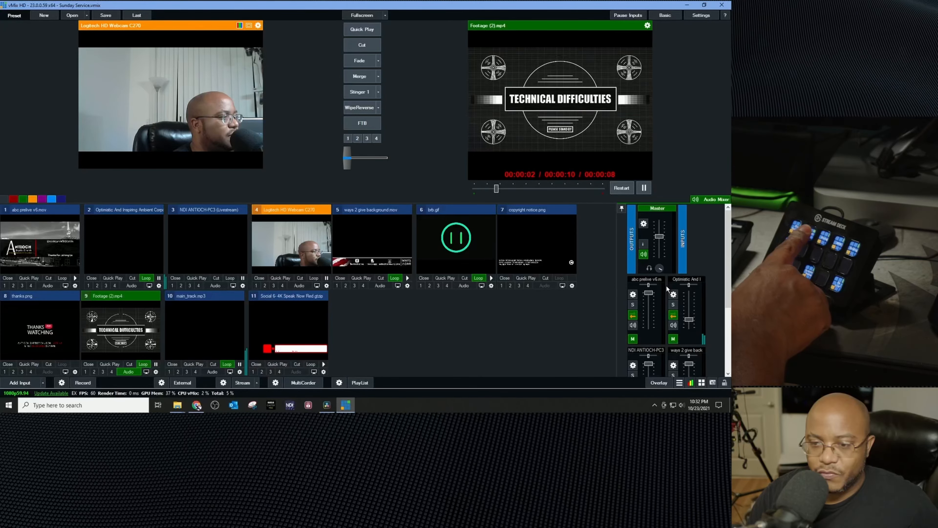
Step: Use the shortcuts to transition inputs, sending the thanks.png slide to output
key("Return")
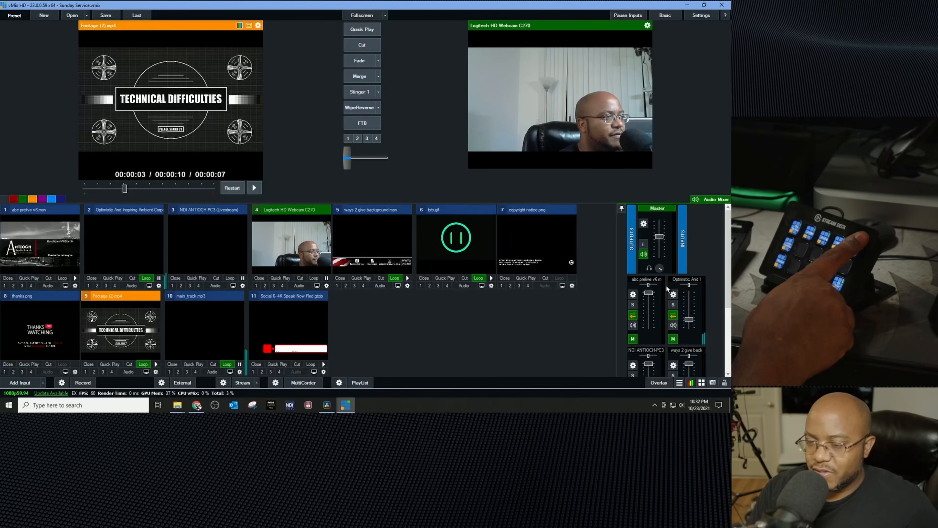
key("8")
key("Return")
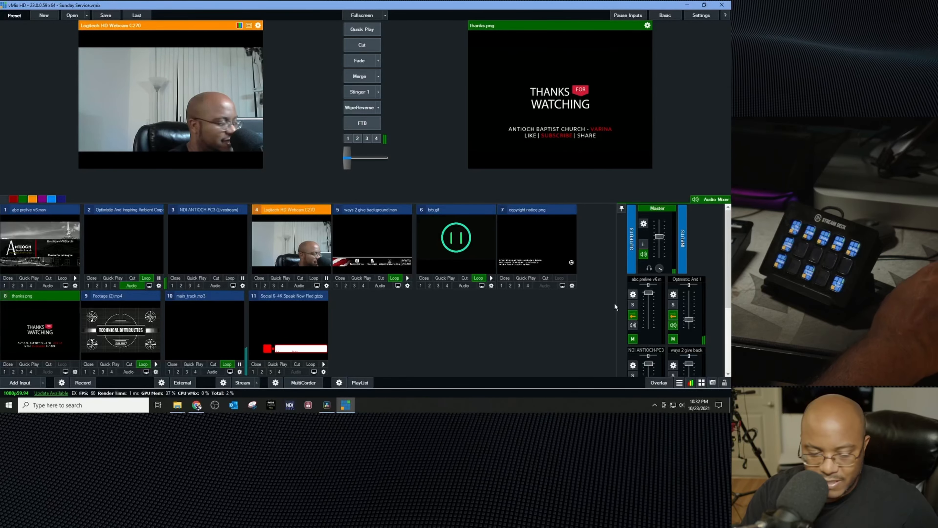
Step: Open the streaming settings, review the Vimeo destination and quality, and save and close them
left_click(223, 383)
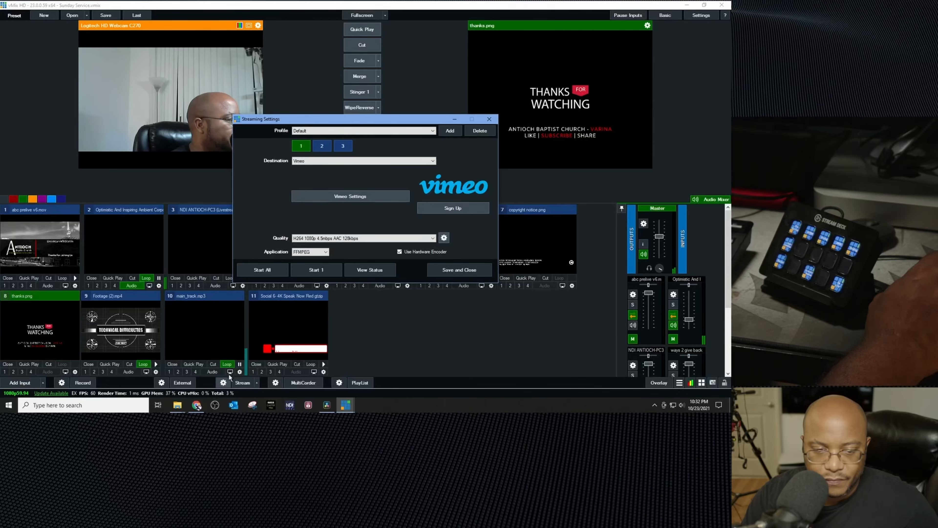
left_click(490, 119)
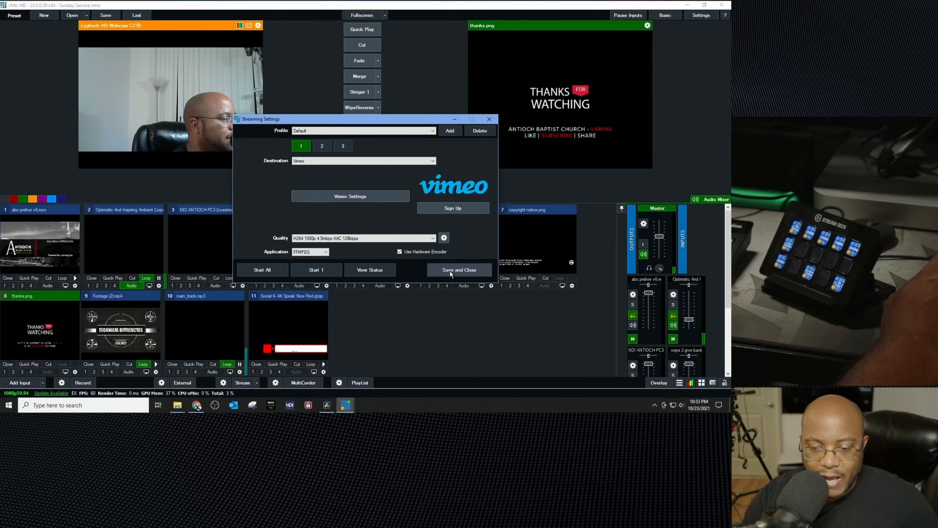
left_click(450, 271)
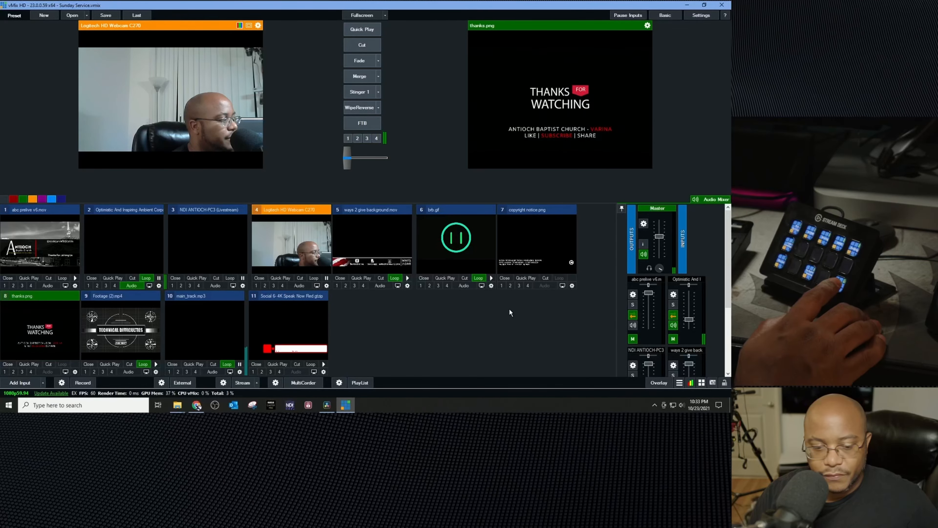
Step: Start the stream and stop it again with the streaming shortcut
key("s")
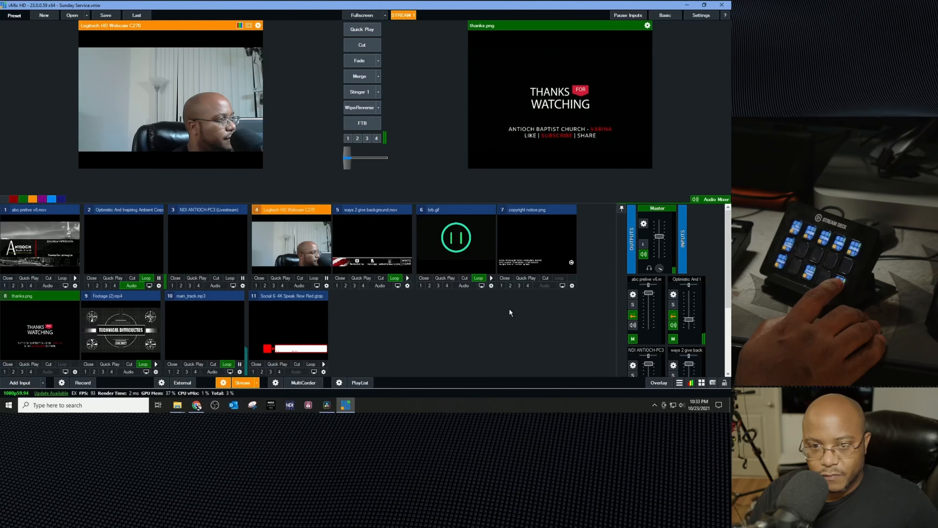
key("s")
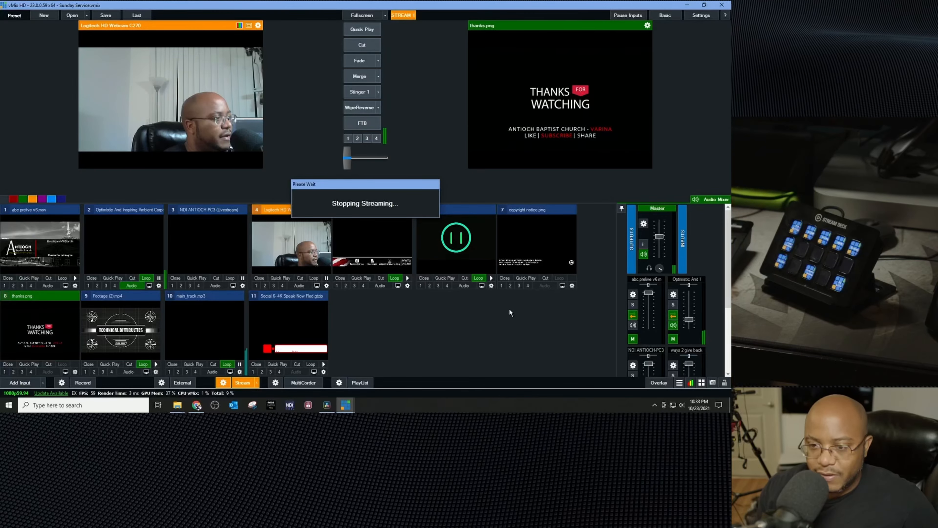